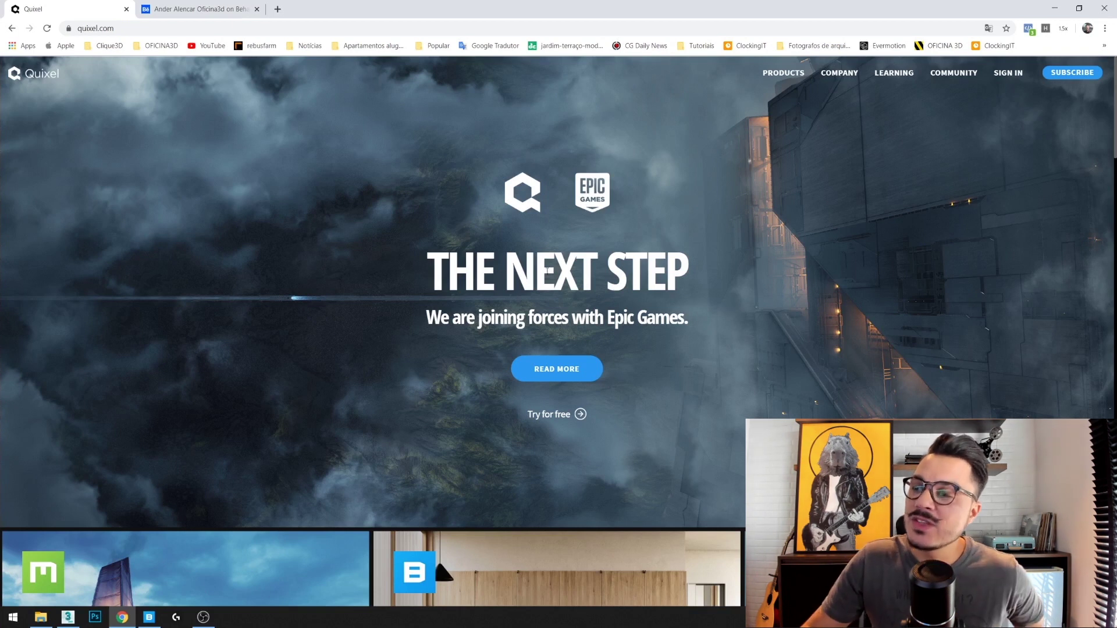
Switch to the Behance tab showing the CGI - CYBERTRUCK TESLA render
click(186, 3)
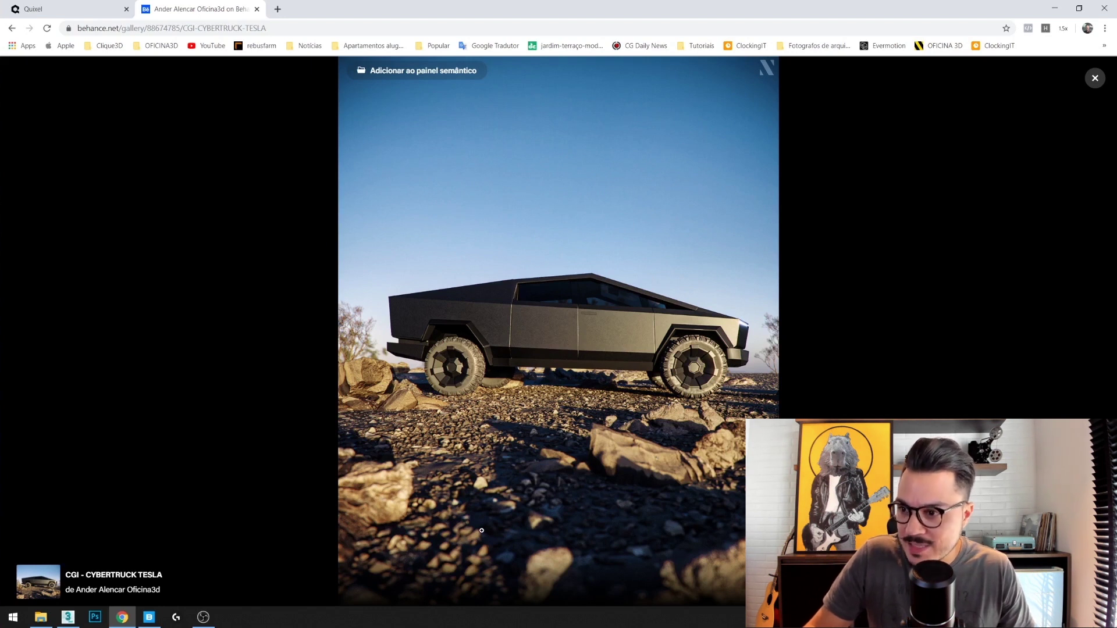
Advance to the next Cybertruck render, then zoom in to inspect it and back out
click(1092, 336)
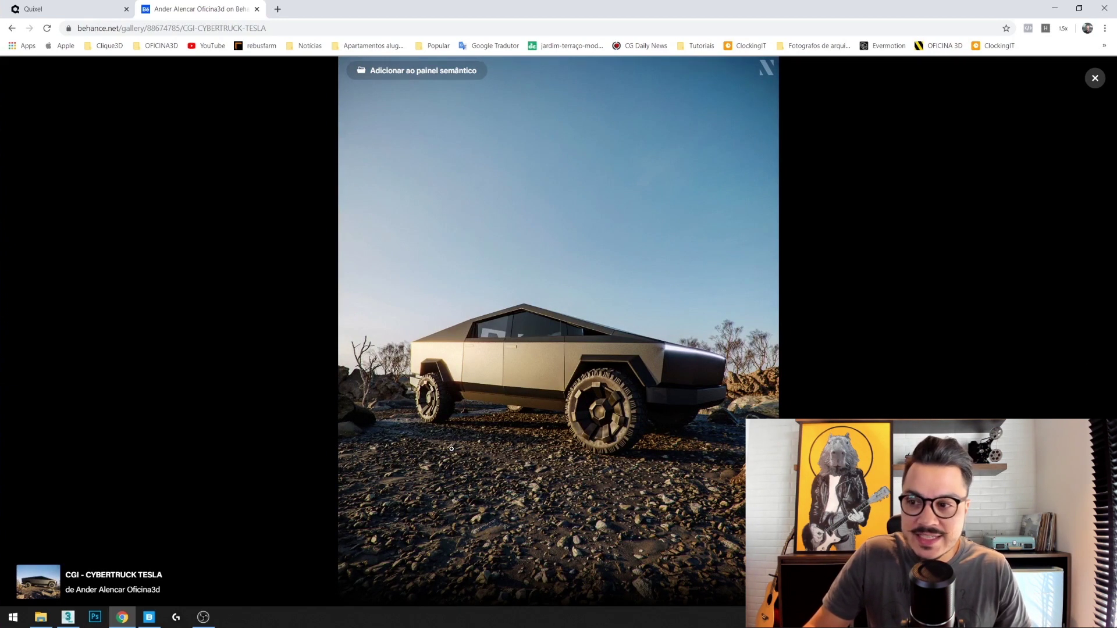
click(402, 439)
scroll(506, 504, down, 2)
scroll(506, 503, down, 5)
scroll(507, 504, down, 1)
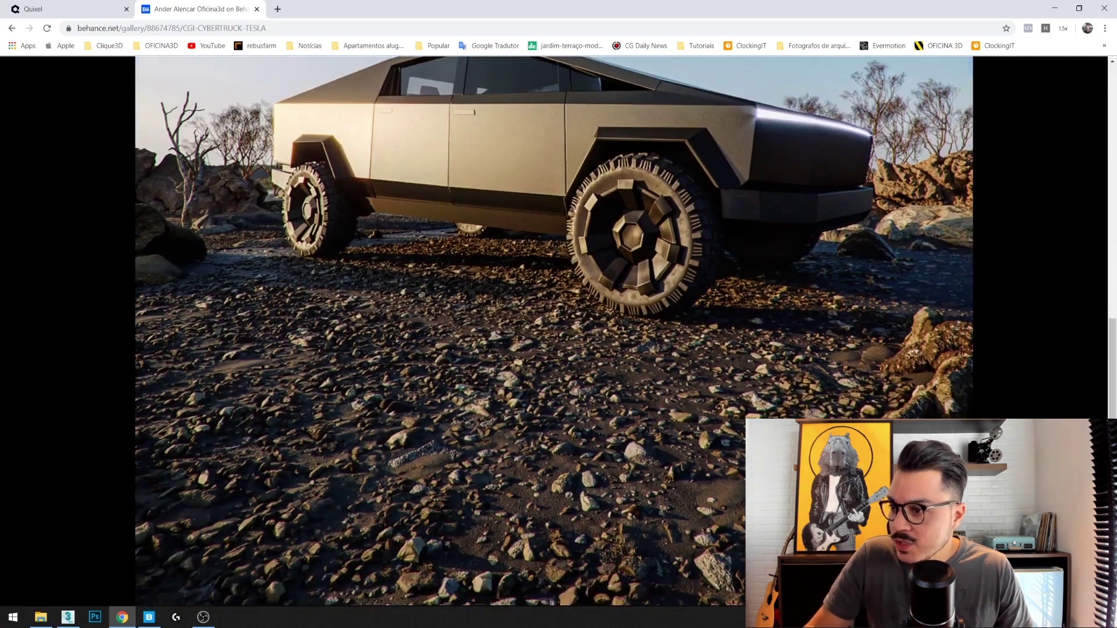
click(426, 360)
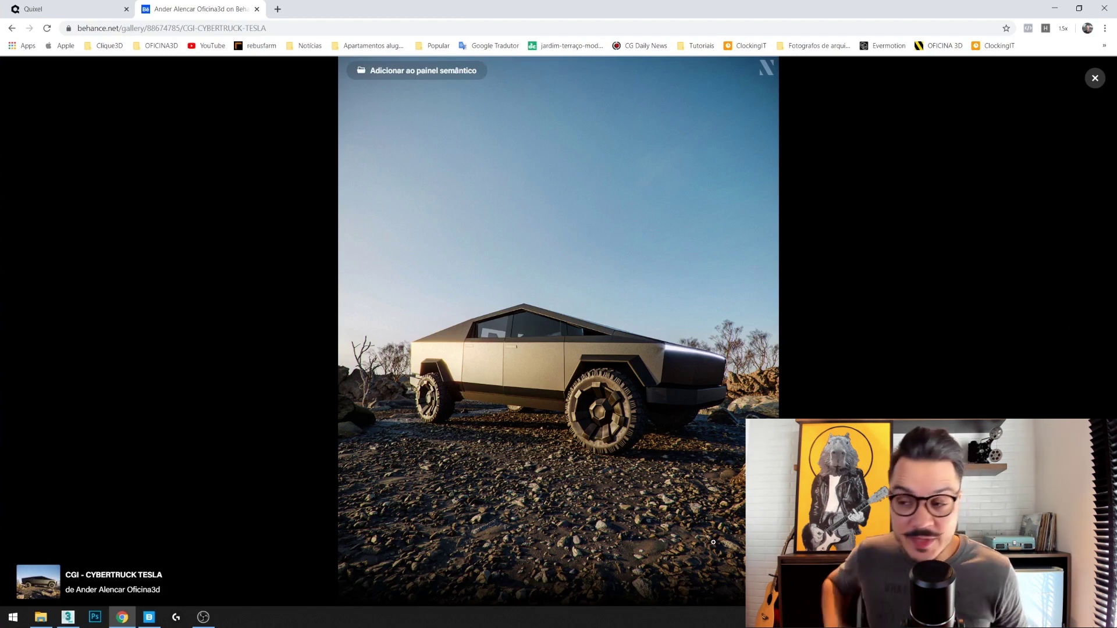
mouse_move(1084, 358)
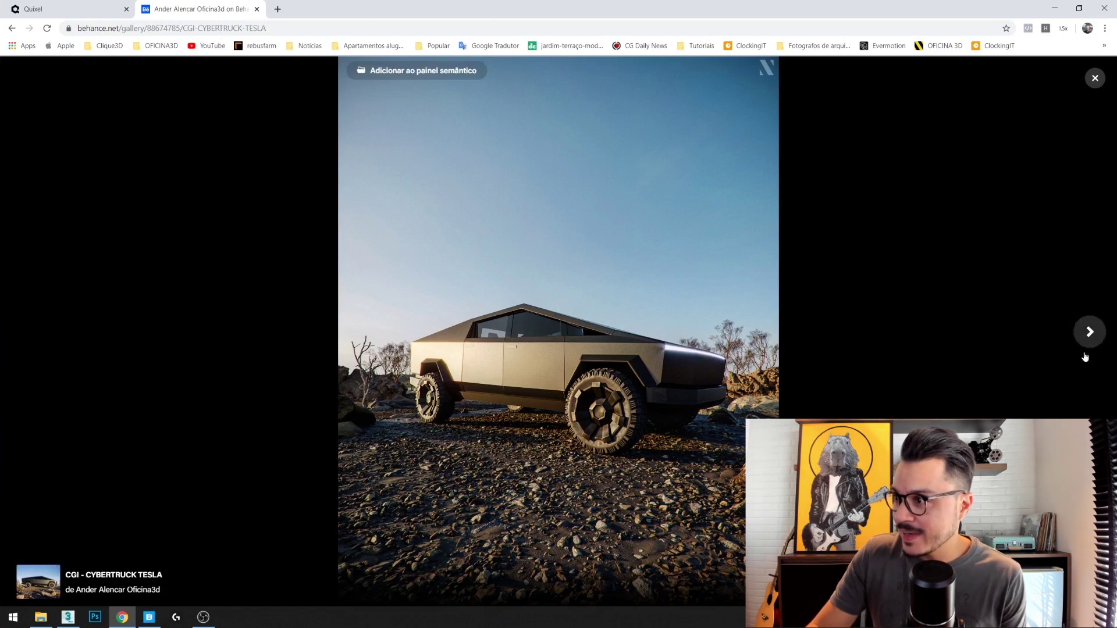
Step through the remaining Cybertruck renders to the end and close the lightbox
click(1090, 343)
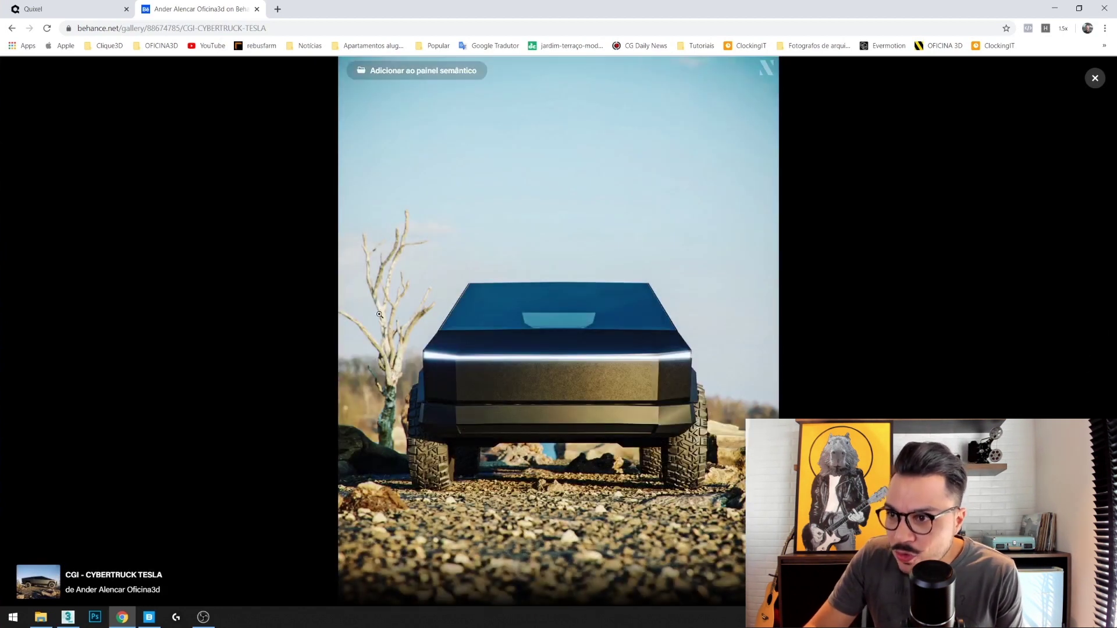
click(1091, 342)
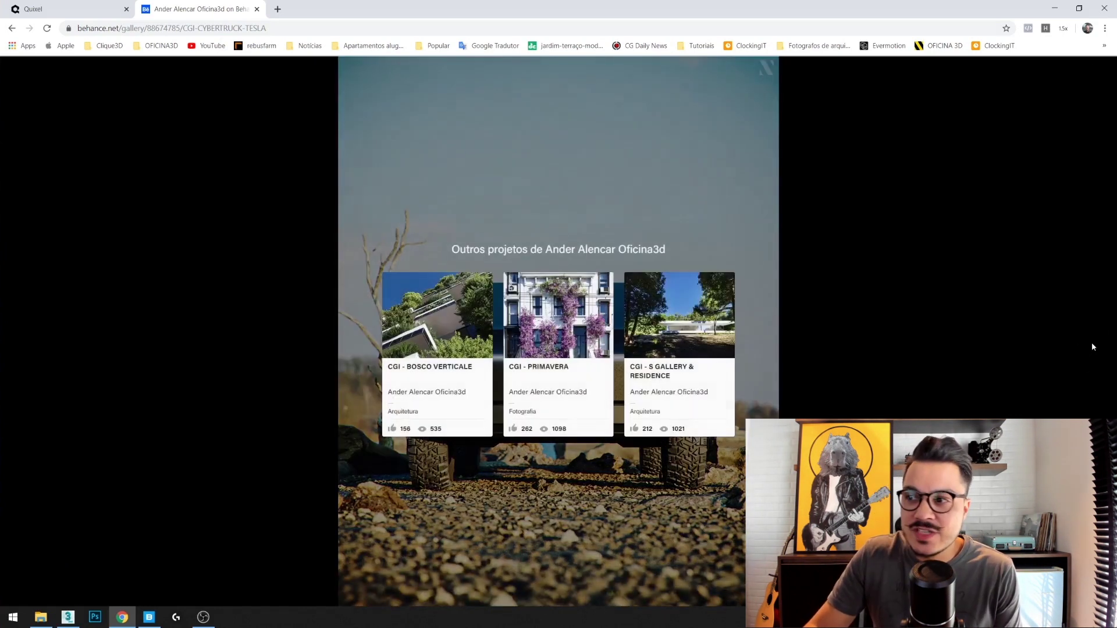
click(1095, 79)
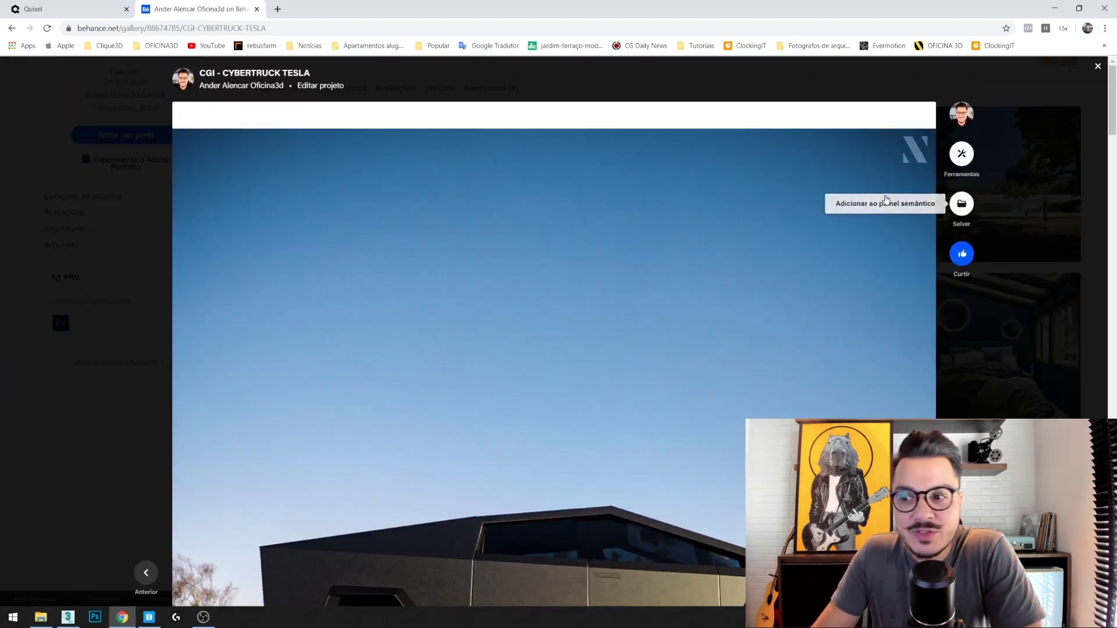
Leave the Cybertruck project and browse the CGI - SKATE renders in the lightbox
scroll(579, 349, down, 3)
key(Escape)
scroll(579, 410, down, 2)
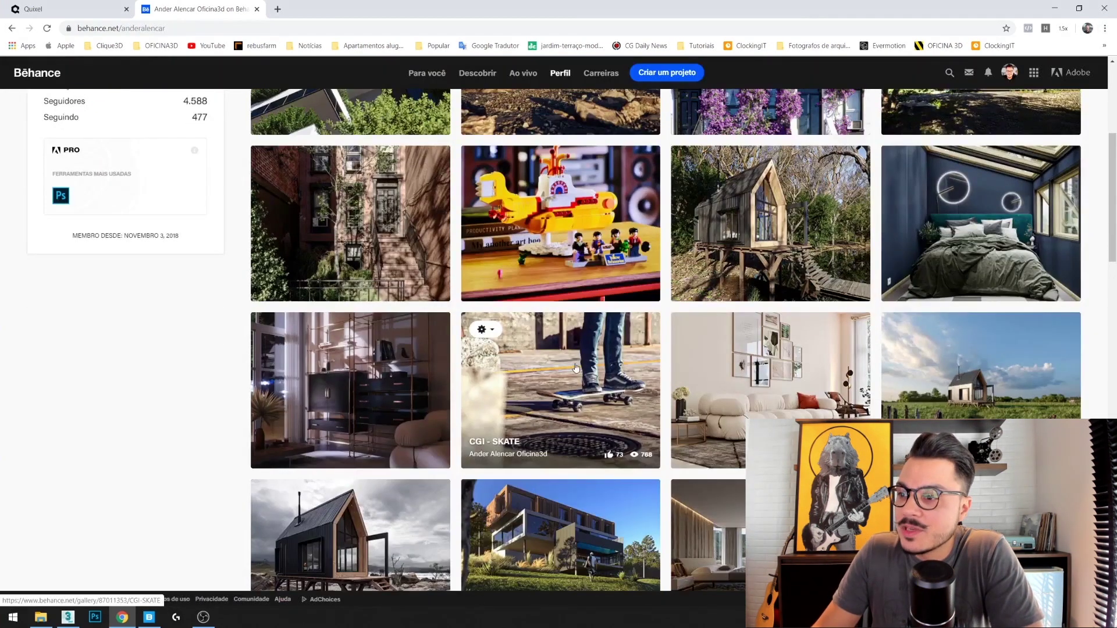
click(575, 368)
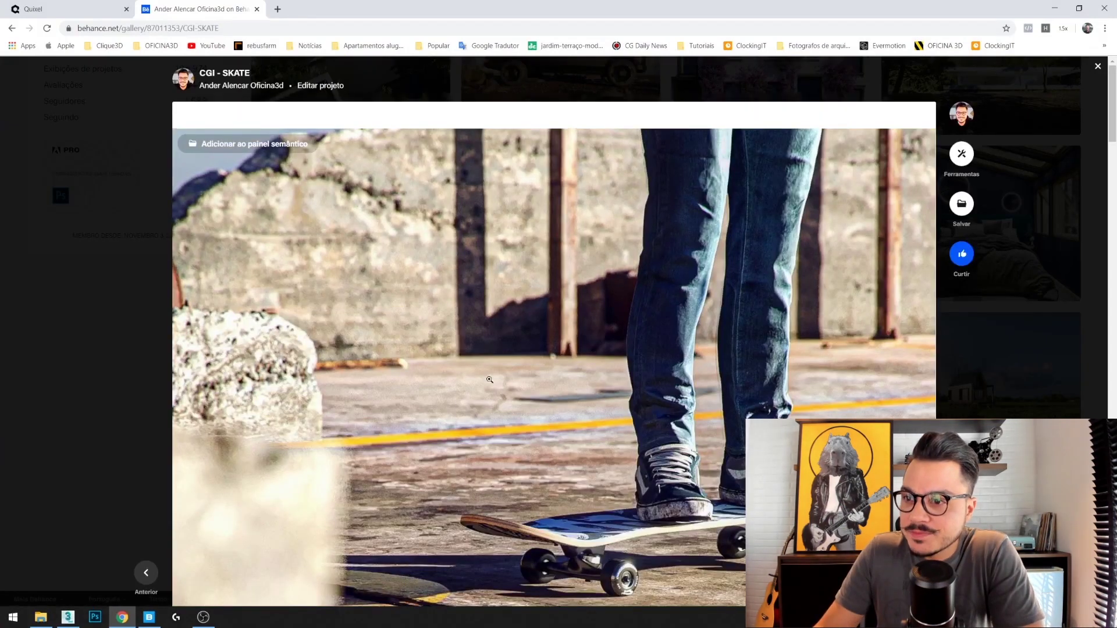
scroll(490, 379, down, 2)
scroll(486, 370, down, 1)
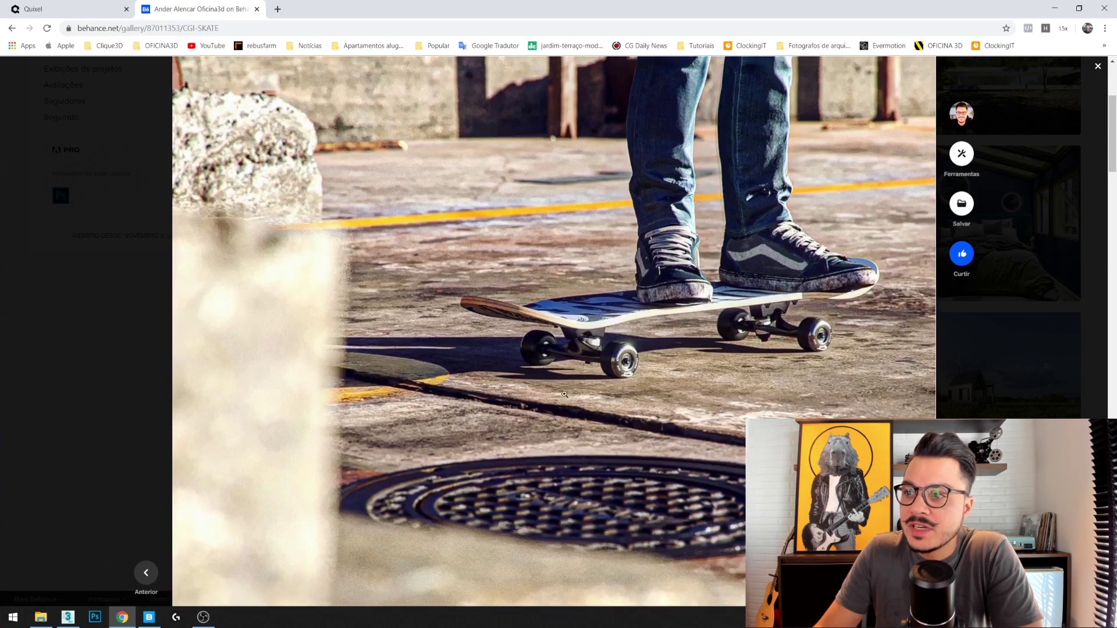
scroll(581, 291, up, 2)
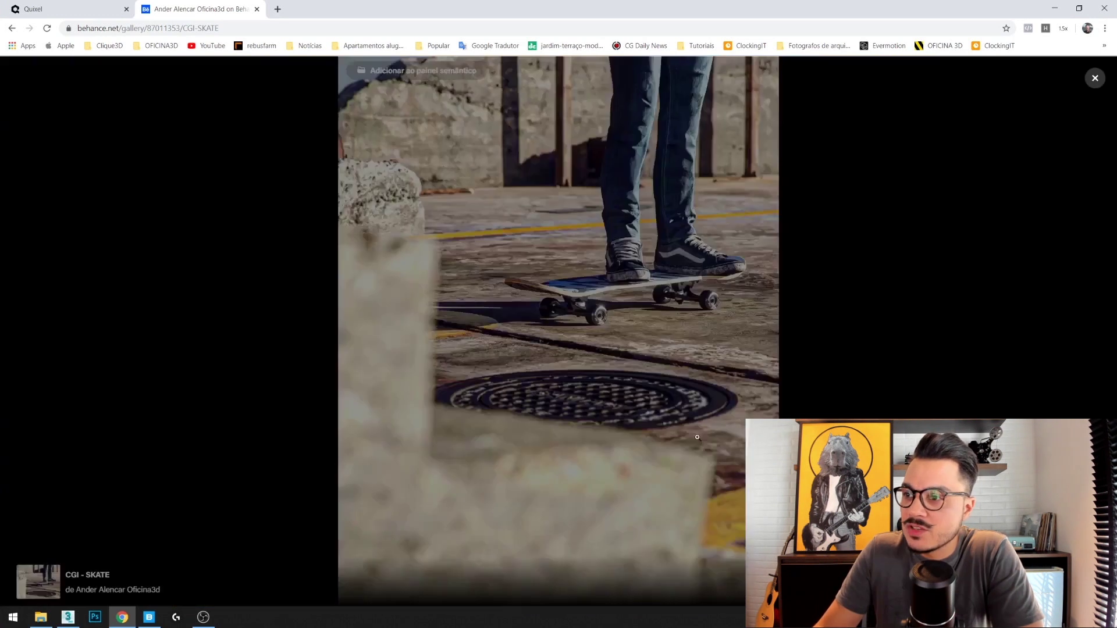
click(555, 239)
click(1086, 331)
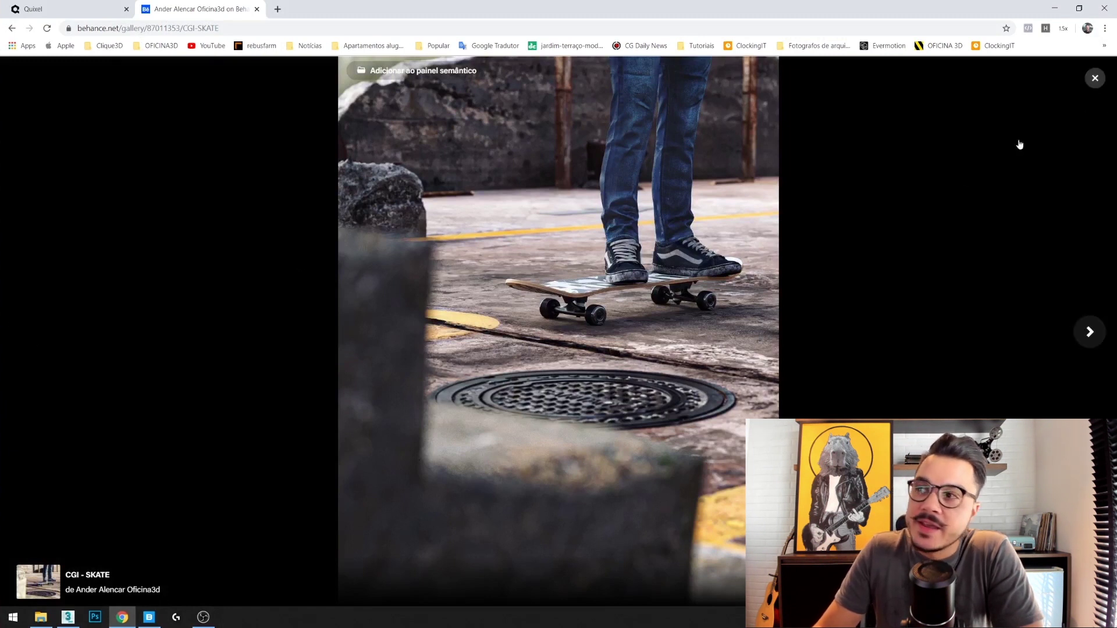
click(1095, 78)
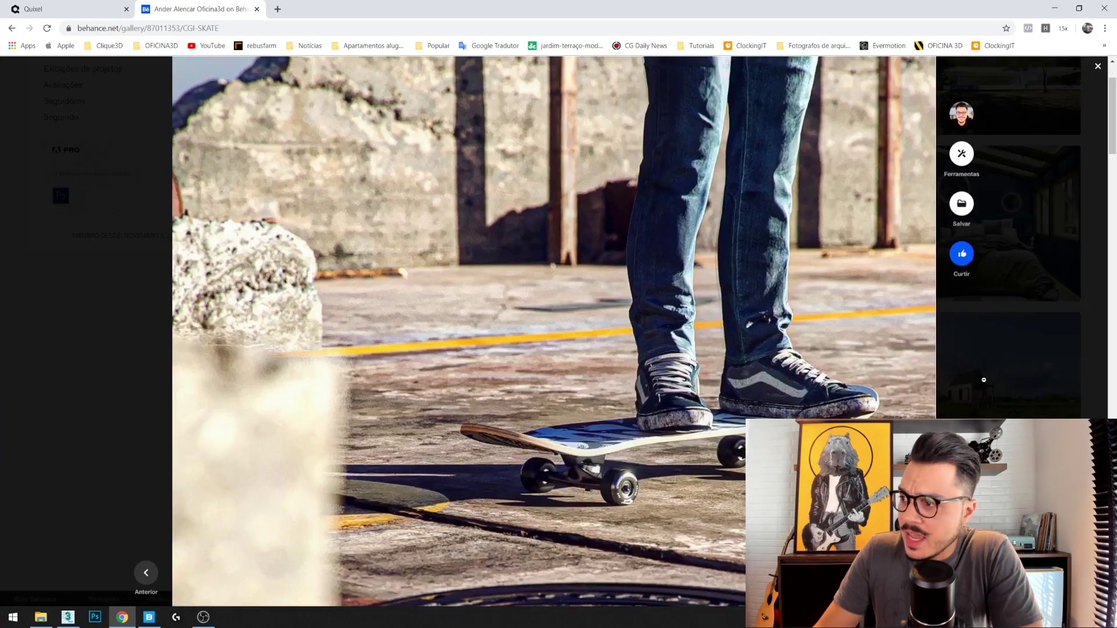
key(Escape)
Scroll through the CGI - ICELAND CABIN project, then close it back to the gallery
scroll(643, 367, down, 2)
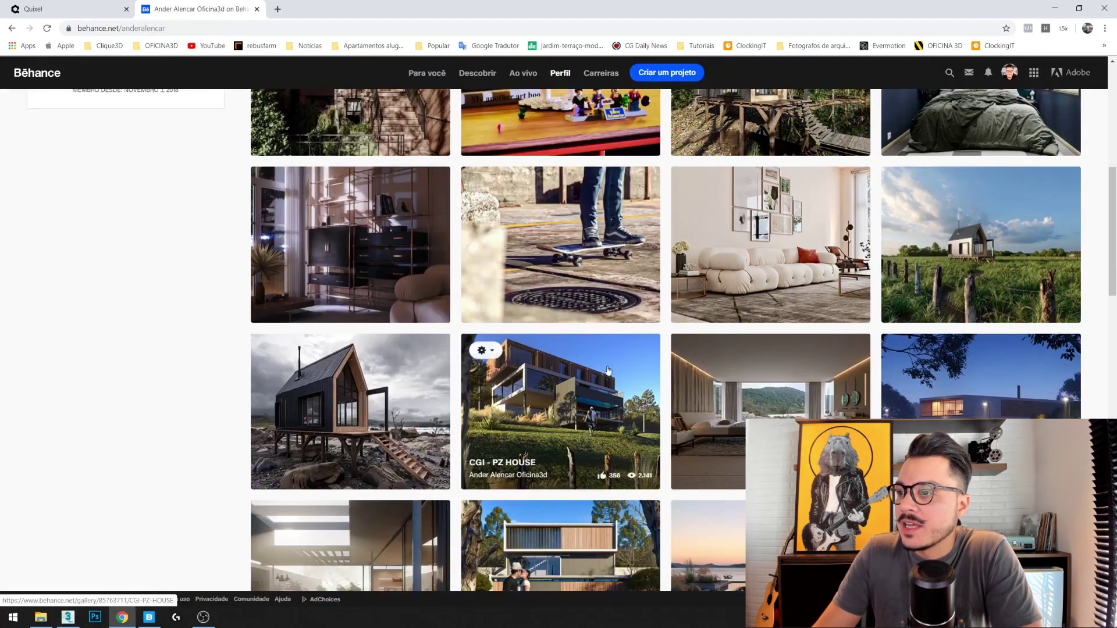
click(360, 407)
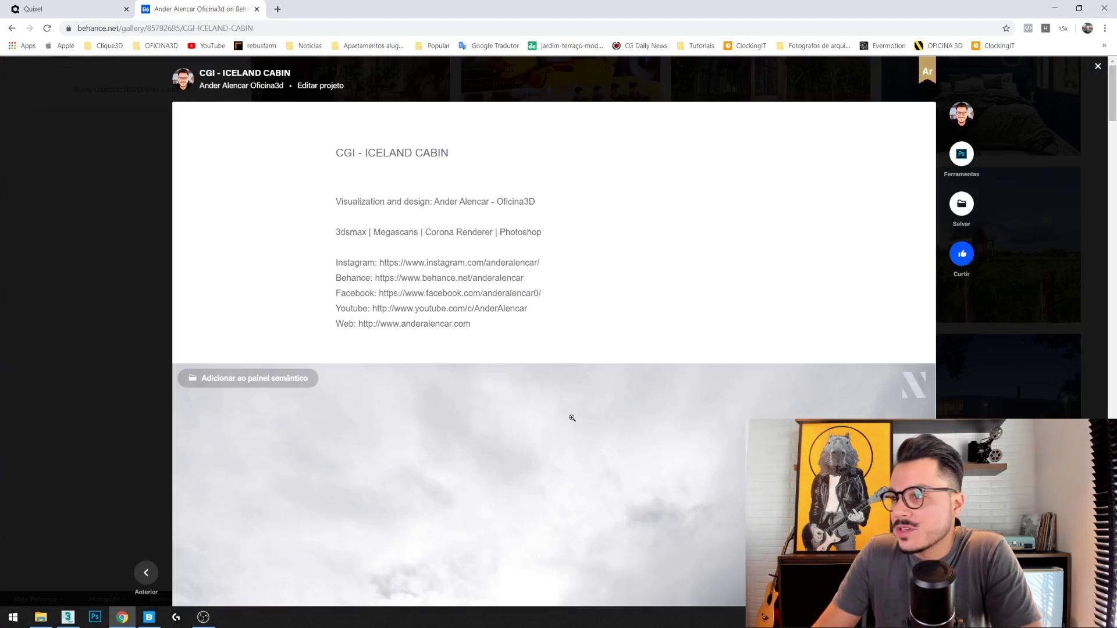
scroll(570, 411, down, 3)
scroll(628, 329, down, 5)
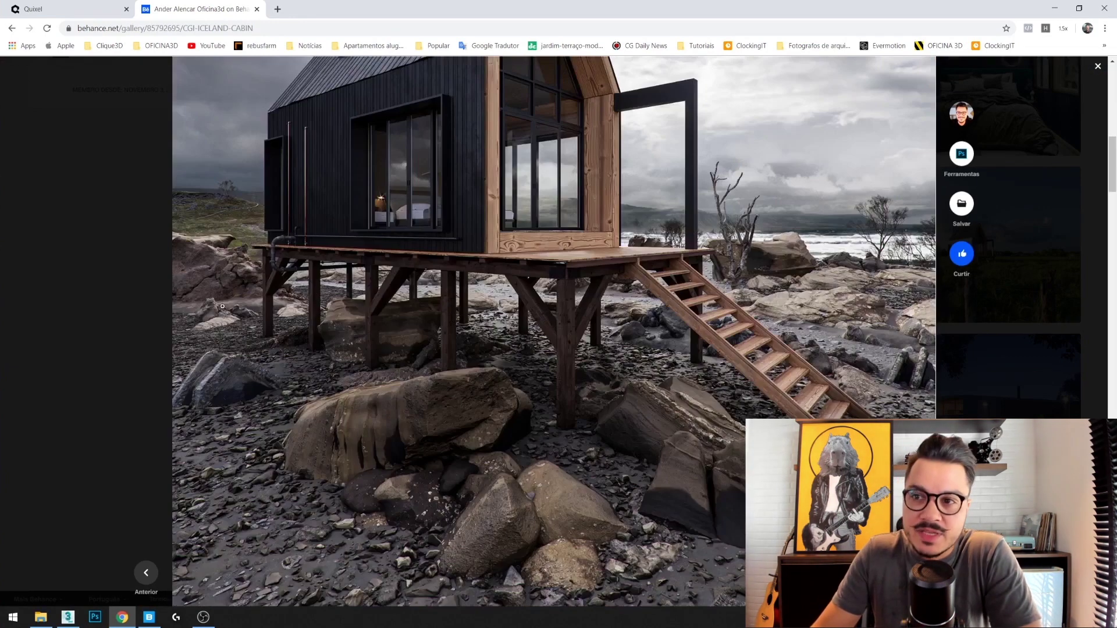
scroll(607, 445, down, 1)
scroll(607, 445, up, 1)
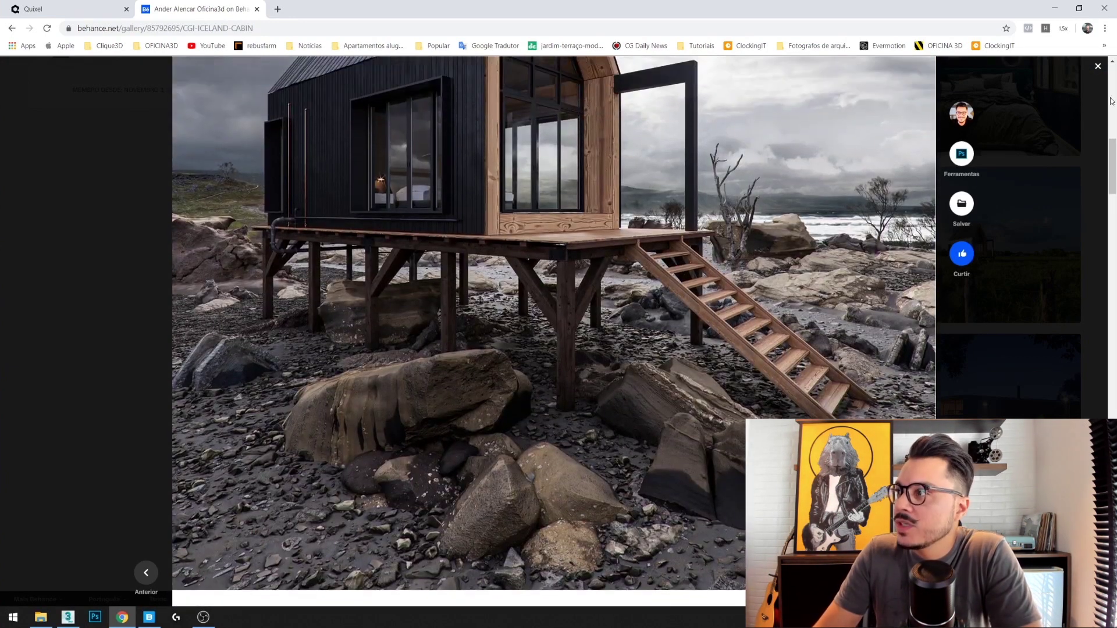
key(Escape)
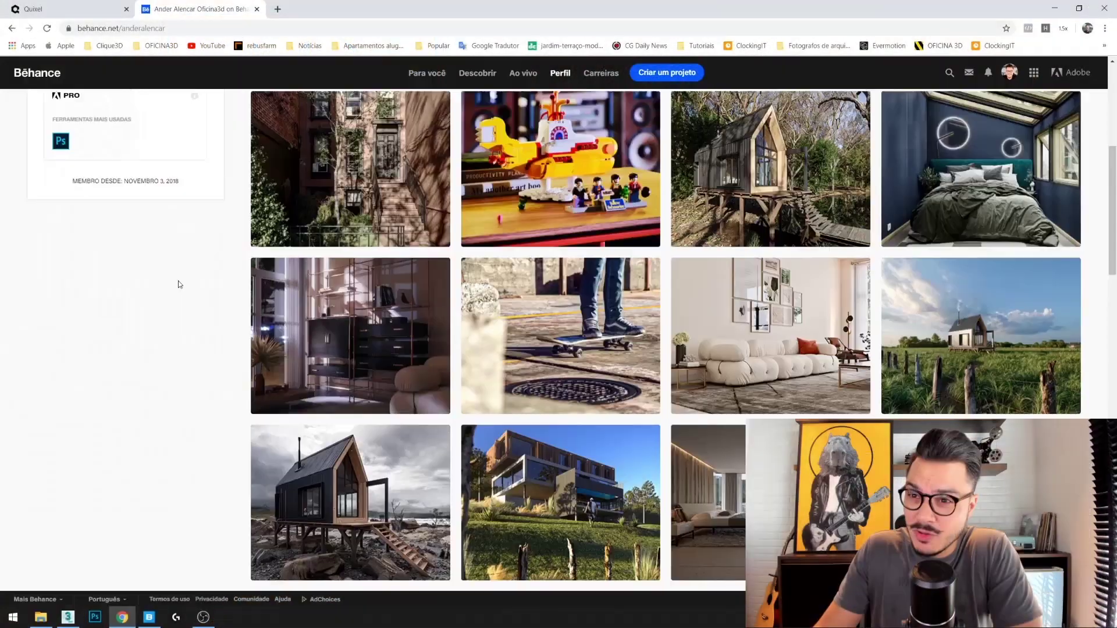
scroll(172, 369, up, 1)
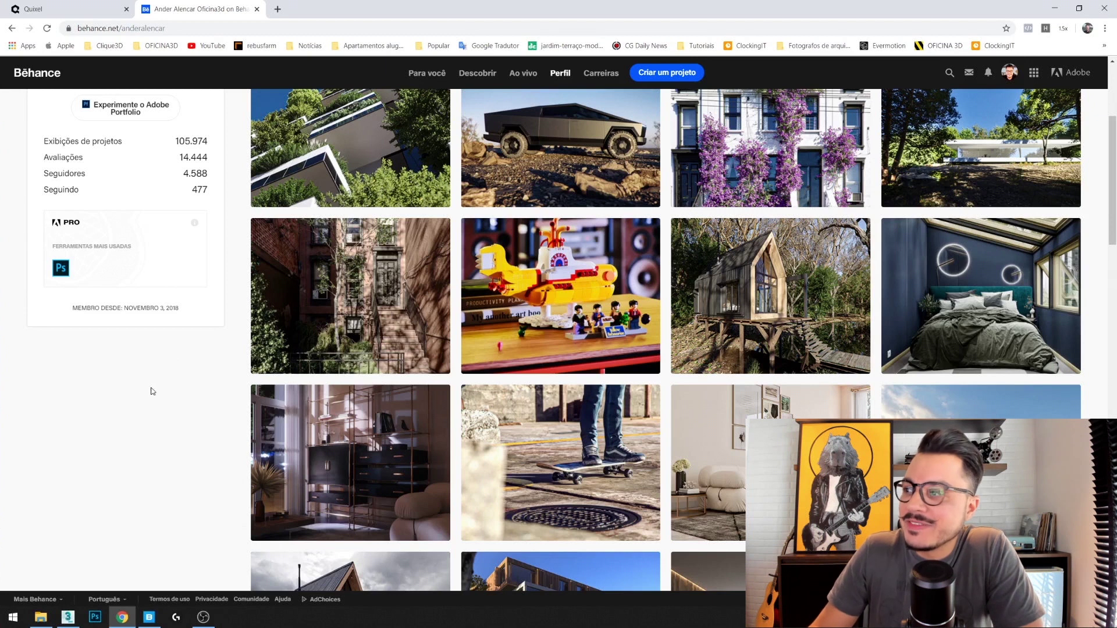
scroll(186, 401, up, 4)
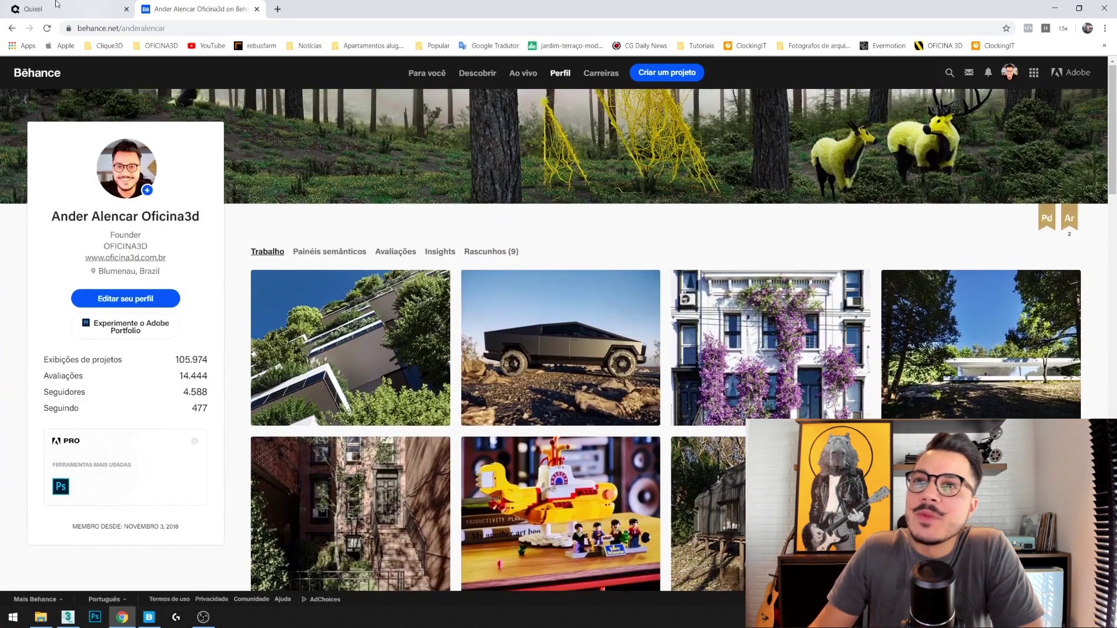
click(50, 14)
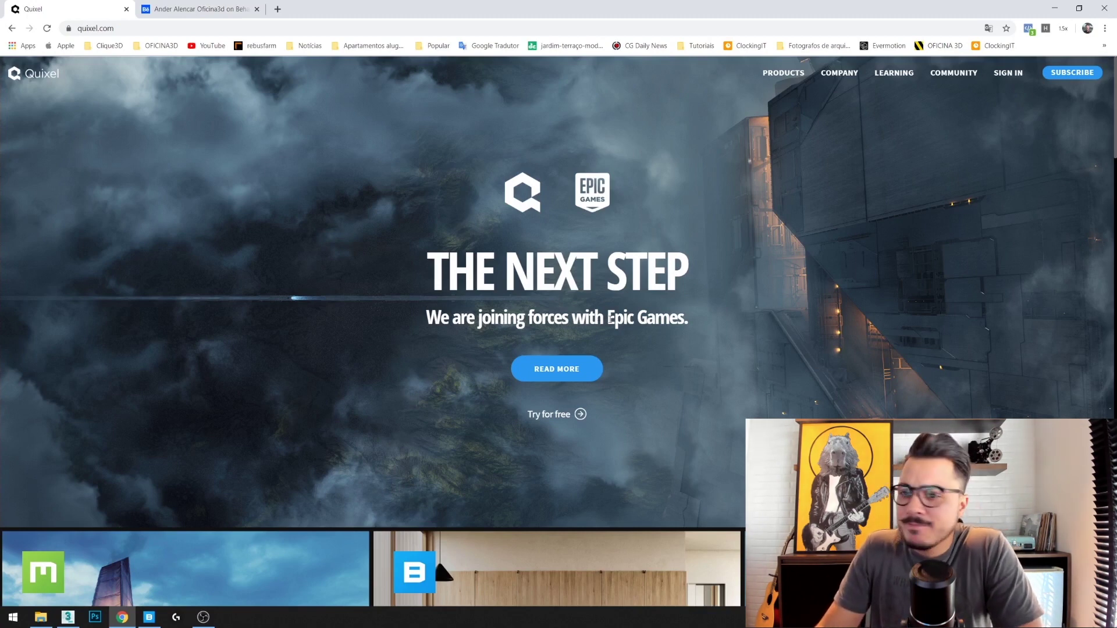
Scroll down through the Quixel homepage and back up to the top
scroll(949, 398, down, 3)
scroll(950, 397, down, 6)
scroll(949, 398, down, 3)
scroll(949, 398, down, 6)
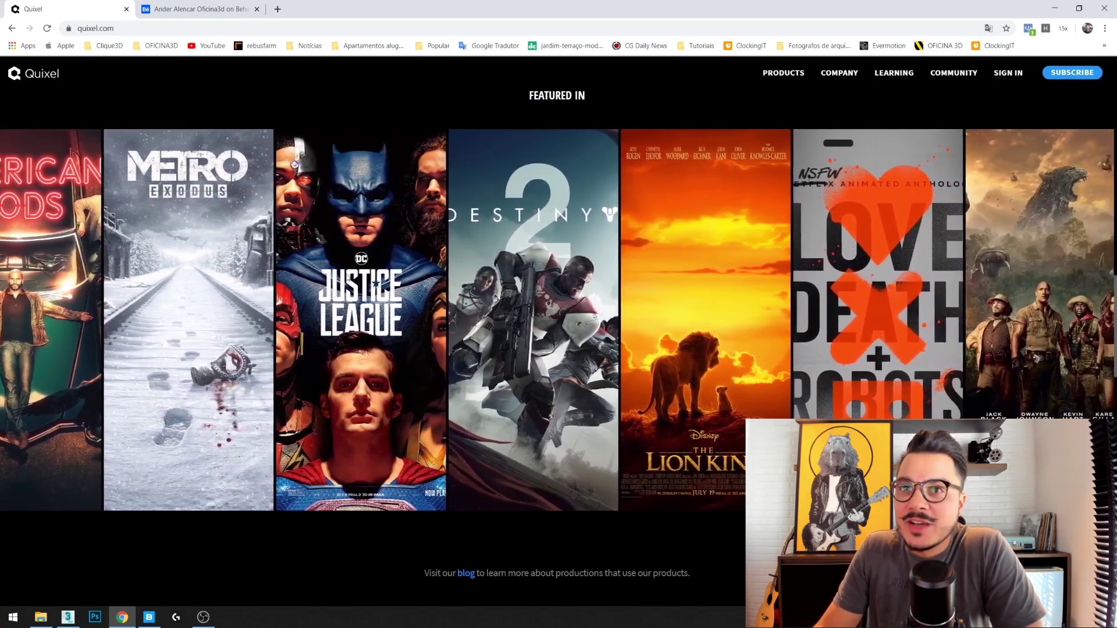
scroll(785, 410, up, 4)
scroll(784, 408, up, 3)
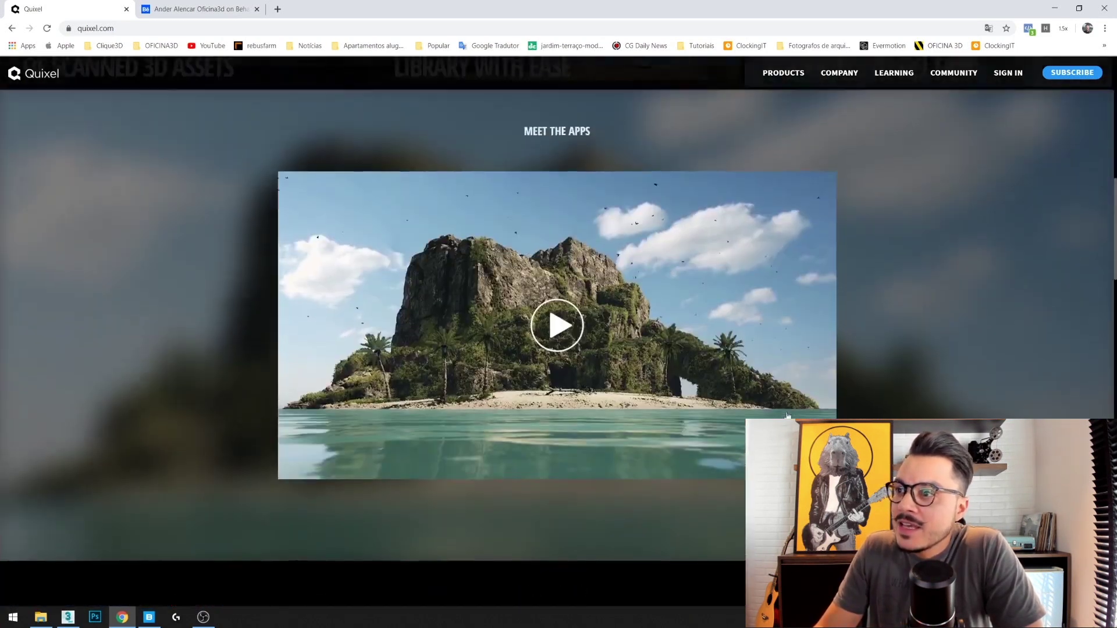
scroll(786, 401, up, 4)
scroll(787, 400, up, 5)
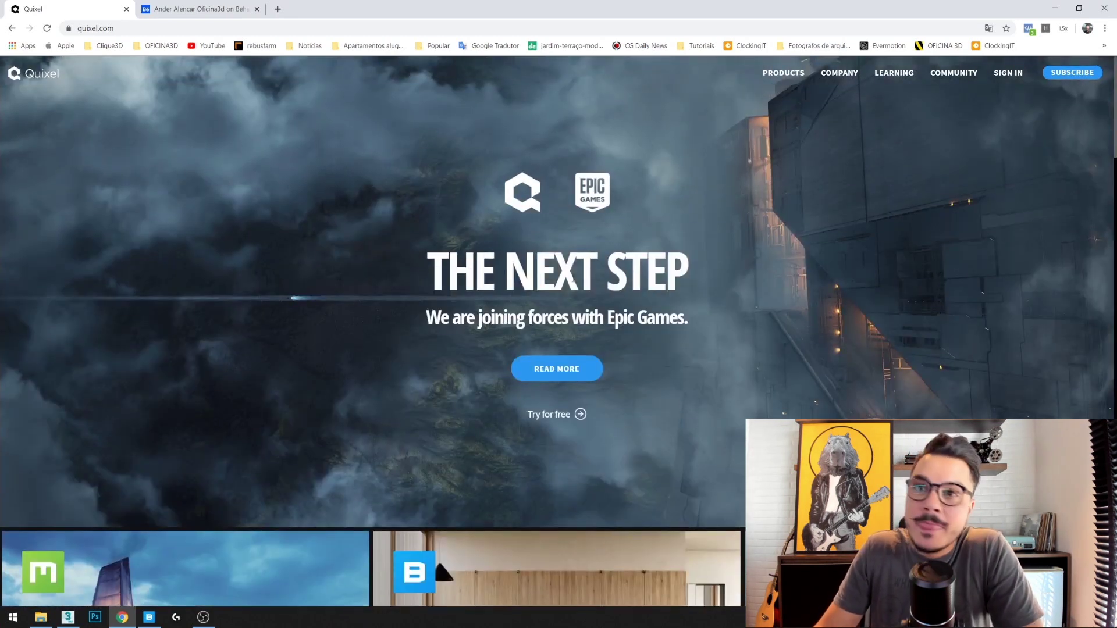
Review the Personal $19, Indie $199 and Pro $999 plans, then bring up sign-in
click(1070, 72)
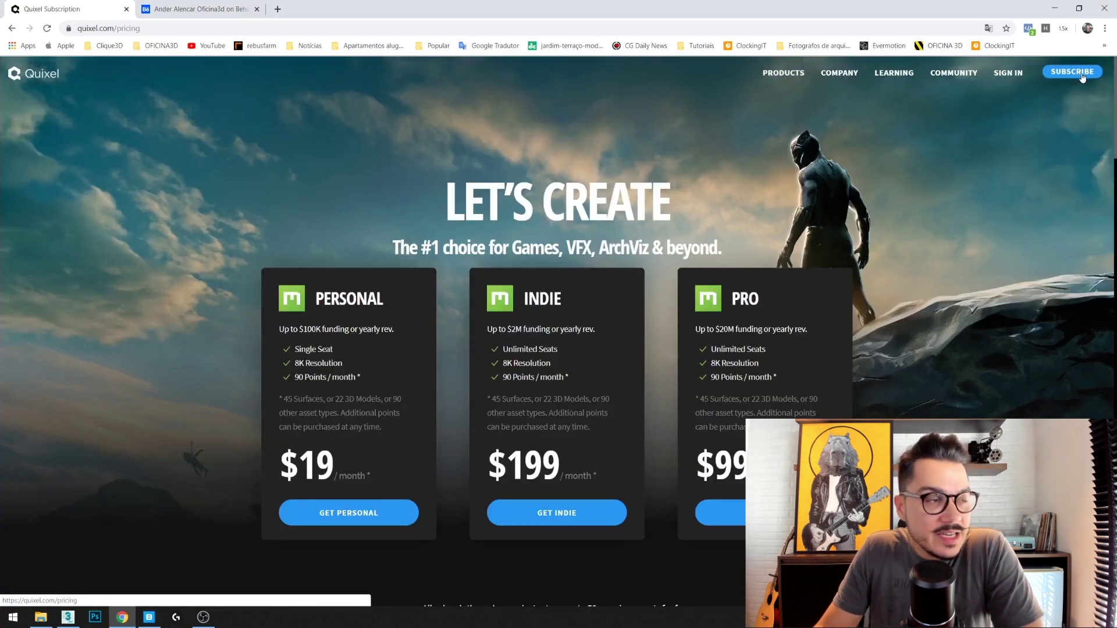
scroll(228, 232, down, 1)
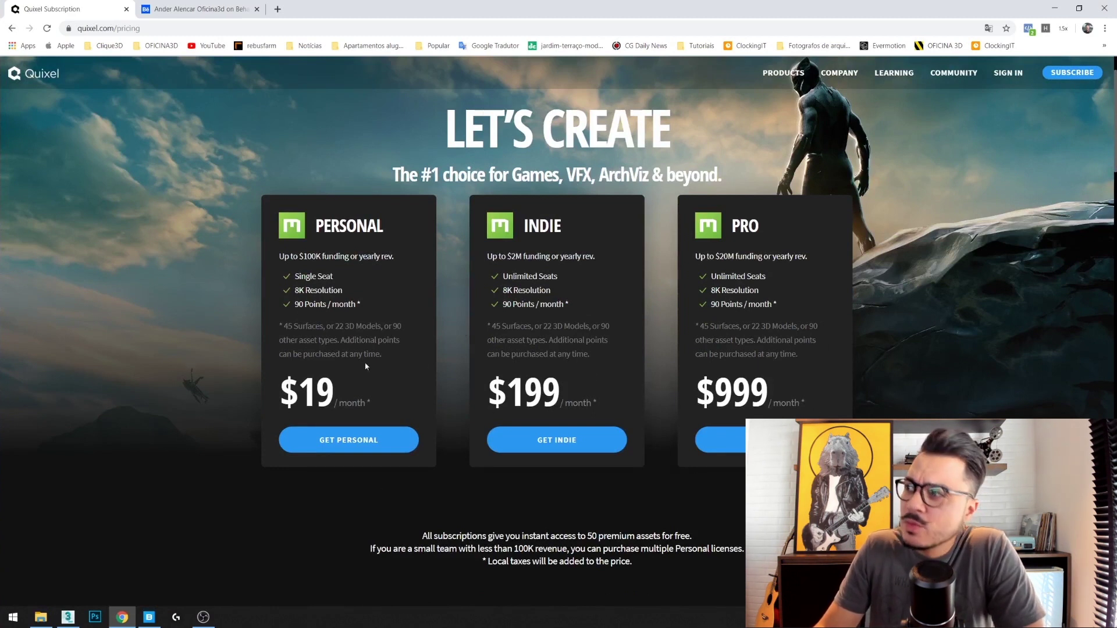
click(1008, 74)
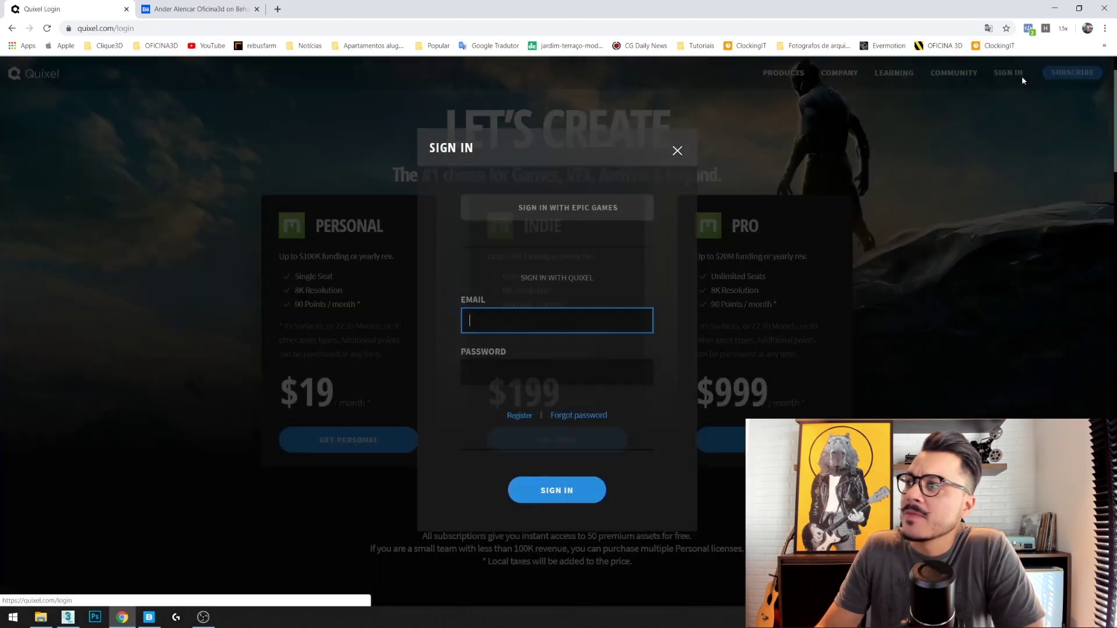
Sign in to Quixel using the autofilled account credentials
click(557, 493)
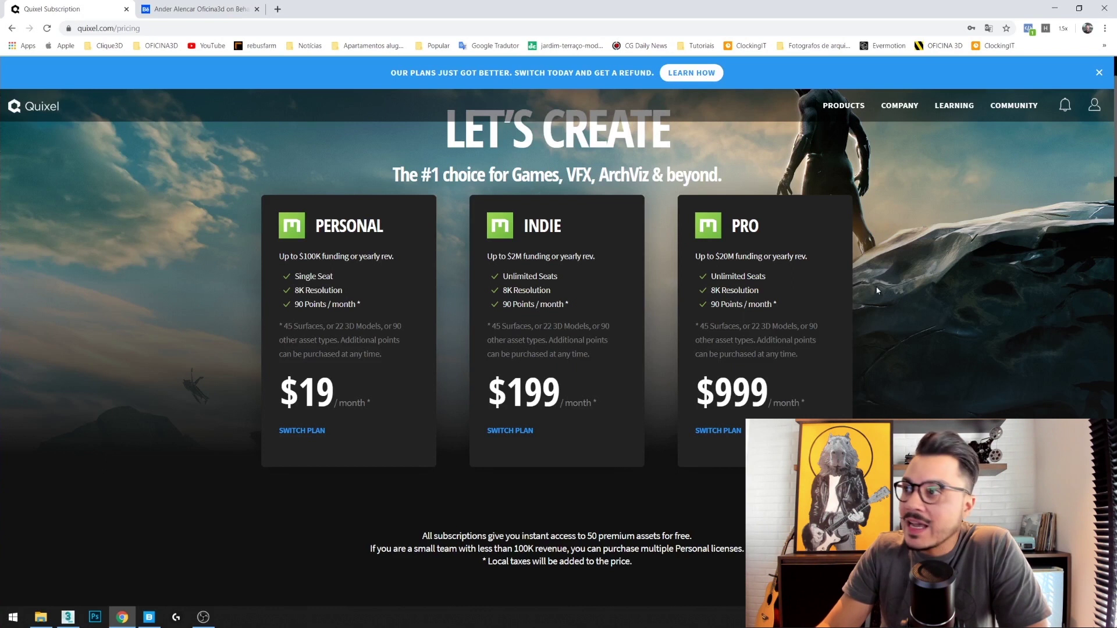
Go to Quixel's Bridge product page from the Products menu, then minimize Chrome
scroll(878, 291, up, 2)
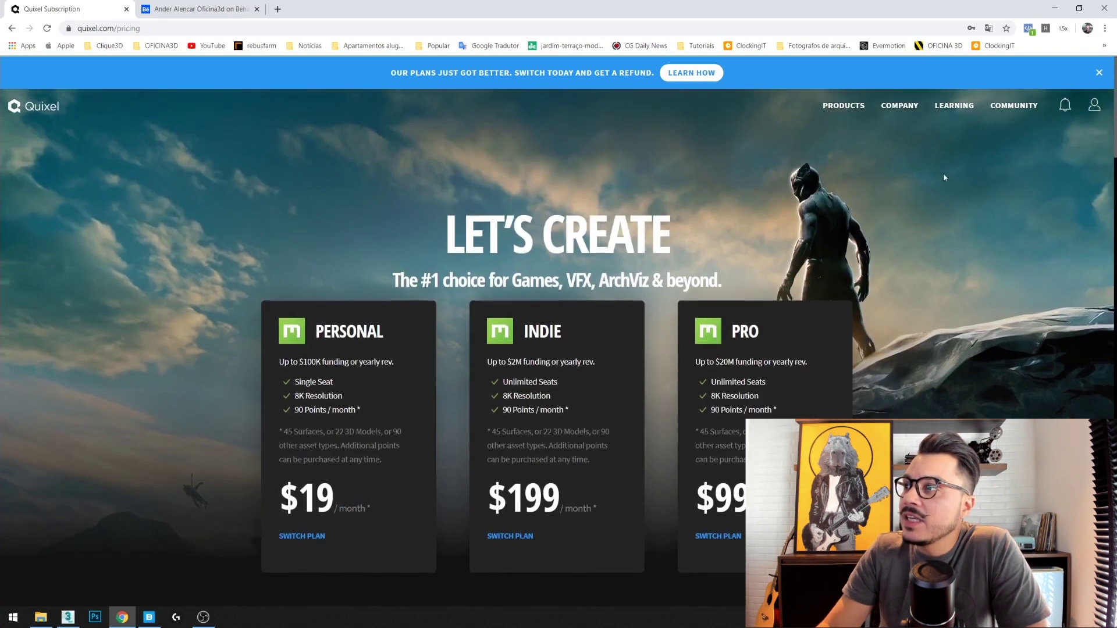
click(850, 110)
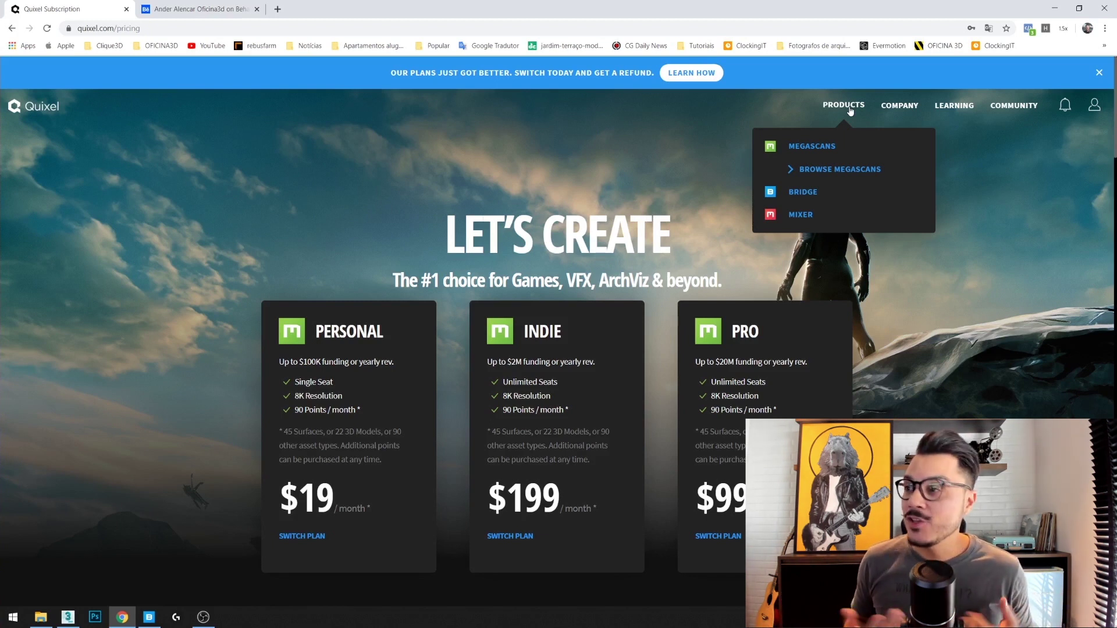
click(803, 194)
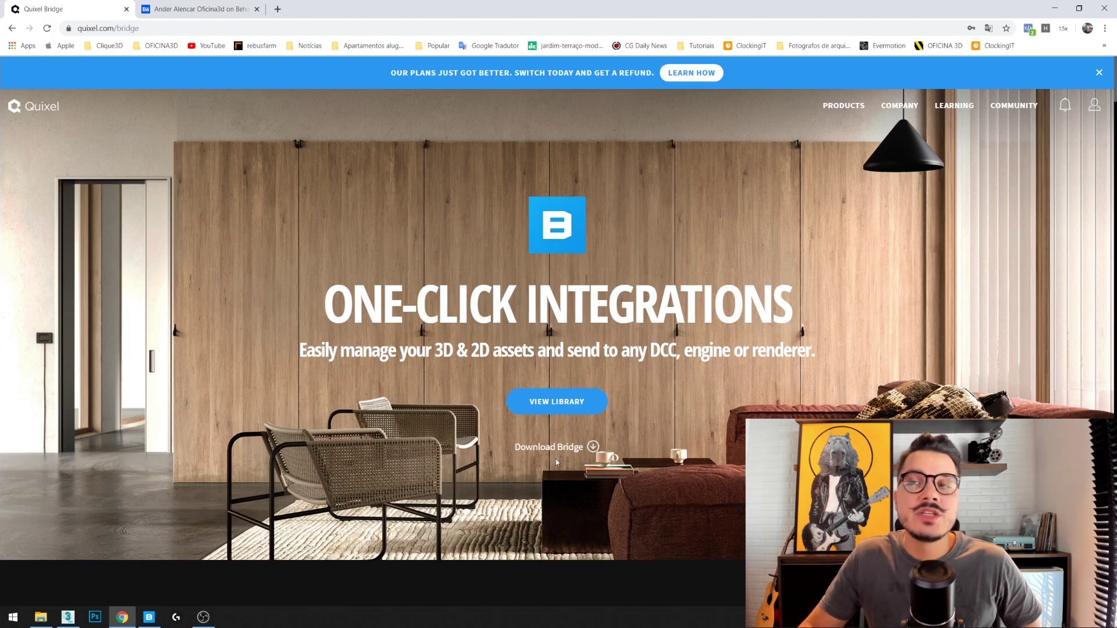
click(1052, 8)
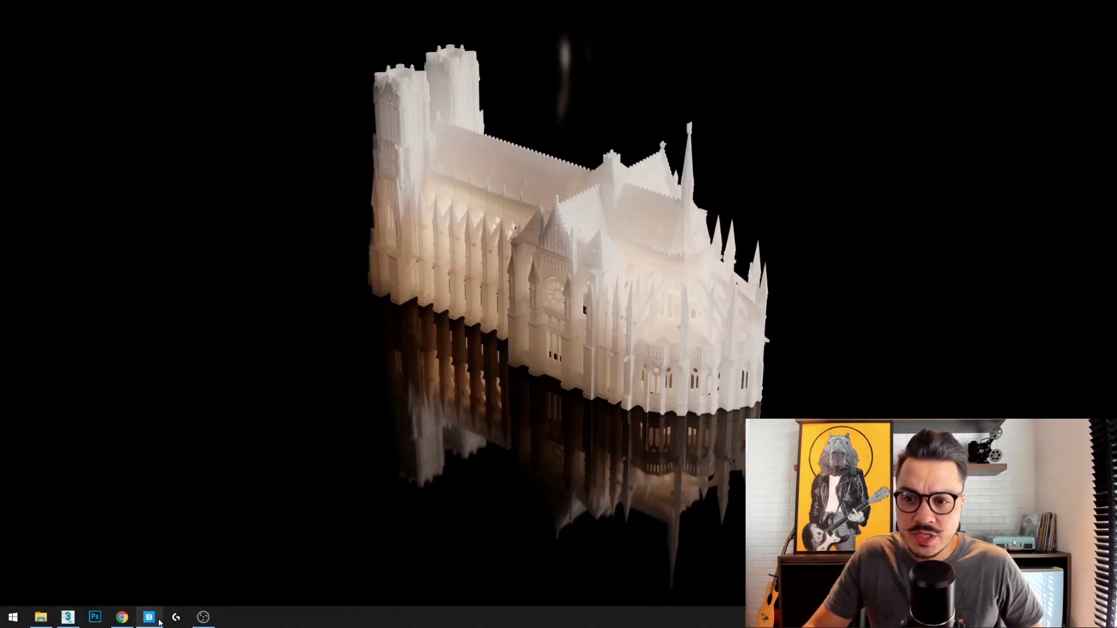
Bring Quixel Bridge back up, clear the ICELAND search and toggle the External filter off
click(149, 616)
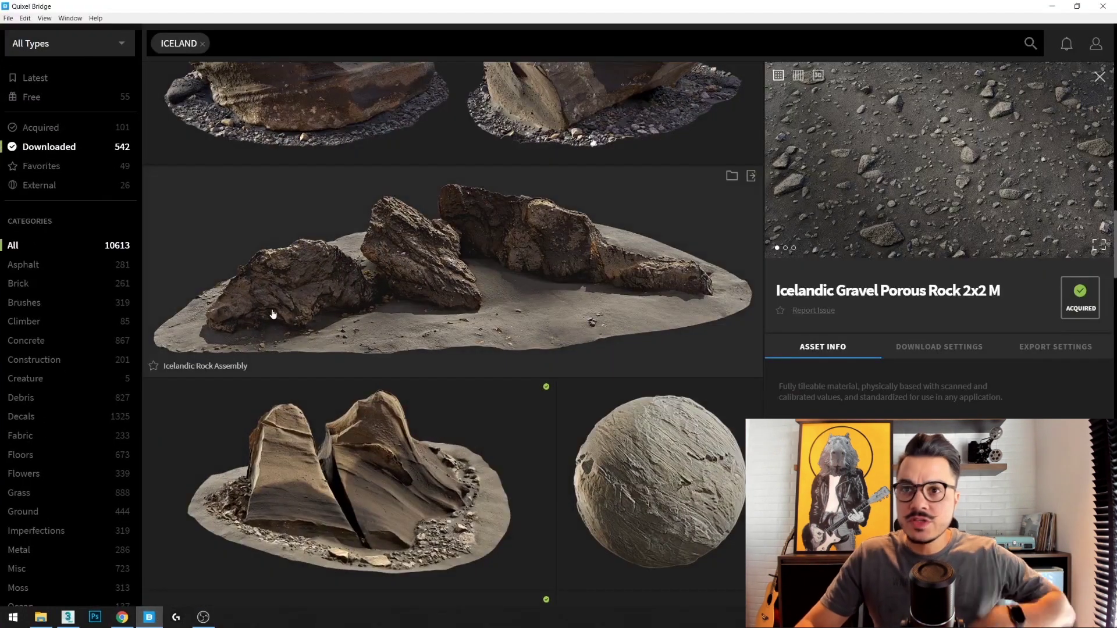
scroll(465, 250, up, 2)
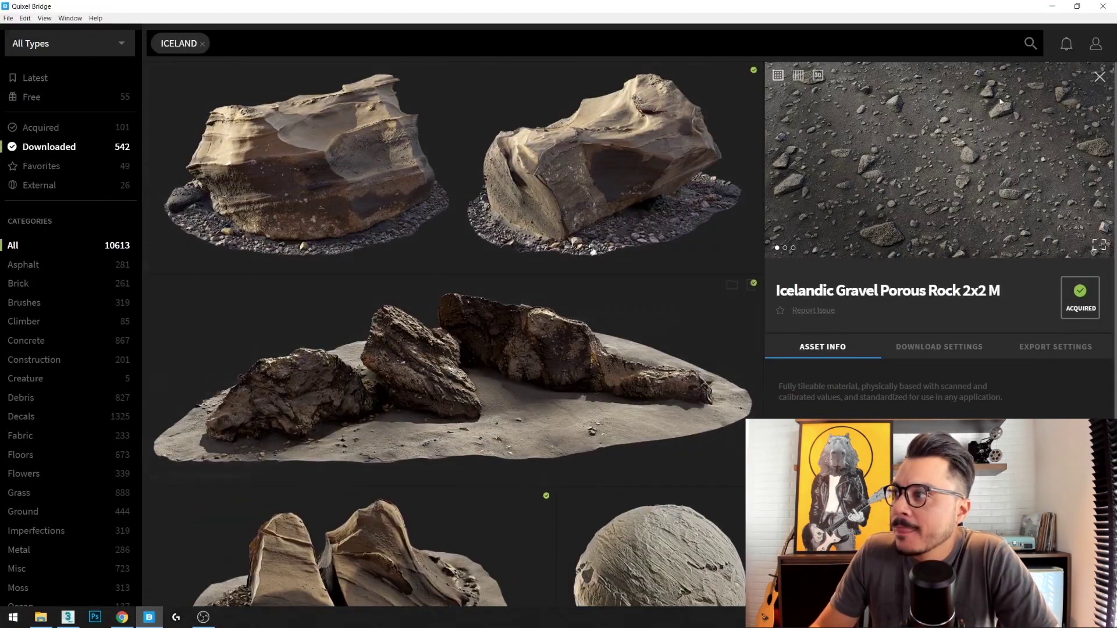
click(1097, 43)
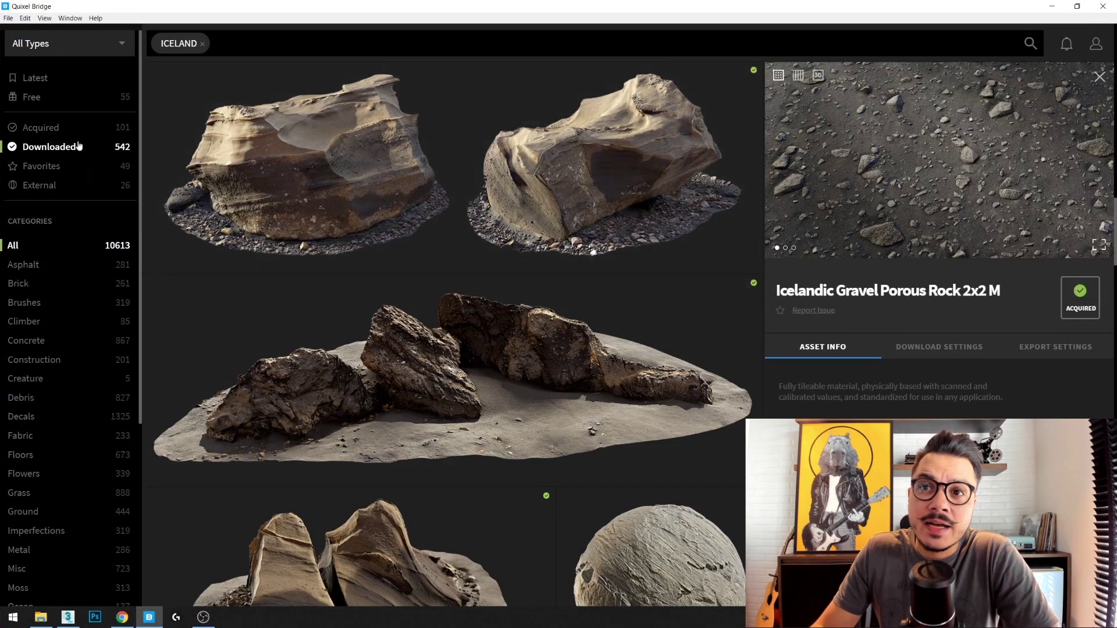
scroll(552, 392, down, 2)
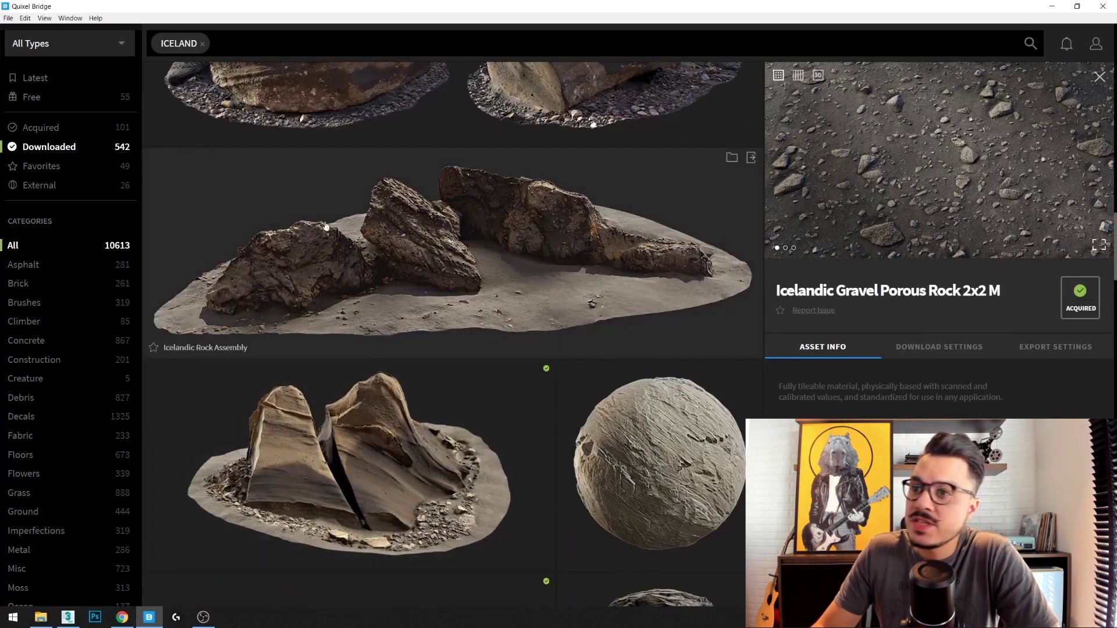
click(39, 189)
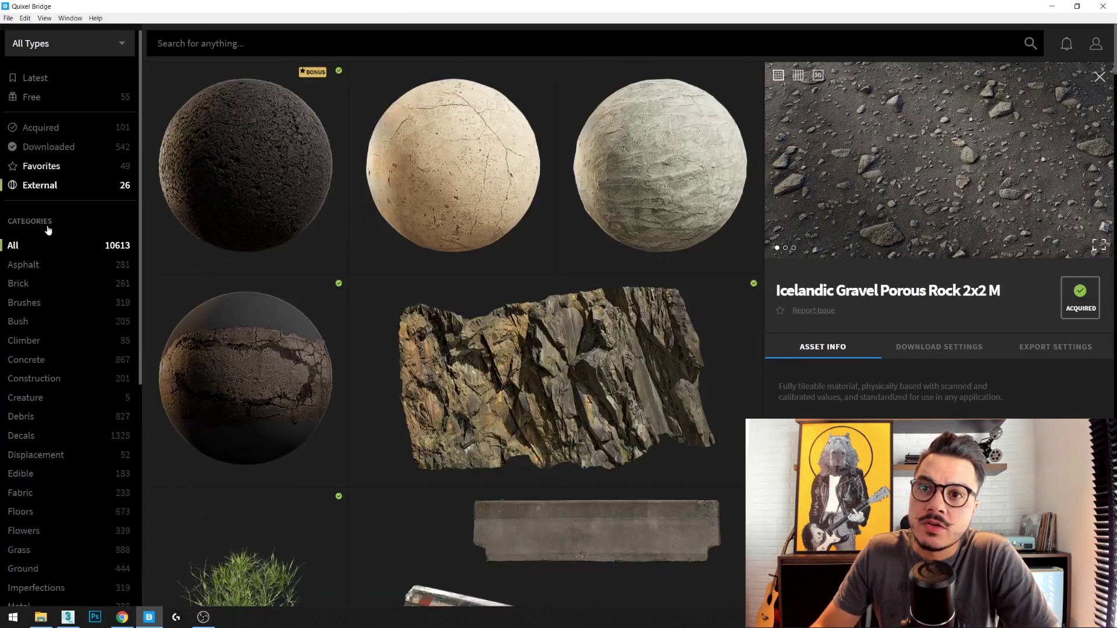
click(35, 245)
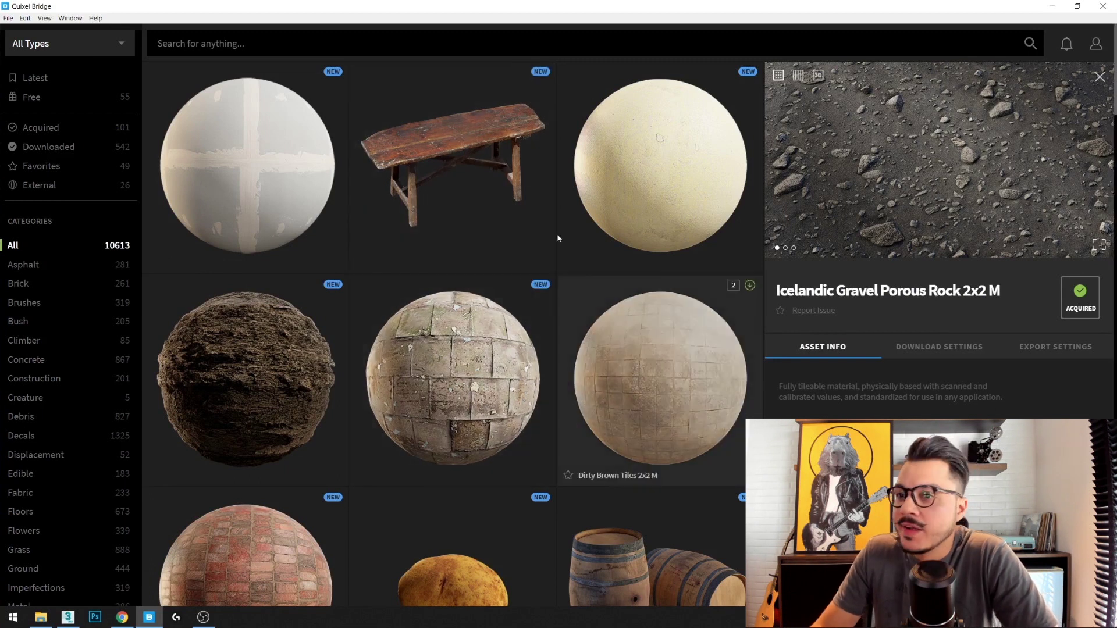
Browse the library, viewing Forest Floor 2x2 M, Dirty Linoleum Tiles and Taped Cardboard Patch details
scroll(599, 322, down, 5)
scroll(596, 384, down, 2)
scroll(465, 388, down, 2)
scroll(324, 391, down, 2)
scroll(361, 361, down, 3)
scroll(361, 361, down, 1)
click(190, 304)
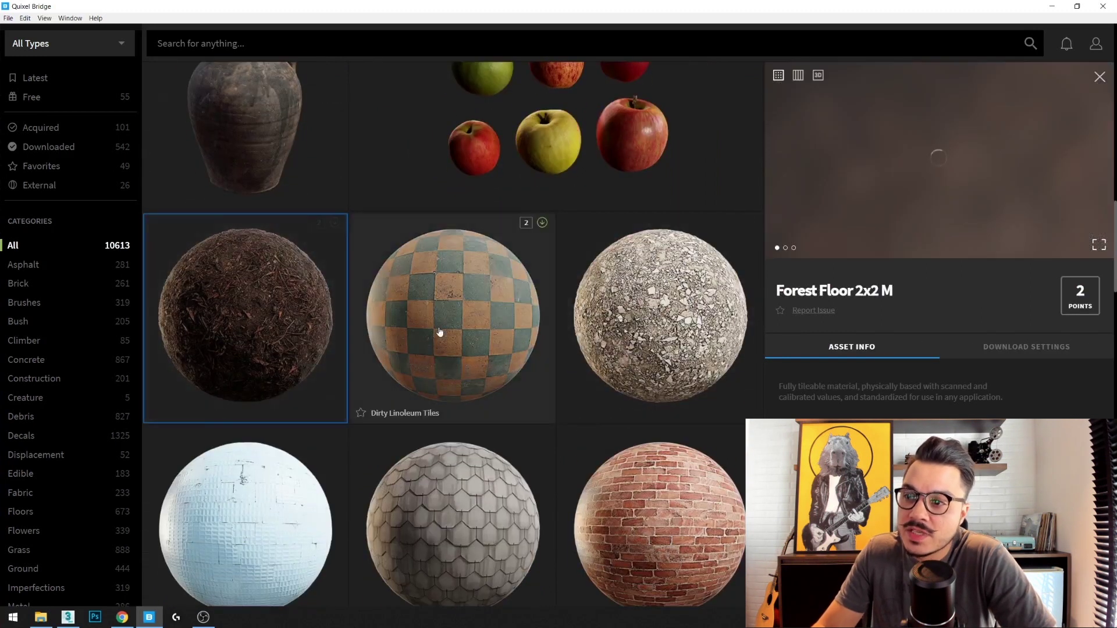
scroll(433, 340, up, 2)
scroll(537, 337, up, 1)
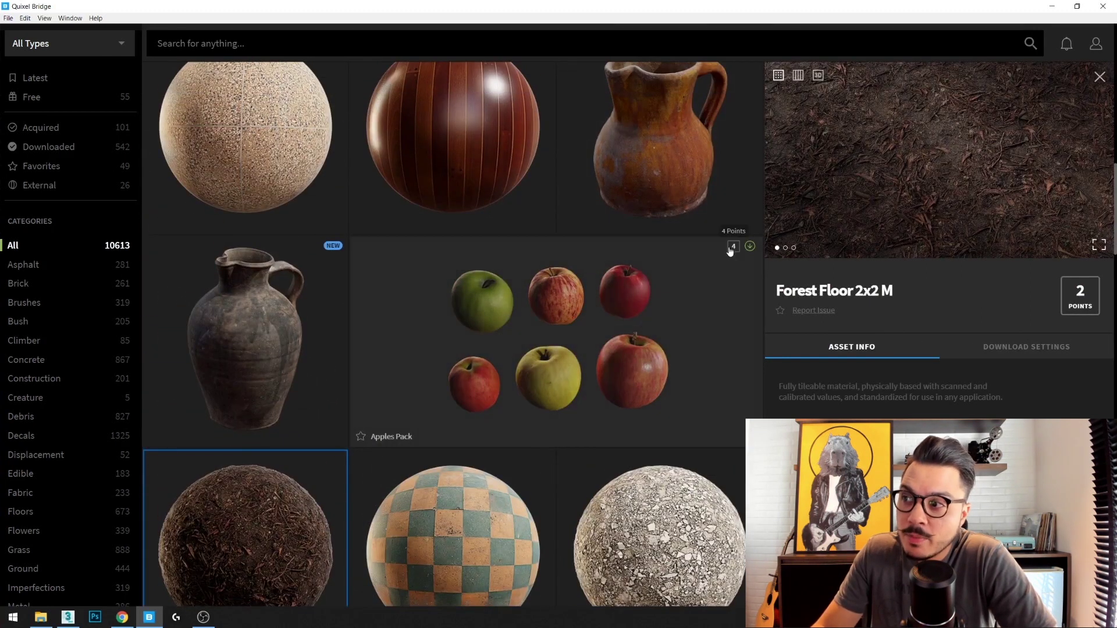
scroll(319, 333, down, 3)
scroll(317, 333, down, 1)
click(488, 222)
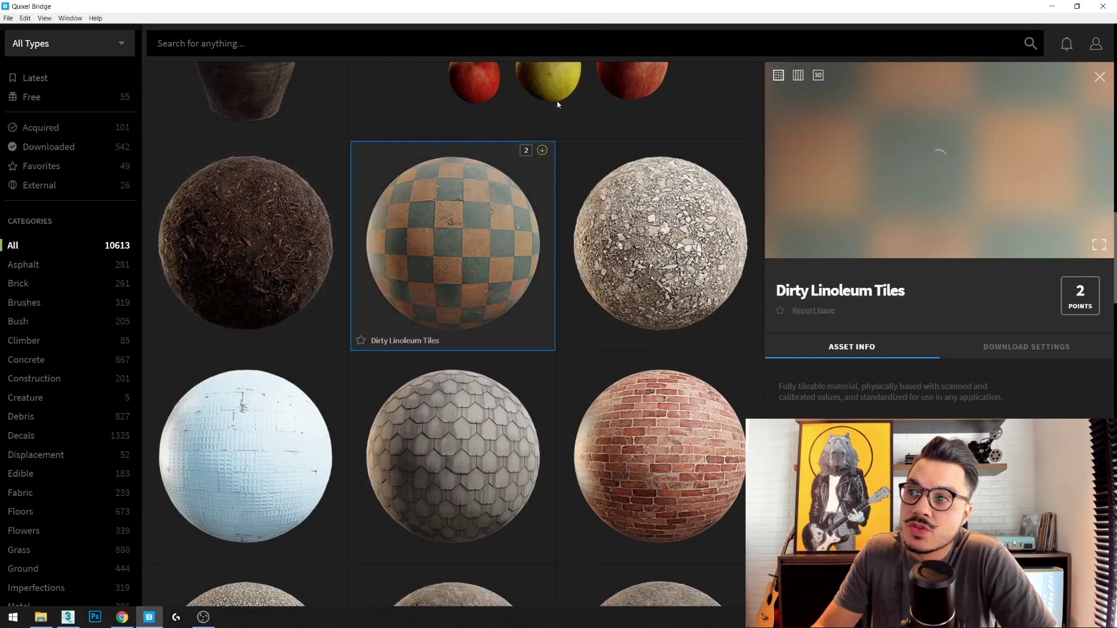
scroll(486, 235, down, 2)
scroll(474, 237, down, 3)
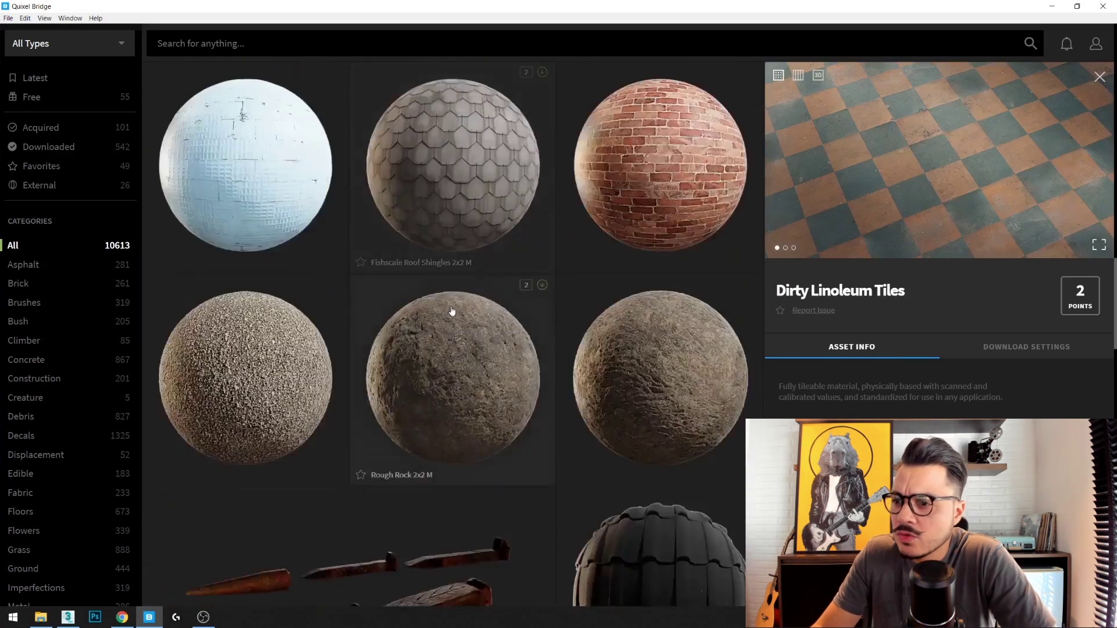
scroll(449, 312, down, 4)
scroll(442, 324, down, 2)
scroll(506, 346, down, 3)
click(218, 253)
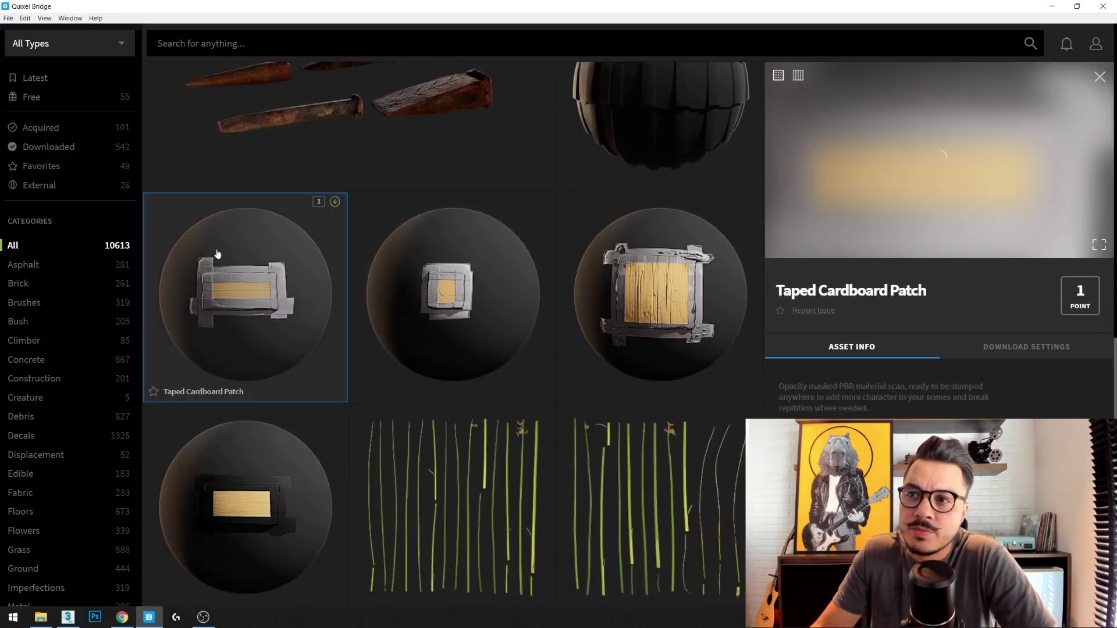
click(481, 292)
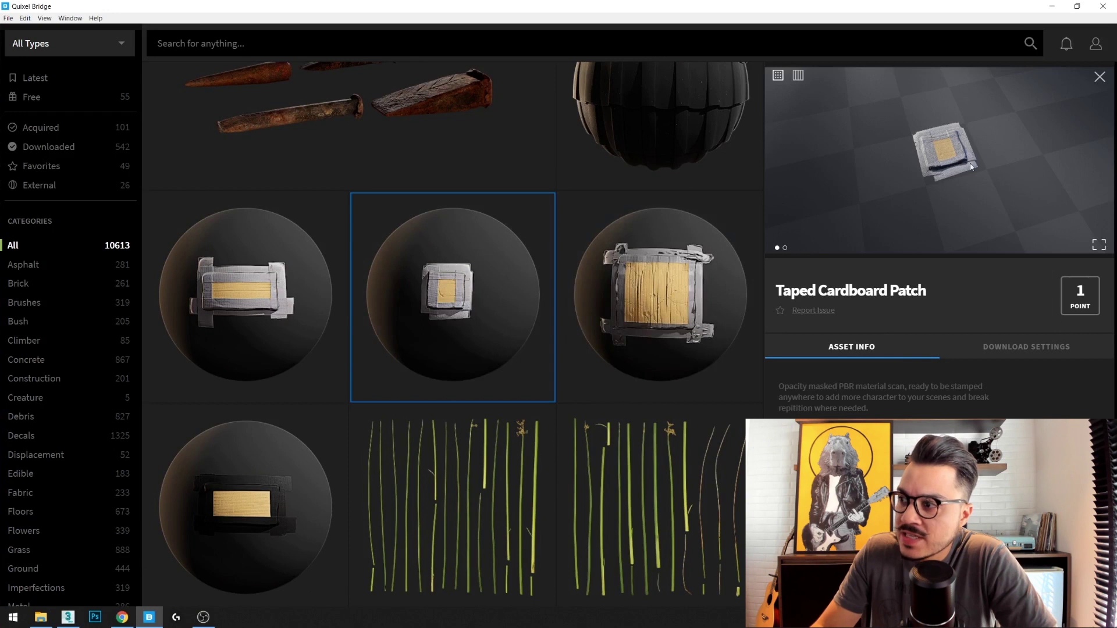
Show the Stakes And Wedges Pack details and scroll through the asset grid
scroll(640, 311, up, 3)
scroll(635, 314, up, 1)
click(475, 324)
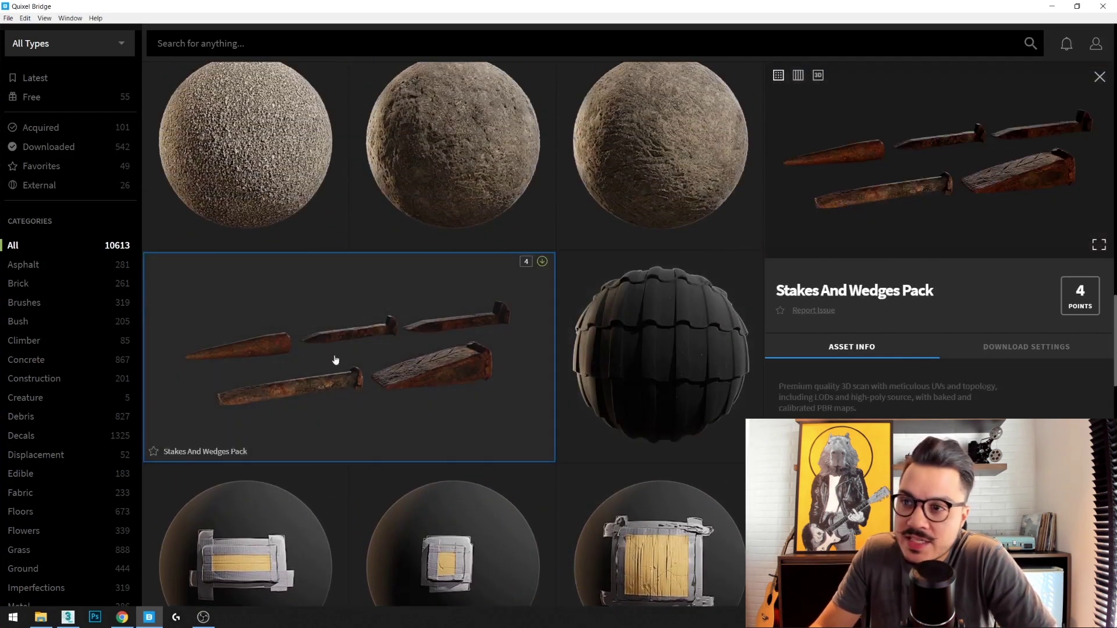
scroll(335, 359, up, 2)
scroll(419, 327, up, 3)
scroll(411, 327, up, 3)
scroll(430, 343, up, 2)
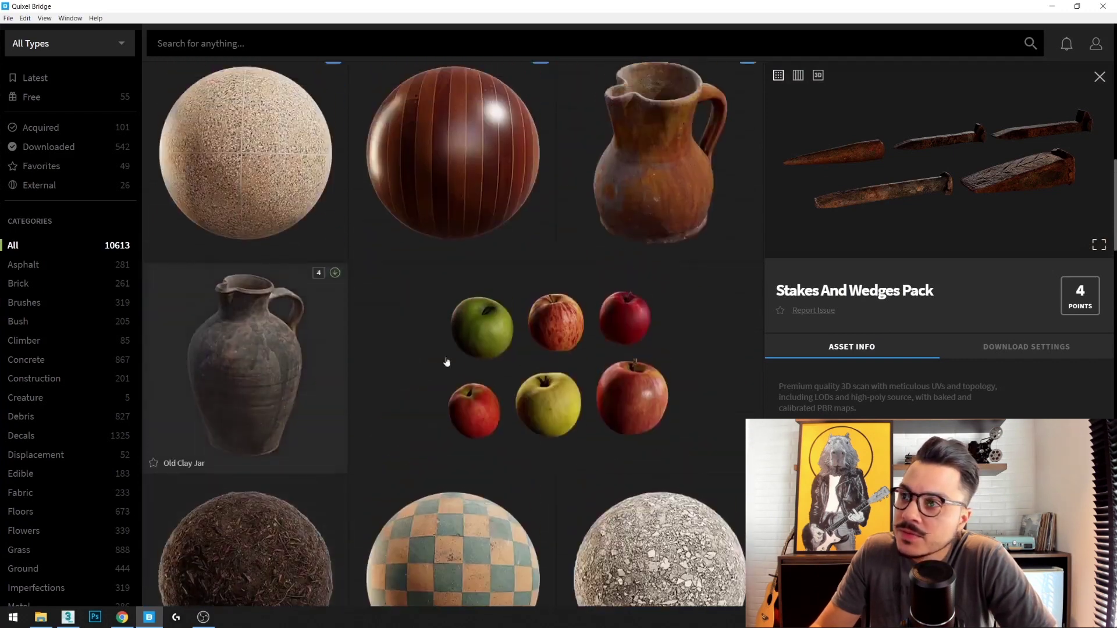
scroll(446, 362, up, 3)
scroll(464, 368, up, 3)
scroll(463, 379, up, 3)
scroll(257, 367, up, 3)
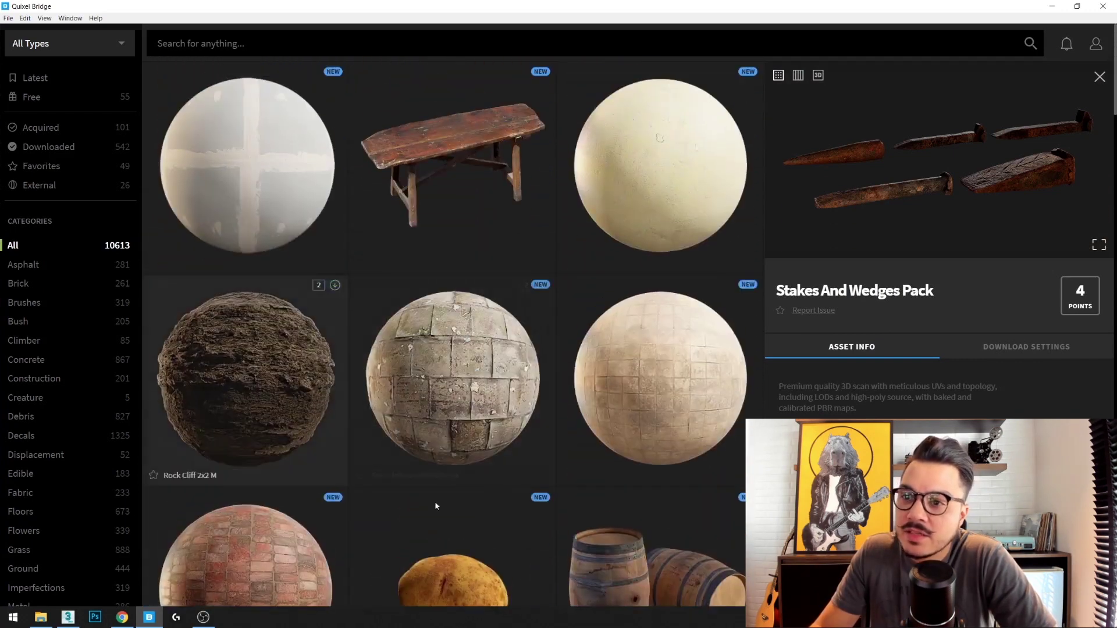
scroll(582, 253, down, 3)
scroll(582, 253, down, 3)
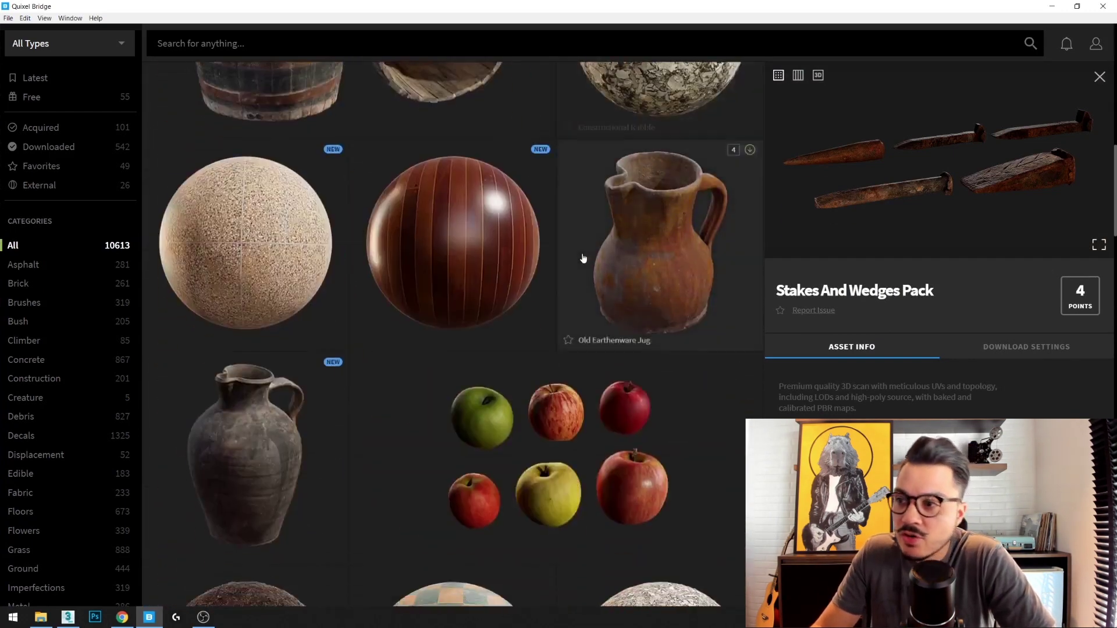
scroll(573, 273, down, 3)
scroll(538, 323, down, 3)
scroll(506, 343, down, 3)
scroll(502, 341, down, 3)
scroll(497, 349, down, 3)
scroll(477, 348, down, 2)
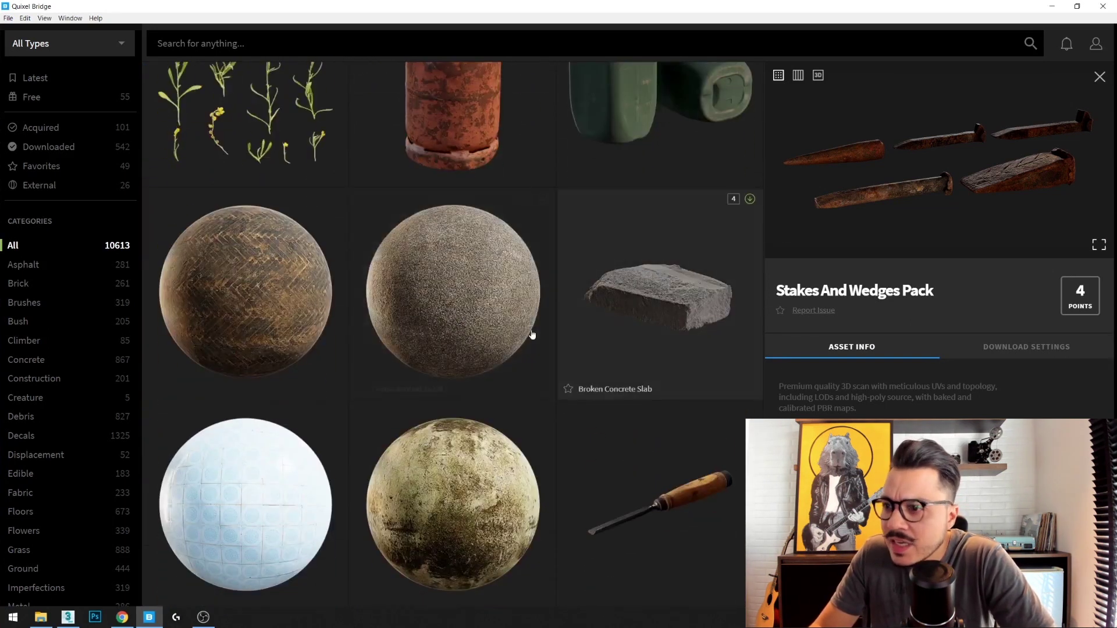
scroll(537, 334, down, 2)
scroll(368, 269, down, 2)
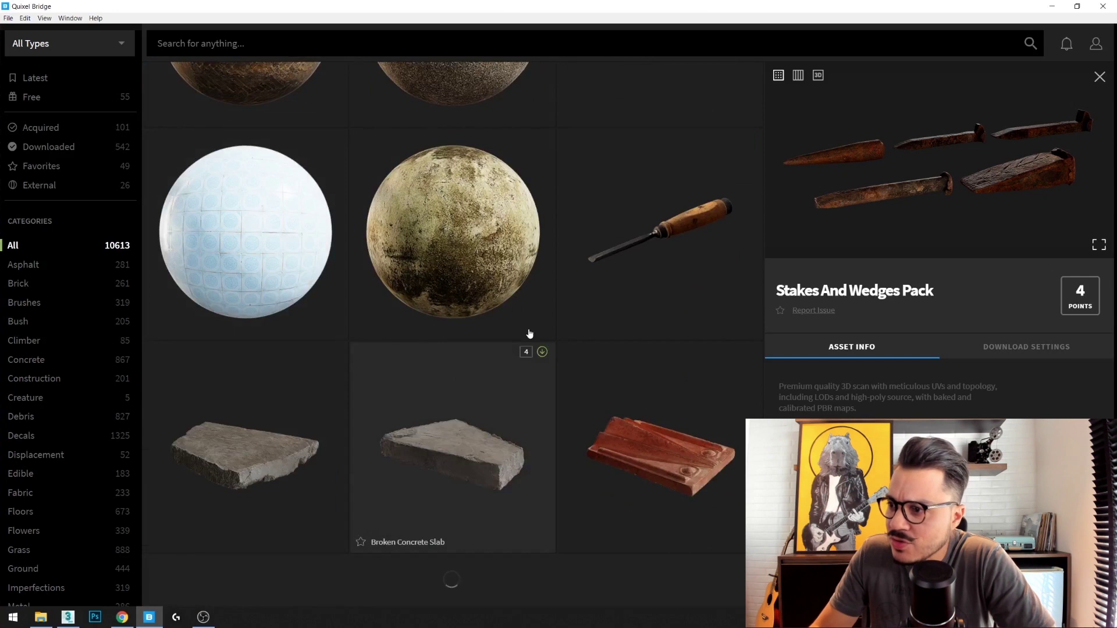
scroll(530, 333, down, 2)
scroll(312, 331, down, 3)
scroll(465, 349, down, 3)
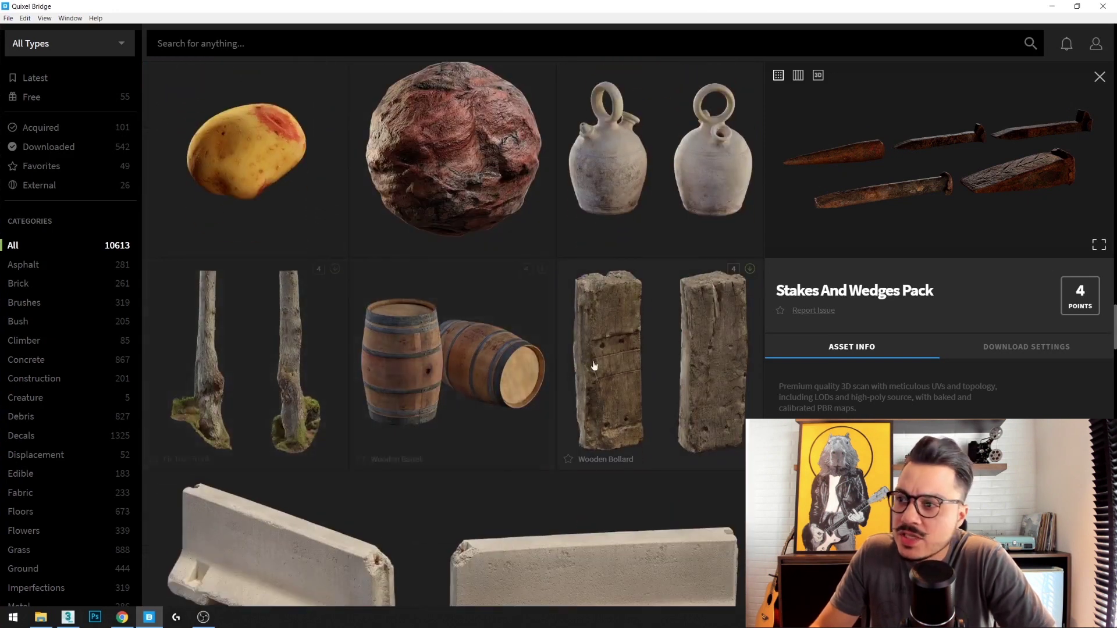
scroll(512, 342, down, 2)
scroll(464, 232, down, 3)
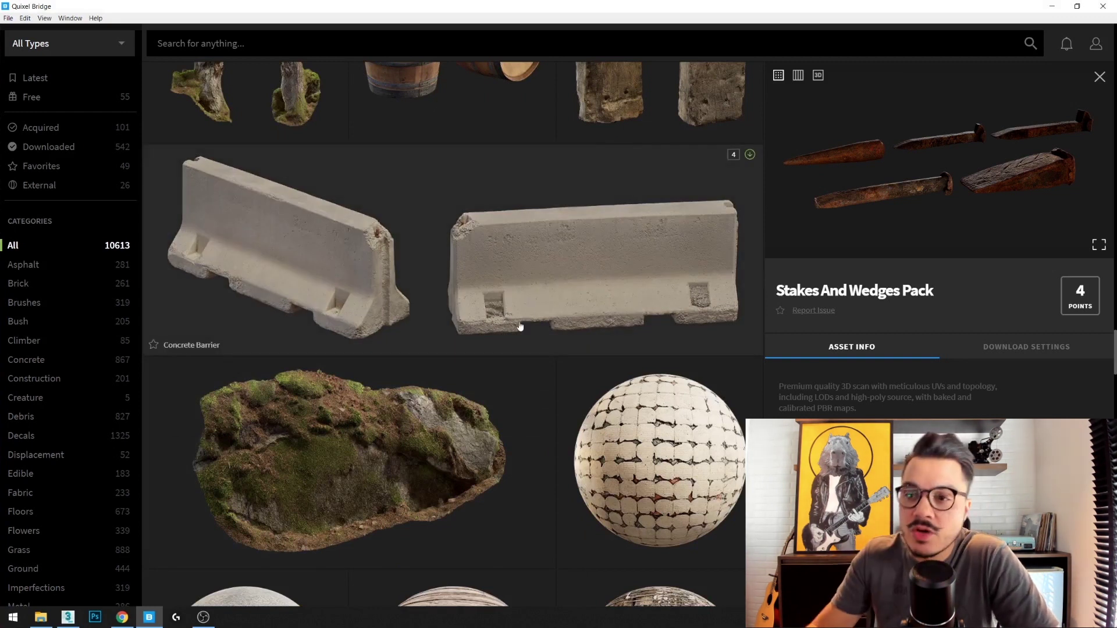
scroll(582, 331, down, 4)
scroll(573, 349, down, 5)
scroll(567, 378, down, 3)
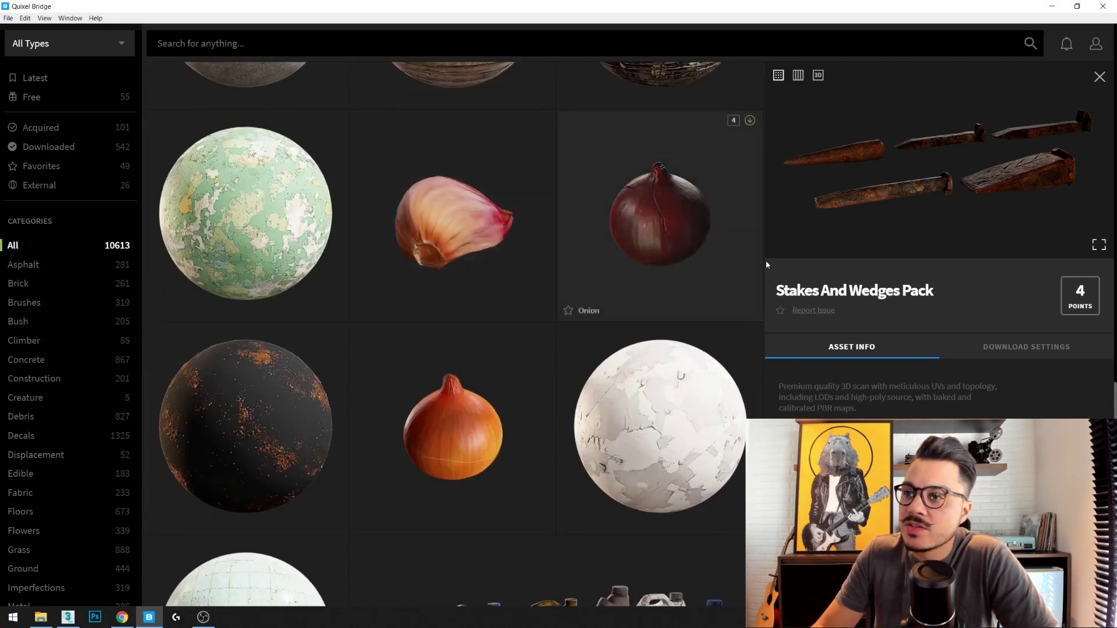
scroll(566, 407, down, 3)
scroll(562, 401, down, 3)
scroll(582, 390, down, 3)
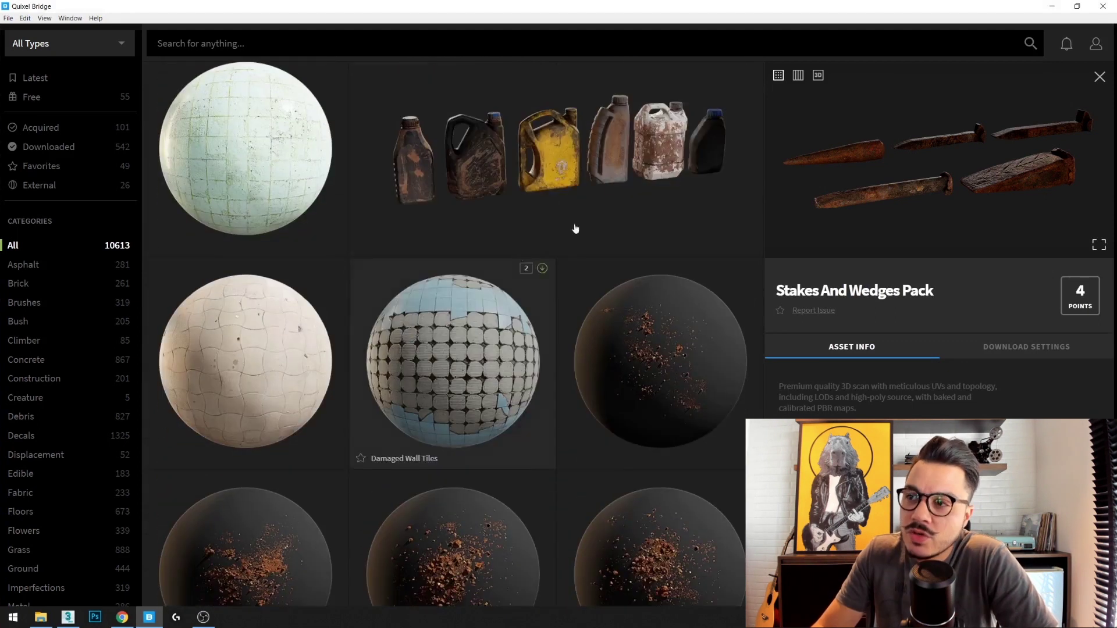
scroll(597, 367, down, 3)
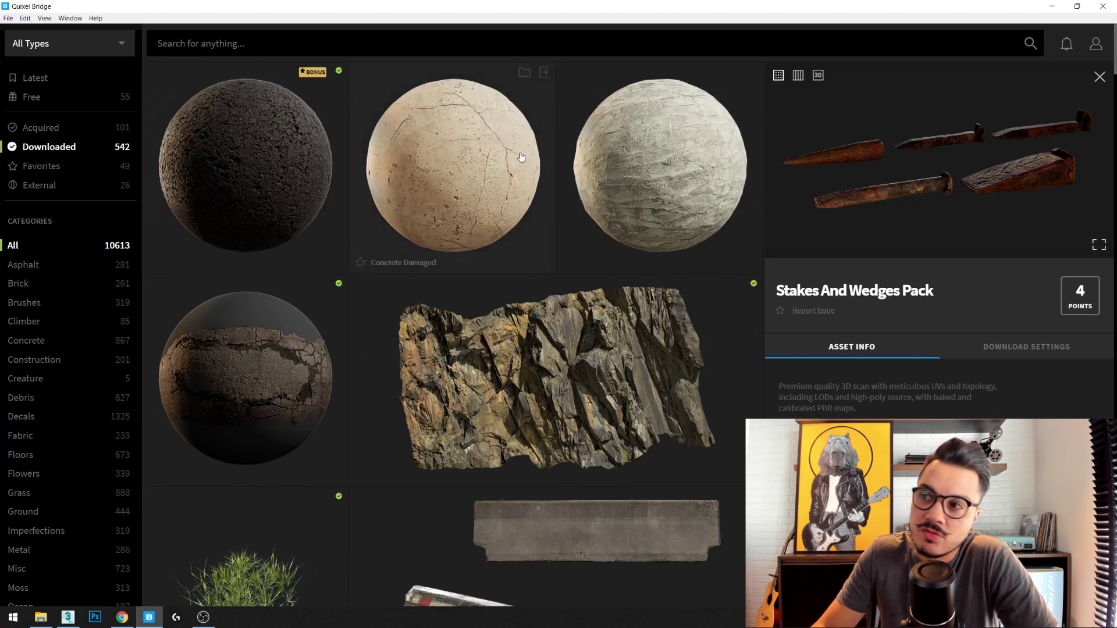
Locate Rubble Pack and show its export settings: 8K JPEG, FBX at LOD 0
scroll(349, 244, down, 3)
scroll(541, 297, down, 3)
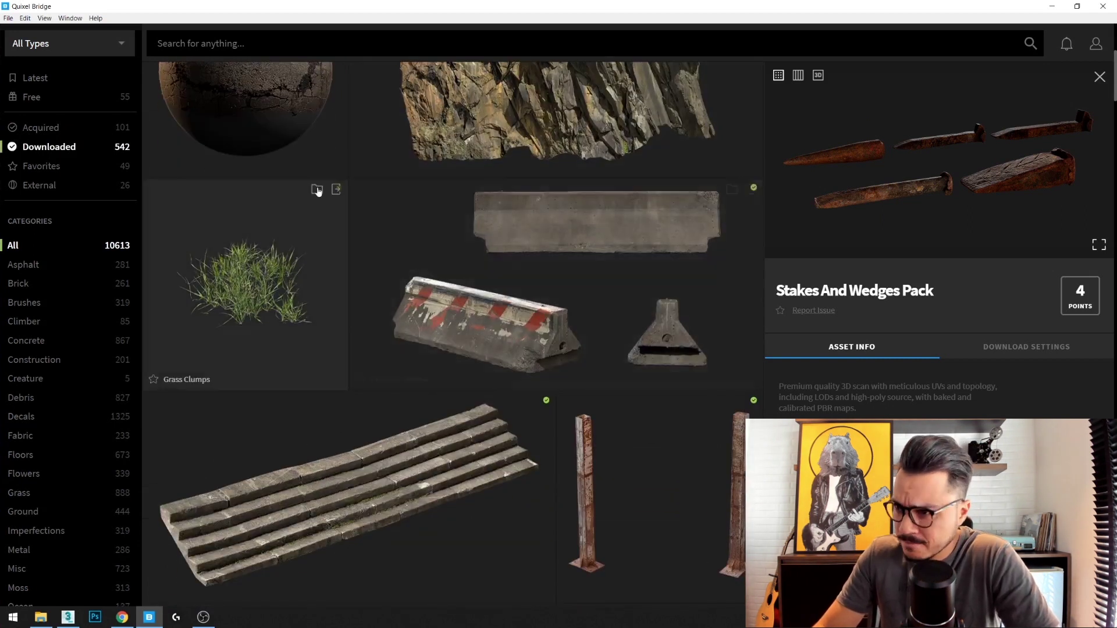
scroll(266, 396, down, 3)
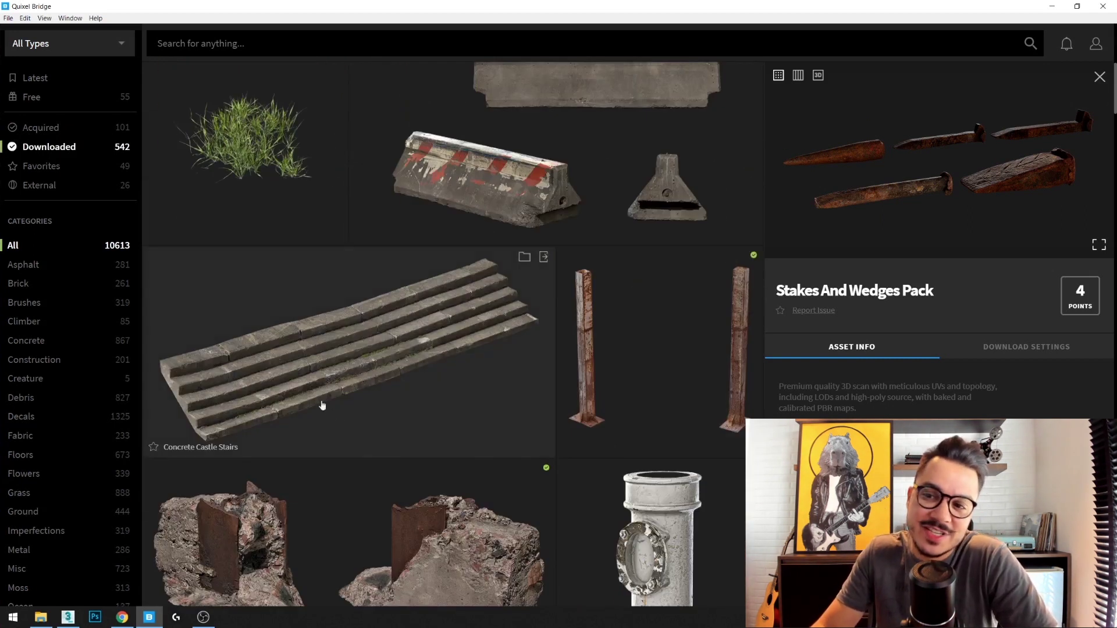
scroll(340, 417, down, 2)
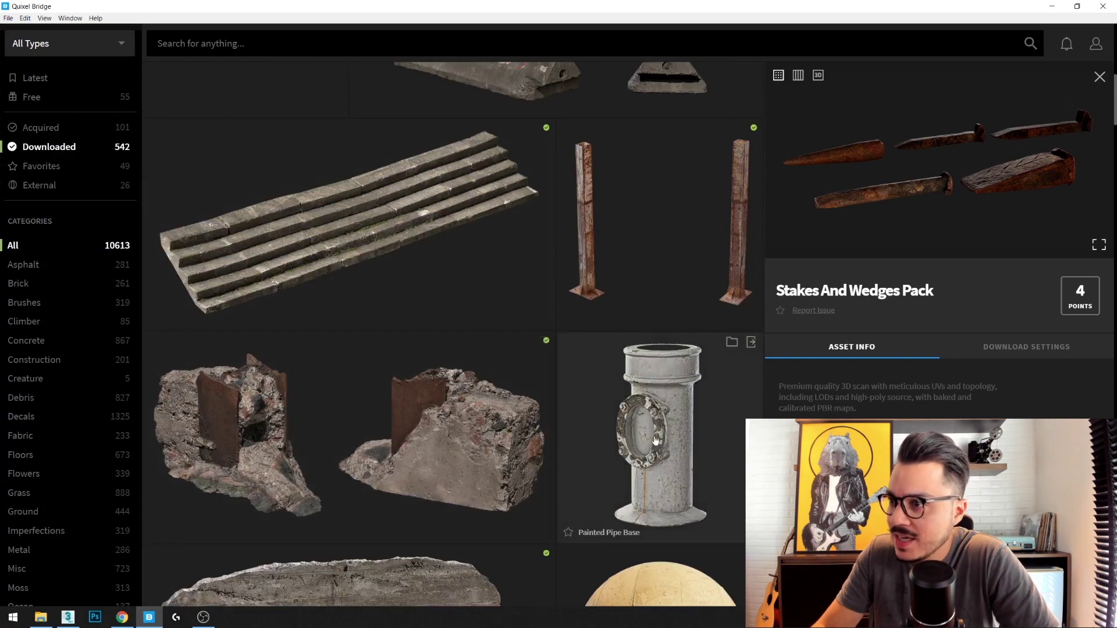
scroll(678, 131, down, 3)
scroll(466, 392, down, 3)
scroll(599, 387, down, 4)
scroll(599, 386, down, 4)
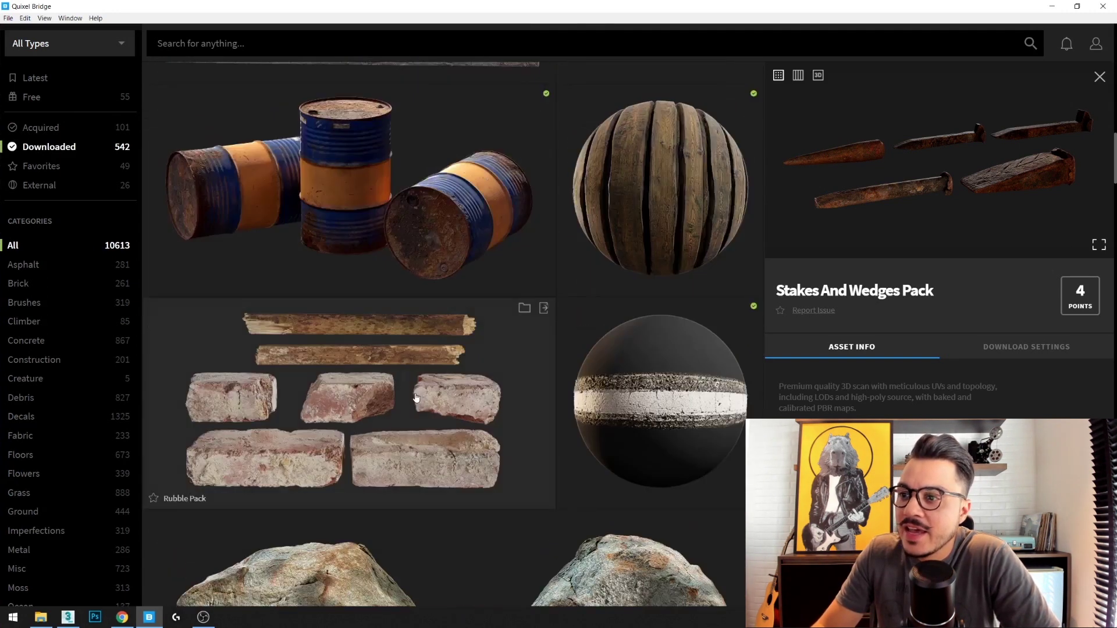
scroll(698, 396, down, 4)
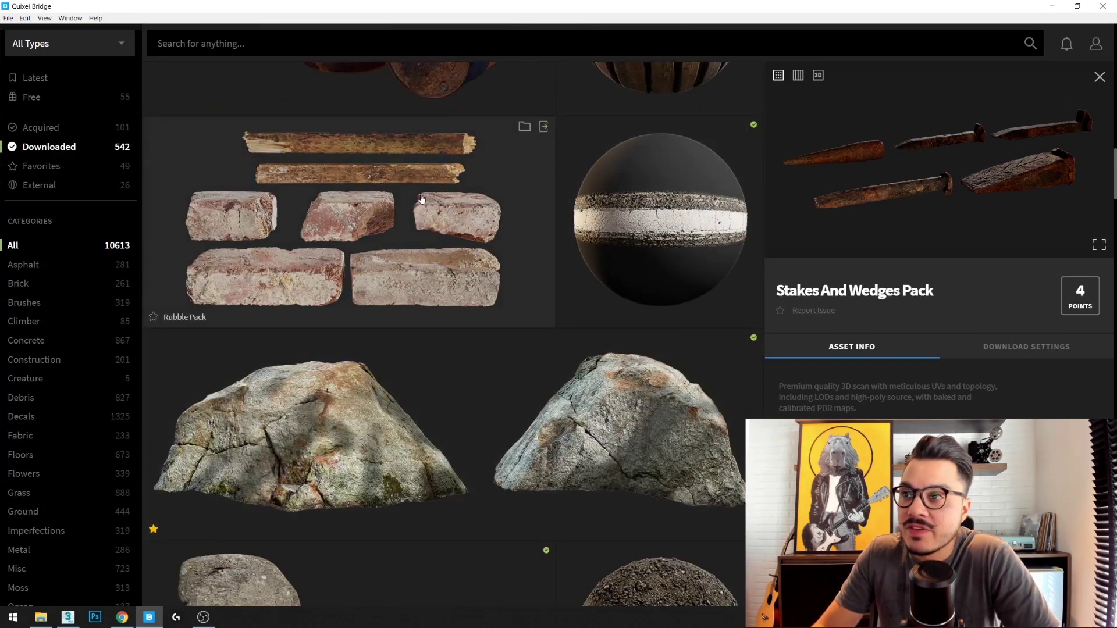
click(423, 200)
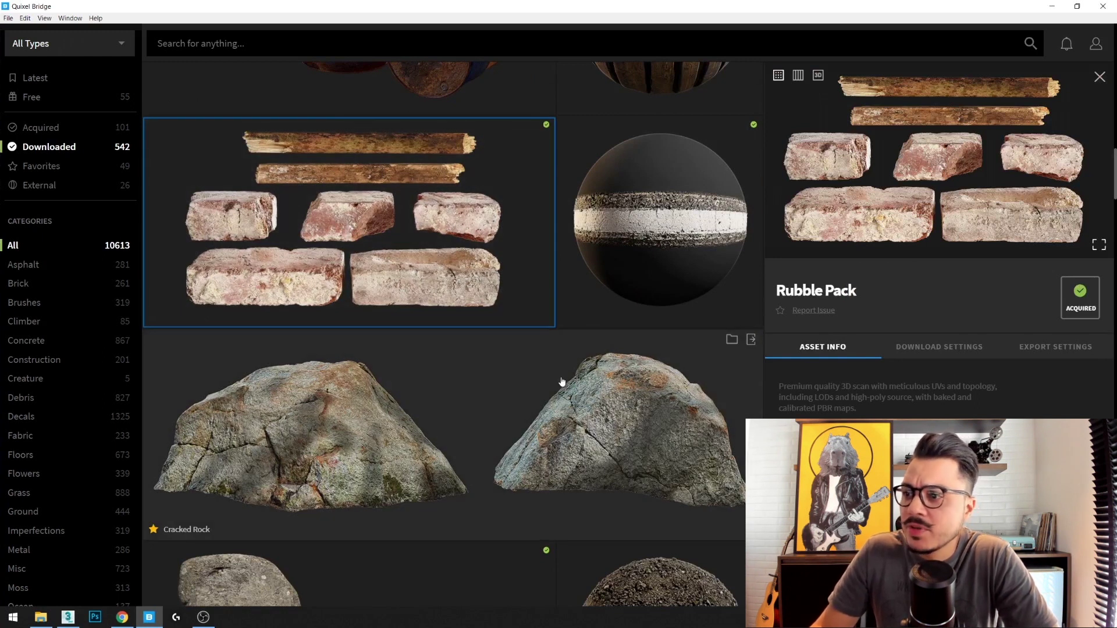
click(419, 424)
click(408, 266)
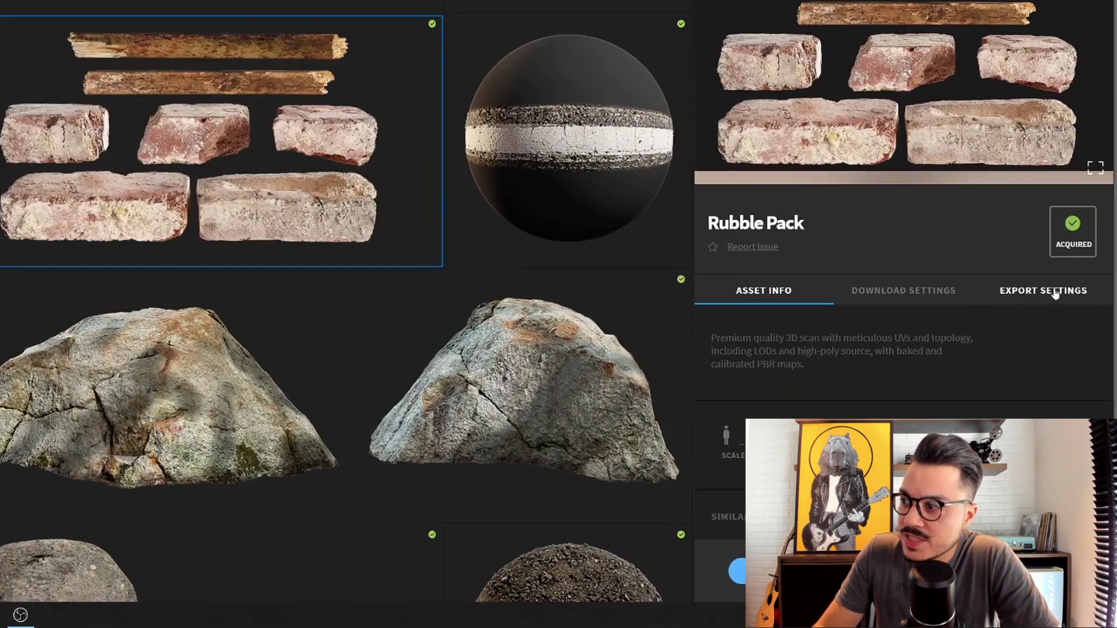
click(1047, 351)
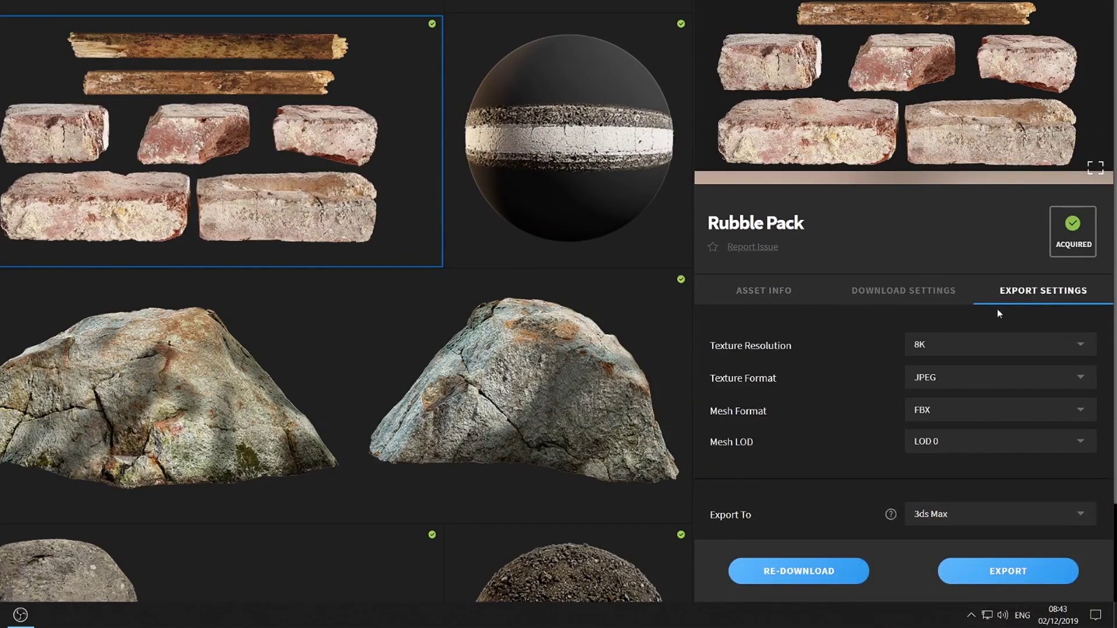
Keep 3ds Max as the Rubble Pack export target and copy its LiveLink script
scroll(801, 349, down, 2)
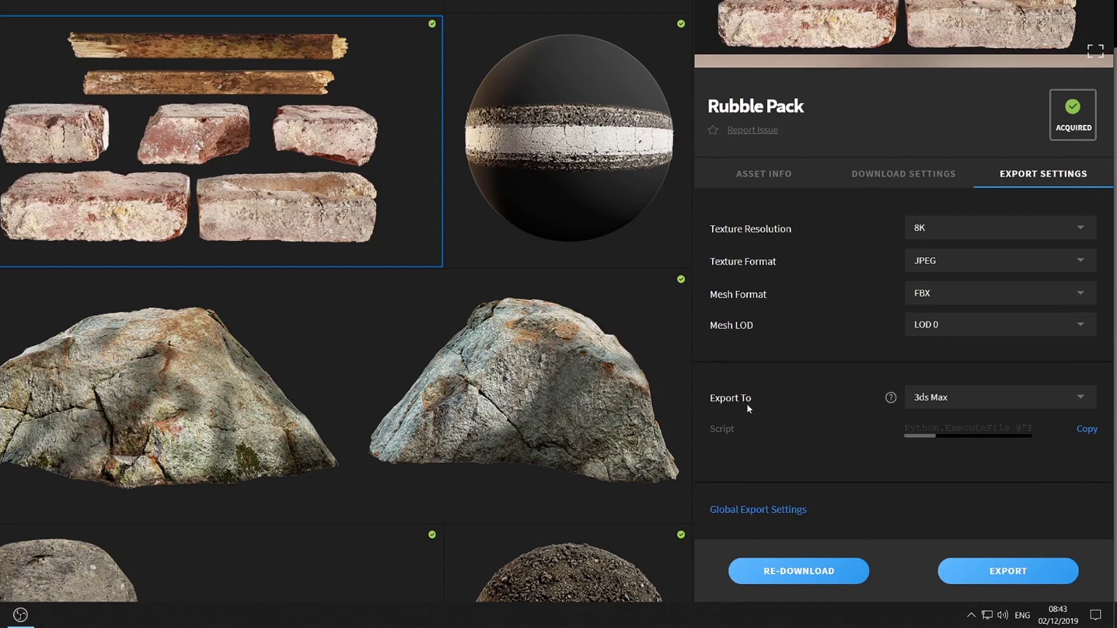
click(1000, 404)
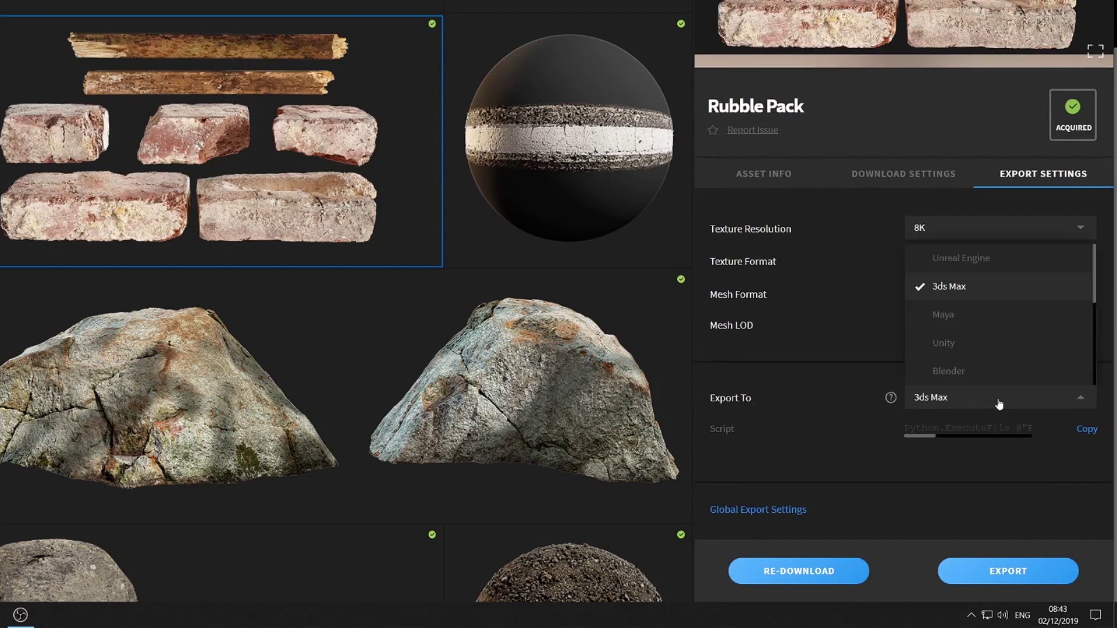
click(978, 288)
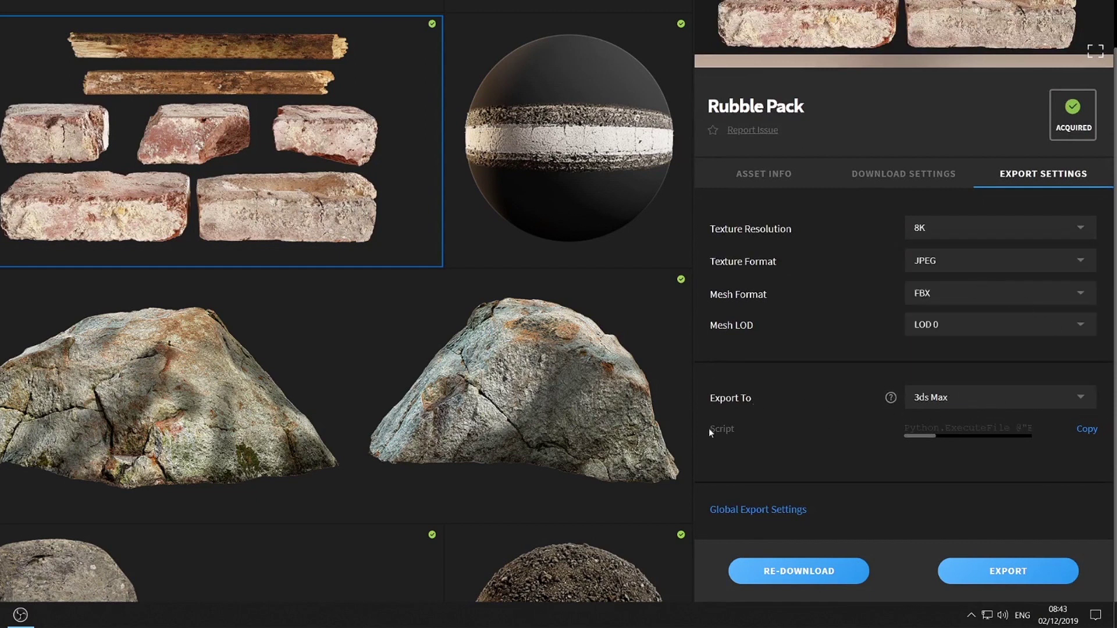
click(1087, 430)
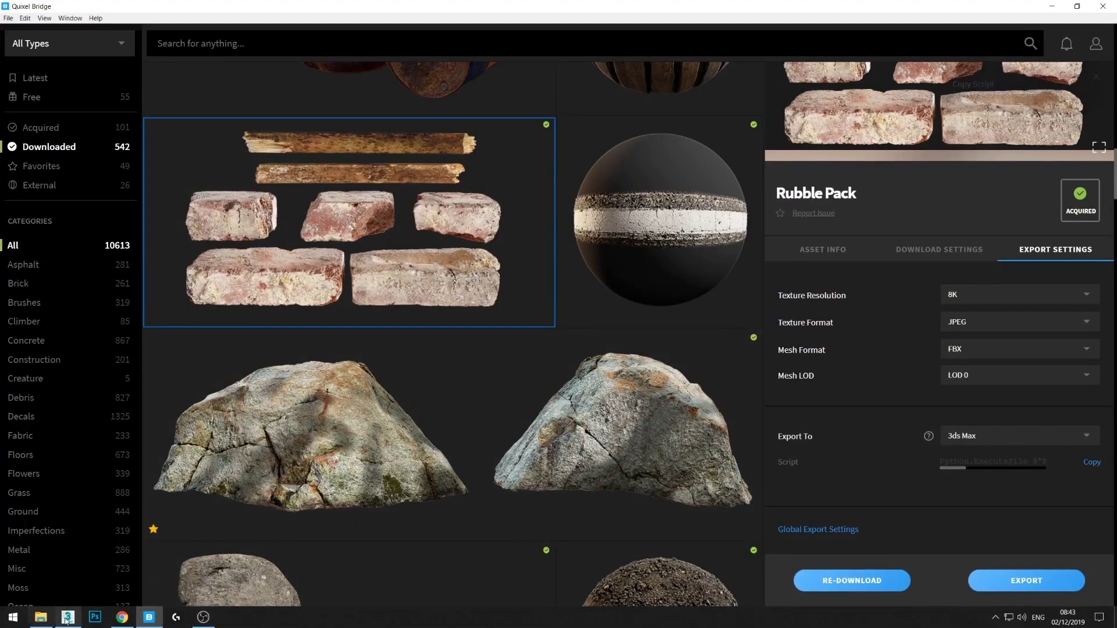
Switch to 3ds Max and reset it to an empty scene
click(67, 617)
click(634, 228)
click(10, 19)
click(18, 43)
click(541, 325)
click(455, 18)
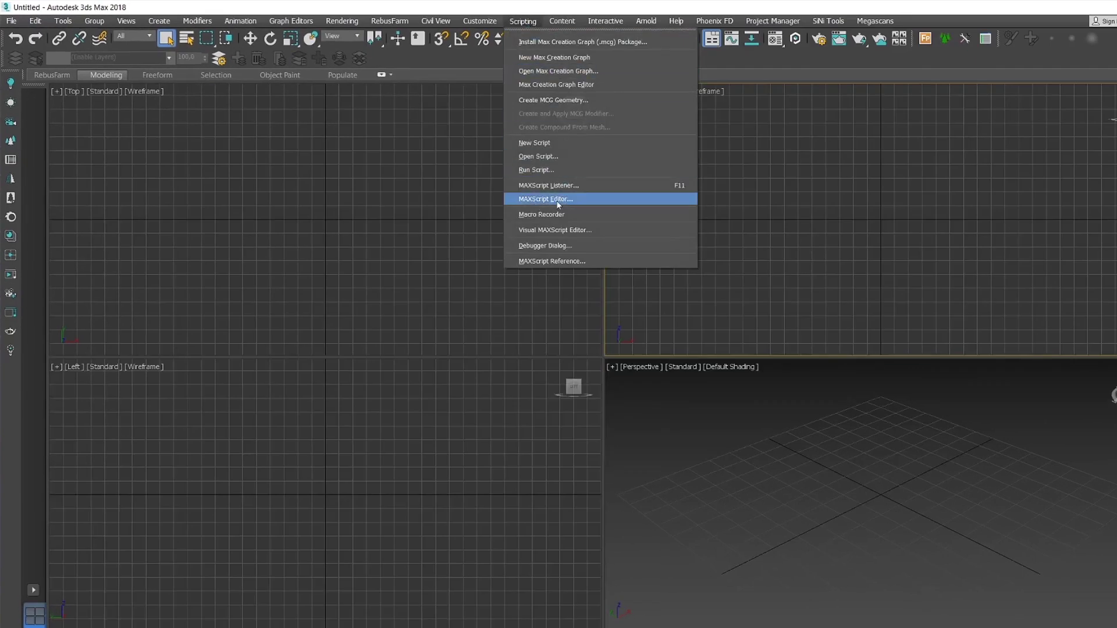
Paste the copied LiveLink script into a new MAXScript and evaluate it all
click(556, 199)
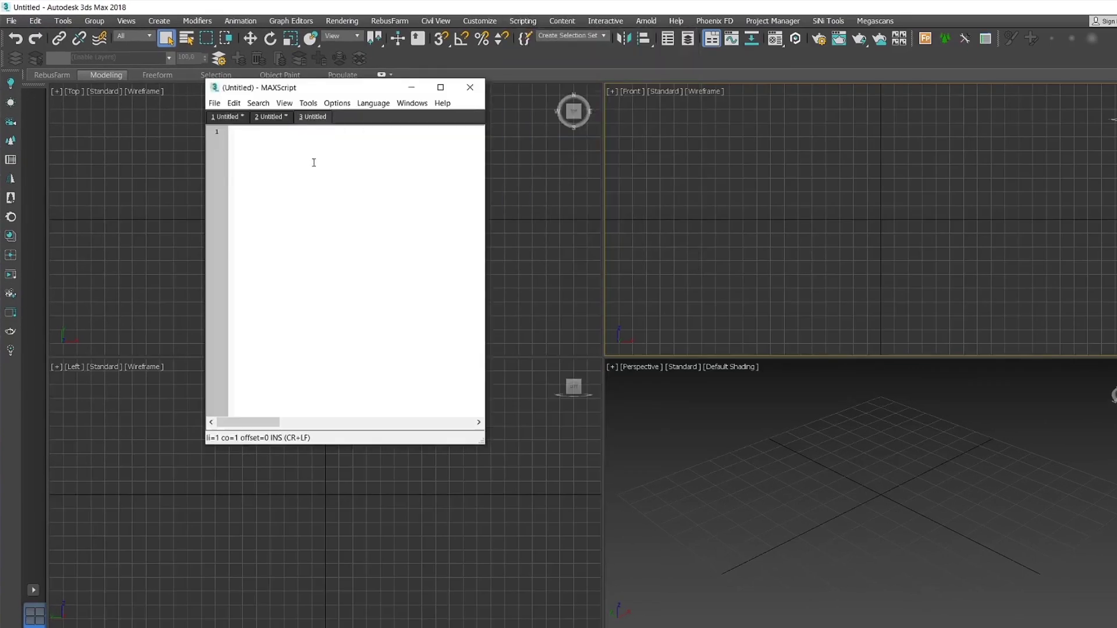
key(ctrl+v)
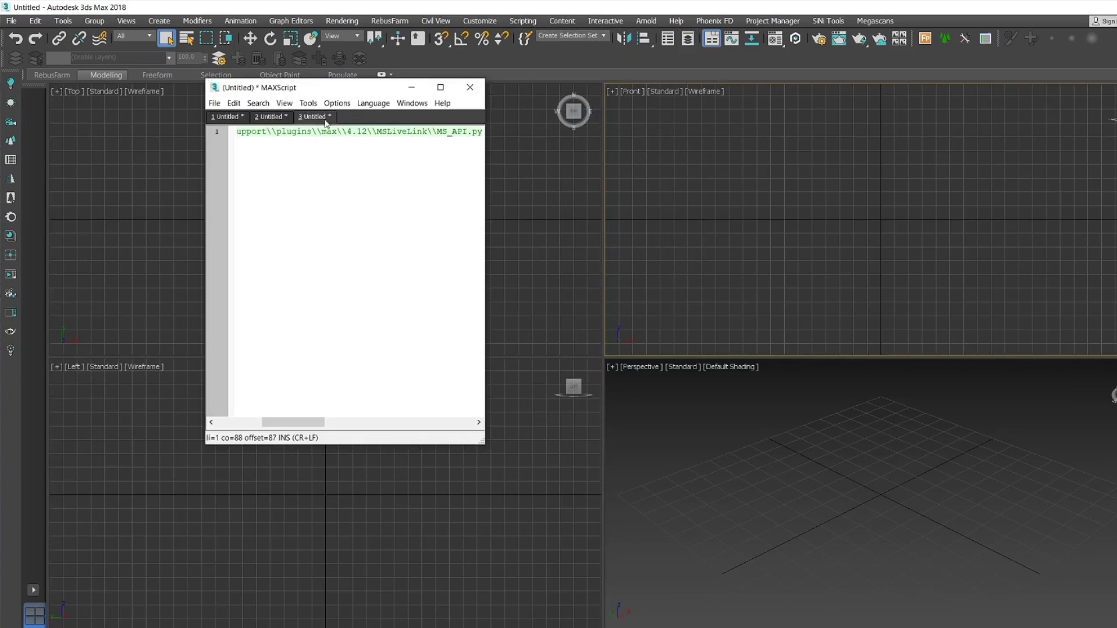
click(308, 103)
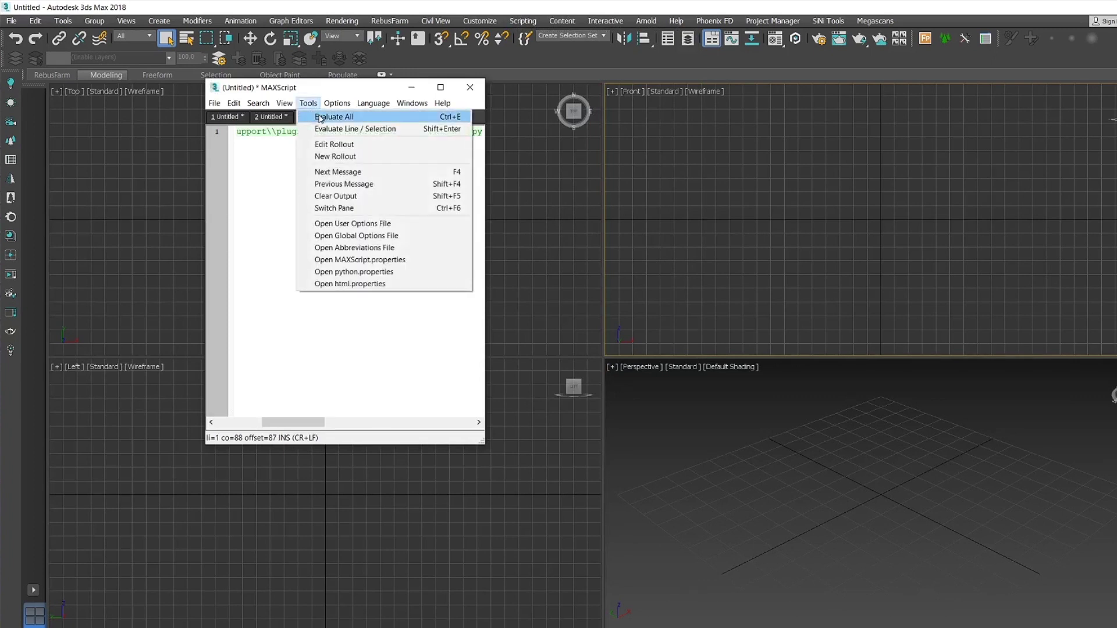
click(329, 118)
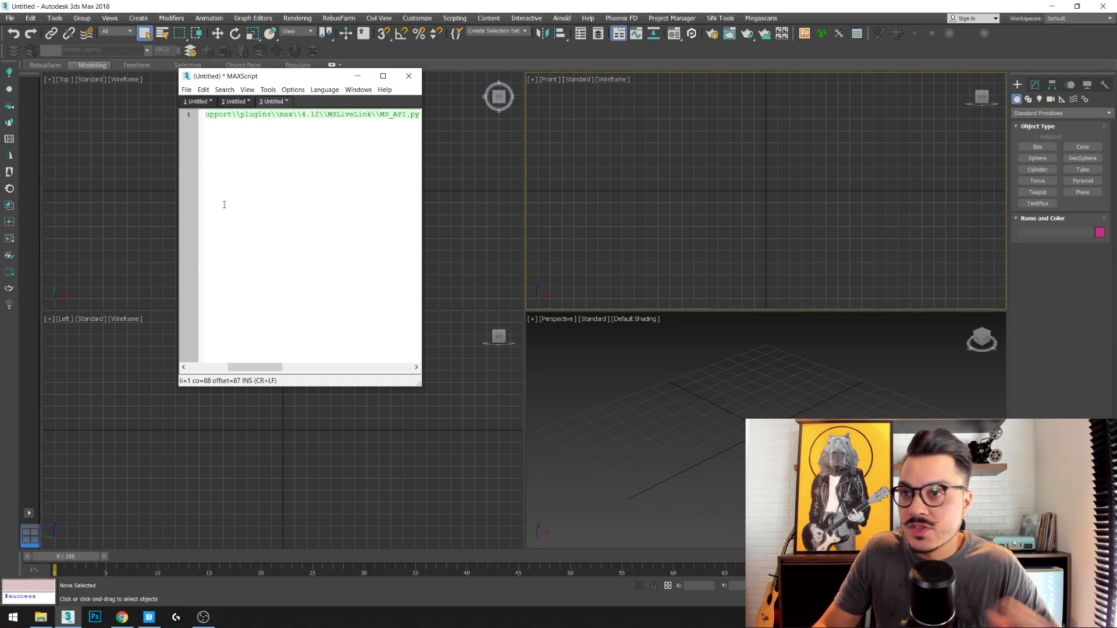
click(408, 76)
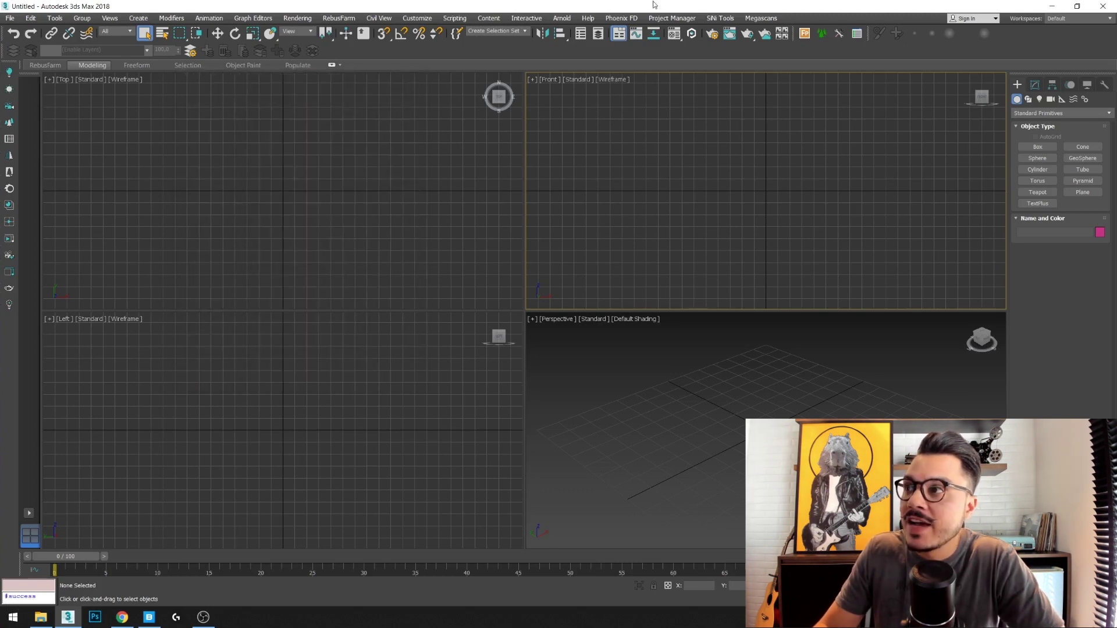
Launch the MS LiveLink 4.12 window from the Megascans menu
click(773, 21)
click(773, 21)
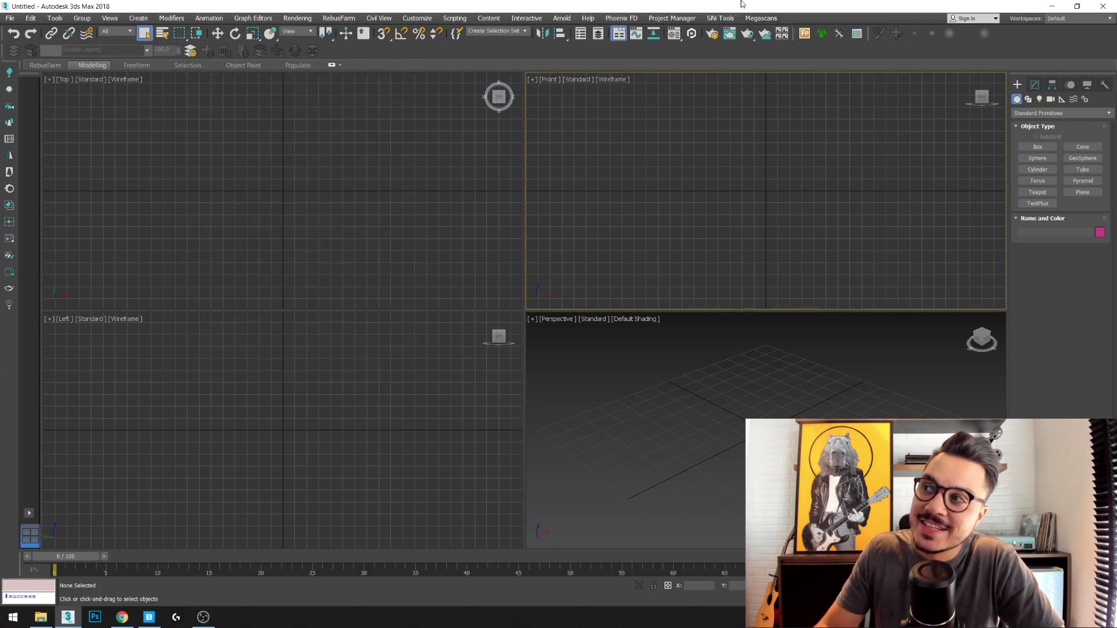
click(765, 21)
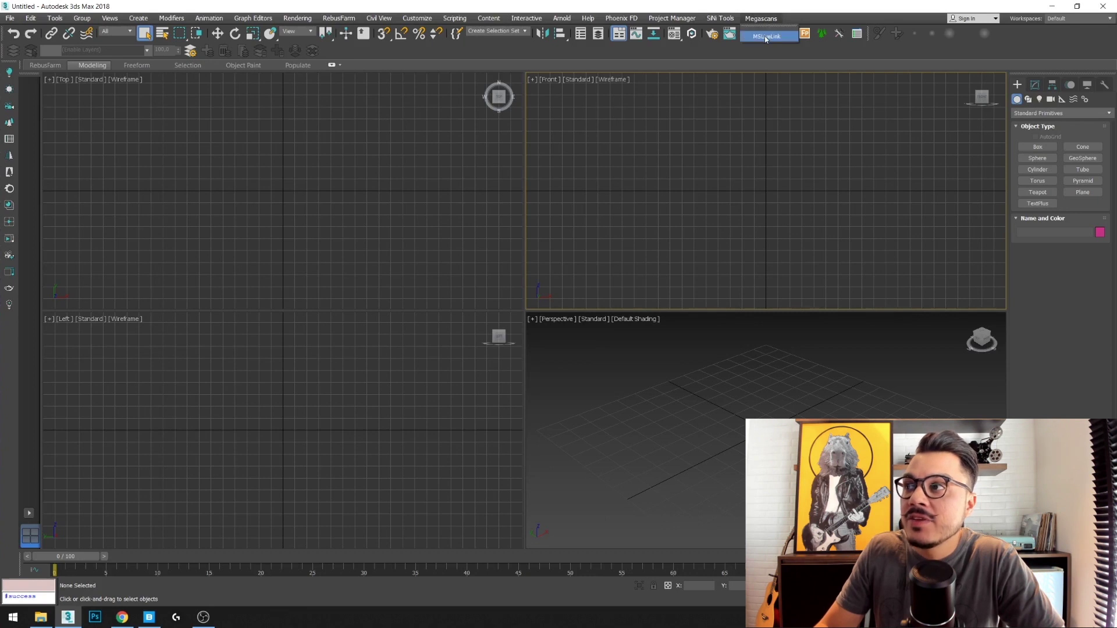
click(767, 37)
Reposition and reopen the MS LiveLink window from the Megascans menu
drag(277, 123, 306, 133)
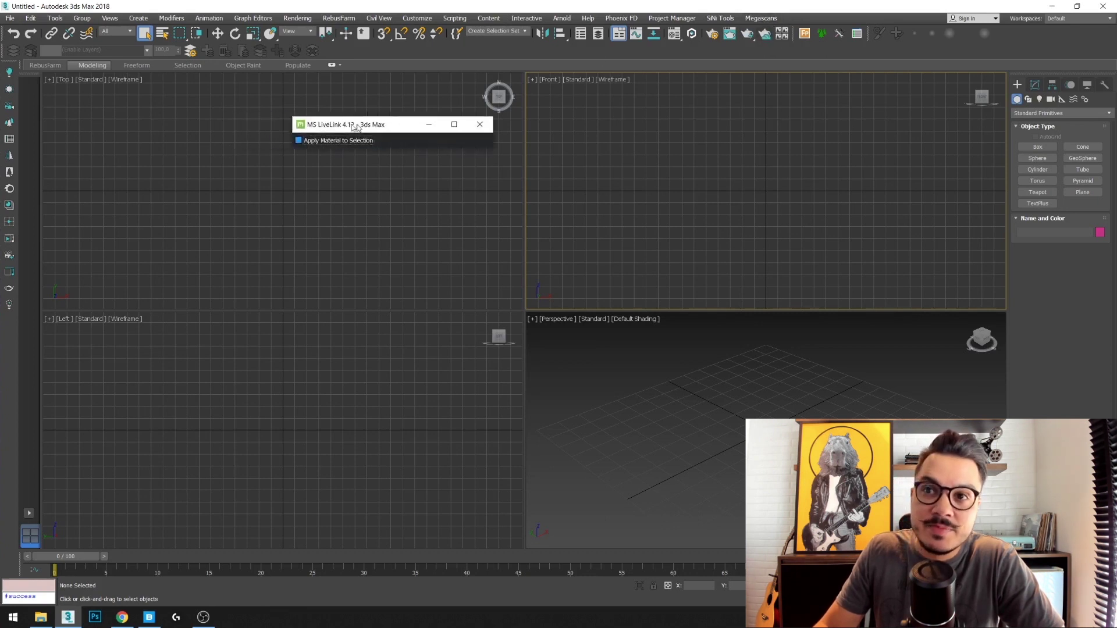
click(437, 133)
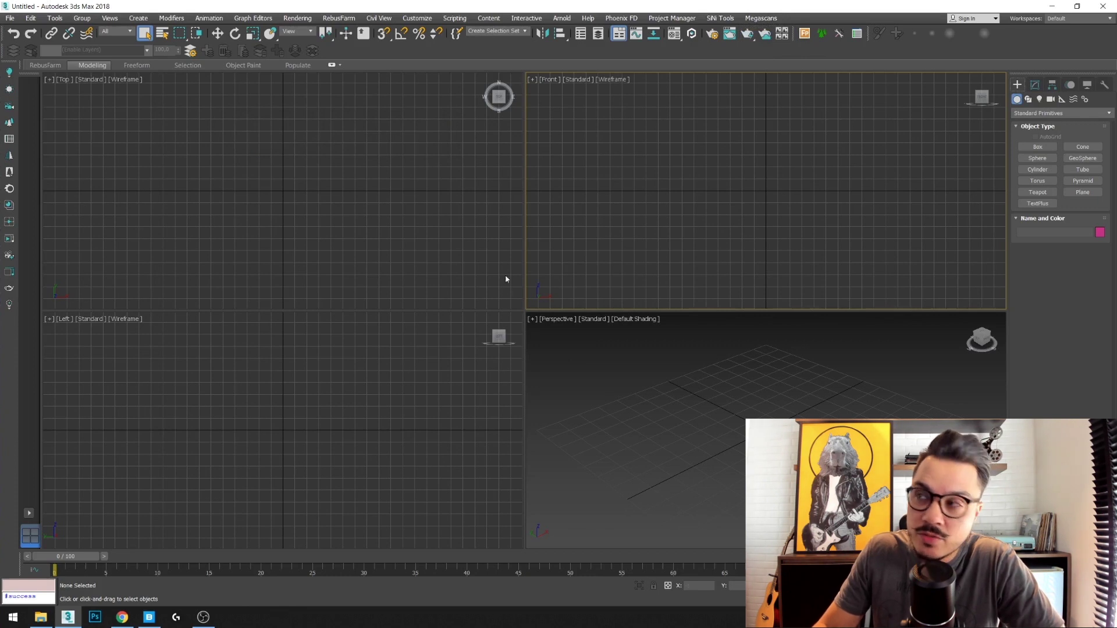
click(761, 18)
click(768, 30)
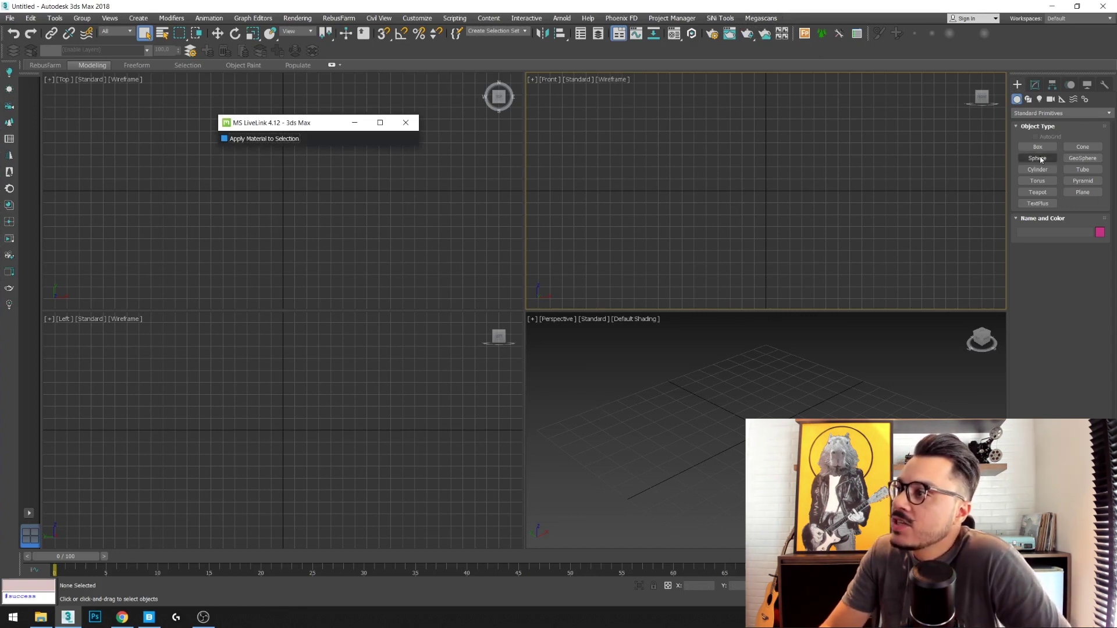
Draw a plane on the ground grid with 100 cm length and 100 cm width
click(1075, 192)
drag(698, 423, 864, 417)
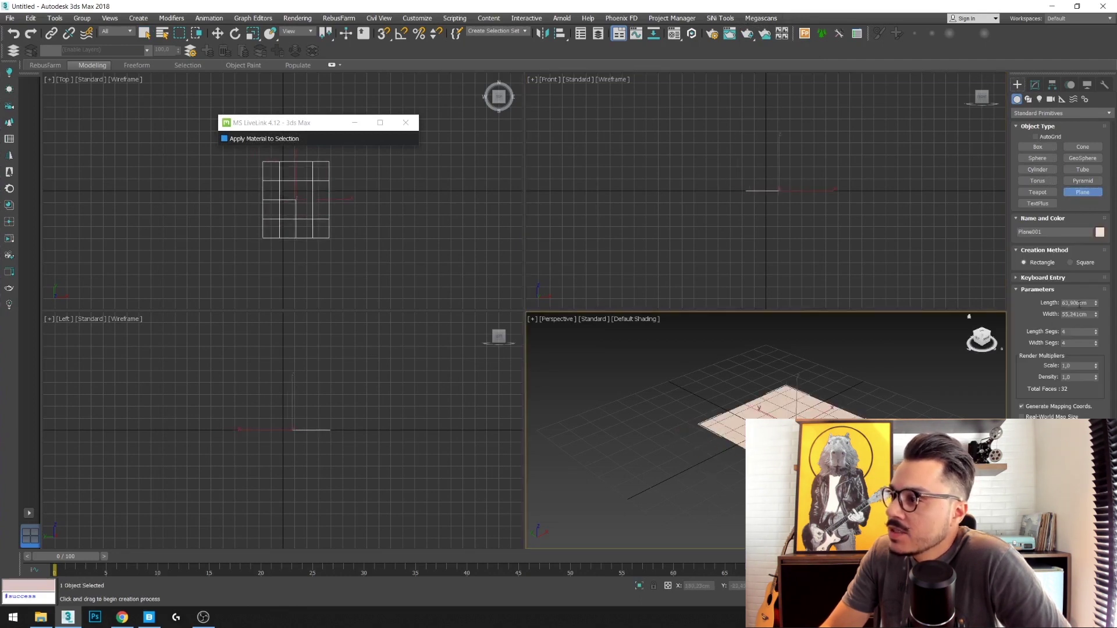
text(0)
key(Return)
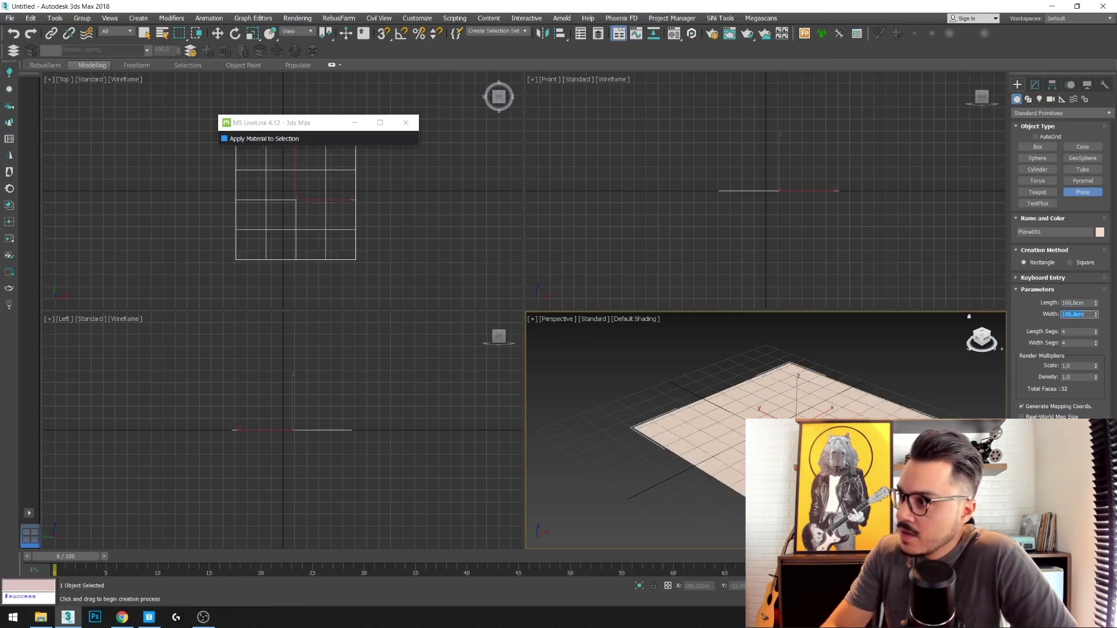
text(00)
key(Return)
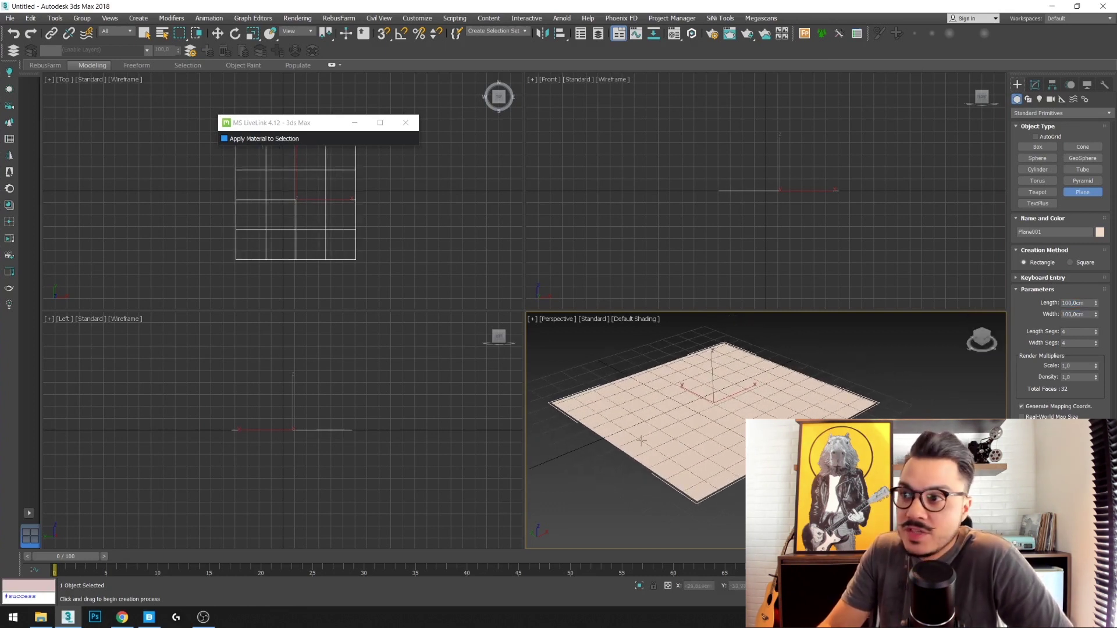
click(148, 617)
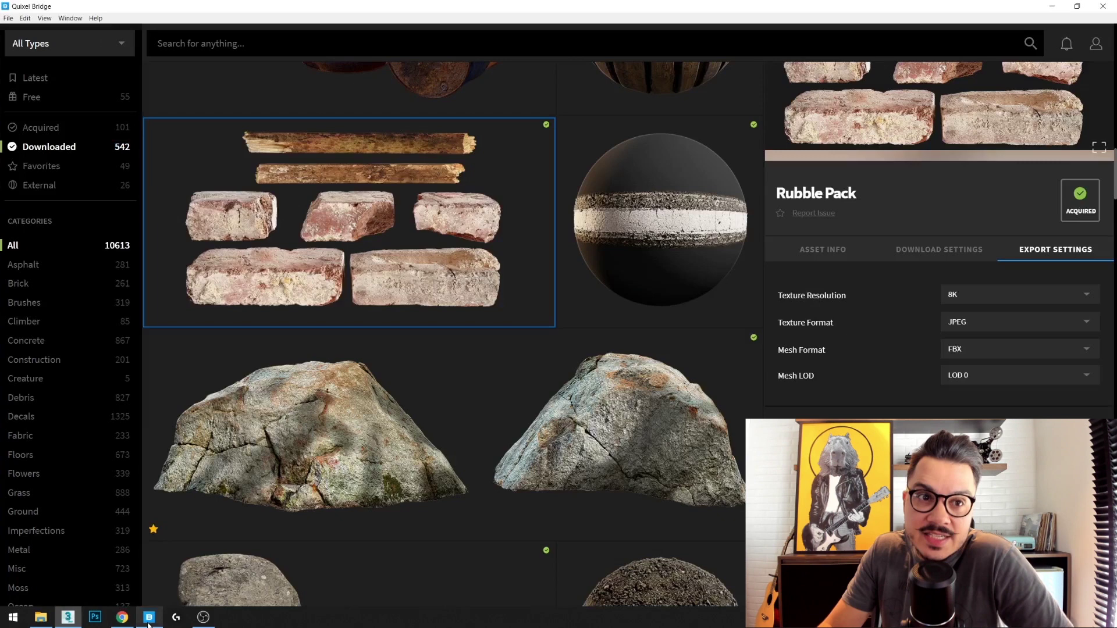
Scroll the Bridge library and select the Garden Paving Tiles 2x2 M material
scroll(381, 398, down, 3)
scroll(381, 398, down, 3)
scroll(381, 397, down, 3)
scroll(407, 384, down, 3)
scroll(493, 358, down, 2)
scroll(494, 358, down, 3)
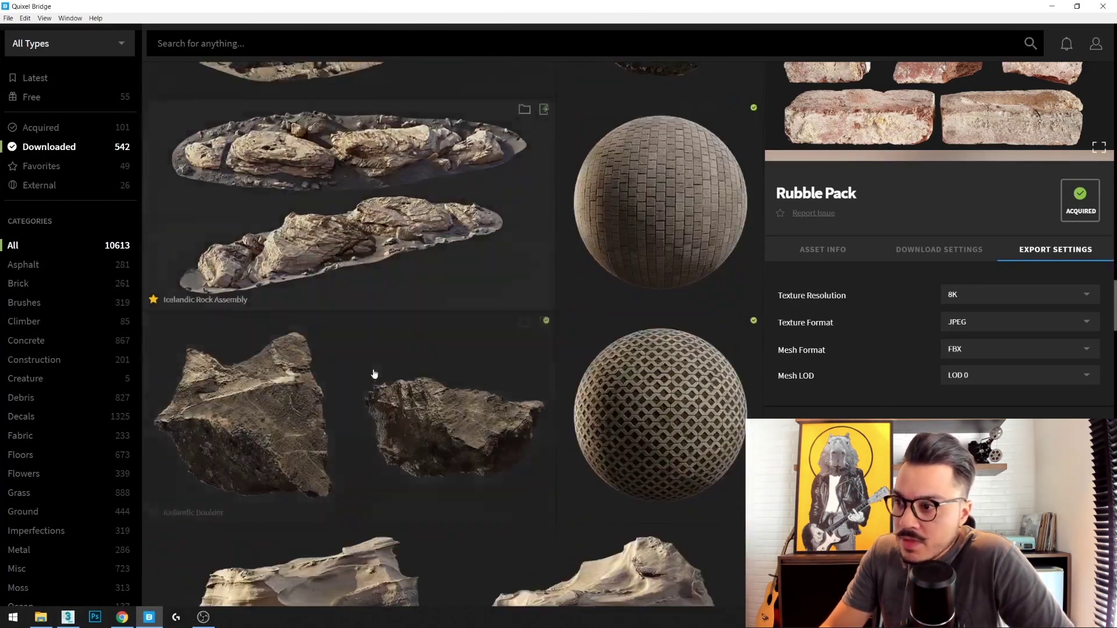
scroll(374, 374, down, 2)
click(678, 309)
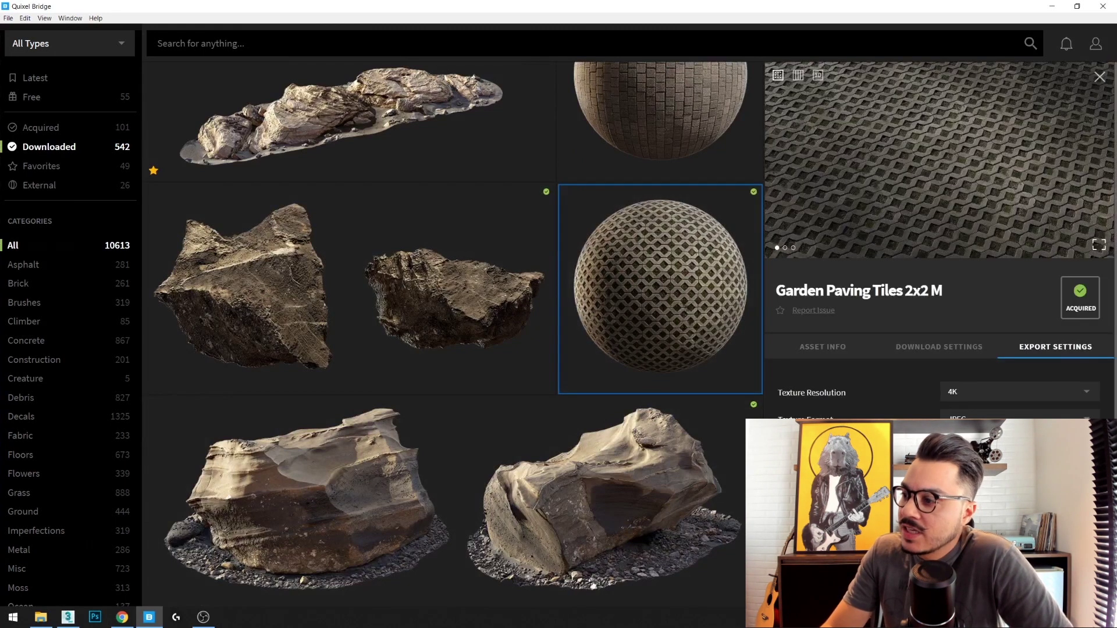
Review the material's 8K maps in its Download Settings
scroll(849, 482, down, 1)
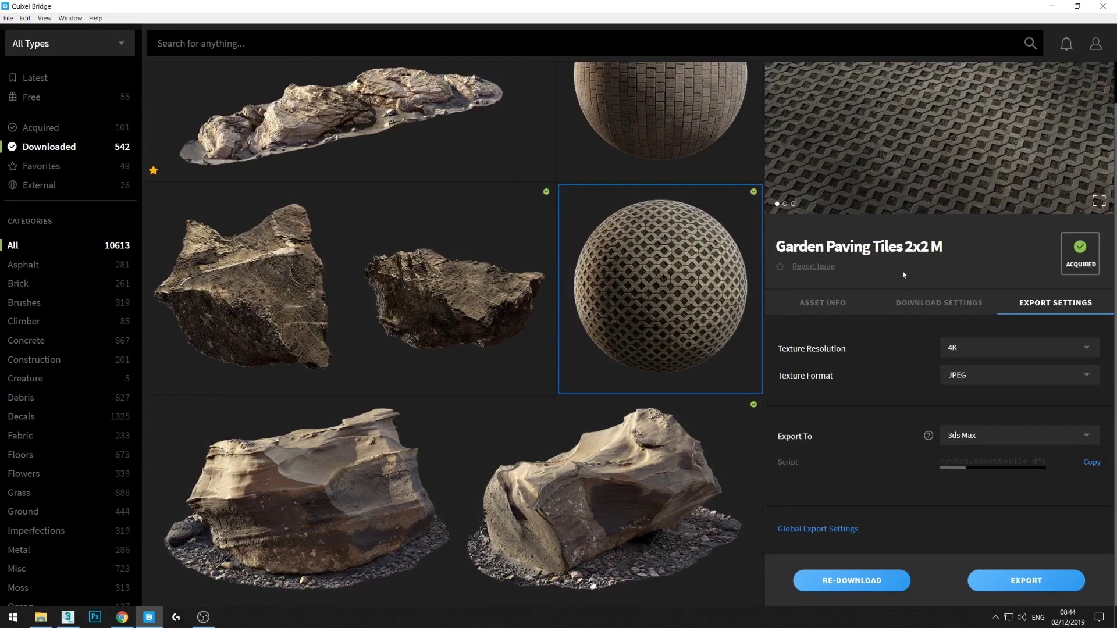
click(911, 309)
scroll(926, 371, down, 2)
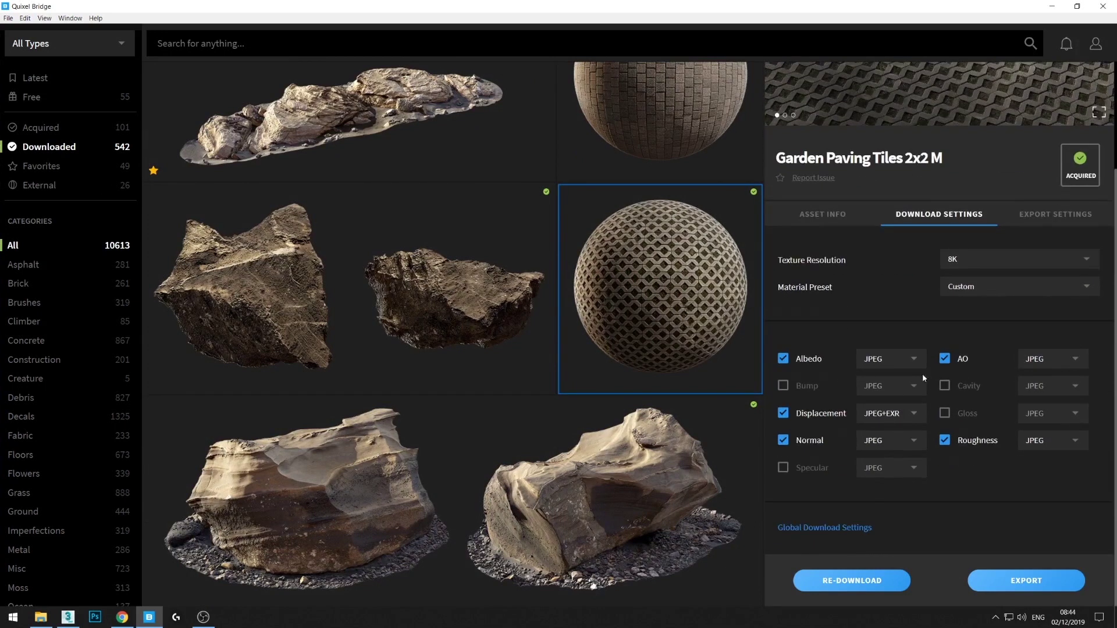
scroll(950, 266, up, 2)
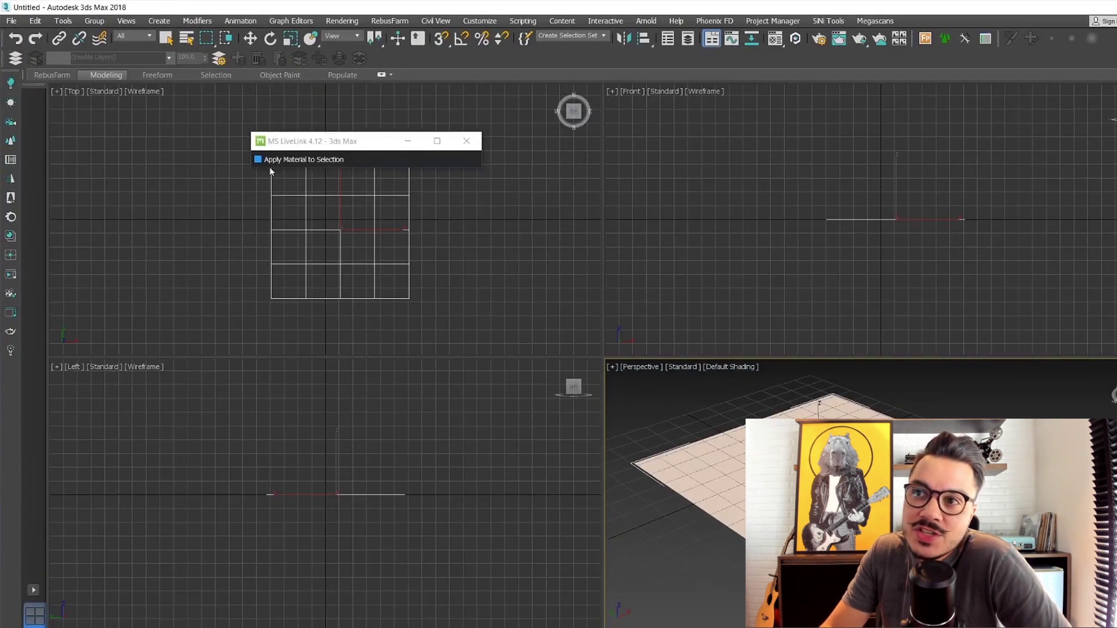
Enable Apply Material to Selection in LiveLink, then export the paving material from Bridge
click(258, 160)
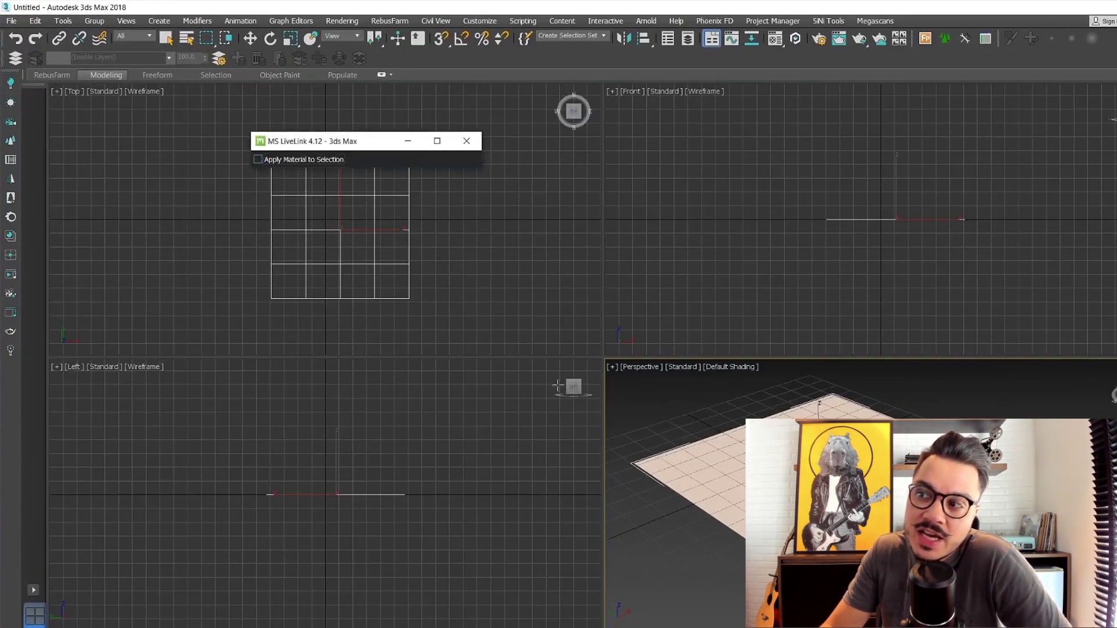
click(259, 160)
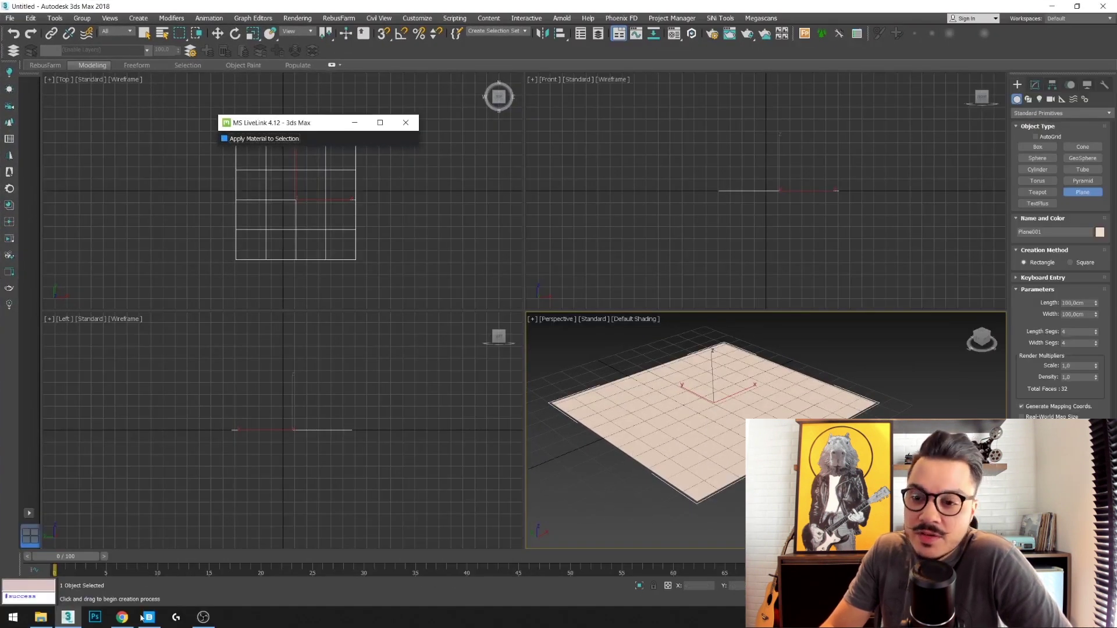
click(145, 617)
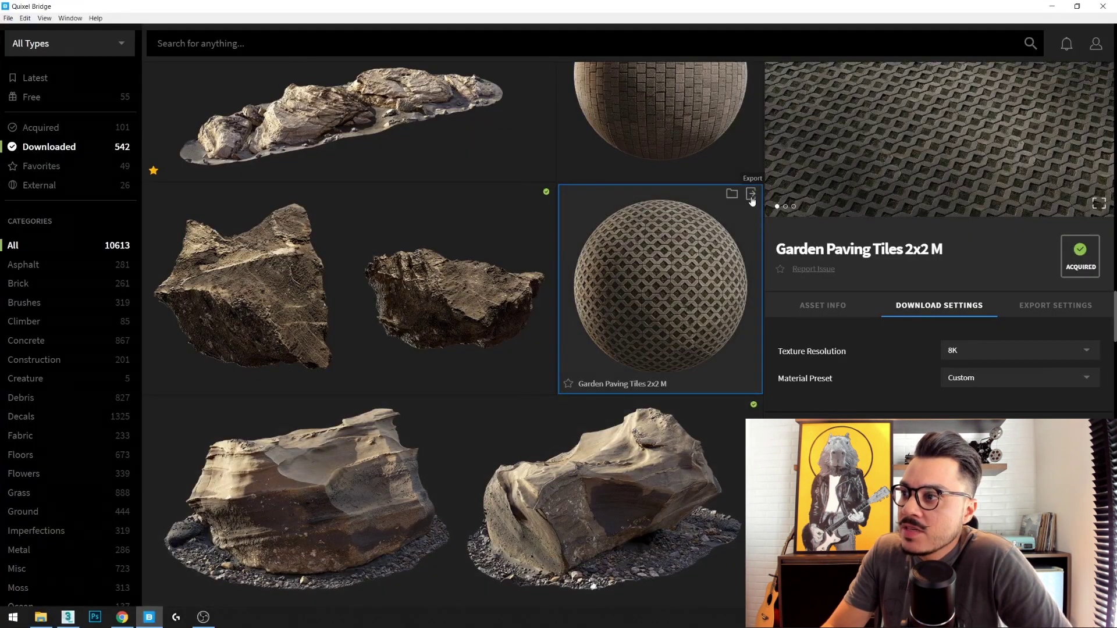
click(751, 198)
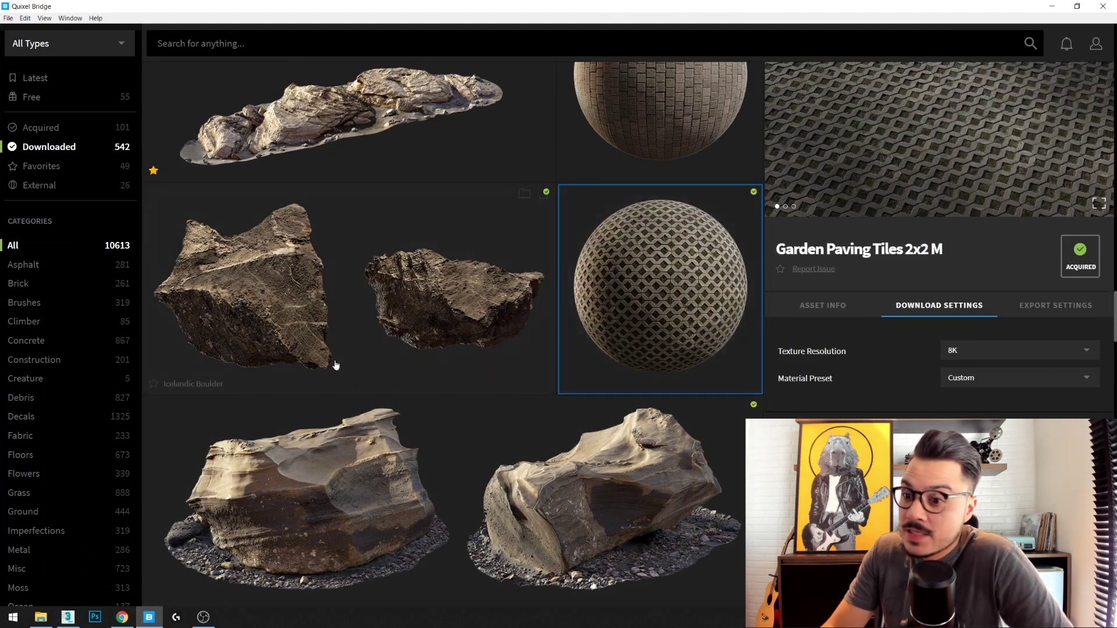
Return to 3ds Max to see the paving material on the plane
click(71, 623)
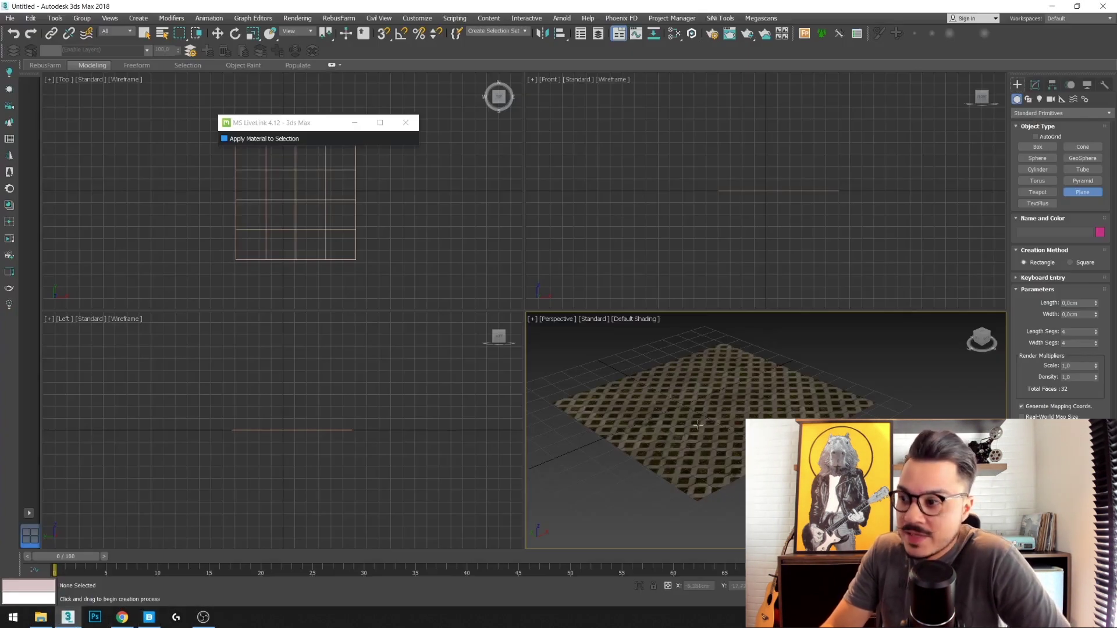
Maximize and zoom the Perspective view on the paving plane, then open the Material Editor
key(alt+w)
scroll(514, 304, up, 5)
scroll(514, 303, up, 3)
scroll(467, 359, down, 6)
scroll(467, 359, down, 2)
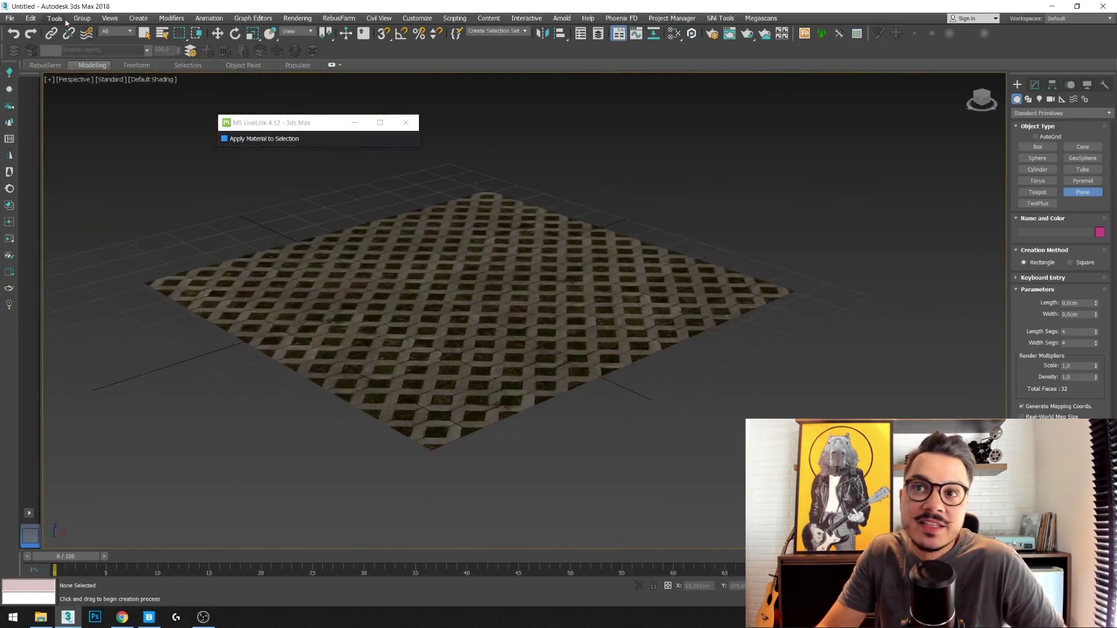
click(140, 34)
scroll(545, 284, up, 2)
scroll(517, 294, up, 3)
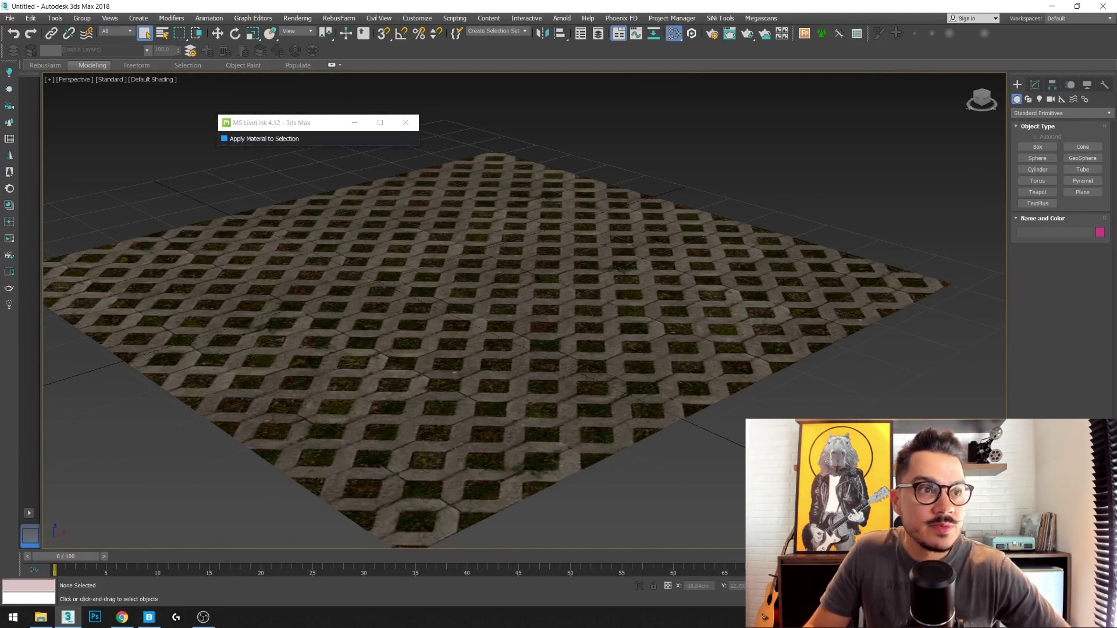
key(m)
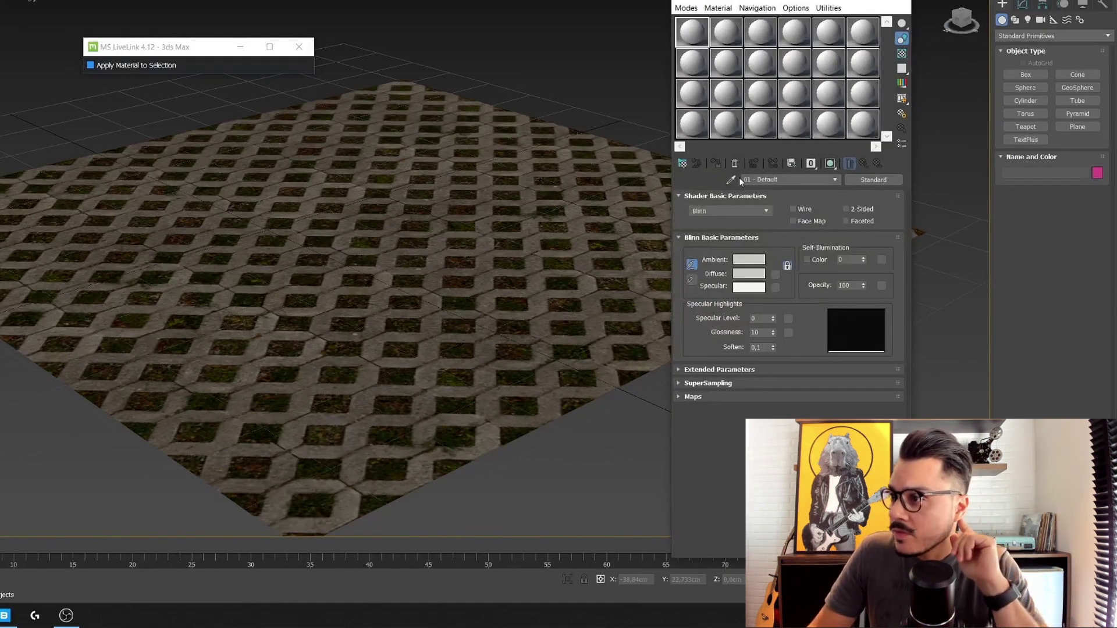
Pick the paving material, confirm its 1,65cm max displacement, close the editor and enable Safe Frame
click(325, 271)
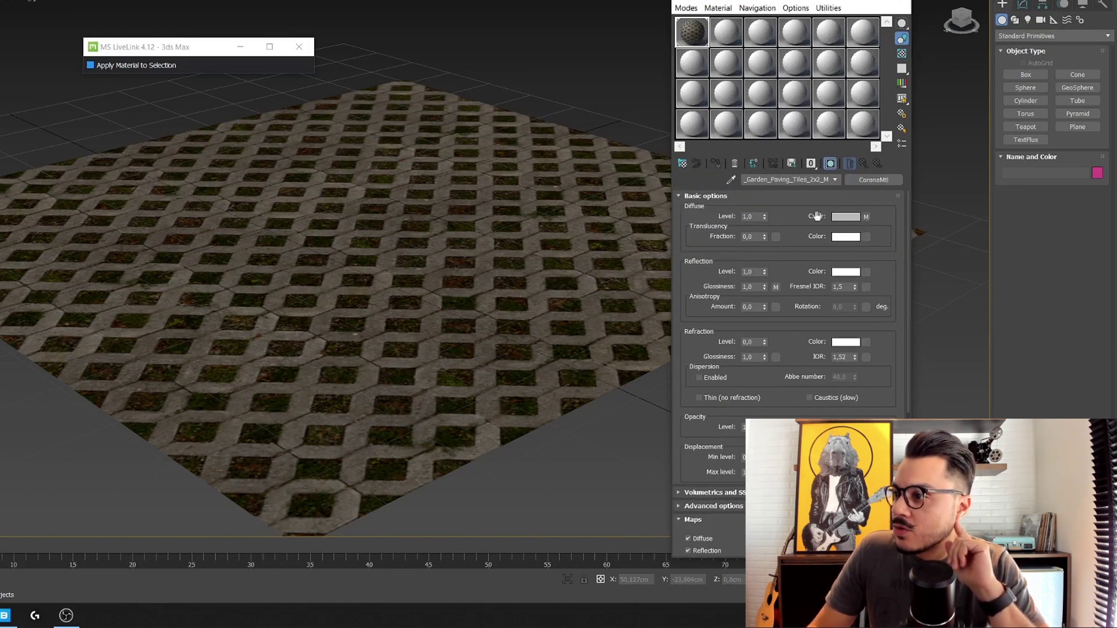
scroll(870, 325, down, 3)
scroll(873, 240, down, 3)
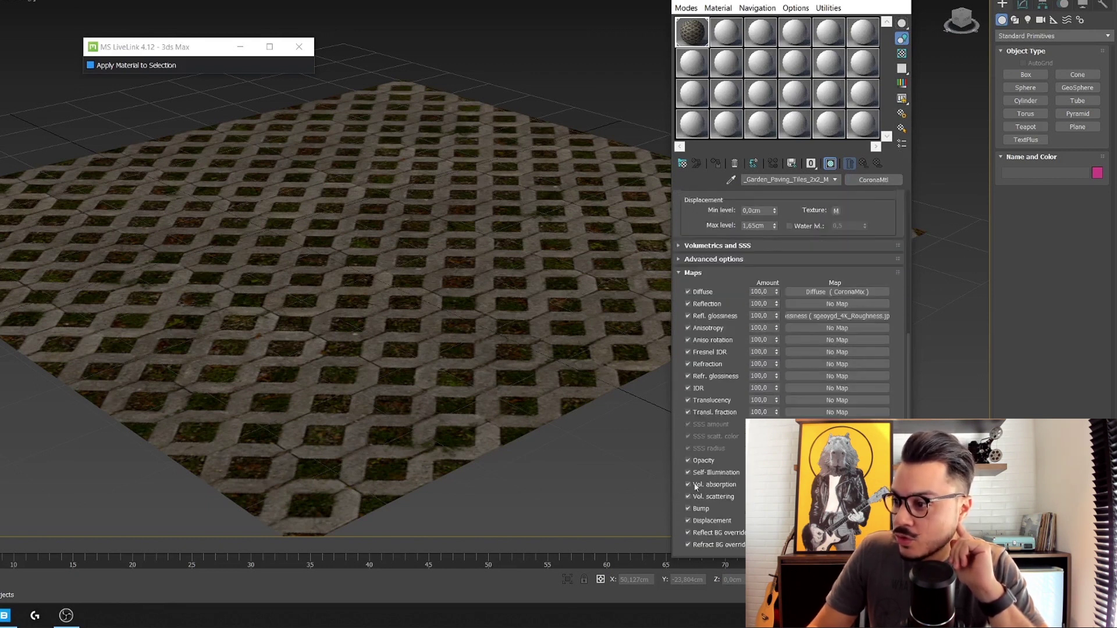
drag(735, 284, 744, 418)
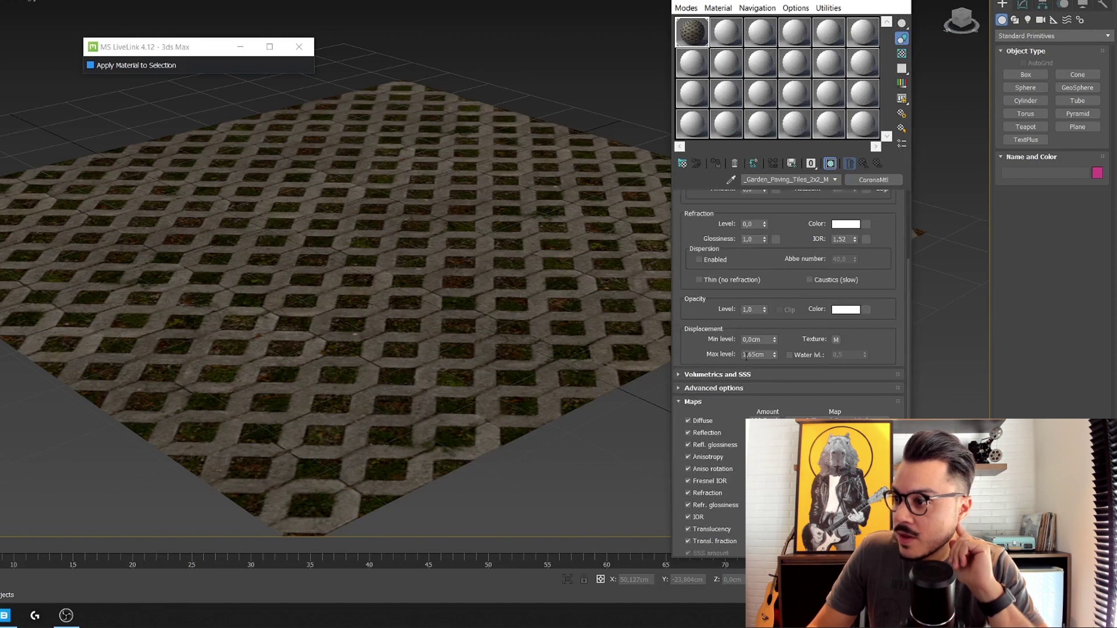
click(745, 355)
key(Return)
key(m)
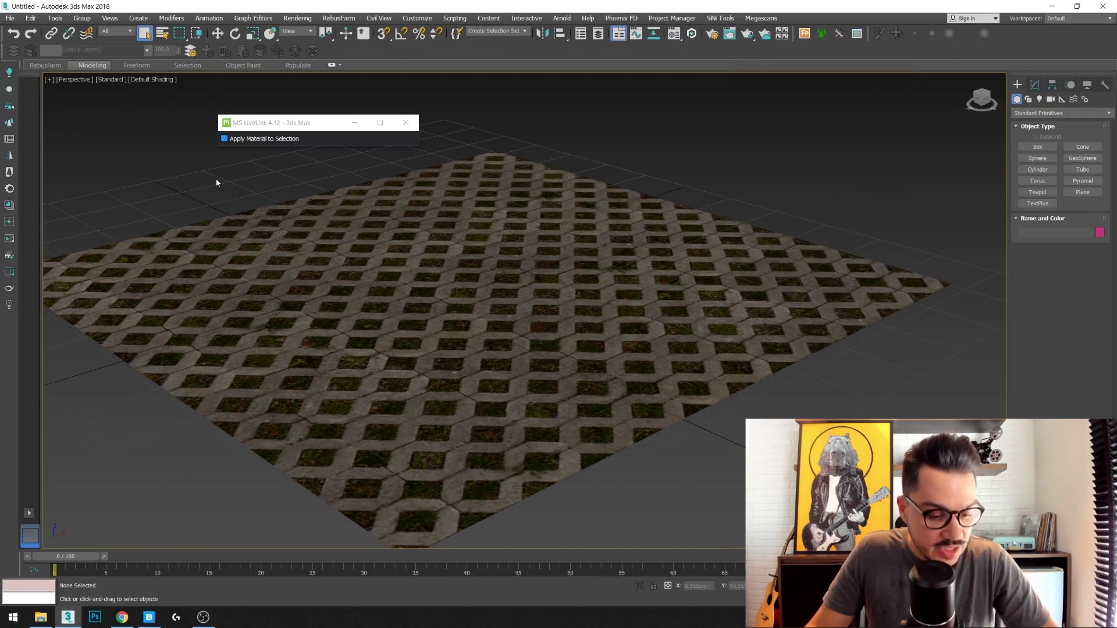
key(shift+f)
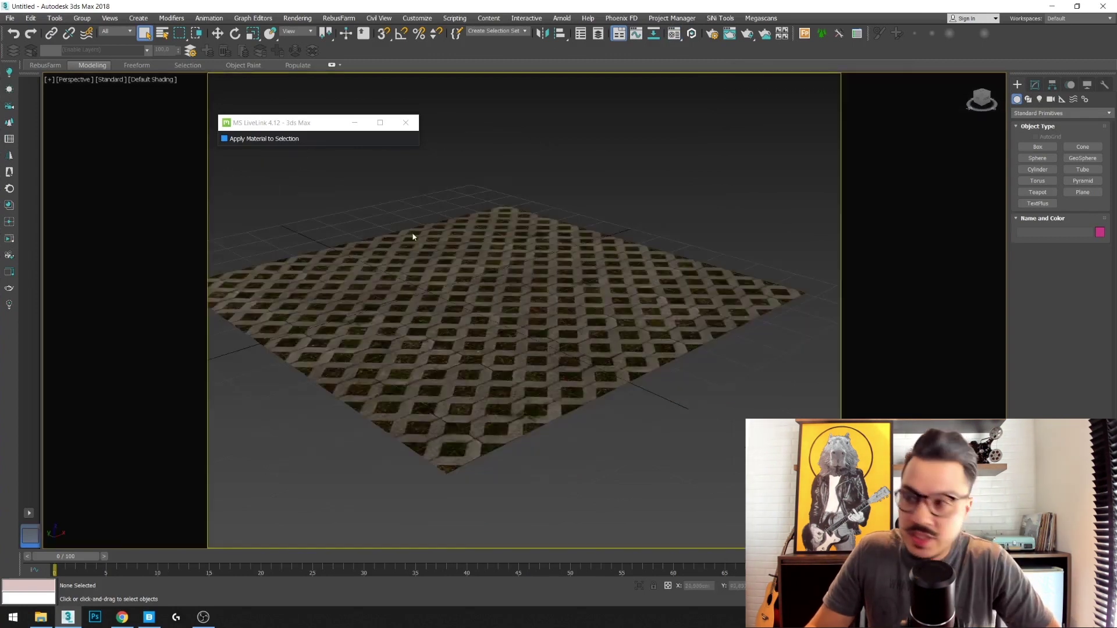
Review the Scene and Common tabs in Render Setup
scroll(611, 280, up, 5)
scroll(581, 274, down, 2)
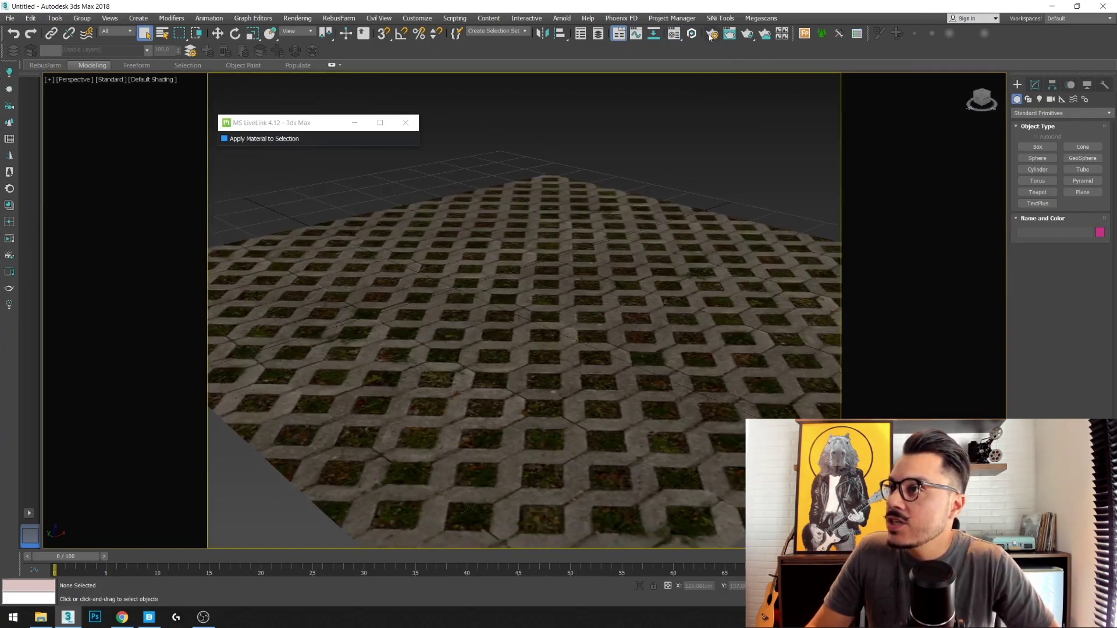
key(F10)
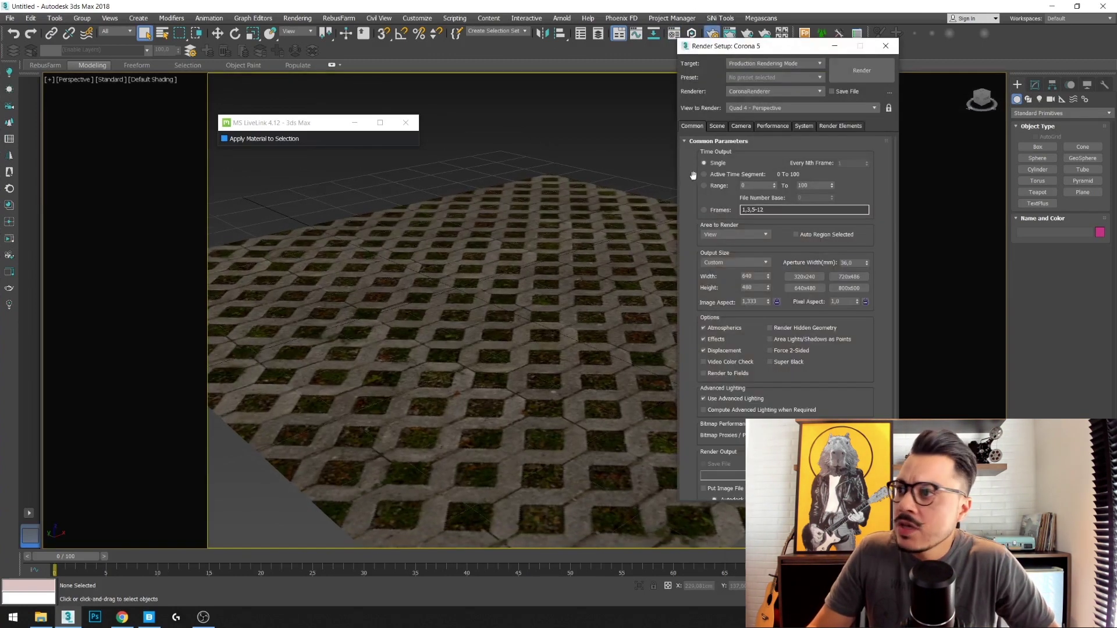
click(725, 127)
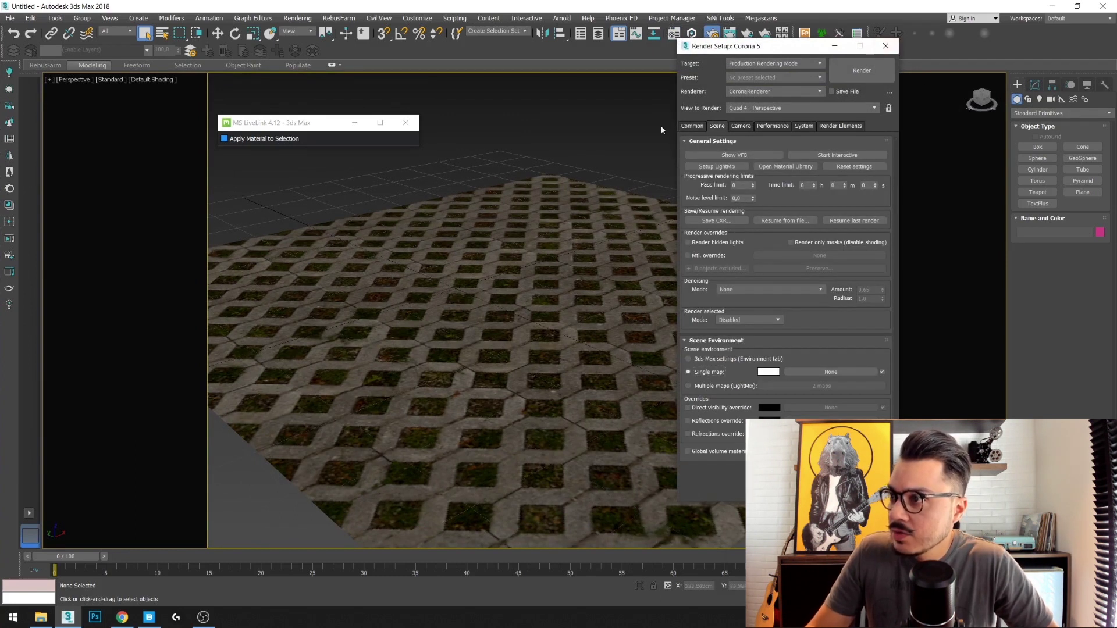
click(692, 126)
Frame the paving closer and start Corona Interactive Rendering
middle_drag(329, 313, 329, 295)
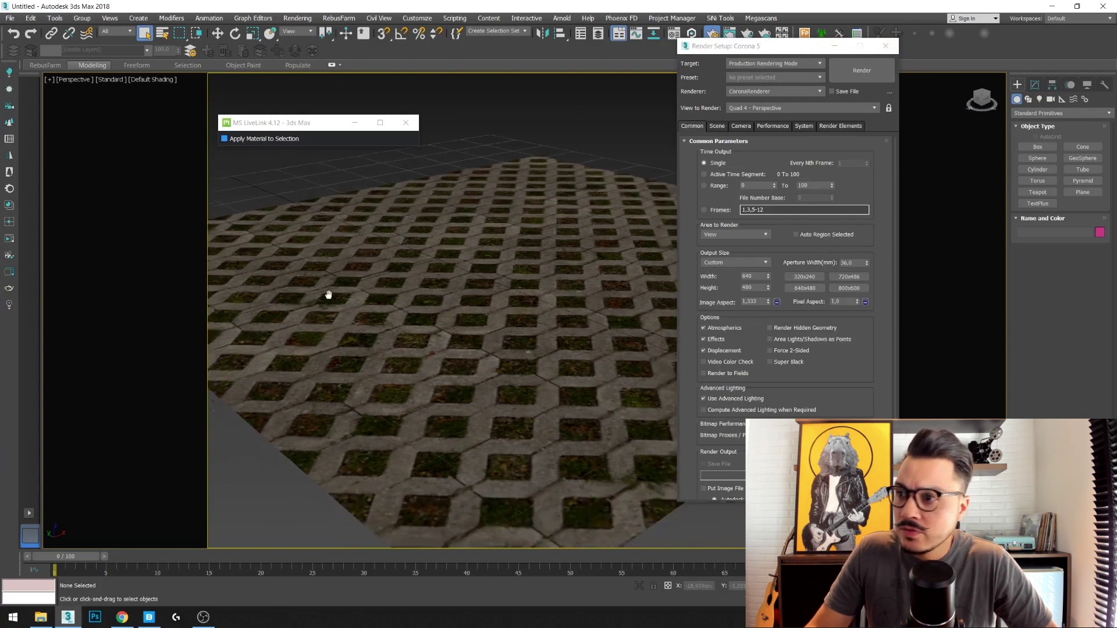
scroll(329, 295, up, 3)
scroll(399, 262, up, 2)
click(10, 239)
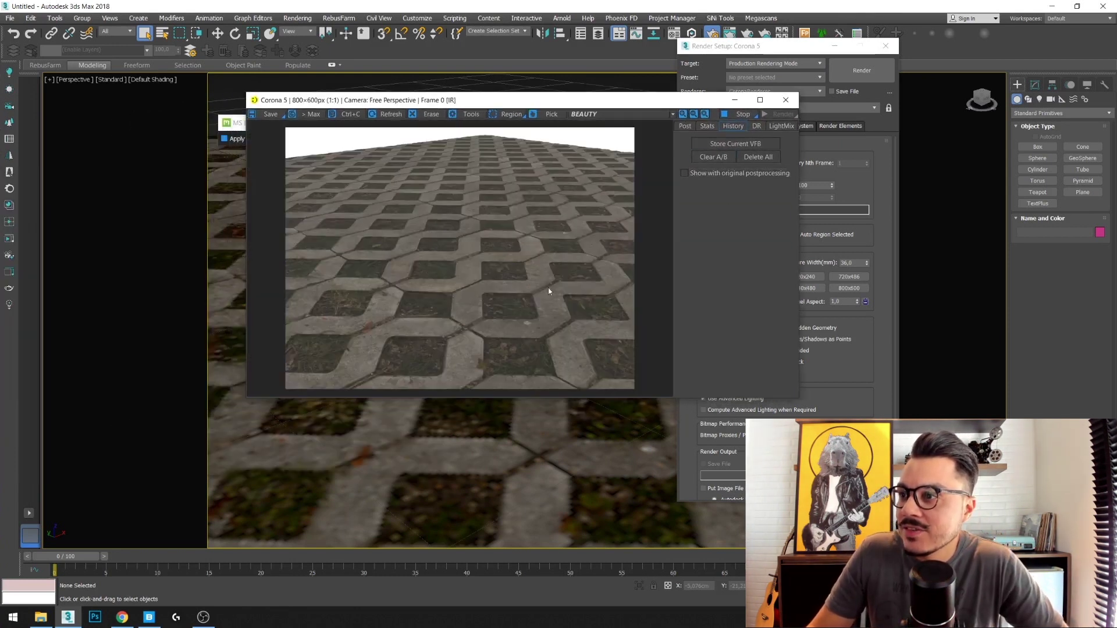
Move the Corona frame buffer aside and open the Material Editor
drag(597, 106, 477, 92)
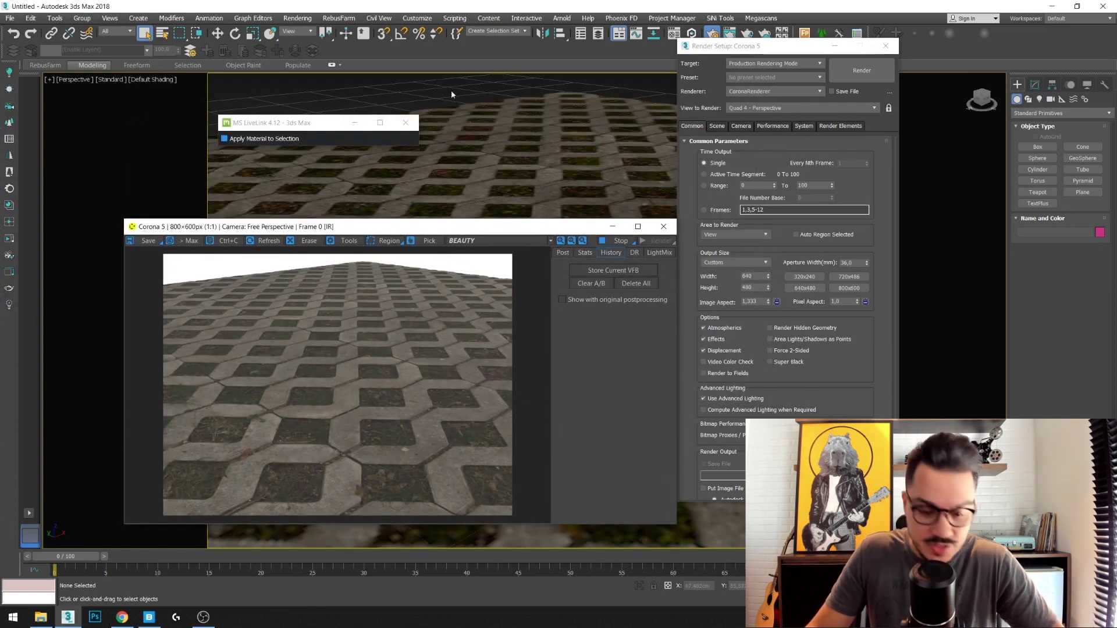
key(m)
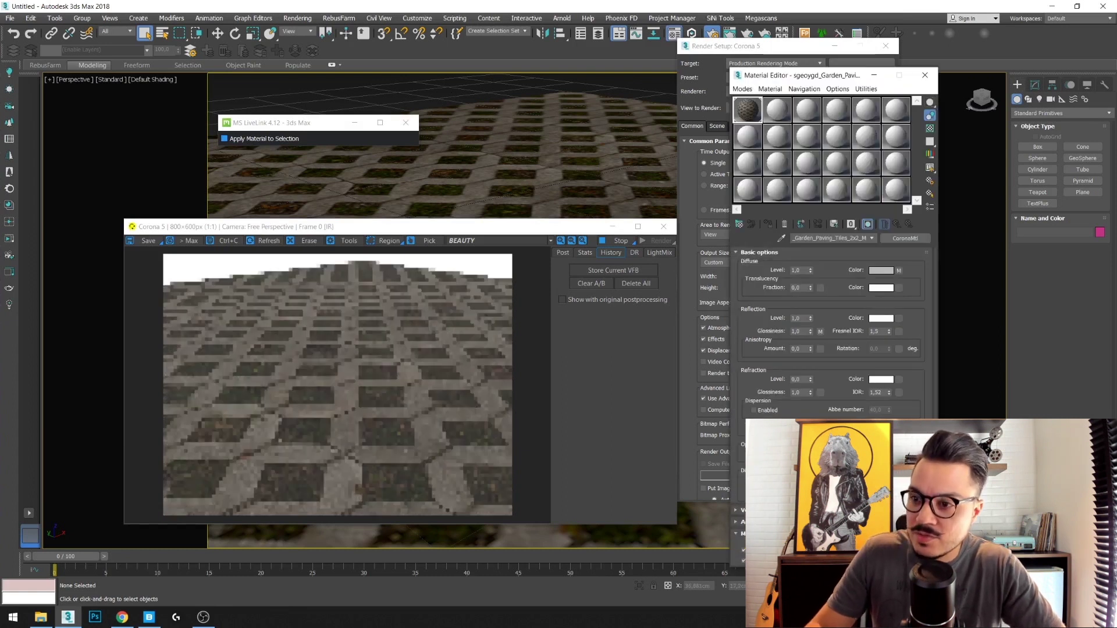
click(375, 424)
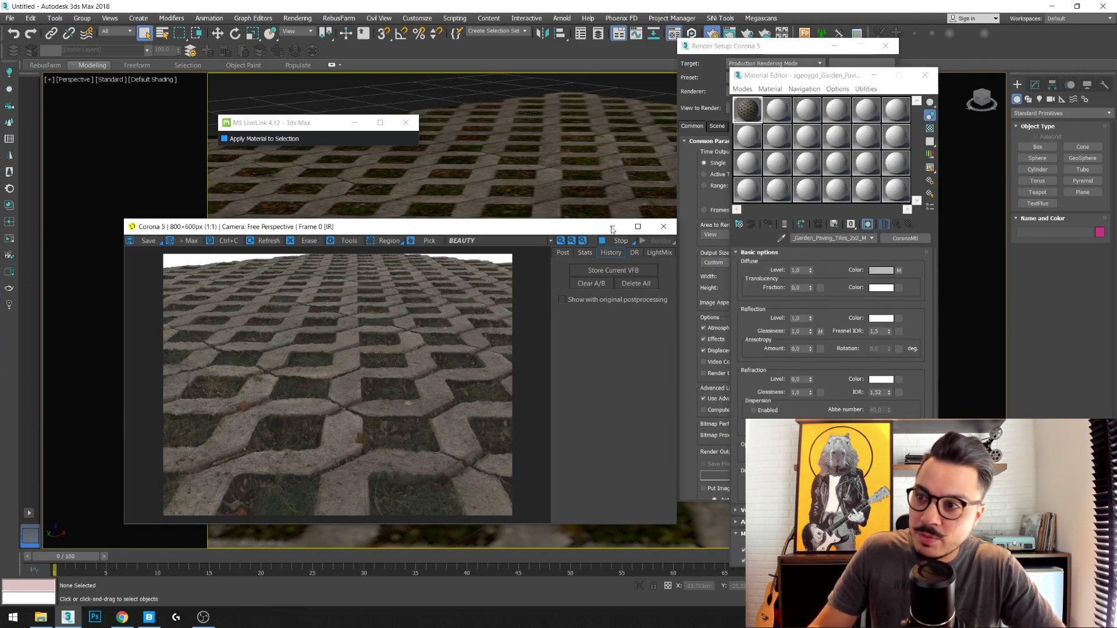
Reframe the paving in the interactive render and show Corona's Performance settings
scroll(486, 158, down, 5)
scroll(486, 158, down, 5)
scroll(486, 158, down, 3)
scroll(486, 158, up, 5)
scroll(485, 159, up, 5)
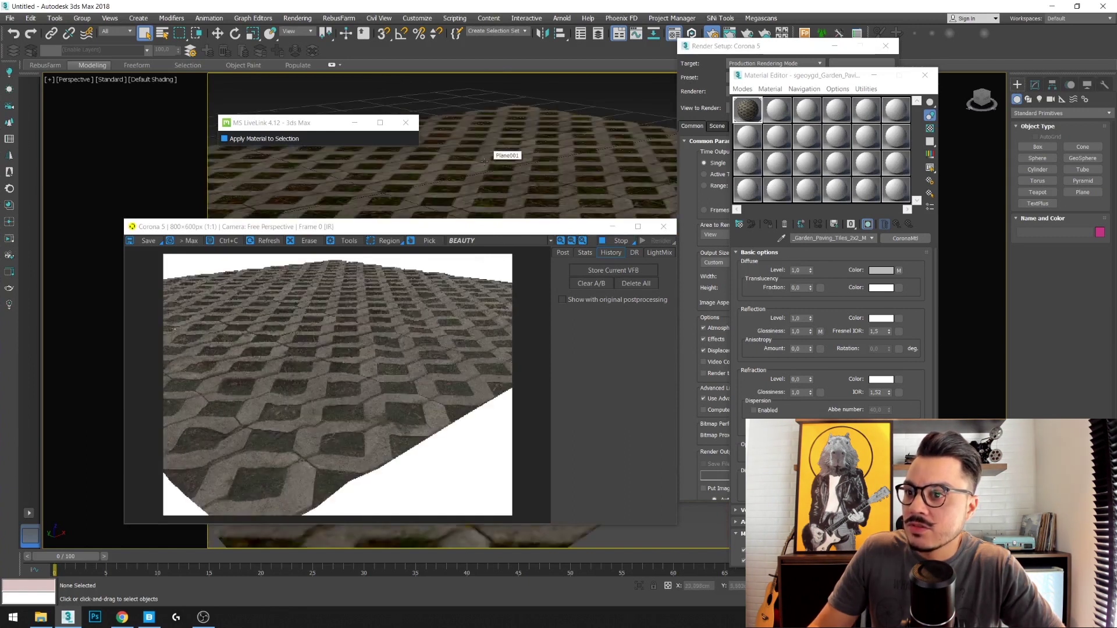
scroll(481, 157, up, 2)
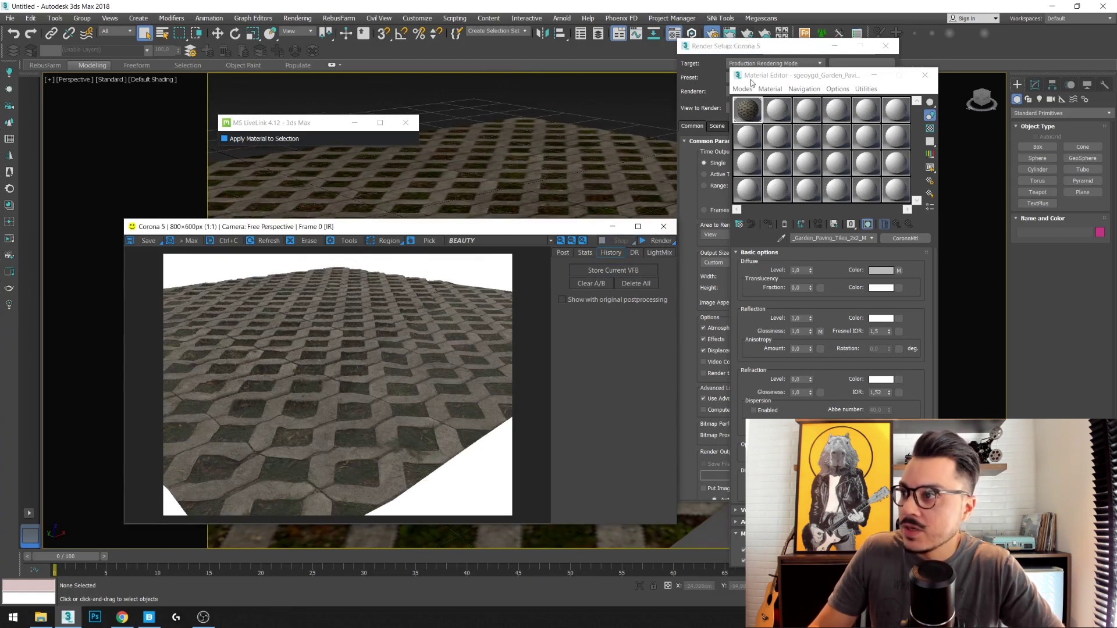
drag(707, 46, 563, 43)
click(659, 122)
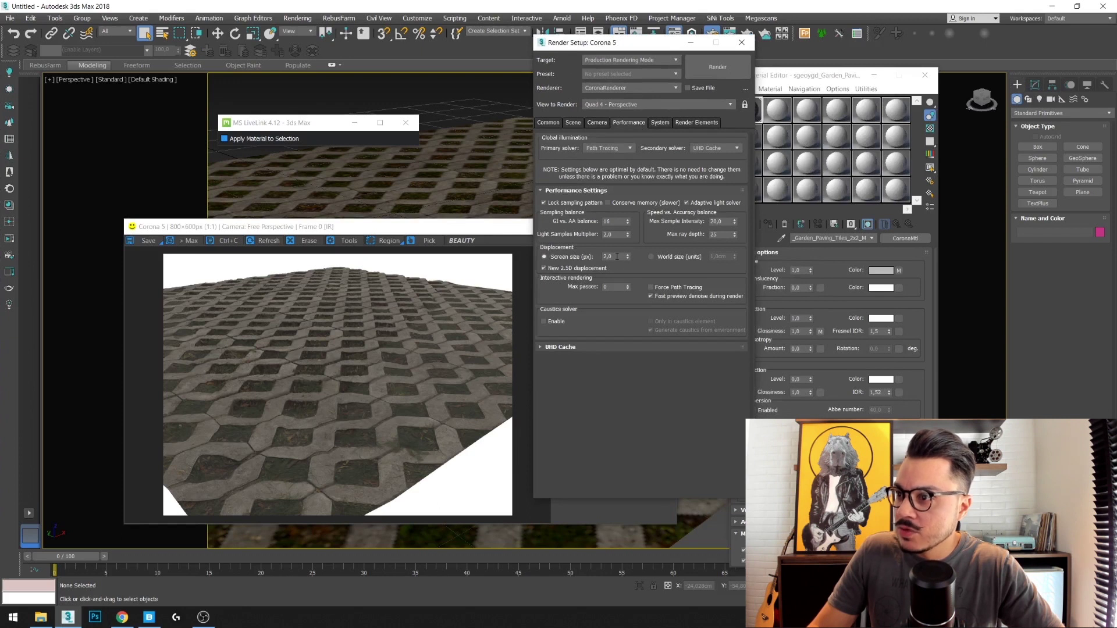
Set displacement screen size to 1,0 and tuck Render Setup away
text(1)
key(Return)
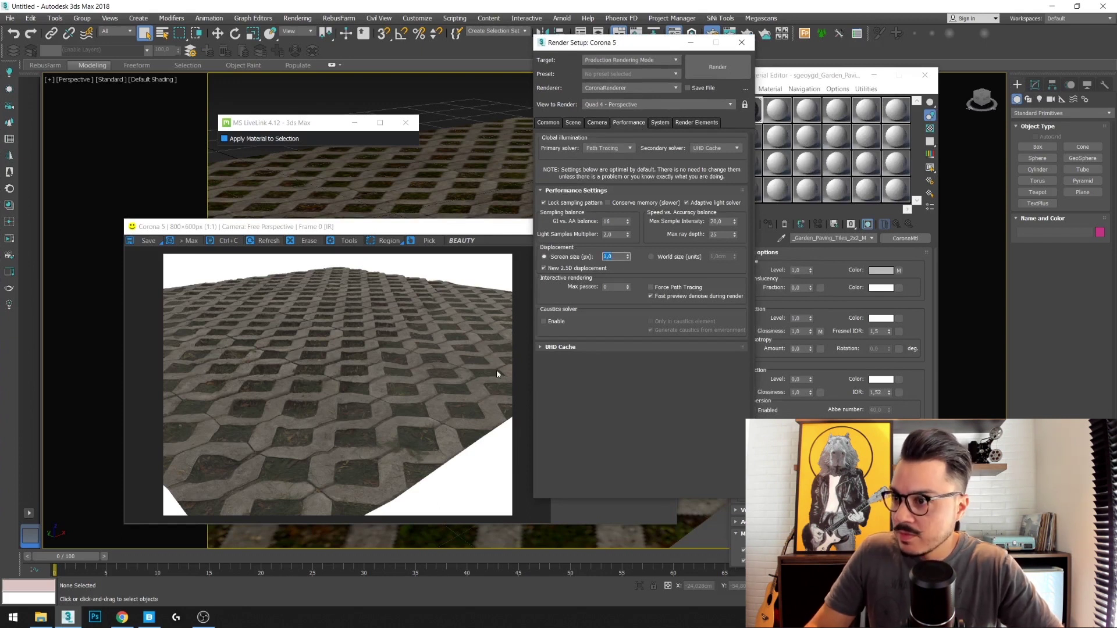
click(475, 335)
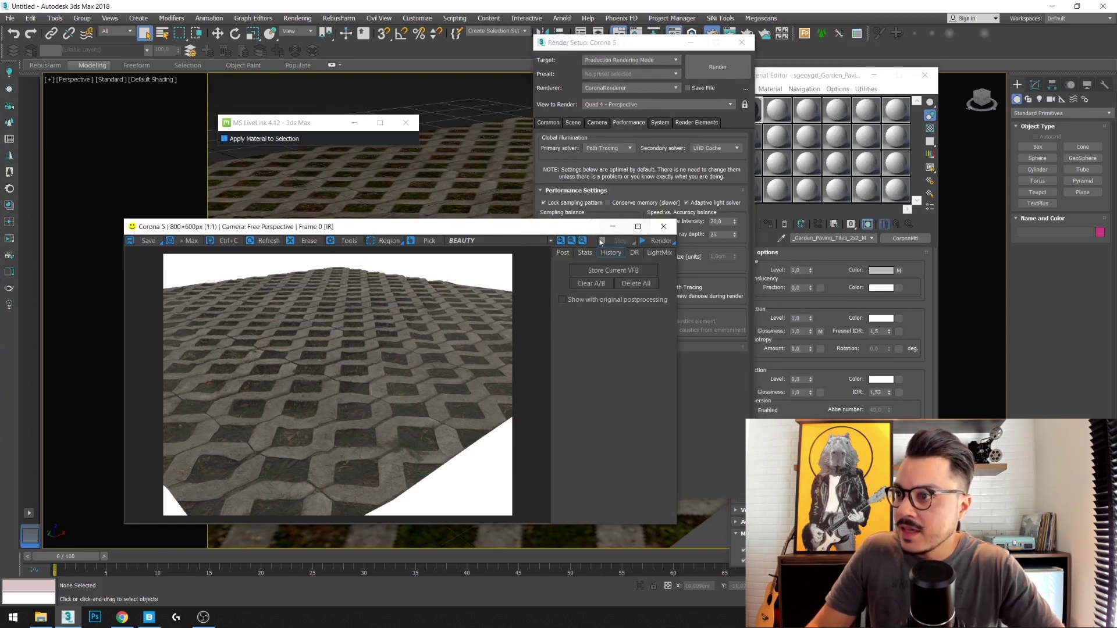
drag(563, 230, 548, 222)
click(691, 43)
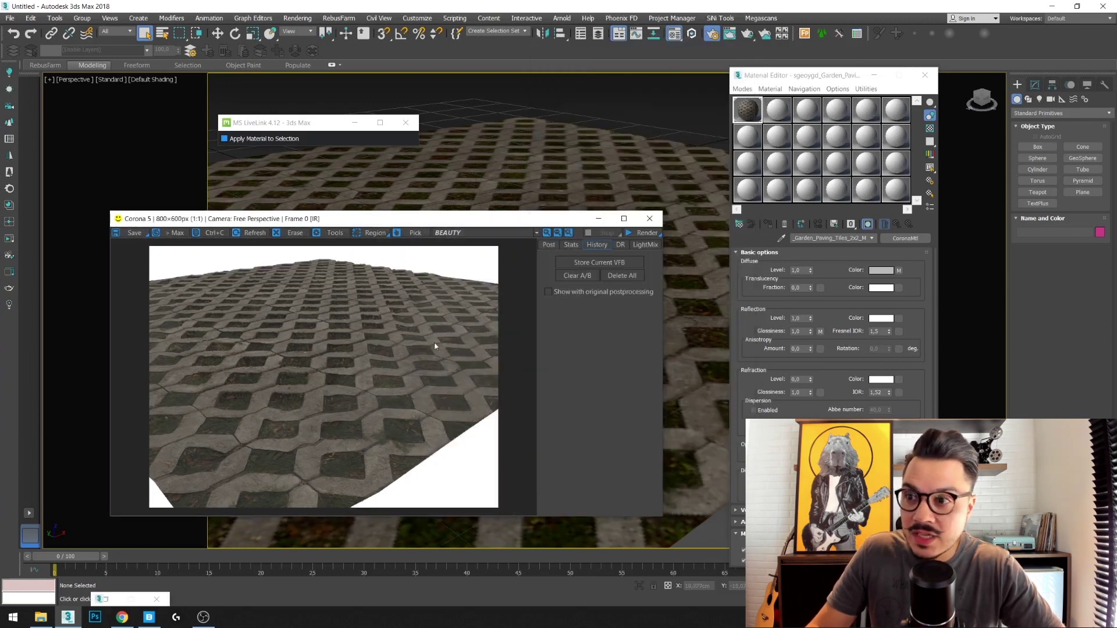
Restart the interactive render to check finer detail, then close the frame buffer
click(649, 234)
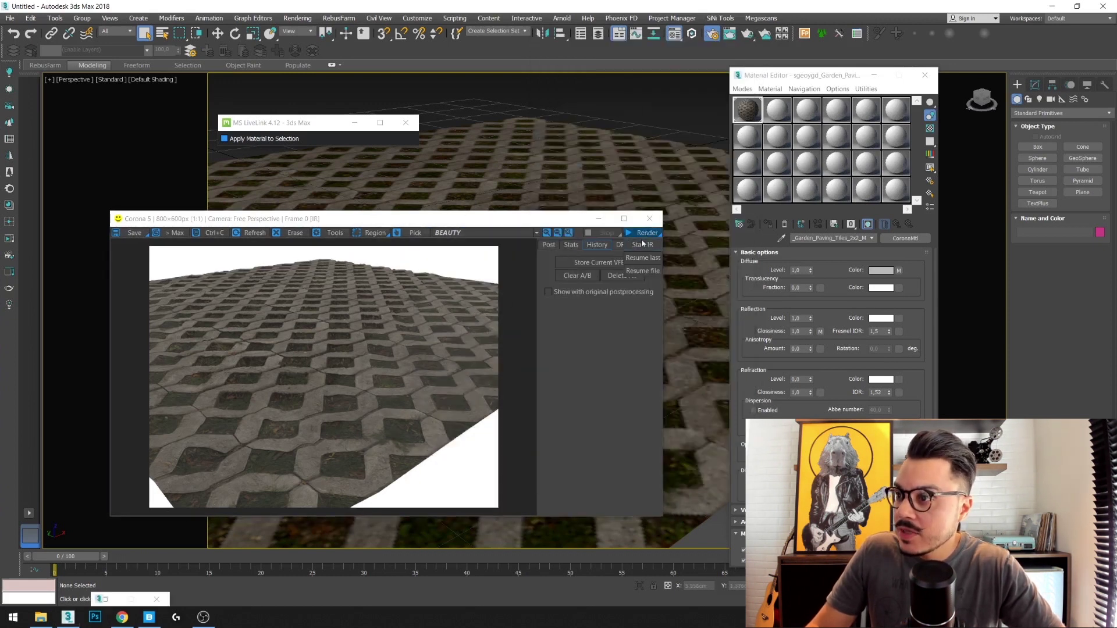
click(640, 245)
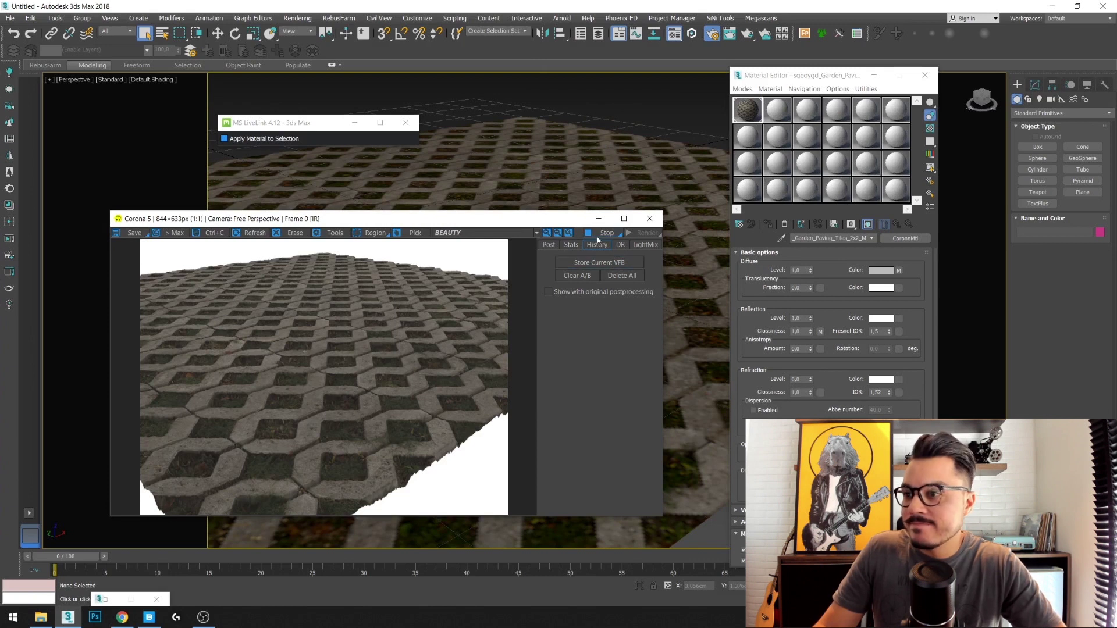
click(650, 218)
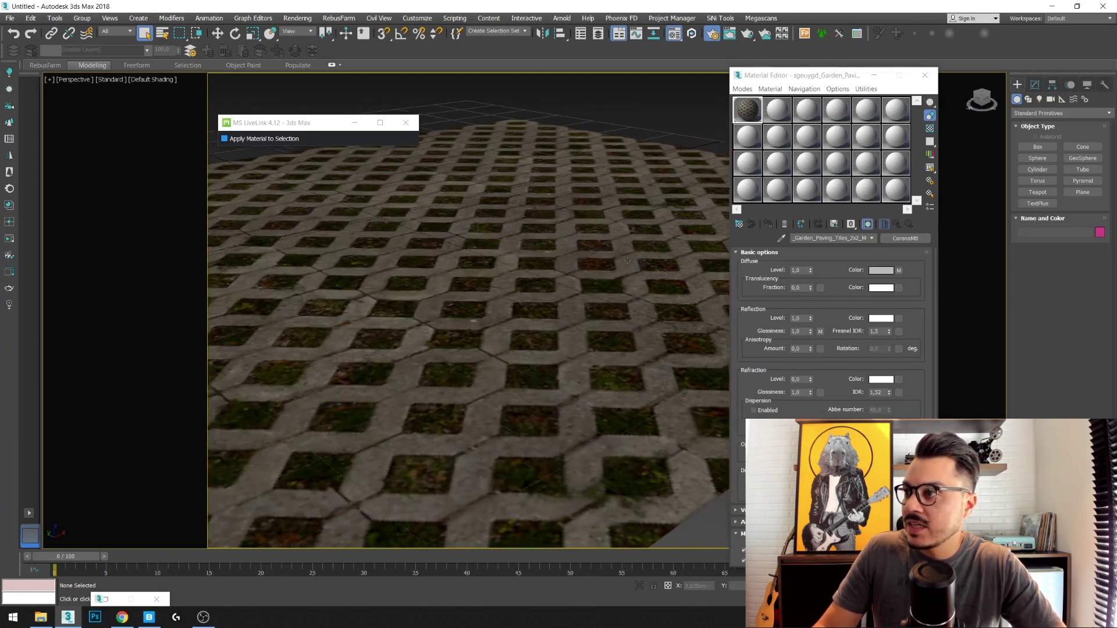
click(149, 617)
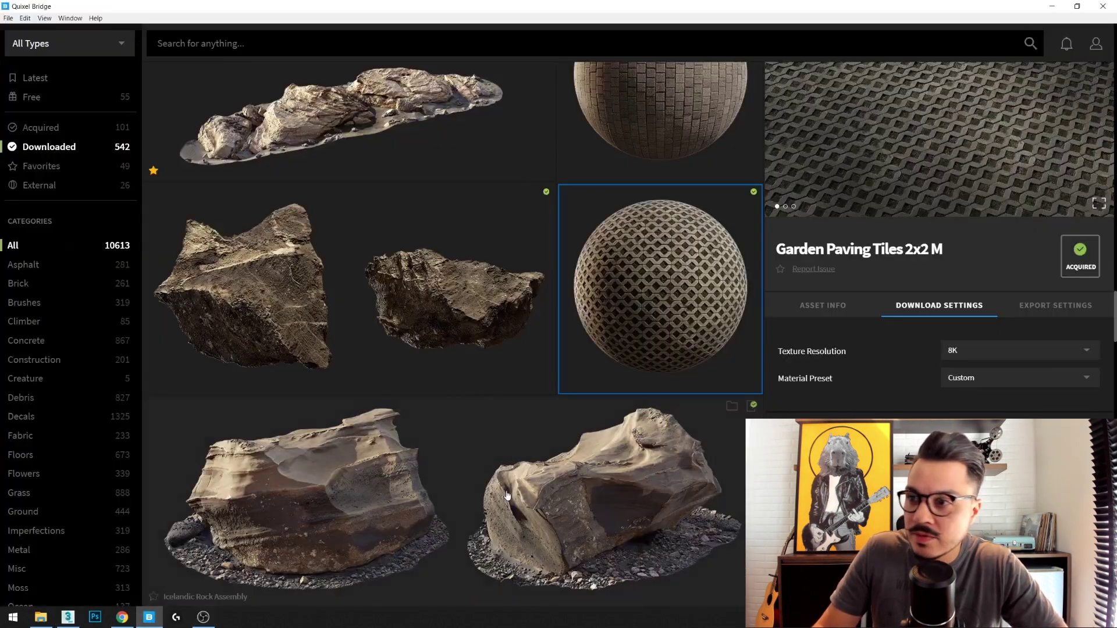
Select the paving plane Plane001 in 3ds Max
scroll(580, 324, down, 5)
scroll(580, 324, down, 2)
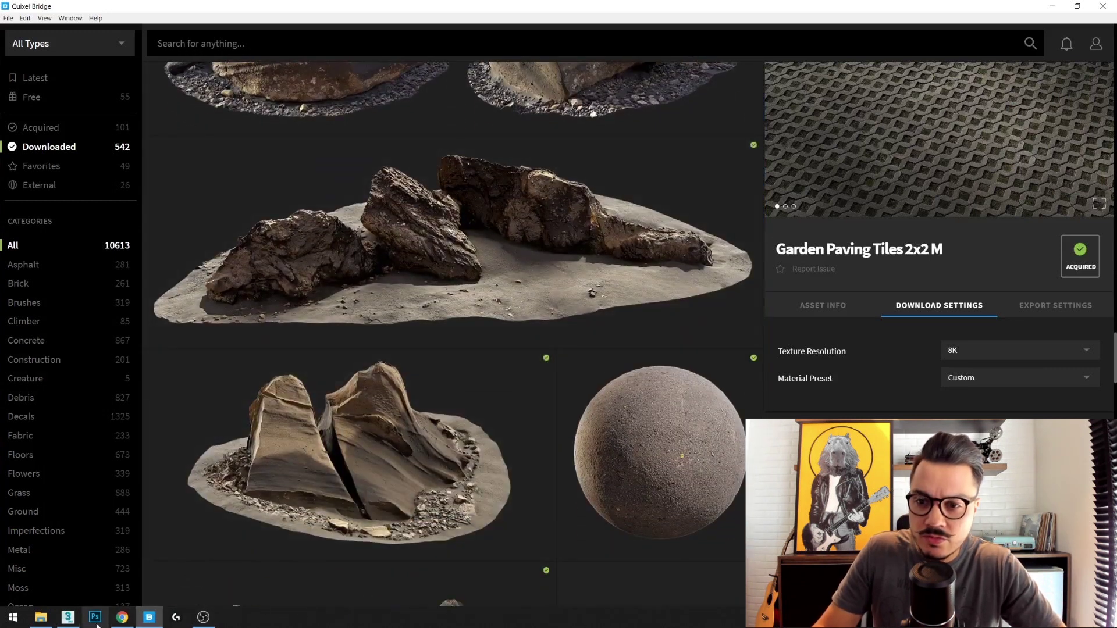
click(80, 618)
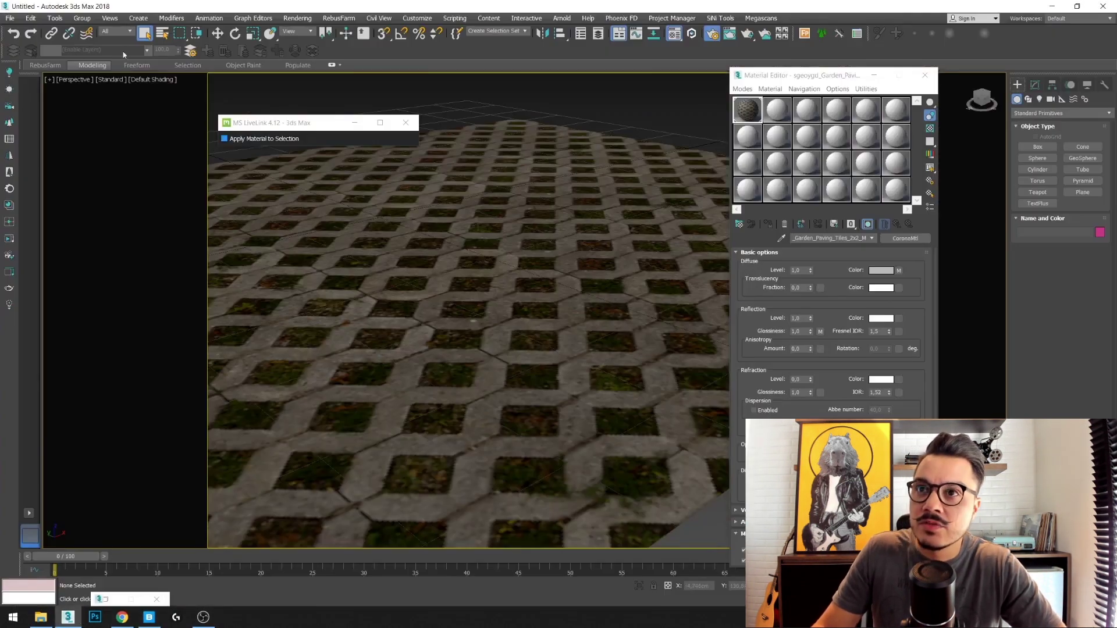
click(600, 284)
alt+middle_drag(599, 284, 467, 394)
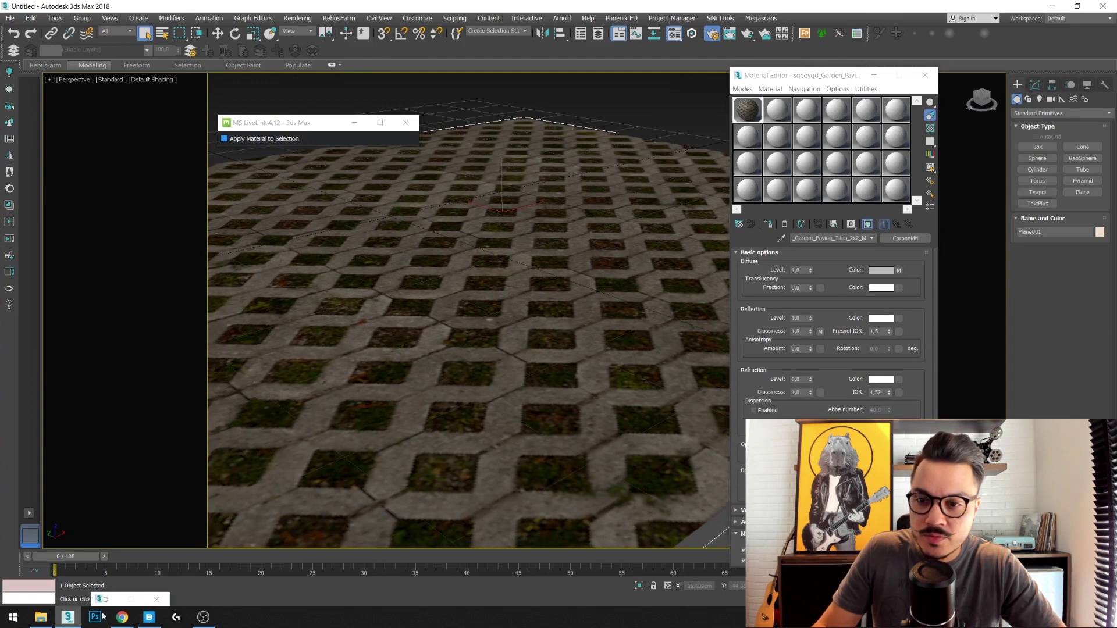
Find Roman Mosaic 2x2 M in Bridge and export it to 3ds Max
click(149, 616)
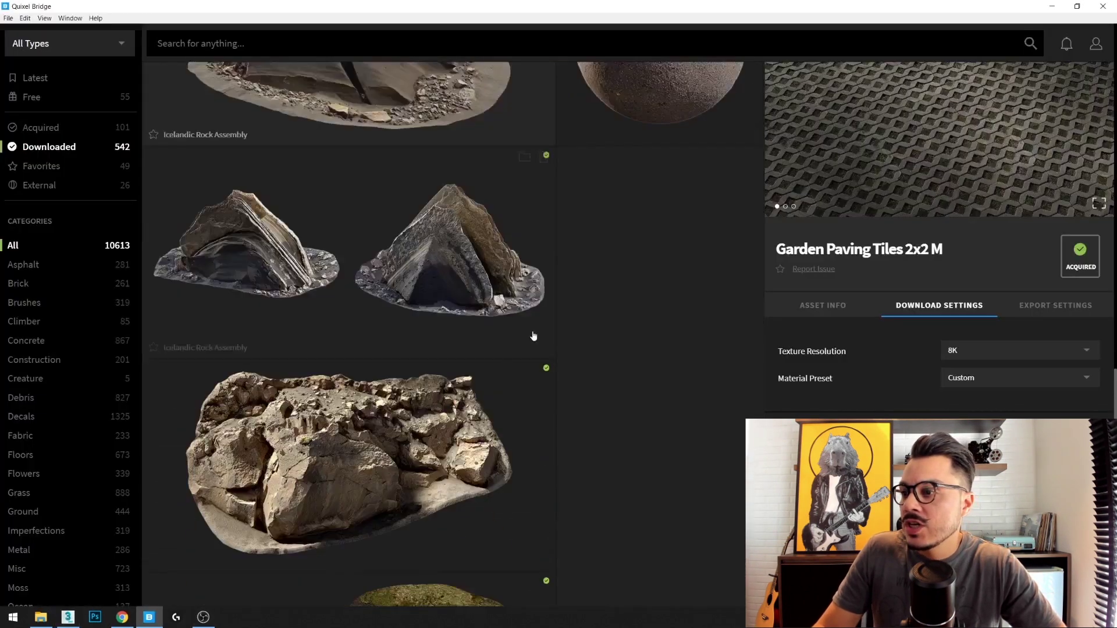
scroll(534, 336, down, 5)
scroll(536, 369, down, 5)
scroll(536, 384, down, 5)
scroll(535, 399, down, 5)
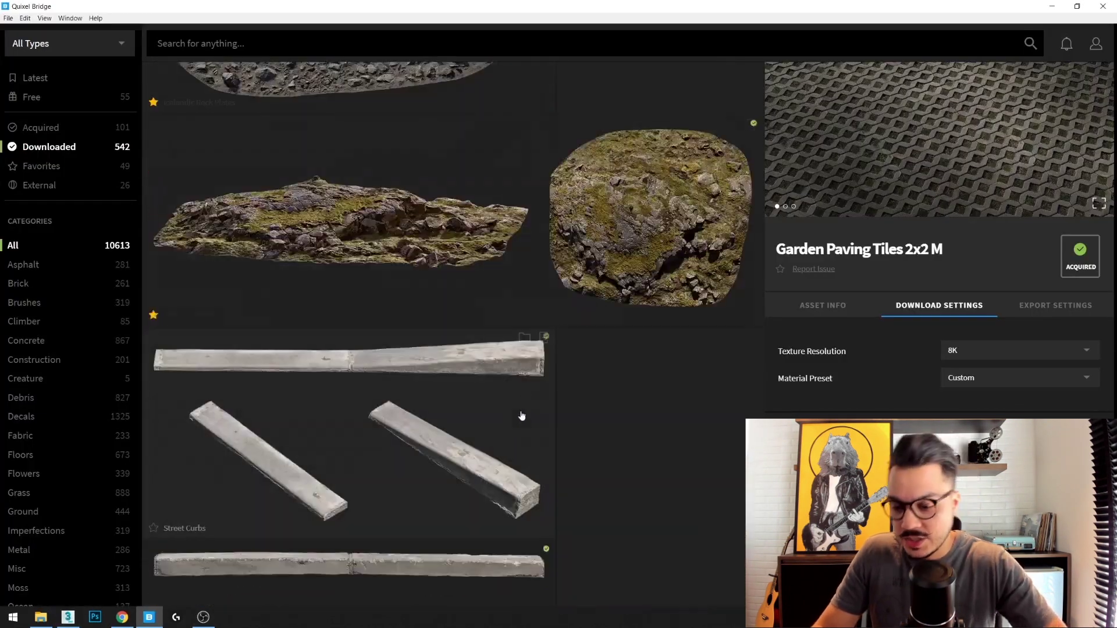
scroll(522, 415, down, 3)
scroll(508, 402, down, 5)
scroll(500, 386, down, 5)
scroll(563, 359, up, 5)
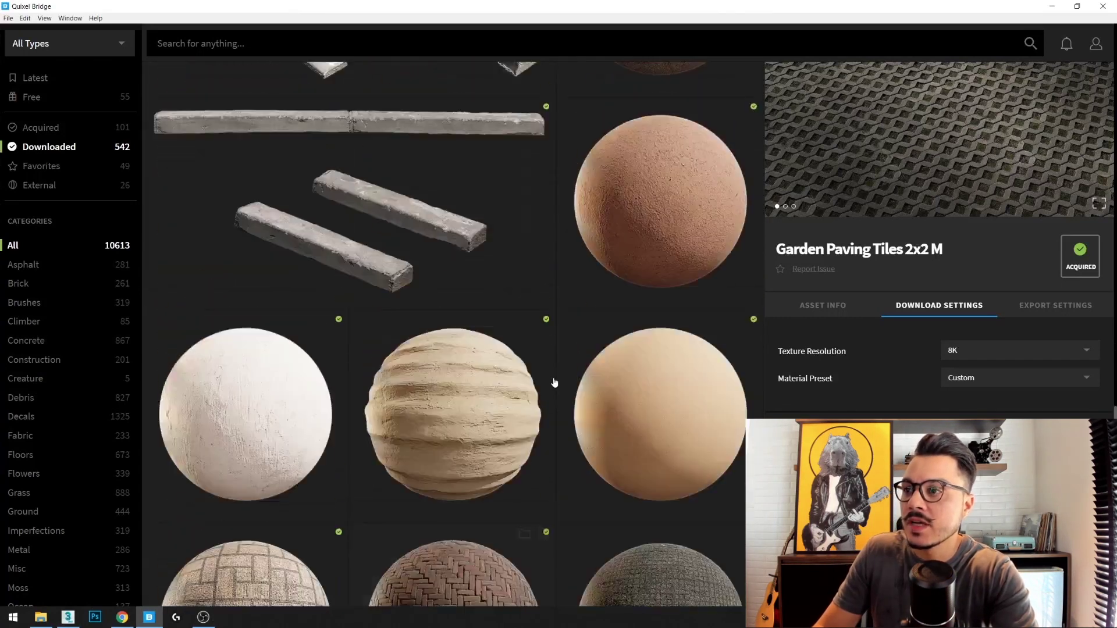
scroll(547, 349, down, 2)
scroll(582, 274, down, 3)
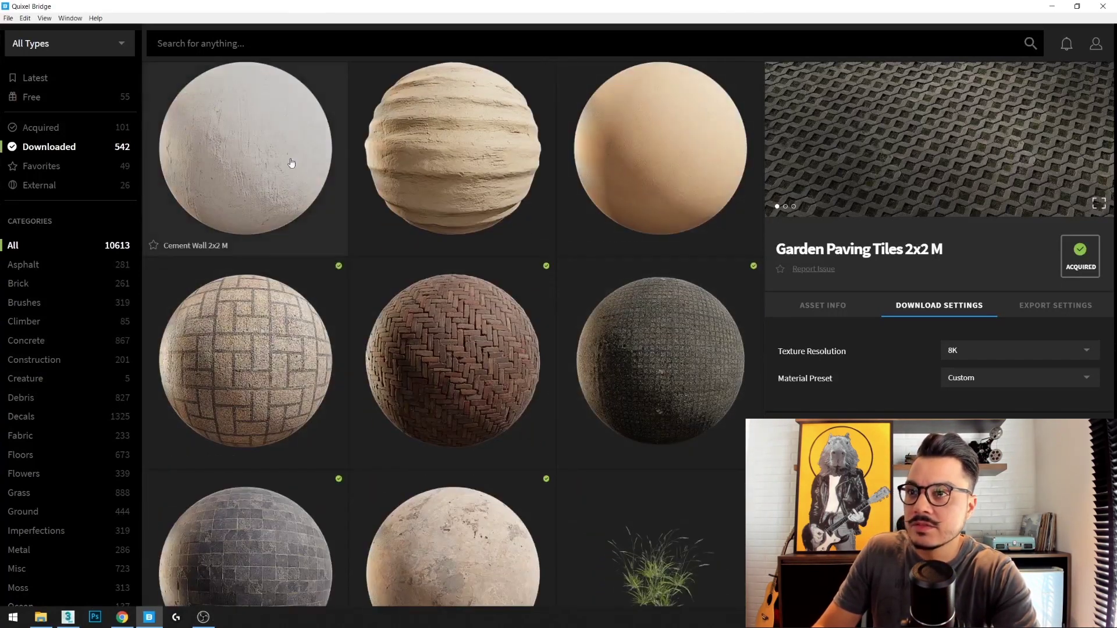
click(287, 353)
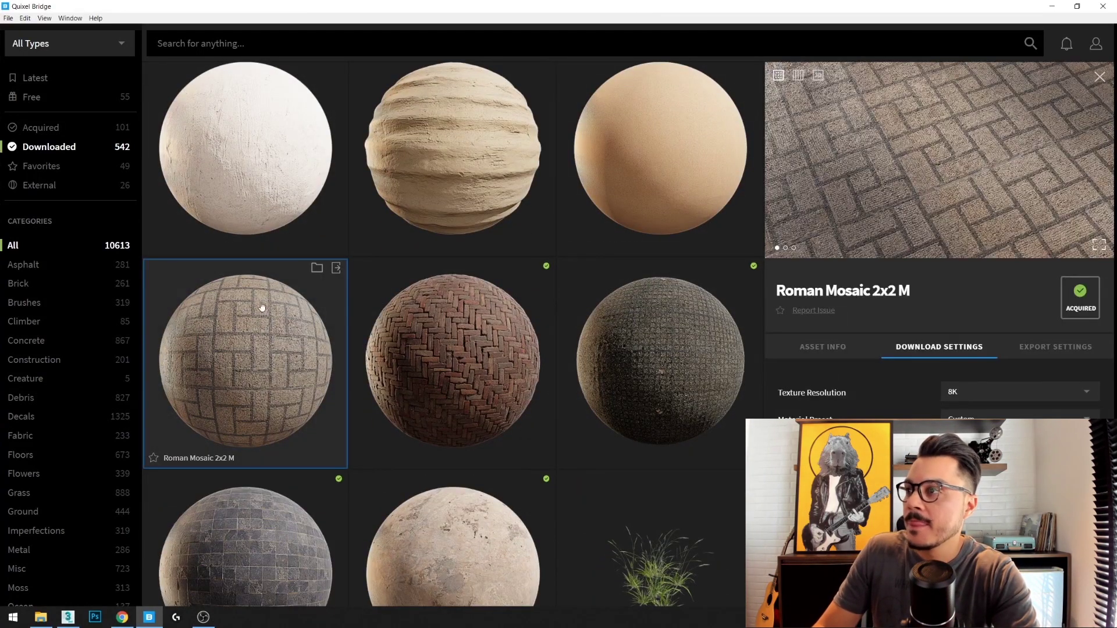
click(336, 268)
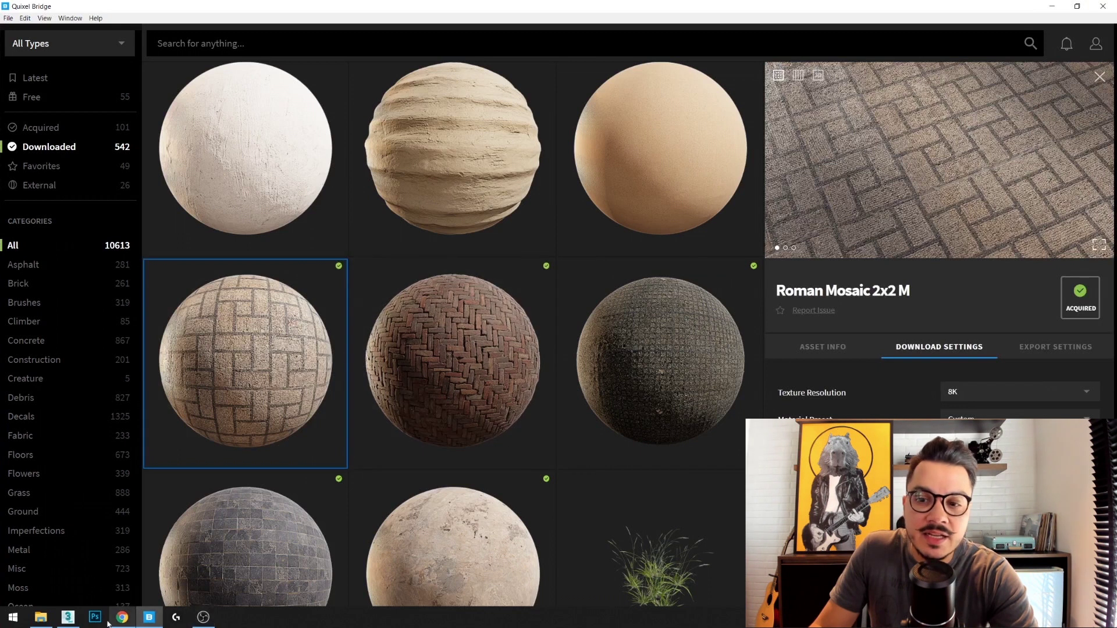
click(68, 617)
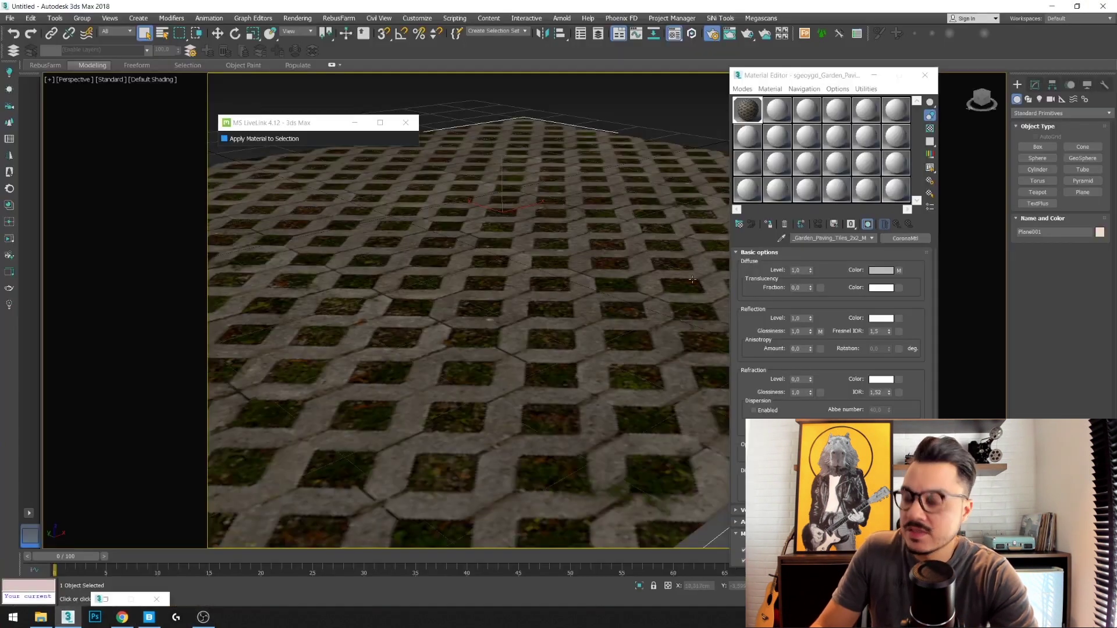
Close the Material Editor, pan across the cobblestone plane and start an interactive Corona render
key(m)
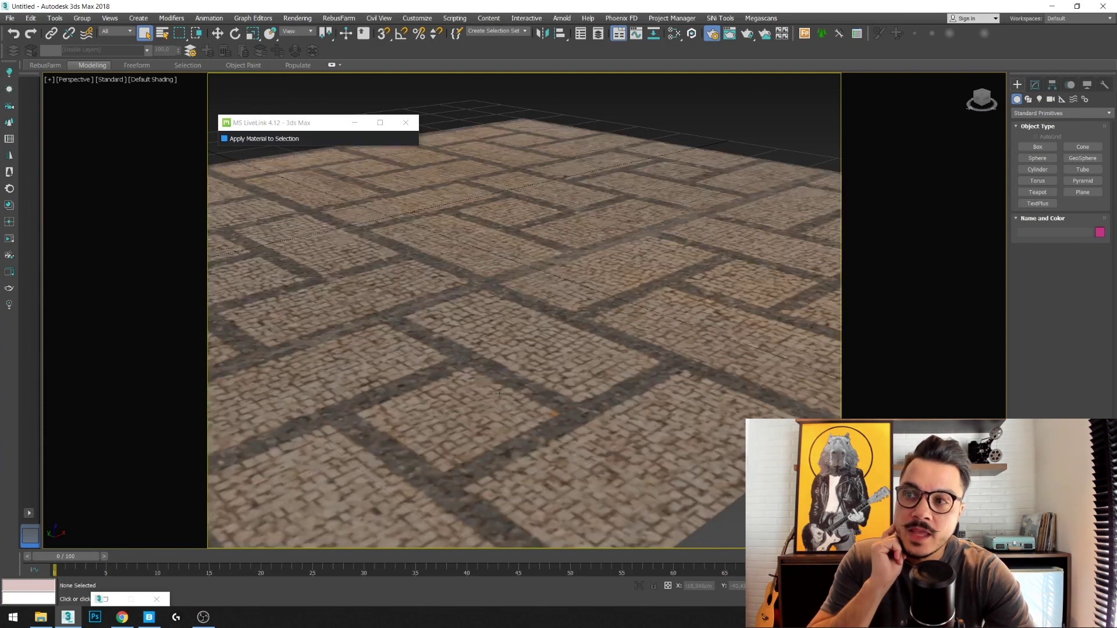
mouse_move(518, 392)
middle_down()
mouse_move(570, 262)
mouse_move(589, 261)
mouse_move(571, 296)
mouse_move(576, 284)
middle_up()
scroll(589, 262, down, 5)
scroll(594, 307, up, 5)
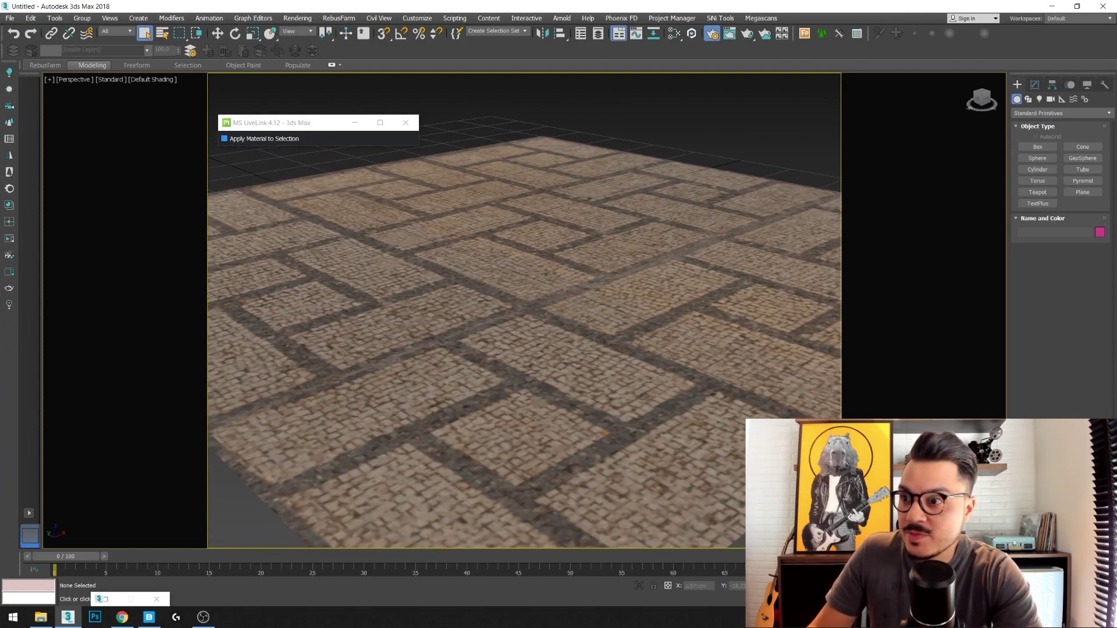
scroll(546, 273, up, 2)
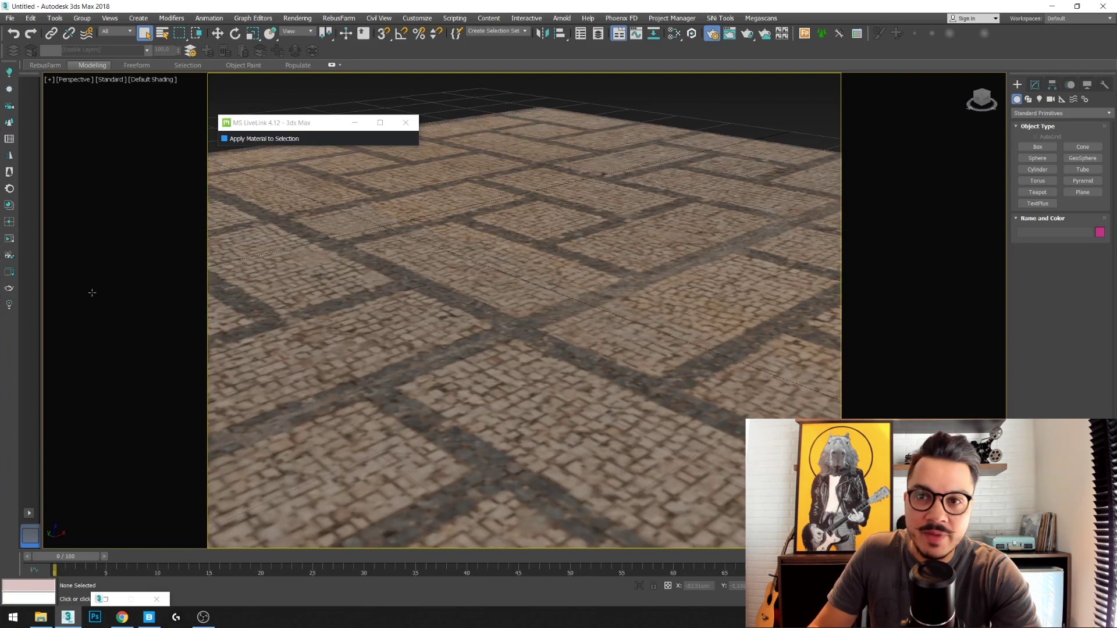
click(10, 239)
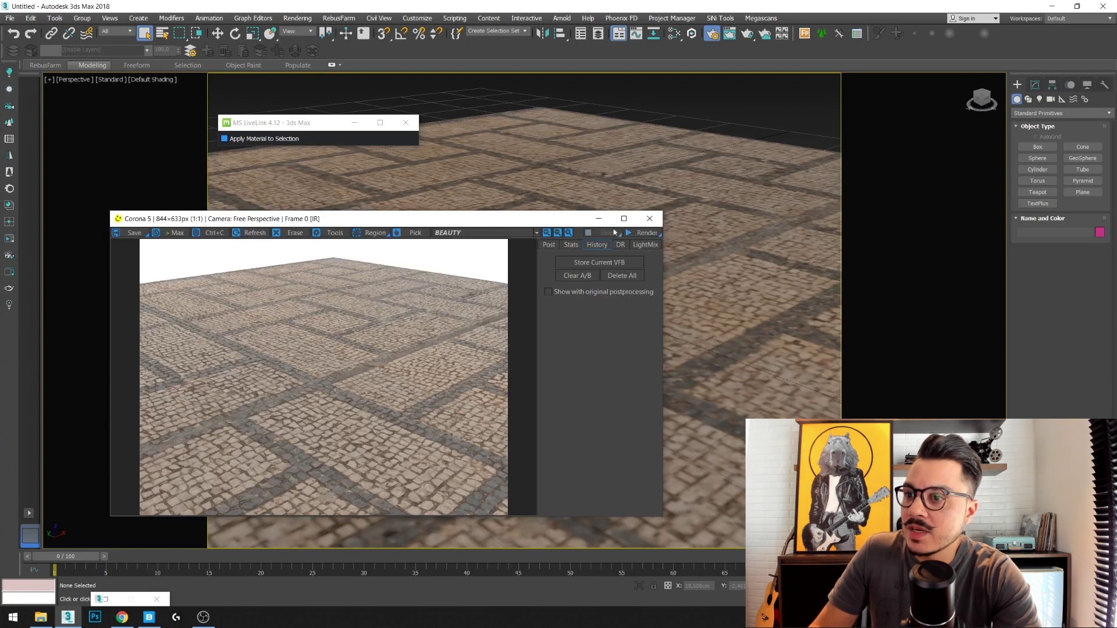
Place the Material Editor beside Render Setup's Corona Scene tab and pick a scene environment map
click(678, 101)
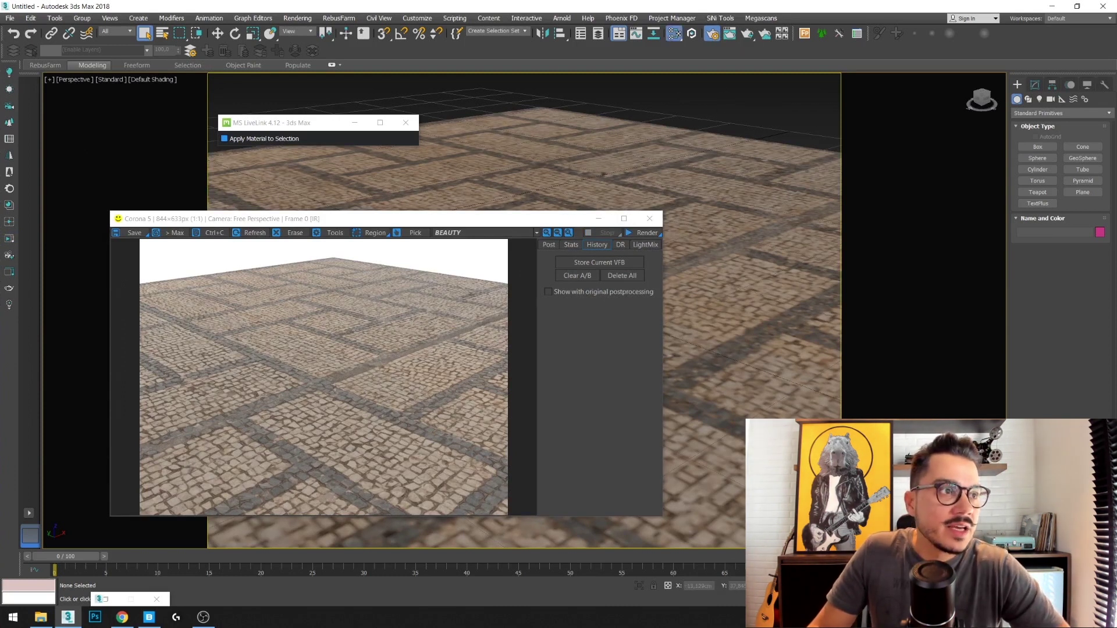
key(m)
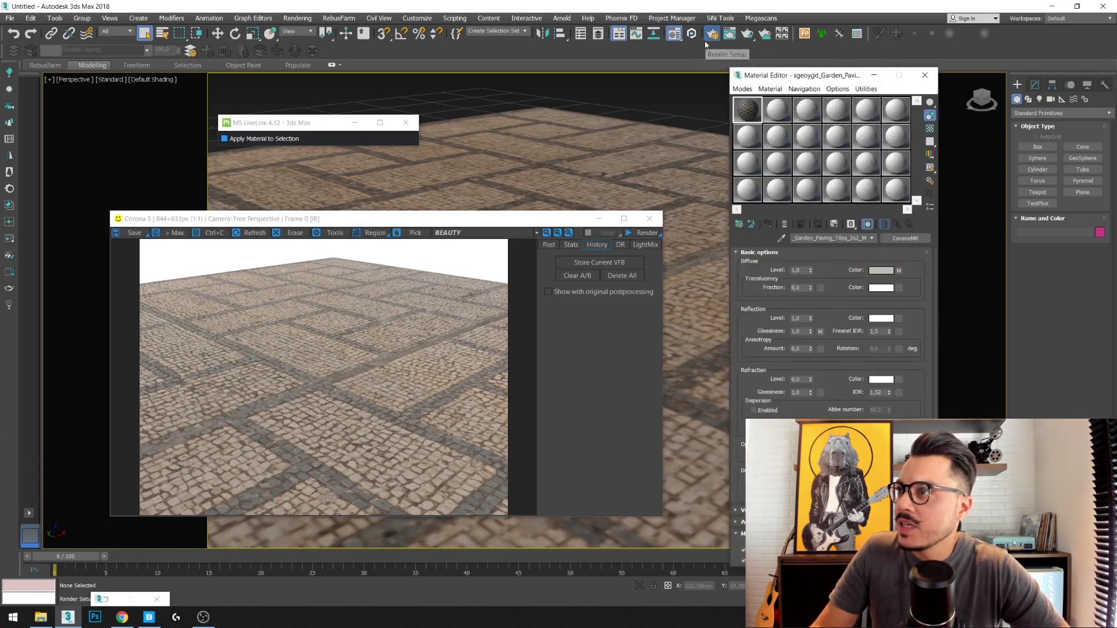
click(107, 600)
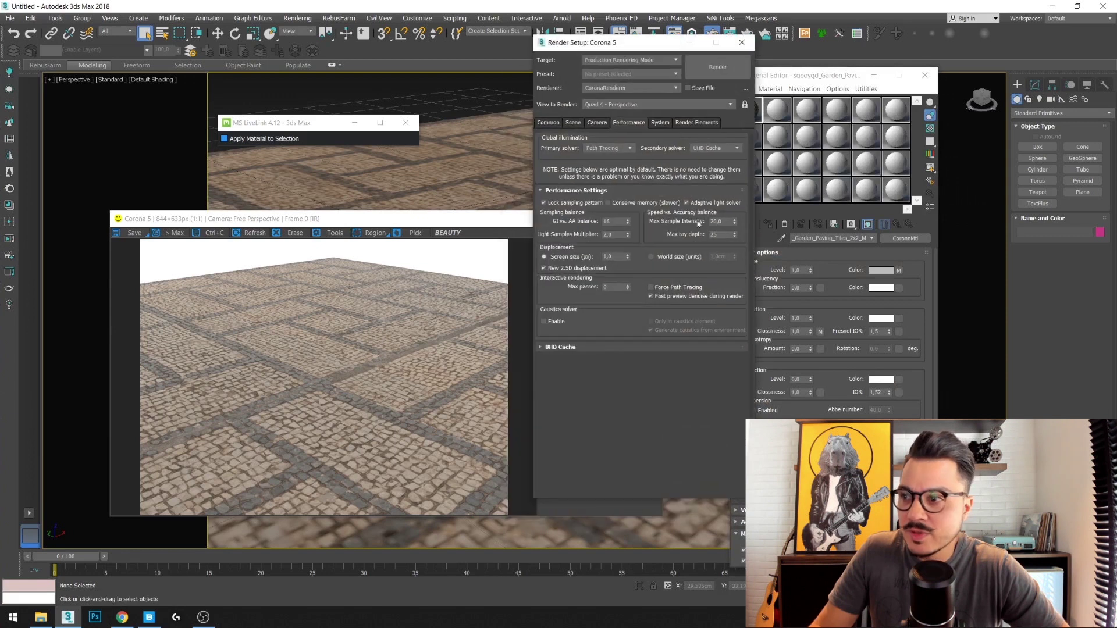
drag(640, 43, 519, 55)
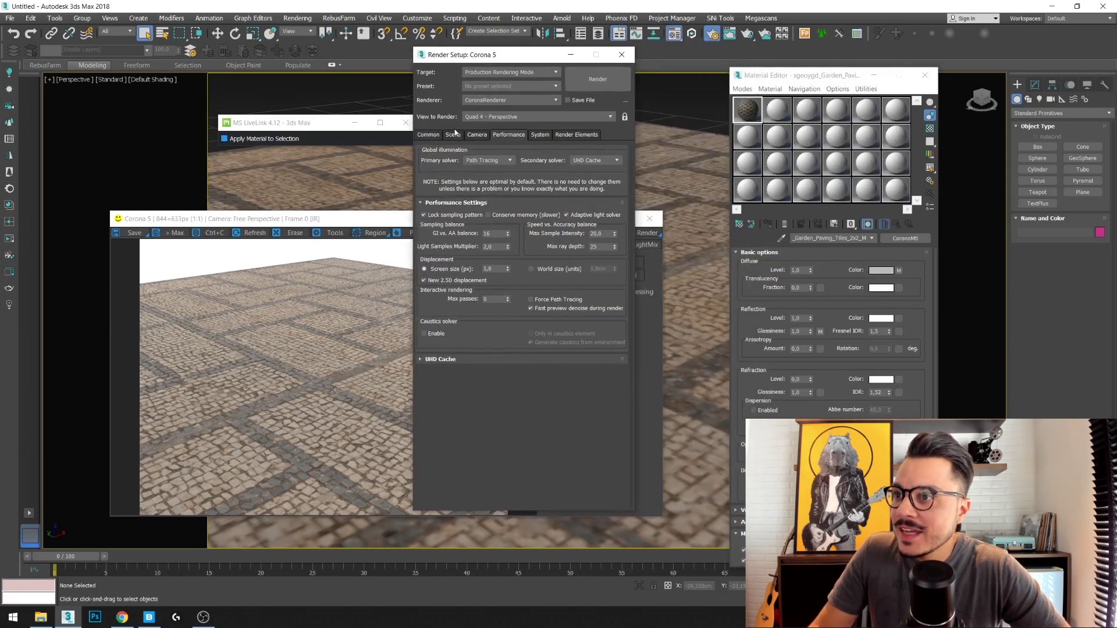
click(454, 135)
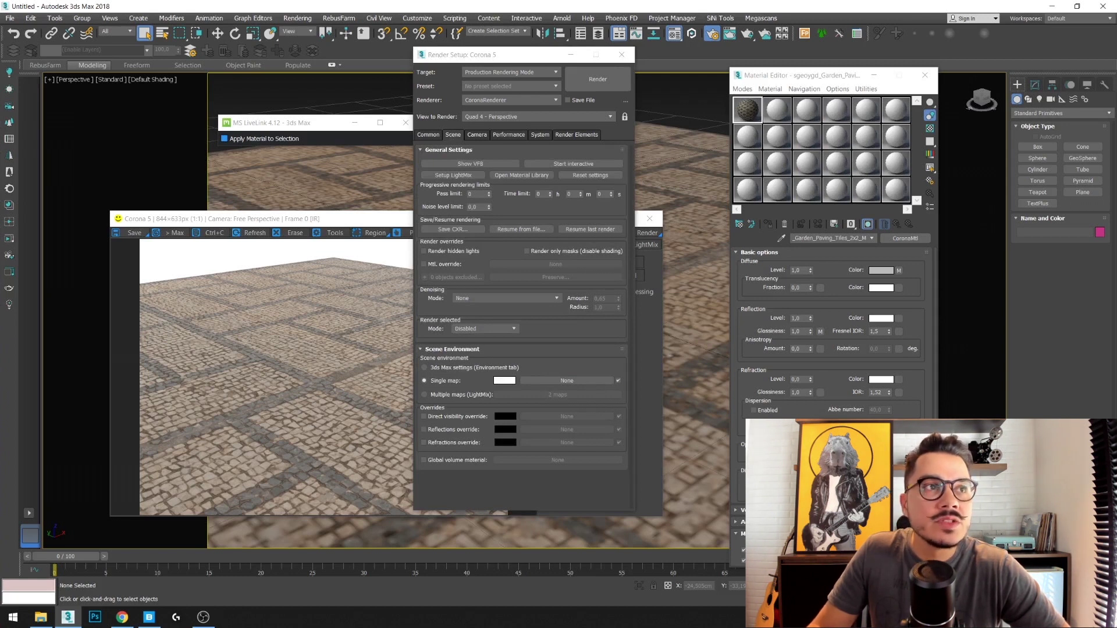
click(566, 381)
Make the scene environment a CoronaColorCorrect, instanced into the Material Editor, with a CoronaBitmap input
click(226, 123)
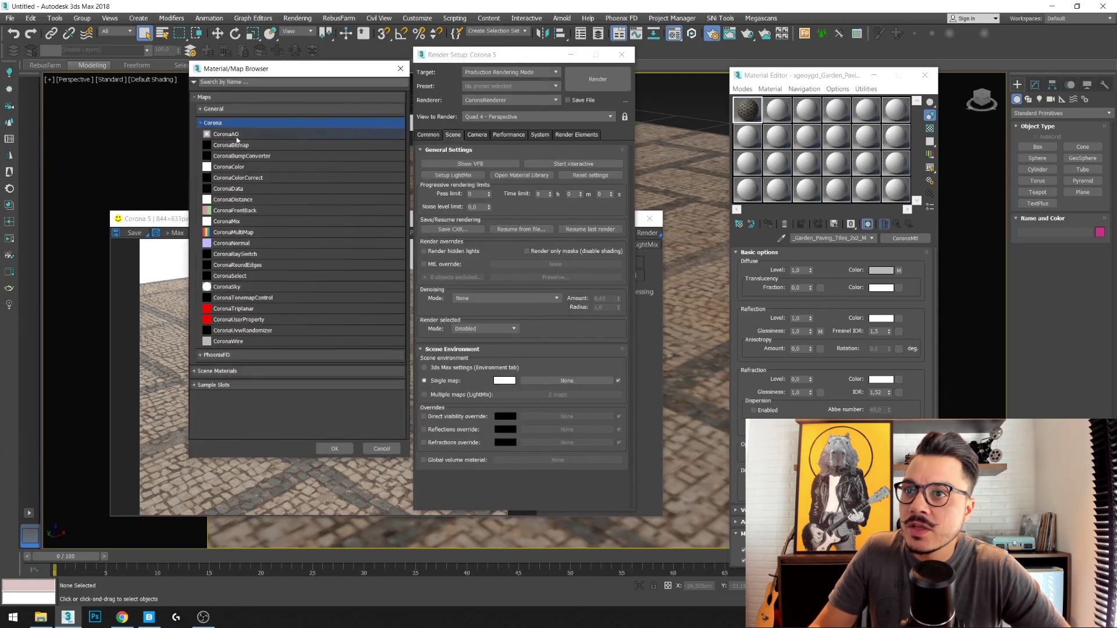
double_click(244, 178)
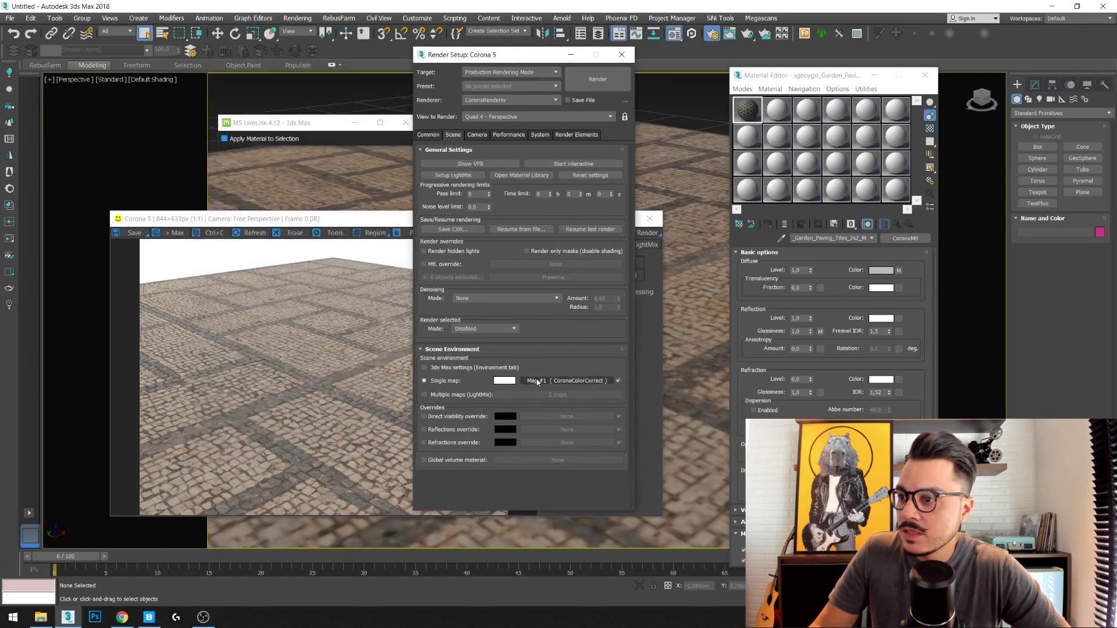
drag(773, 88, 780, 116)
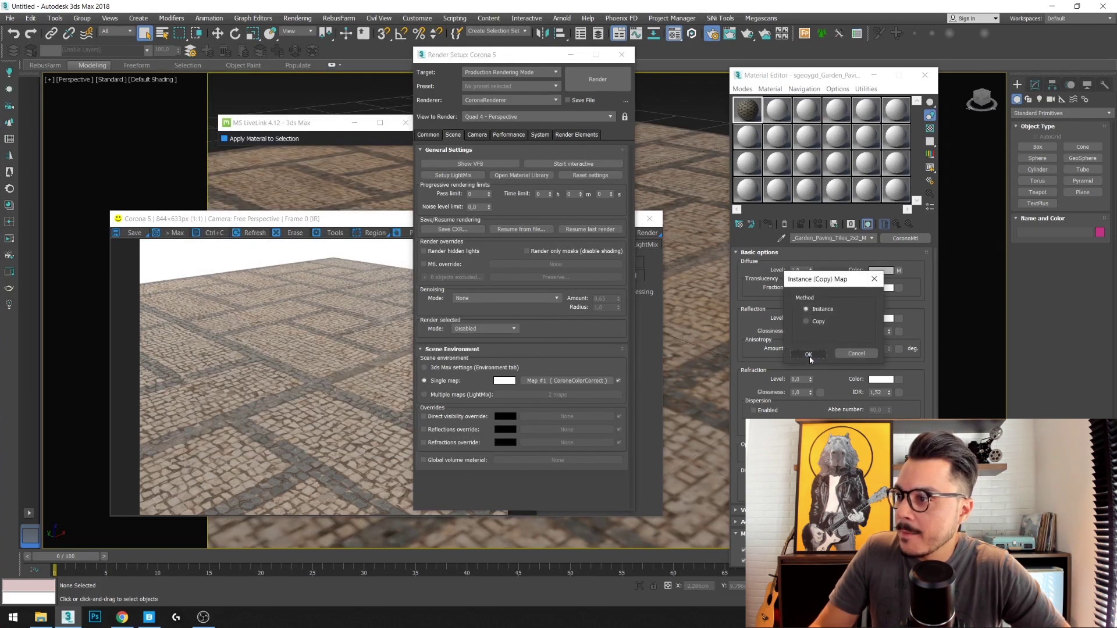
click(809, 354)
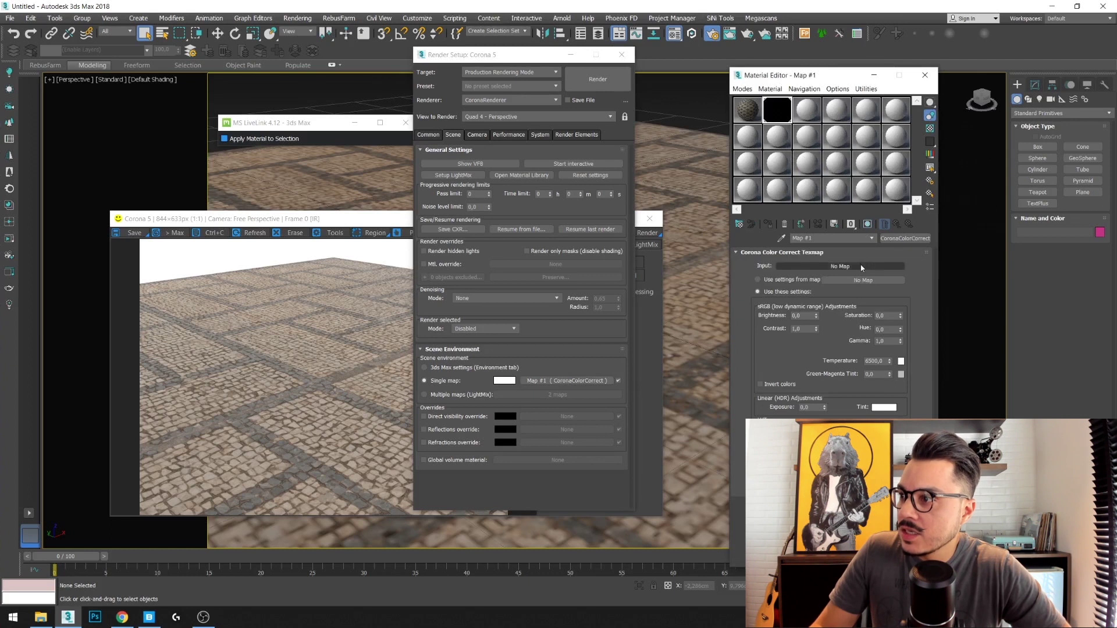
click(861, 265)
double_click(249, 146)
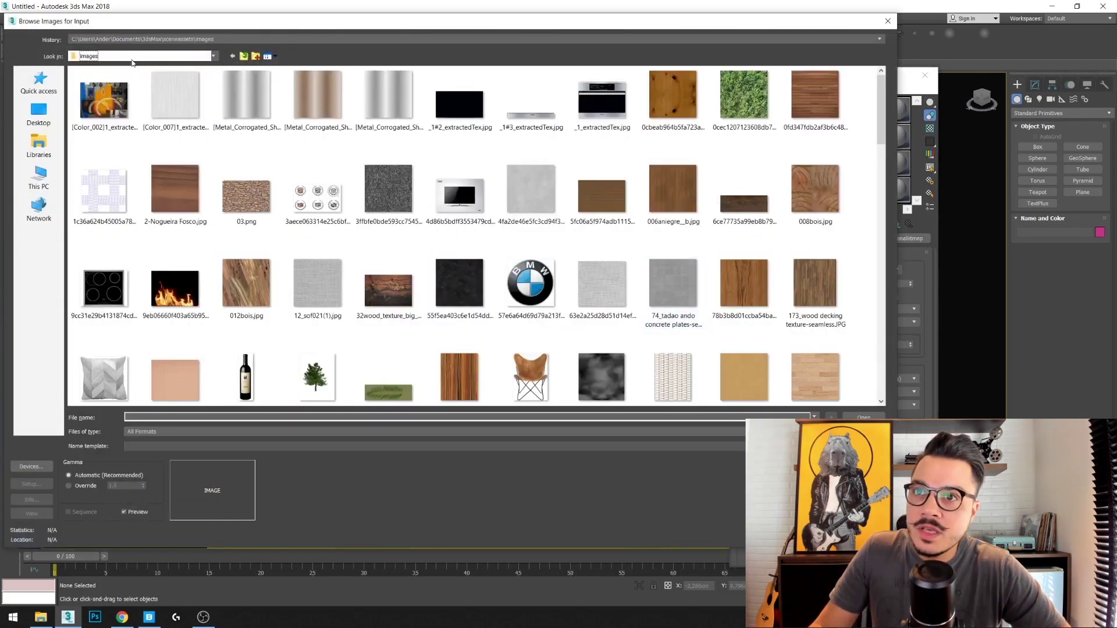
Browse to the Hdri > HDRI HAVEN folder on the TEXTURAS OFICINA3D drive
click(132, 56)
click(102, 275)
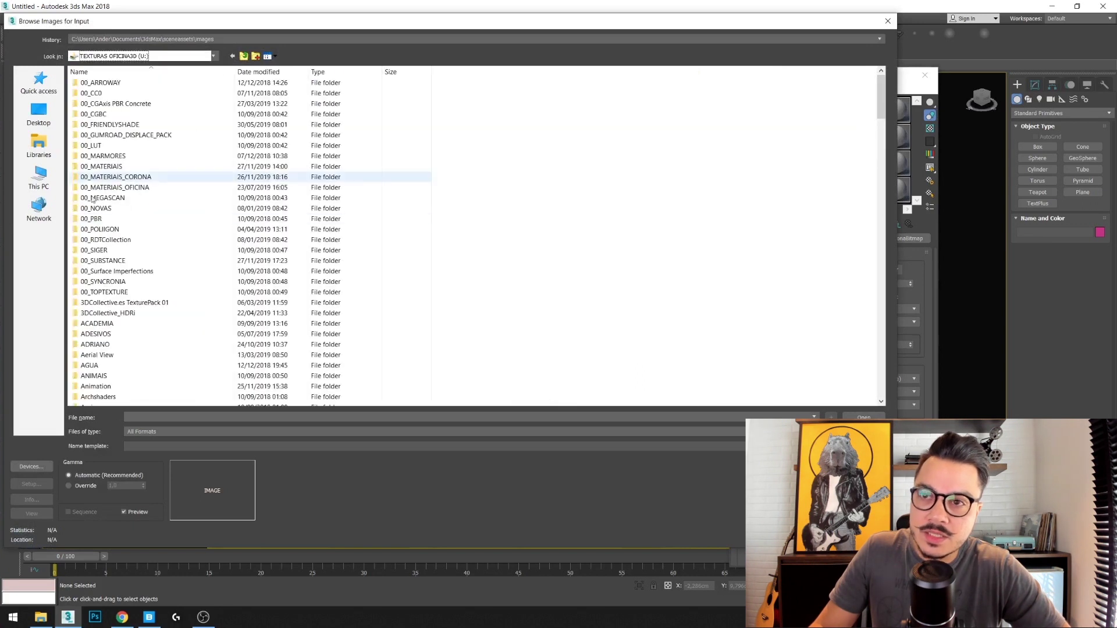
key(h)
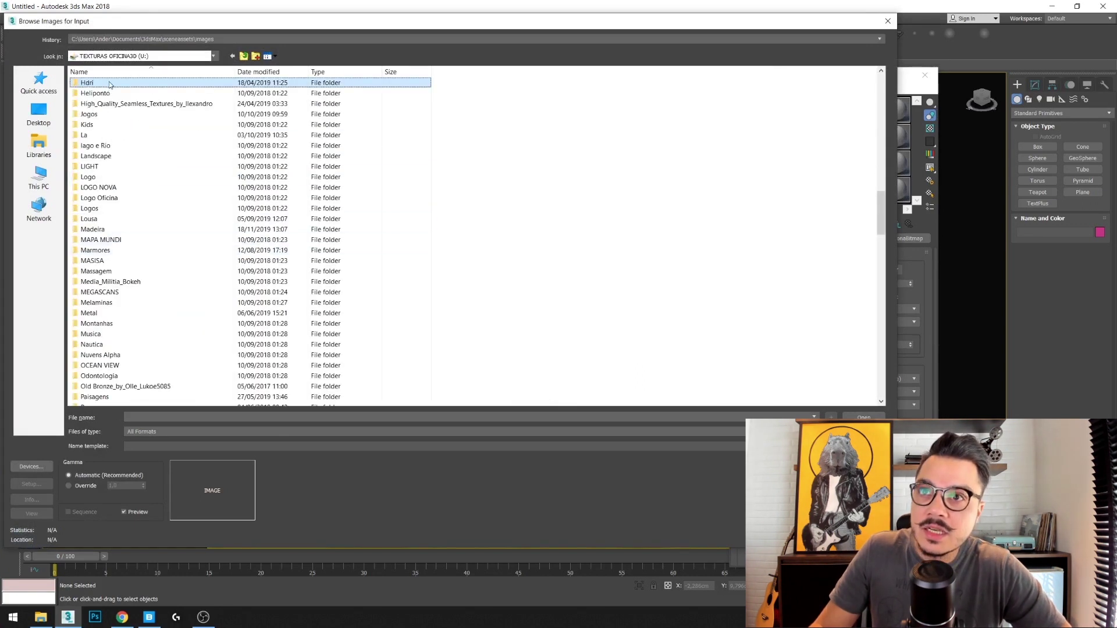
key(Return)
click(114, 187)
double_click(114, 187)
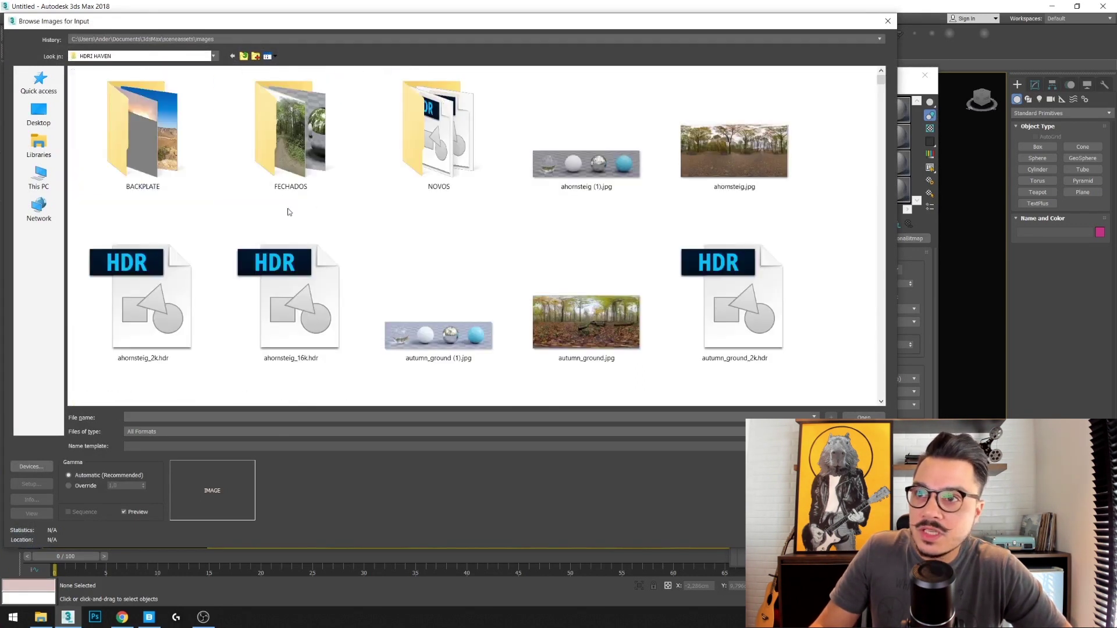
Load mud_road_2k.hdr as the CoronaBitmap environment image
scroll(443, 160, down, 3)
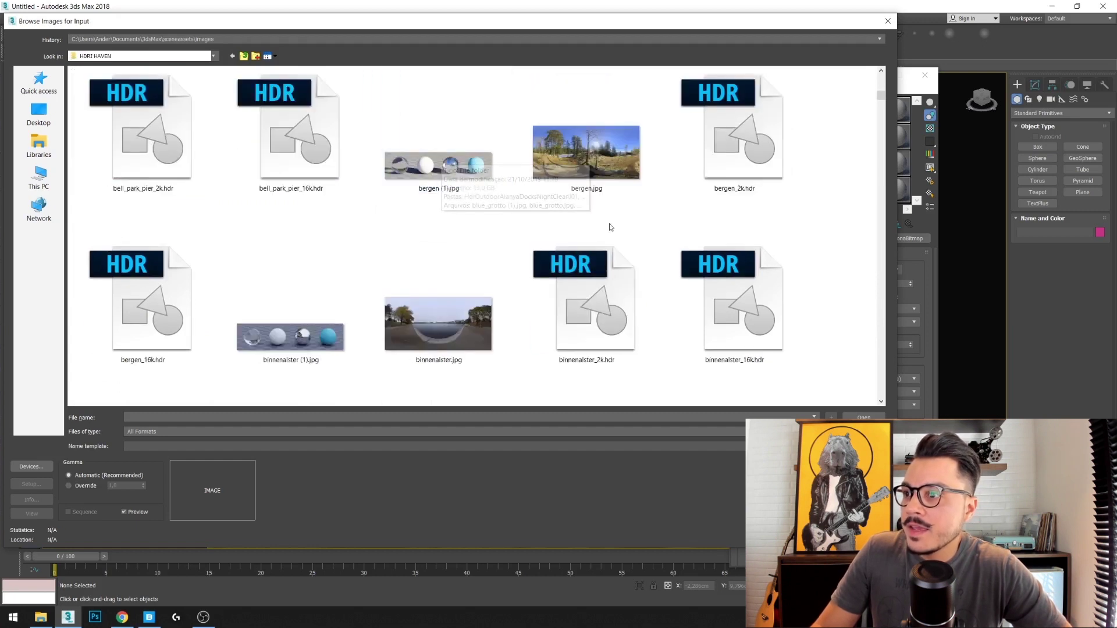
scroll(437, 159, down, 3)
scroll(227, 277, down, 2)
scroll(436, 233, down, 1)
scroll(562, 275, down, 2)
scroll(563, 275, down, 1)
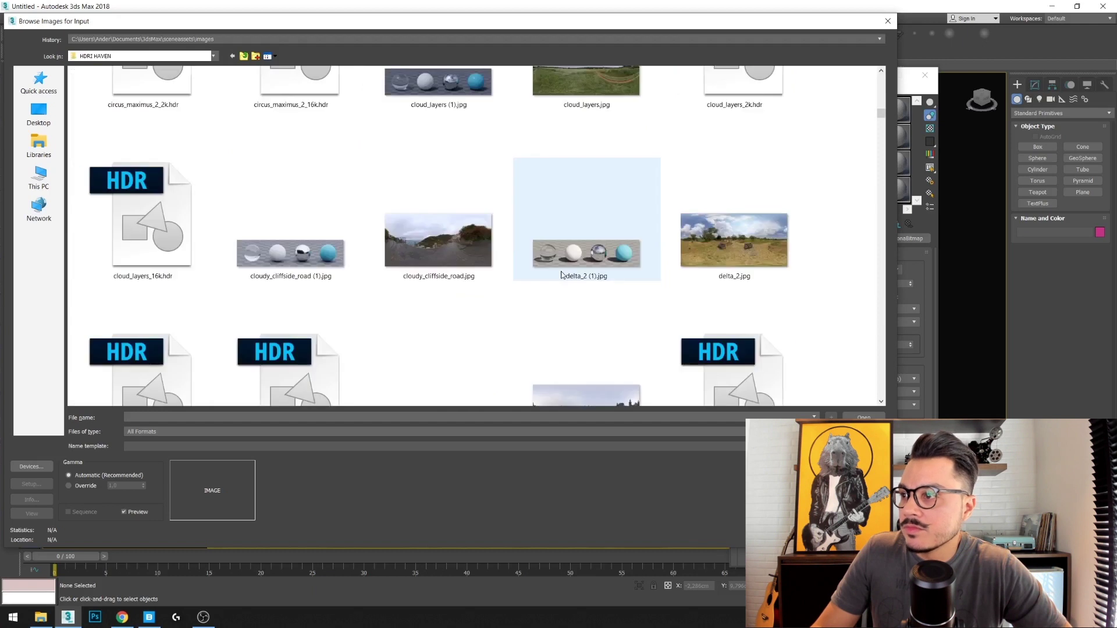
scroll(562, 275, down, 2)
scroll(562, 275, down, 2)
scroll(563, 276, down, 2)
scroll(562, 275, down, 3)
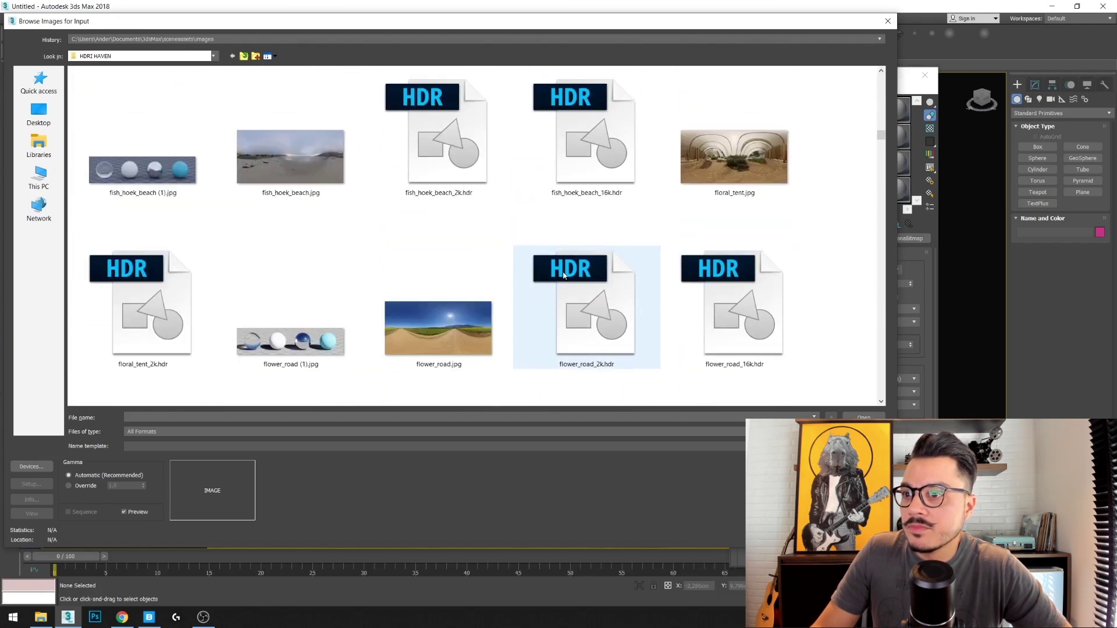
scroll(562, 275, down, 3)
scroll(564, 278, down, 3)
scroll(567, 282, down, 2)
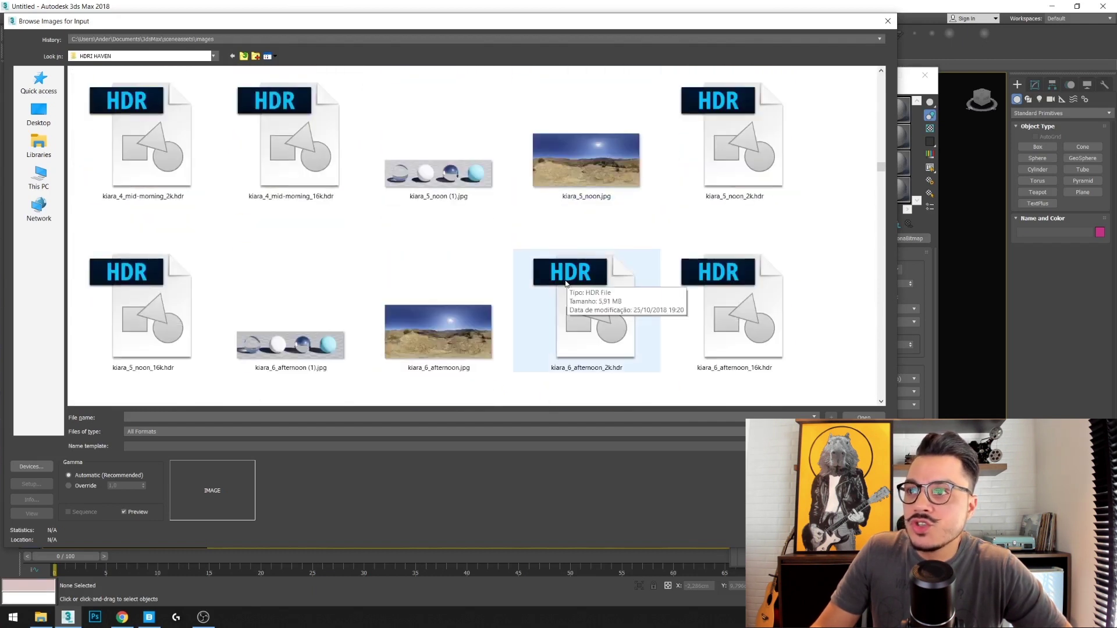
scroll(568, 283, down, 2)
scroll(568, 282, down, 2)
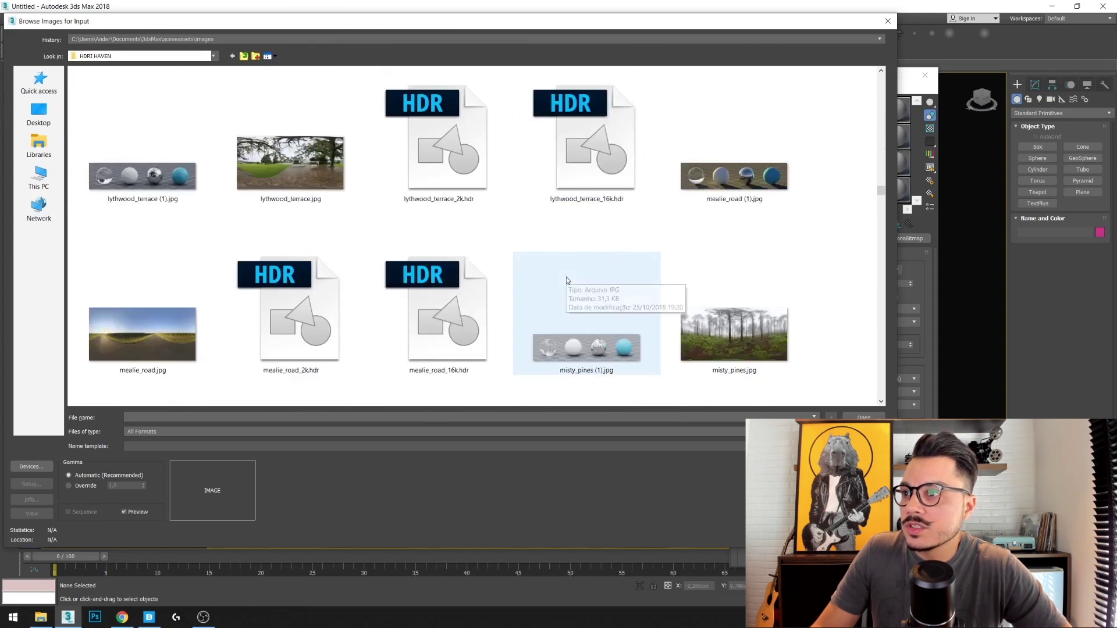
scroll(568, 282, down, 2)
scroll(815, 245, down, 2)
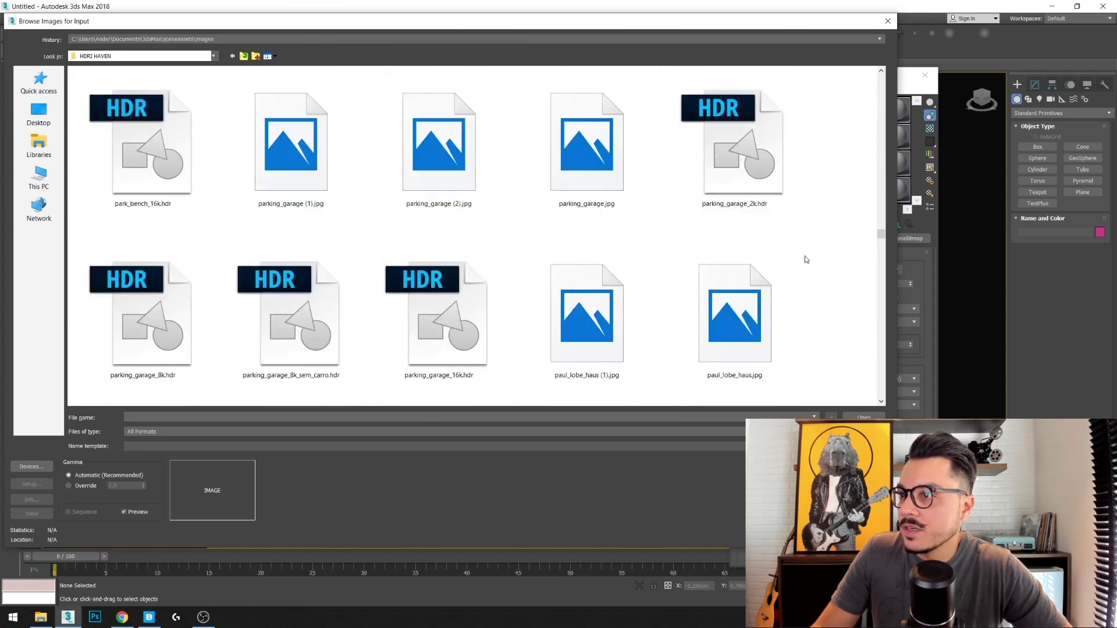
scroll(806, 261, up, 1)
scroll(806, 262, up, 1)
scroll(806, 262, up, 1)
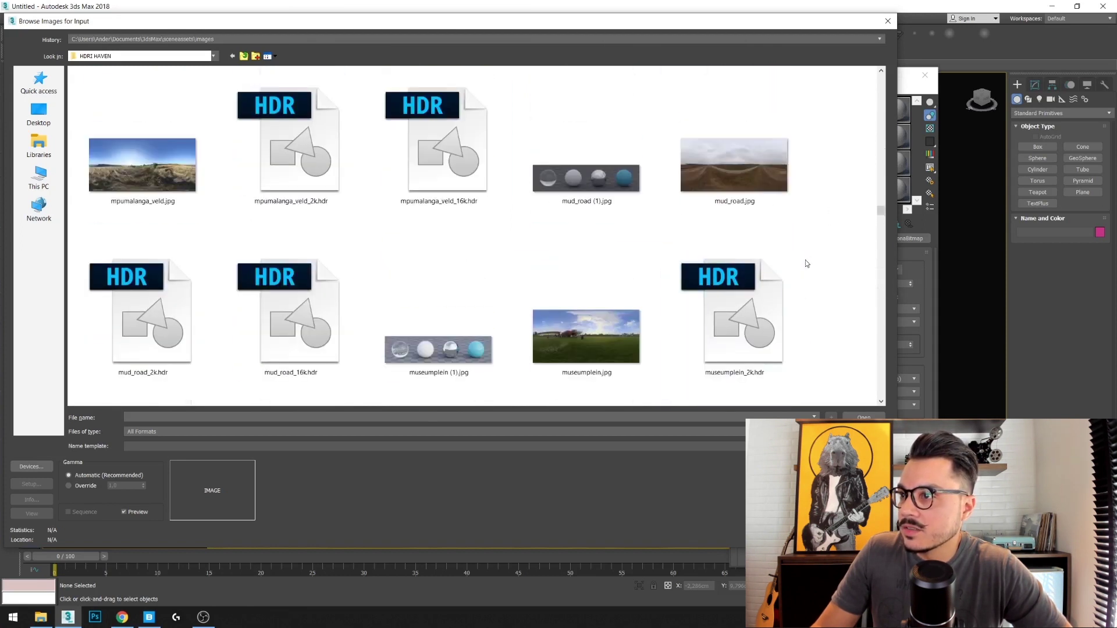
double_click(138, 323)
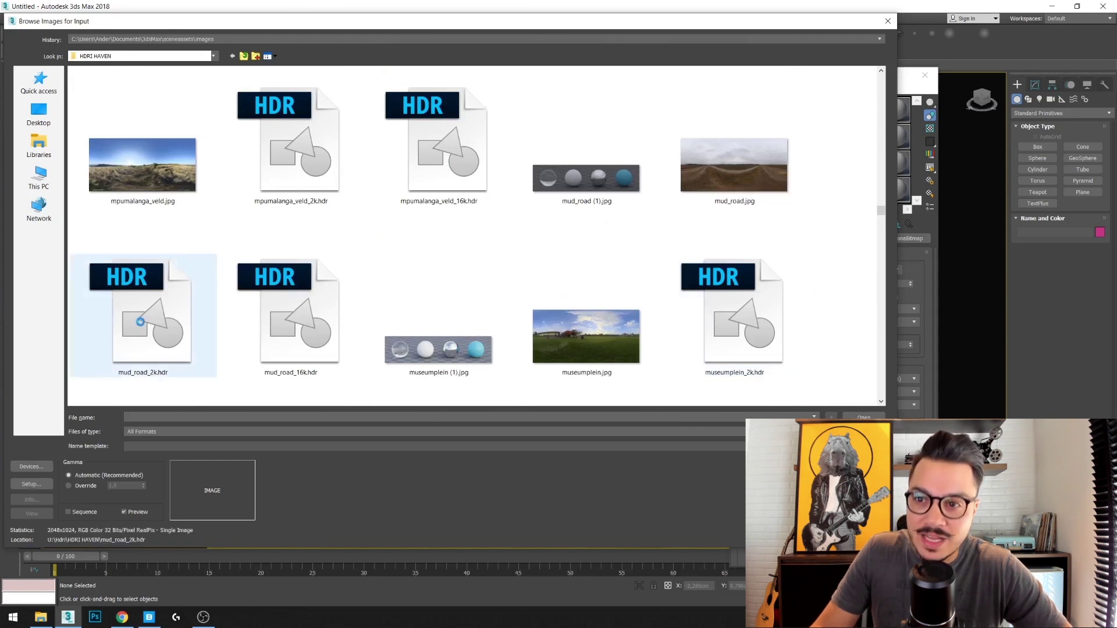
click(175, 250)
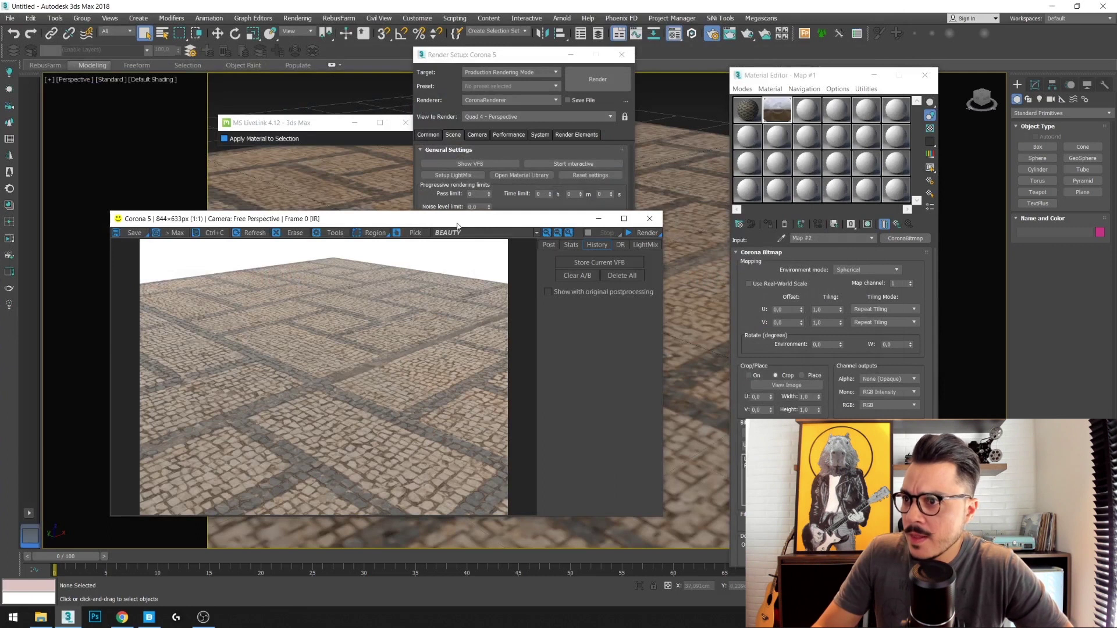
Re-render with HDRI lighting and apply a brighter LUT preset, keeping its opacity at 1.0
drag(459, 219, 411, 185)
click(596, 200)
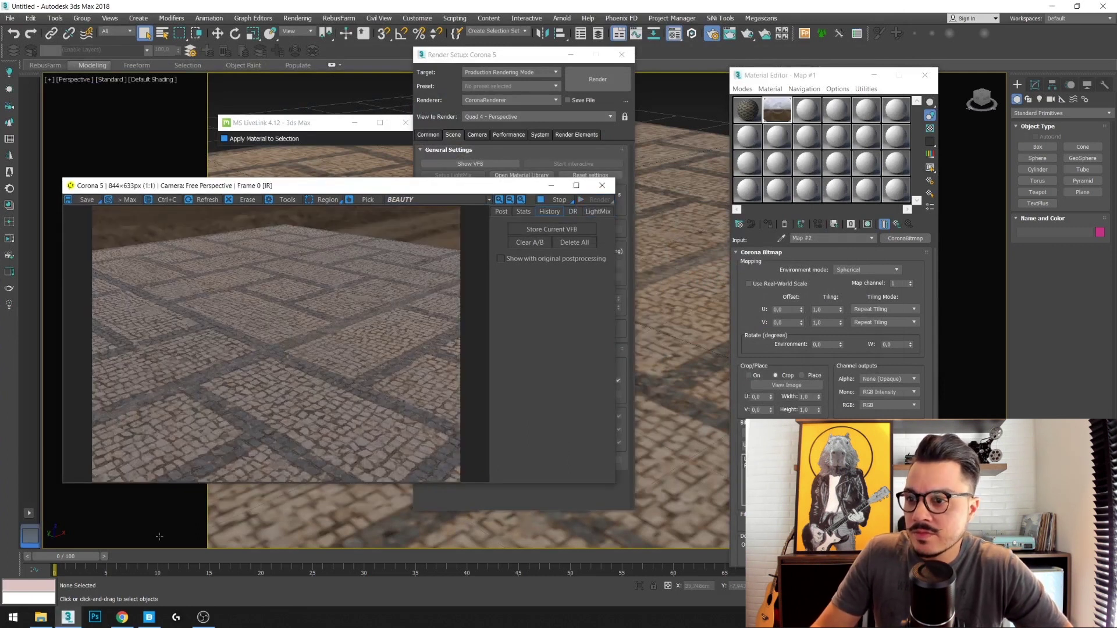
click(500, 212)
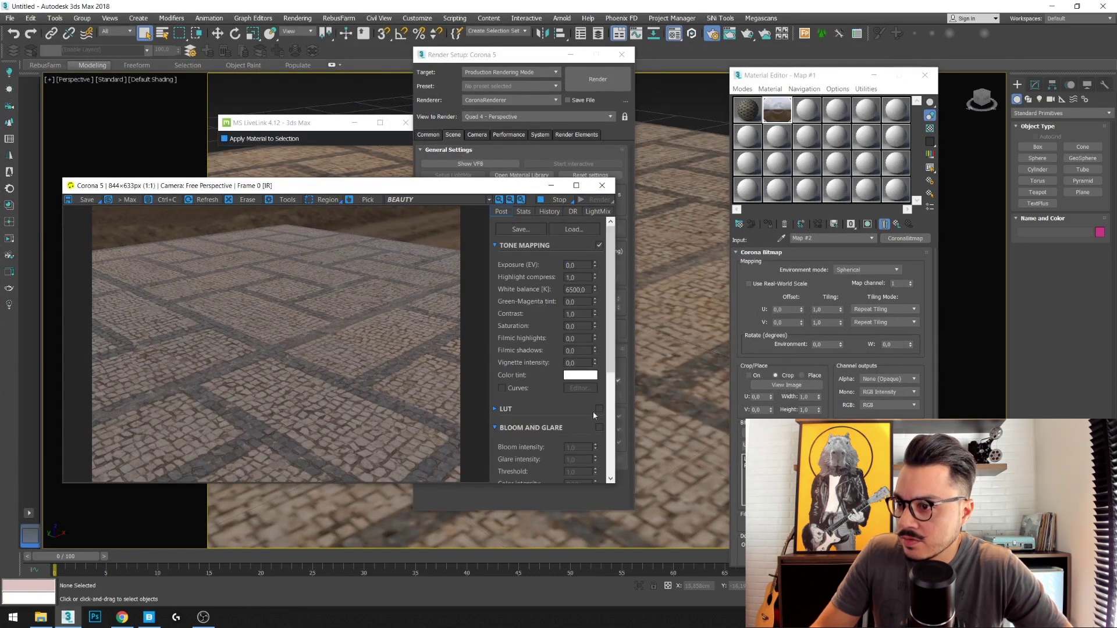
click(496, 413)
scroll(592, 424, down, 1)
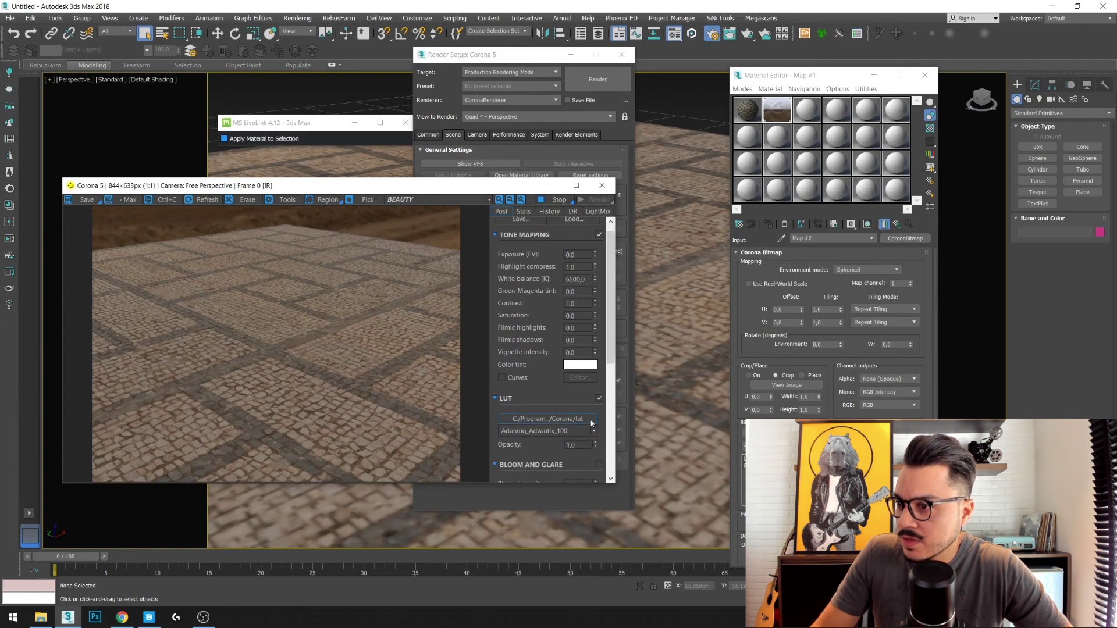
click(593, 430)
drag(595, 478, 592, 611)
click(569, 601)
double_click(573, 455)
key(Return)
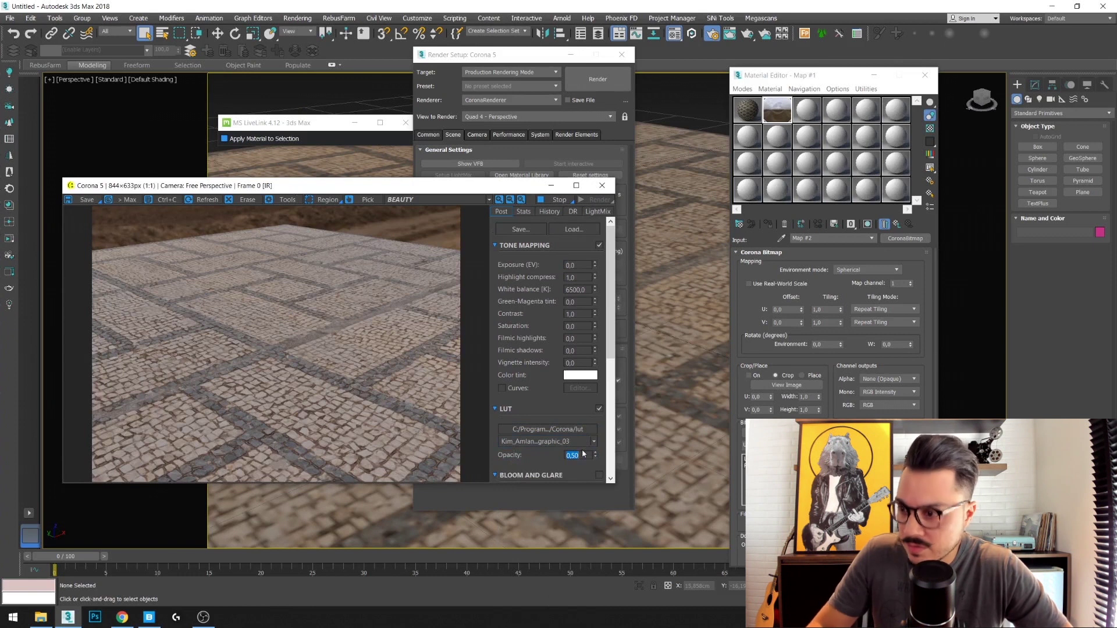
text(1)
key(Return)
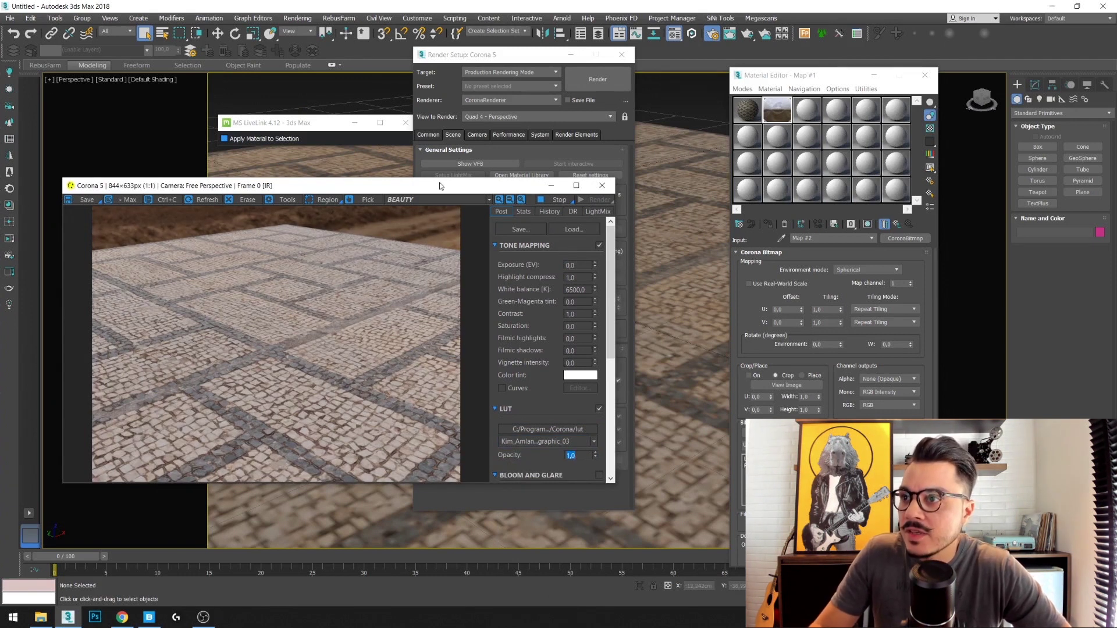
Move the render and LiveLink windows aside and orbit across the mosaic plane
drag(439, 188, 764, 121)
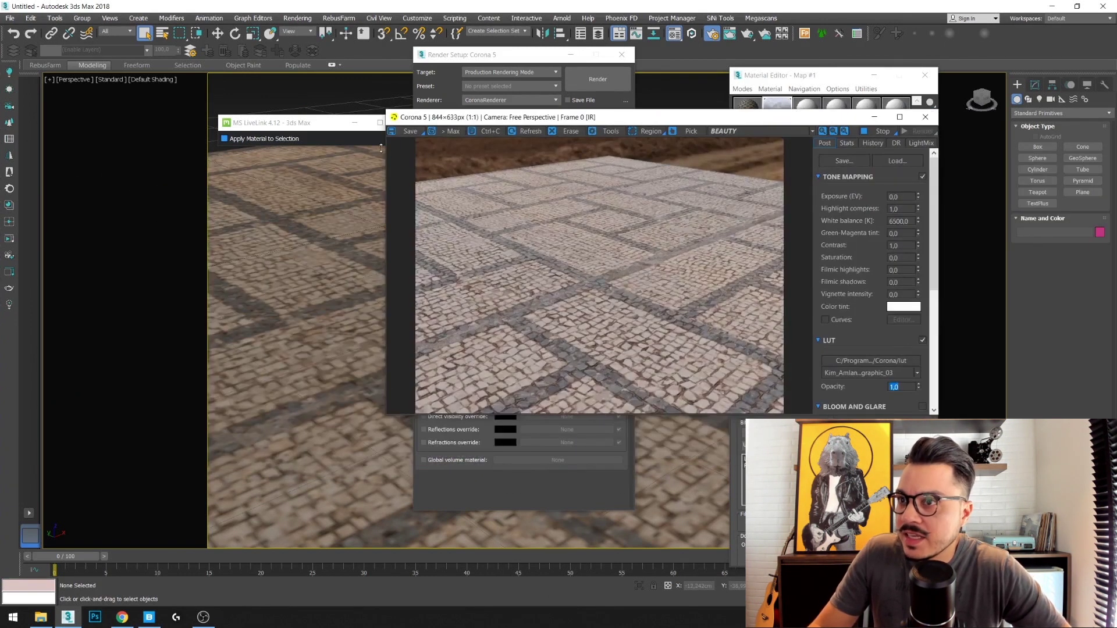
drag(317, 128, 212, 104)
alt+middle_drag(274, 332, 283, 320)
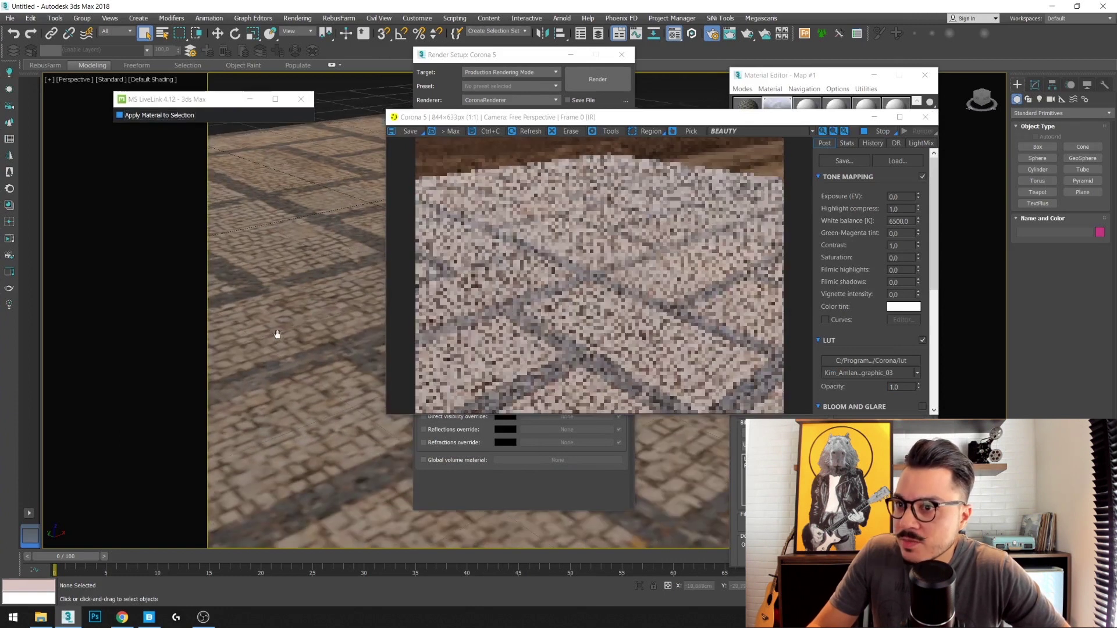
mouse_move(283, 319)
alt+middle_down()
mouse_move(274, 261)
mouse_move(237, 349)
alt+middle_up()
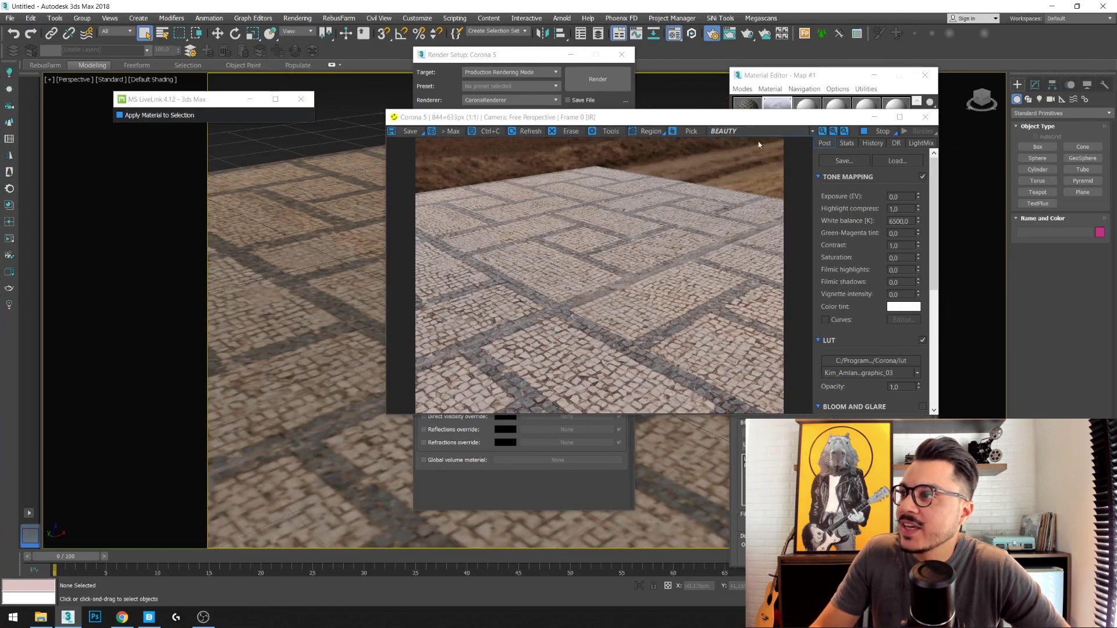
Stop the render, close the frame buffer, Material Editor and Render Setup, and frame the whole plane
click(889, 131)
click(924, 117)
click(924, 75)
key(F10)
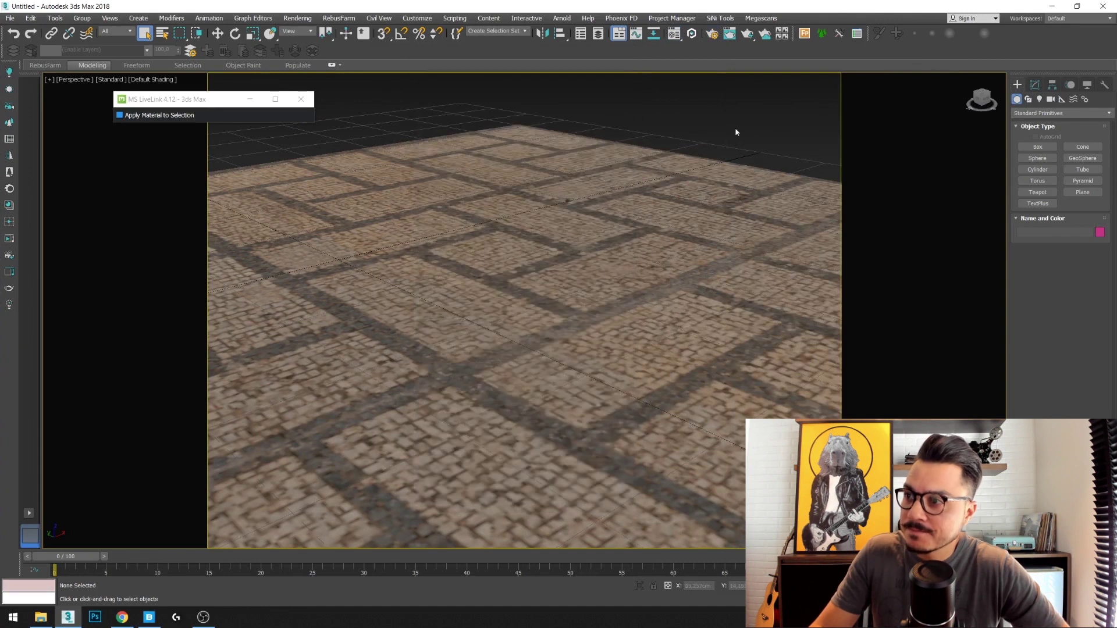
key(z)
alt+middle_drag(593, 236, 450, 415)
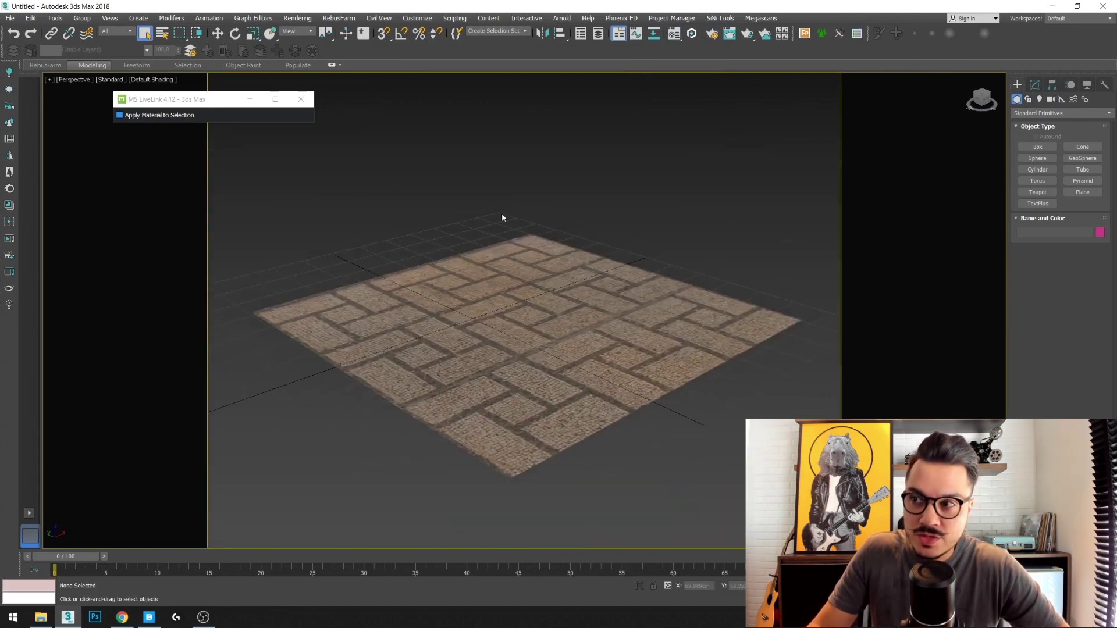
click(149, 616)
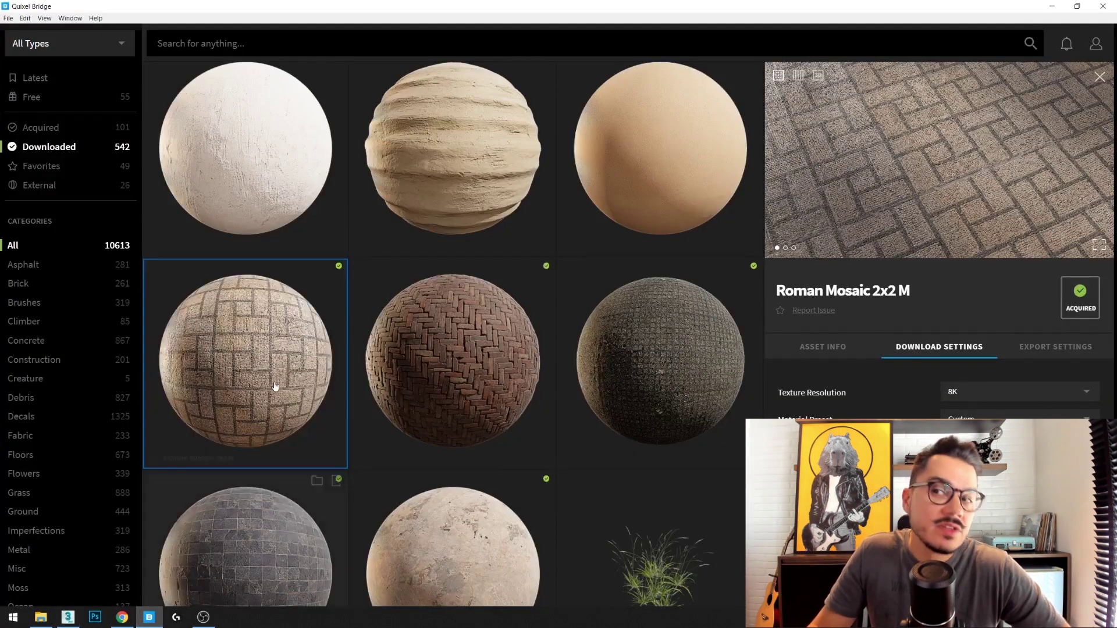
Find Concrete Barrier in the Downloaded grid and export it to 3ds Max via LiveLink
scroll(429, 324, down, 2)
scroll(429, 294, down, 3)
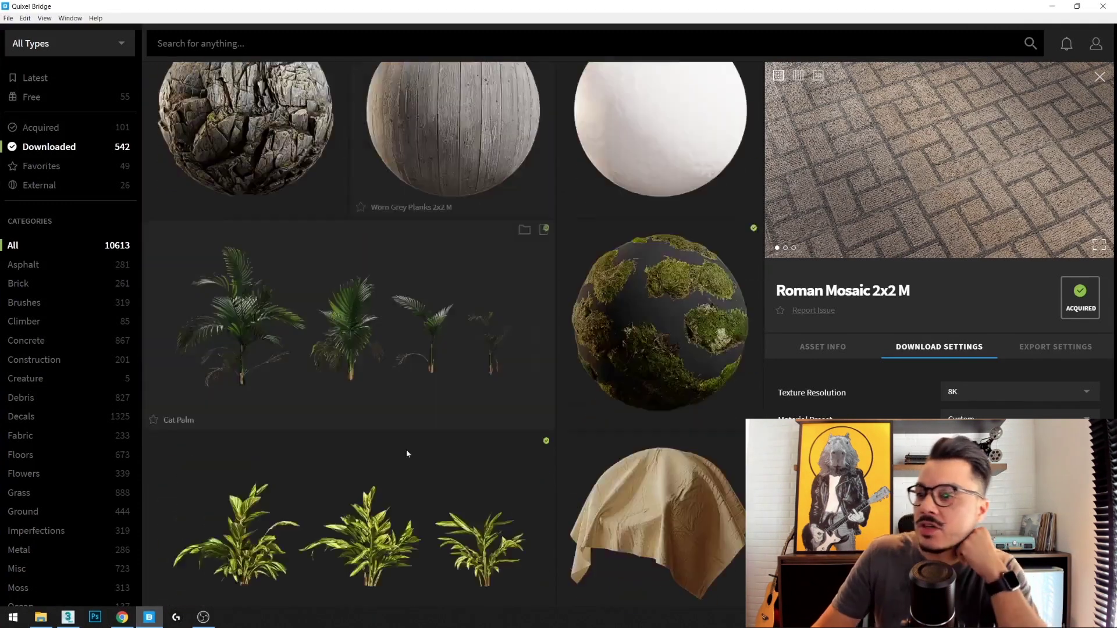
scroll(407, 451, down, 3)
scroll(466, 355, down, 3)
scroll(489, 358, down, 3)
scroll(492, 369, down, 3)
scroll(582, 384, down, 2)
scroll(607, 395, down, 3)
scroll(608, 391, down, 2)
scroll(608, 396, down, 2)
scroll(605, 404, down, 2)
scroll(602, 407, down, 3)
scroll(598, 411, down, 3)
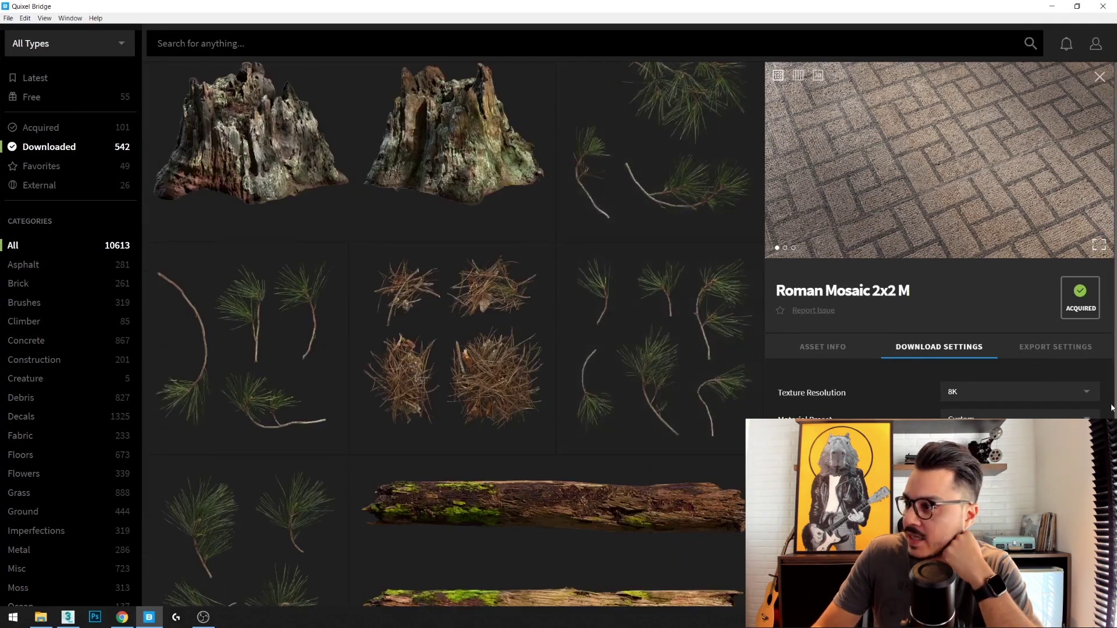
scroll(567, 410, down, 3)
scroll(566, 410, down, 3)
scroll(566, 410, down, 3)
scroll(567, 410, down, 3)
scroll(613, 400, down, 3)
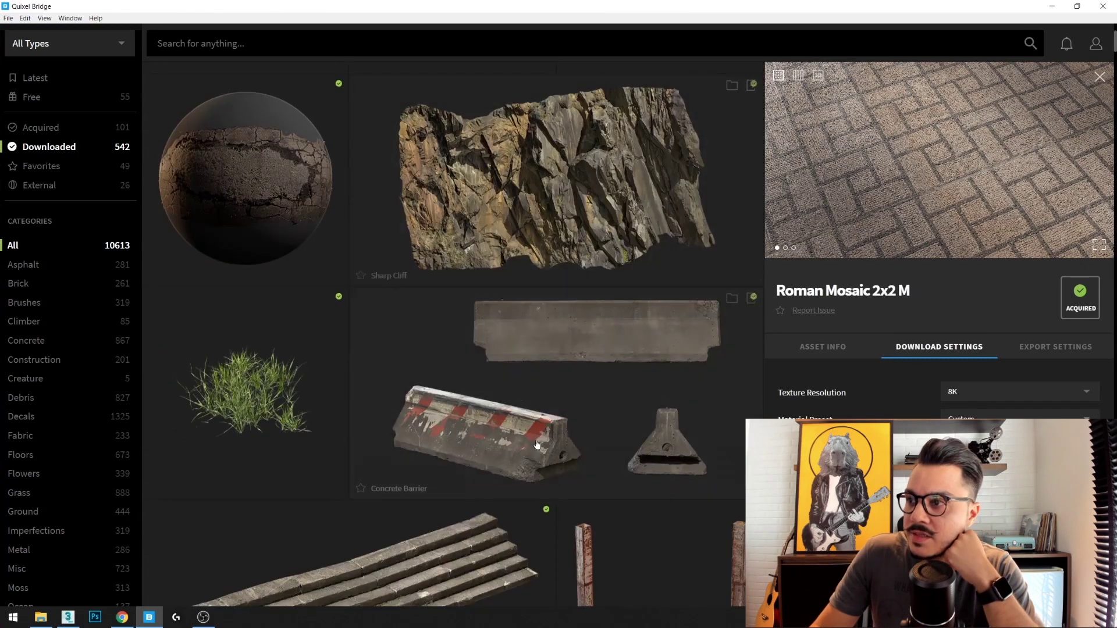
scroll(514, 396, down, 3)
scroll(511, 227, up, 1)
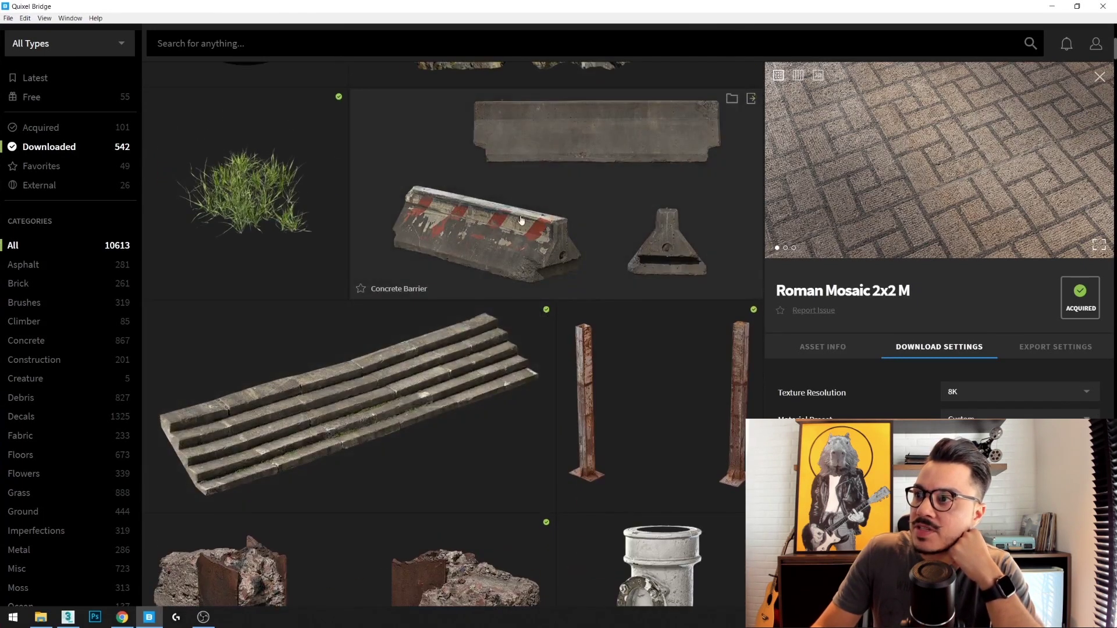
click(652, 234)
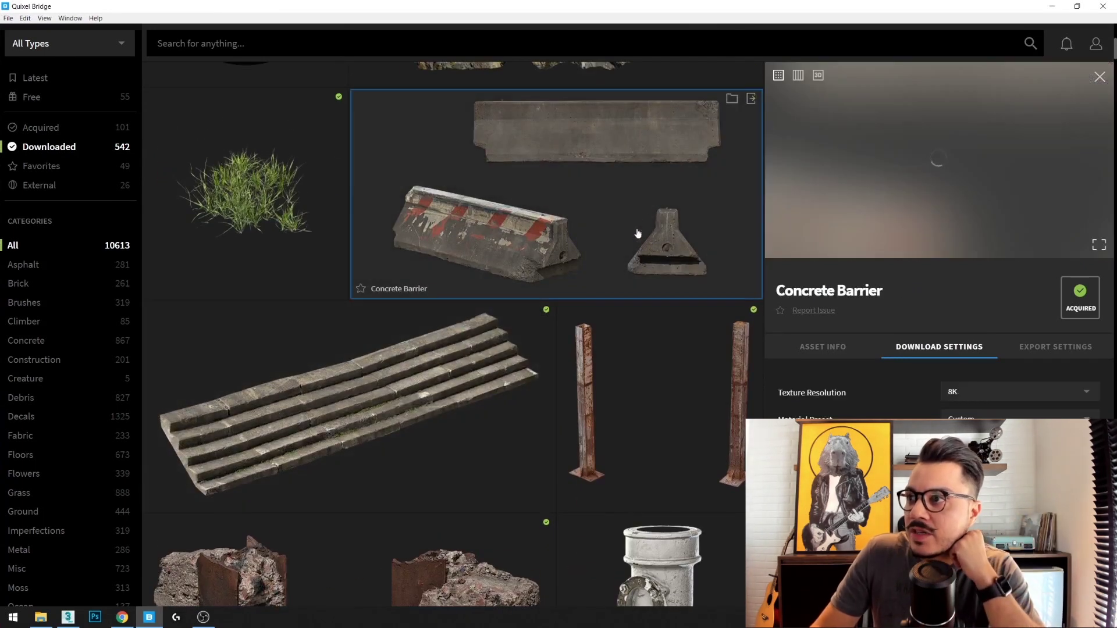
click(750, 100)
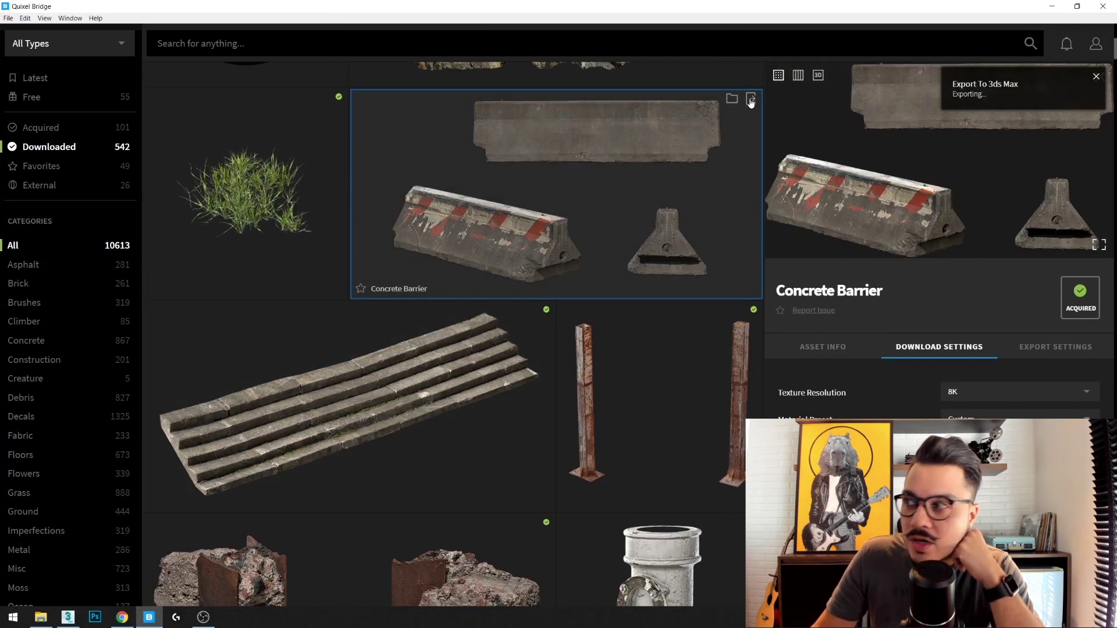
click(750, 101)
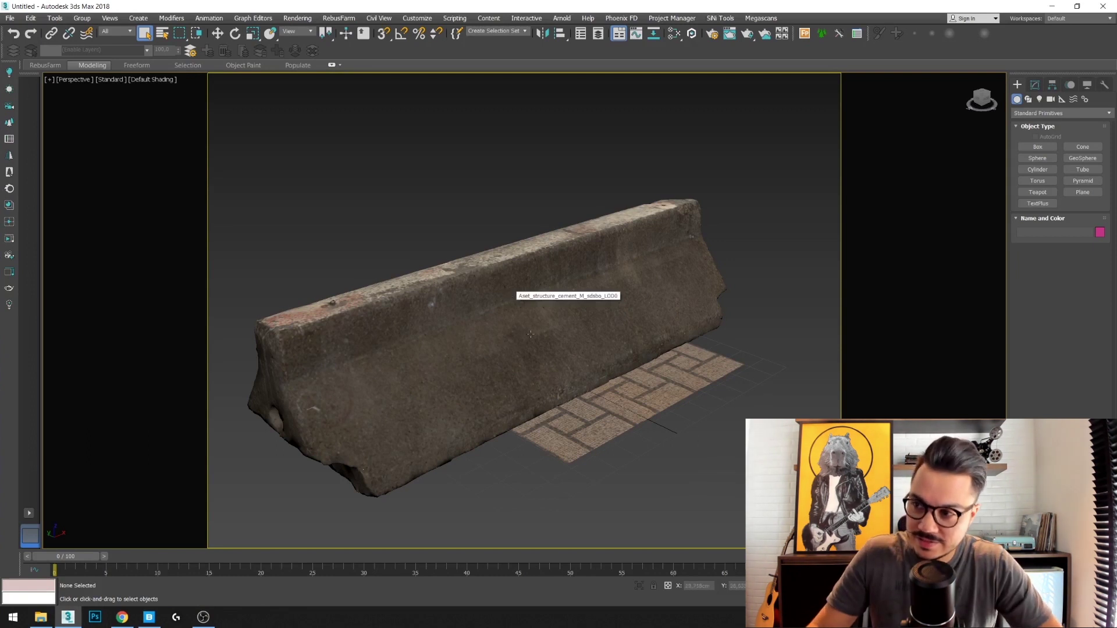
Orbit and zoom around the imported concrete barrier, then start an interactive Corona render
scroll(521, 333, down, 3)
click(505, 332)
alt+middle_drag(439, 378, 528, 414)
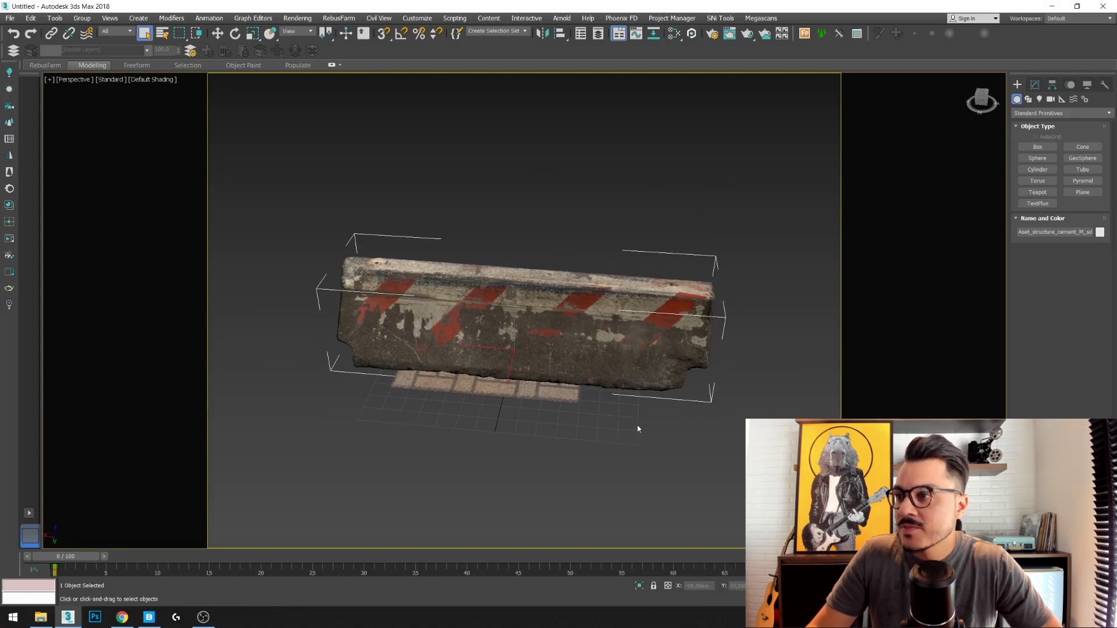
alt+middle_drag(638, 428, 613, 424)
click(559, 405)
scroll(526, 345, up, 4)
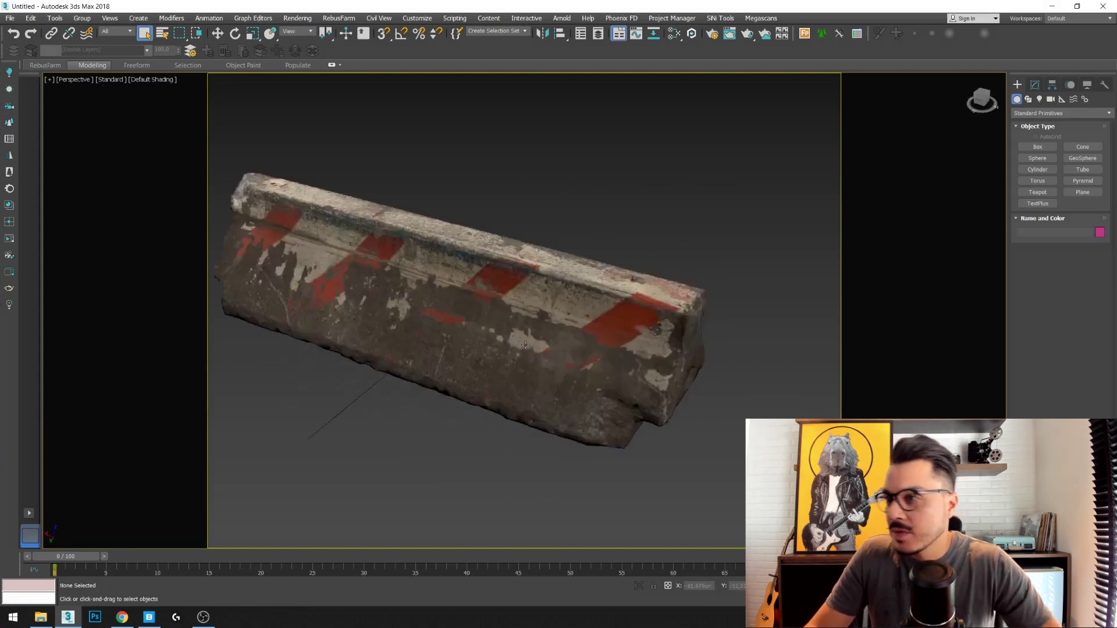
scroll(474, 312, up, 2)
scroll(489, 320, down, 5)
alt+middle_drag(494, 326, 507, 329)
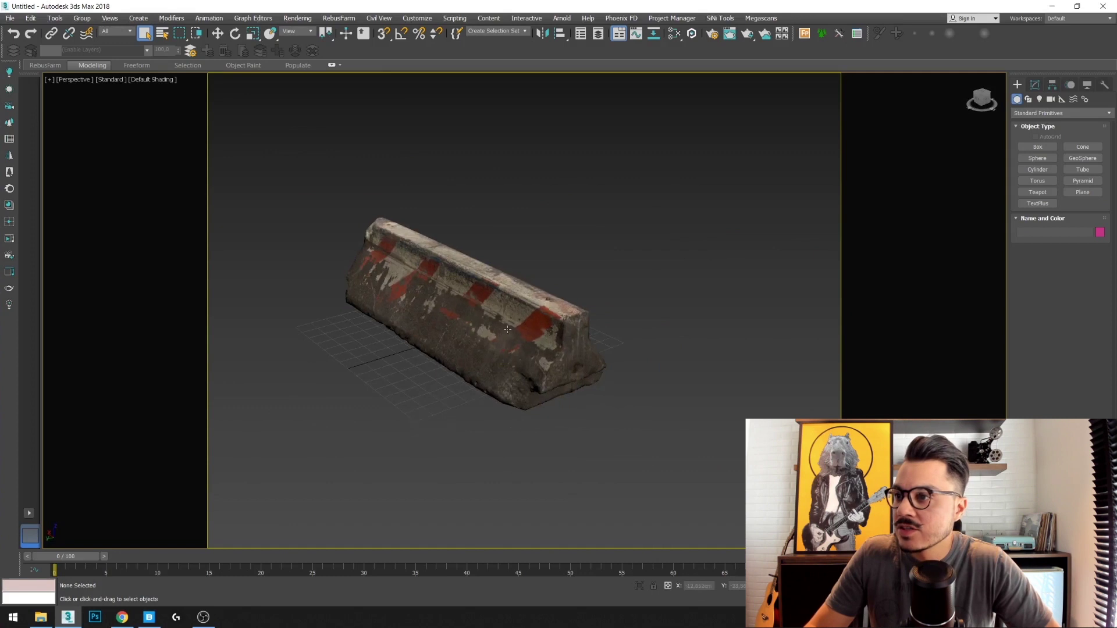
scroll(507, 329, up, 5)
scroll(528, 281, down, 4)
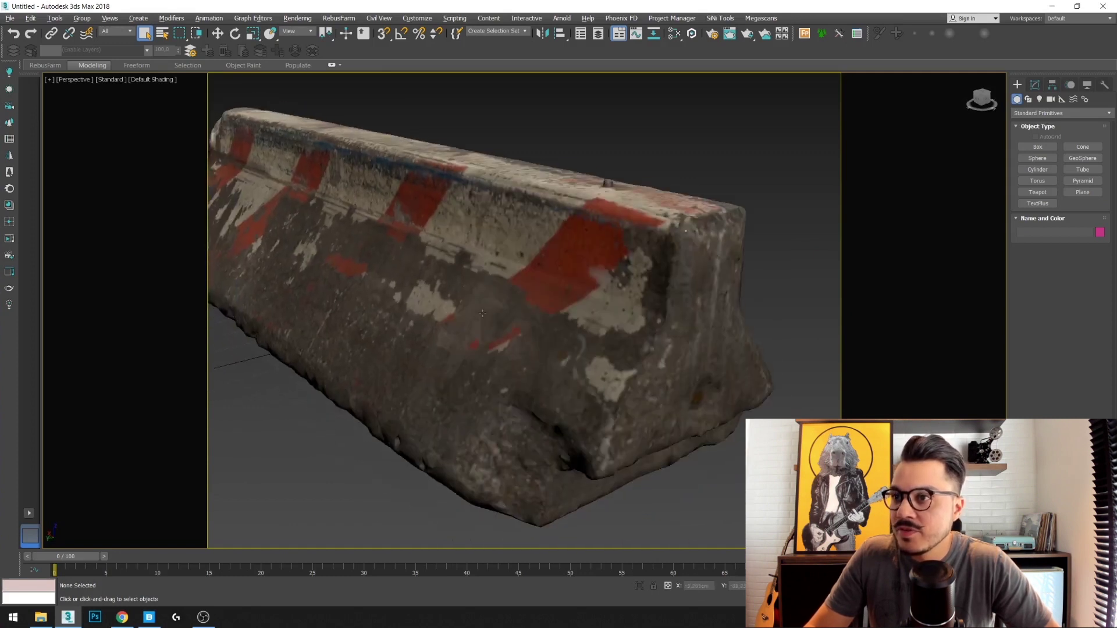
scroll(487, 337, up, 3)
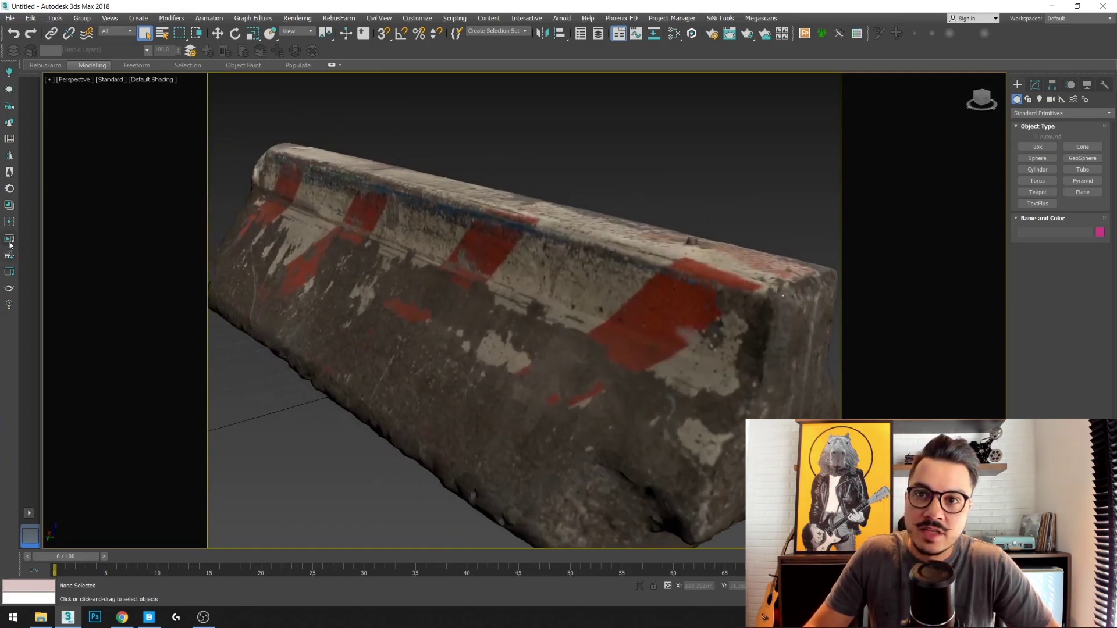
click(10, 243)
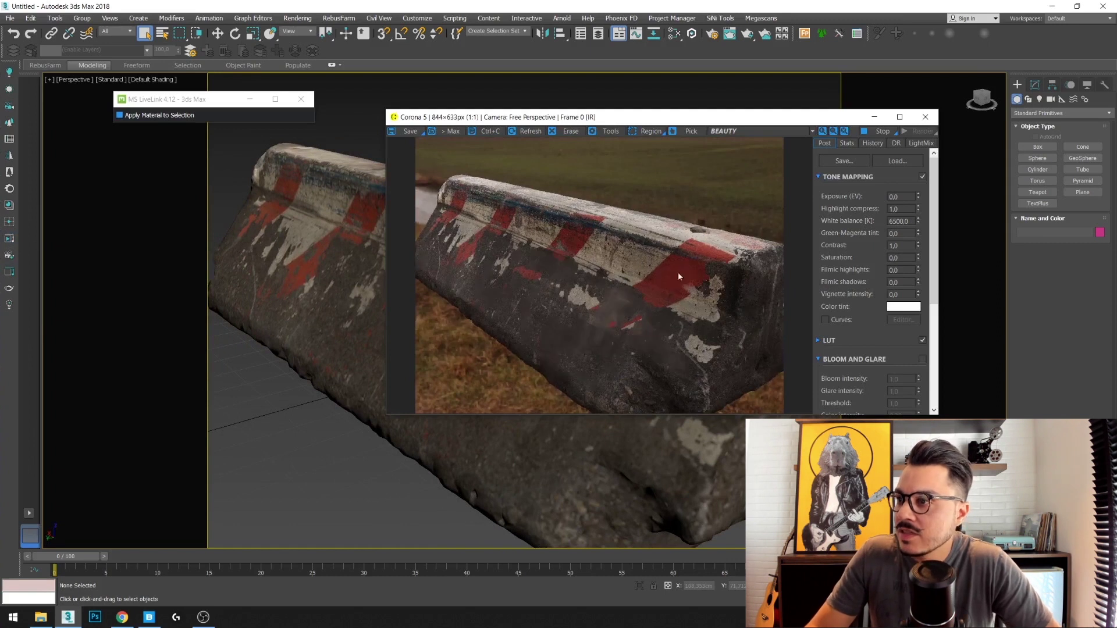
Orbit the barrier as Corona IR updates, checking it in wireframe and back to shaded
mouse_move(336, 425)
alt+middle_down()
mouse_move(417, 452)
mouse_move(394, 414)
alt+middle_up()
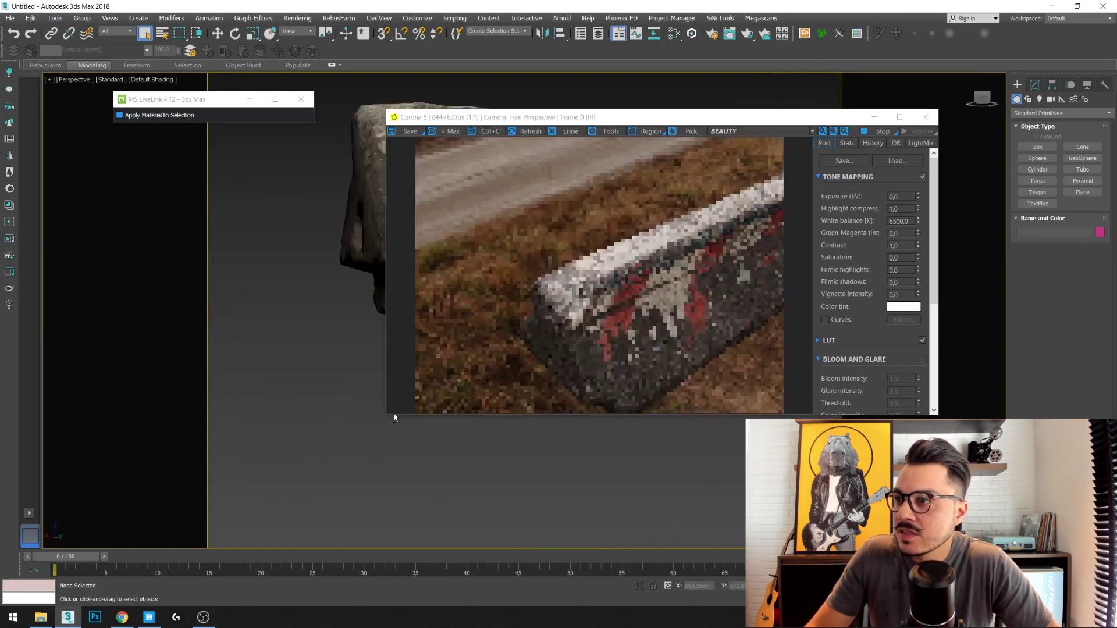
scroll(446, 444, up, 5)
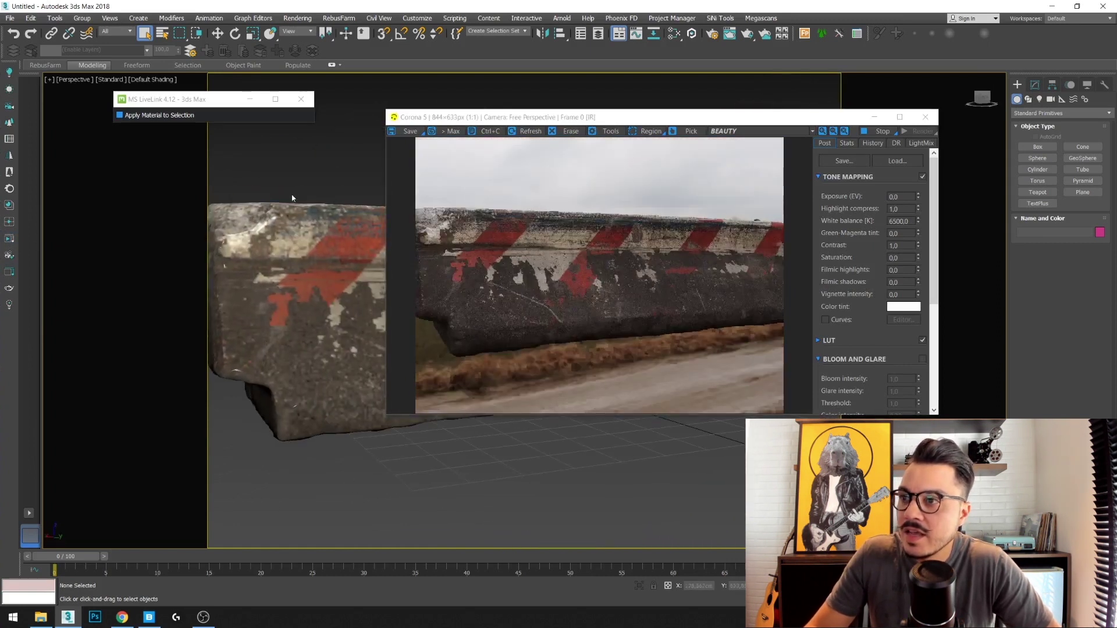
scroll(296, 213, up, 5)
alt+middle_drag(296, 230, 253, 262)
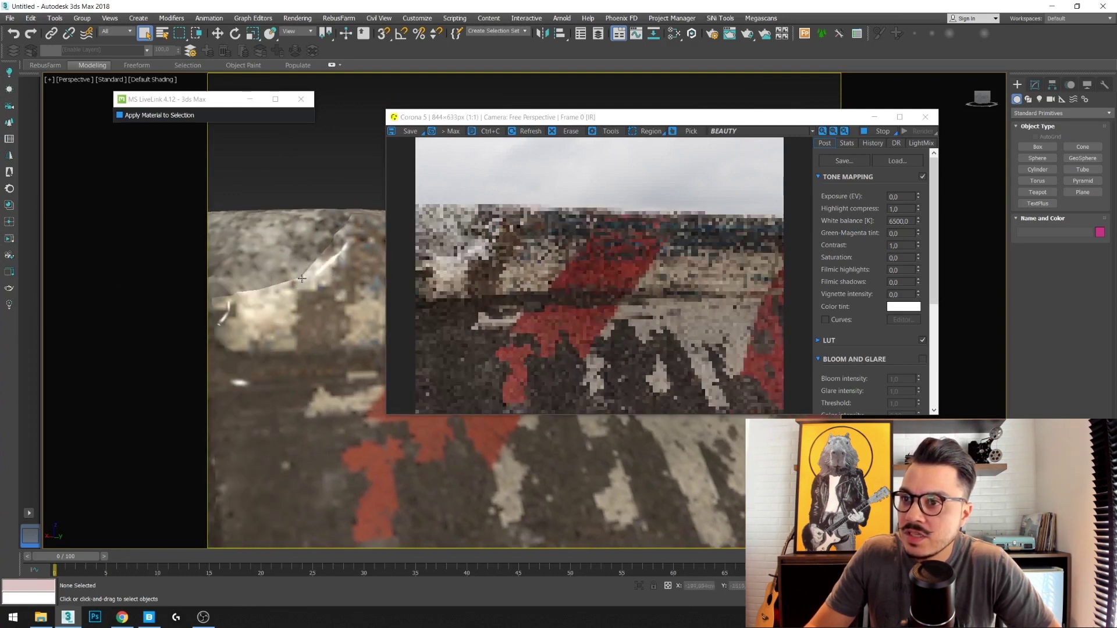
key(F3)
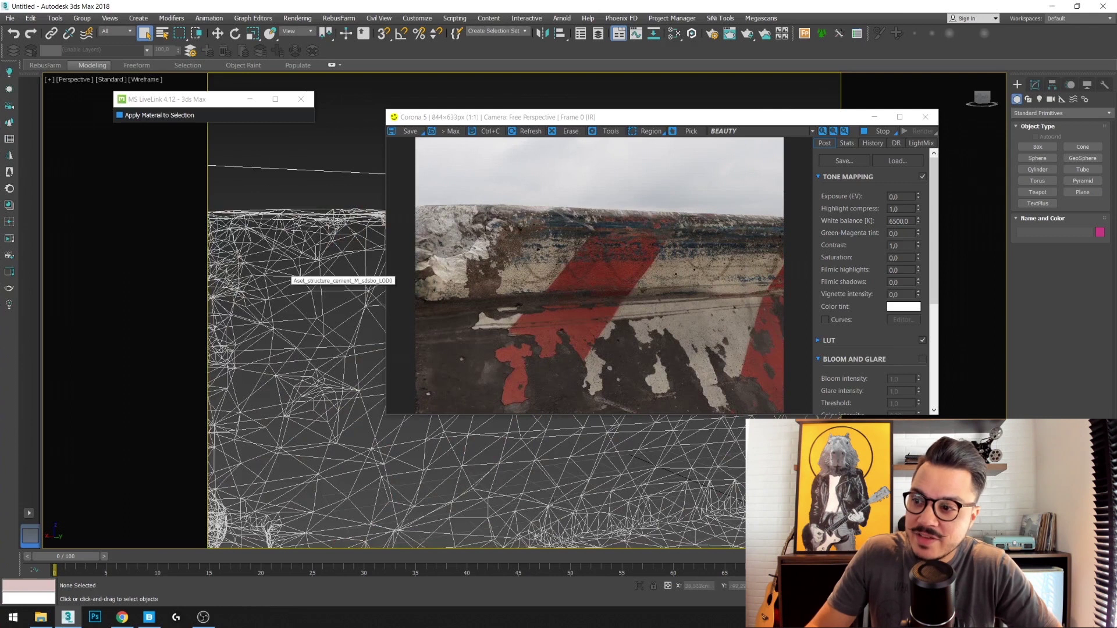
key(F3)
mouse_move(438, 273)
alt+middle_down()
mouse_move(452, 506)
mouse_move(357, 413)
alt+middle_up()
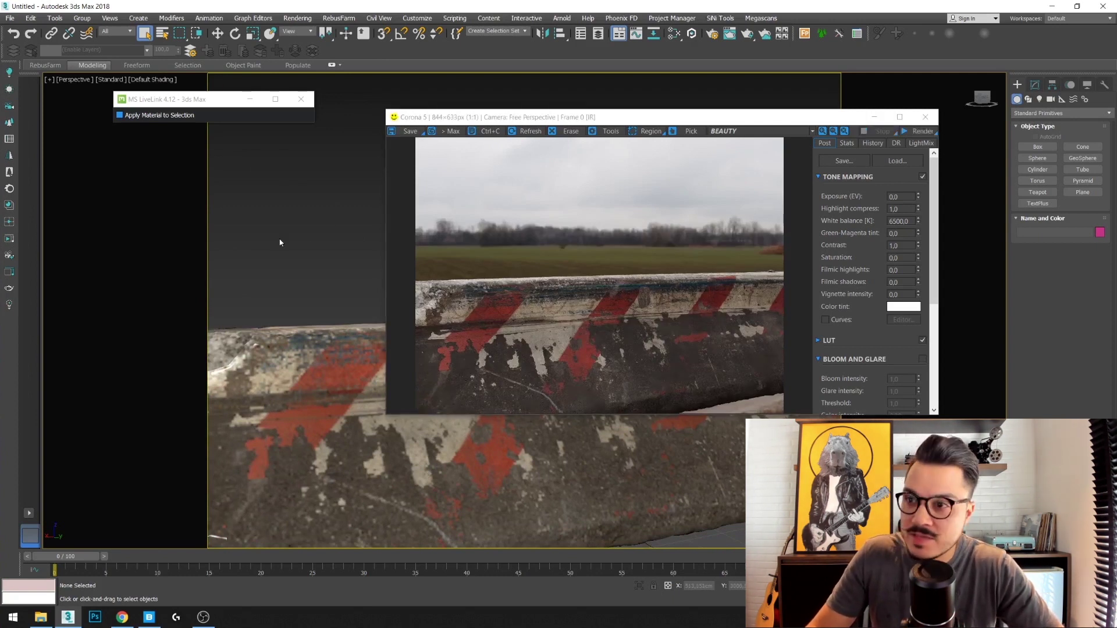
click(149, 616)
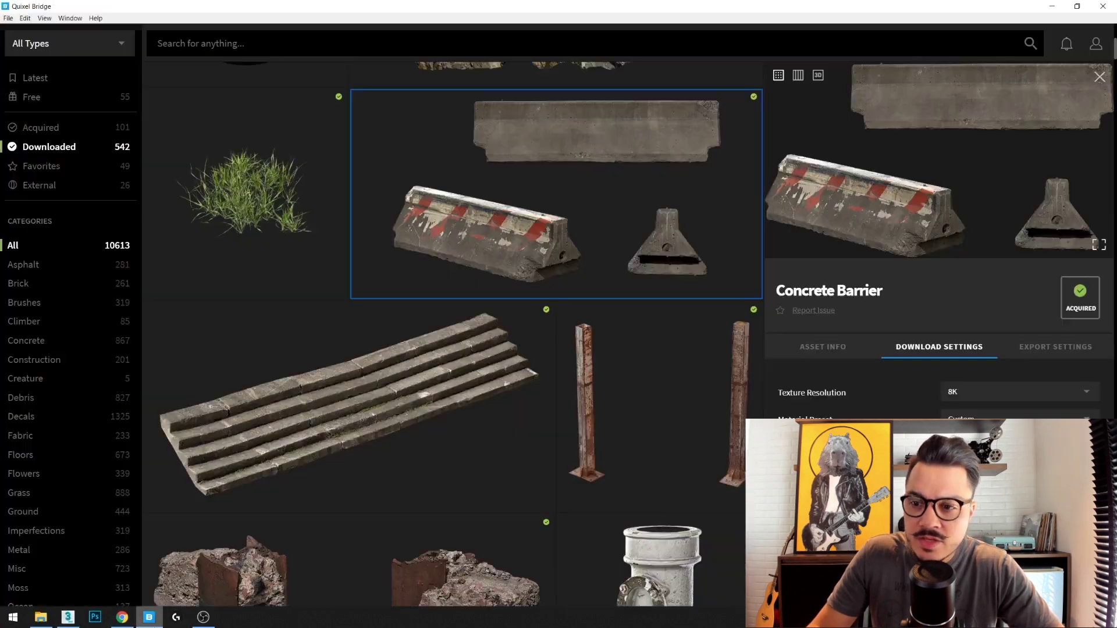
Open Icelandic Rock Assembly from the Downloaded grid, then minimize Bridge to return to 3ds Max
scroll(455, 325, down, 3)
scroll(455, 325, down, 5)
scroll(455, 325, down, 5)
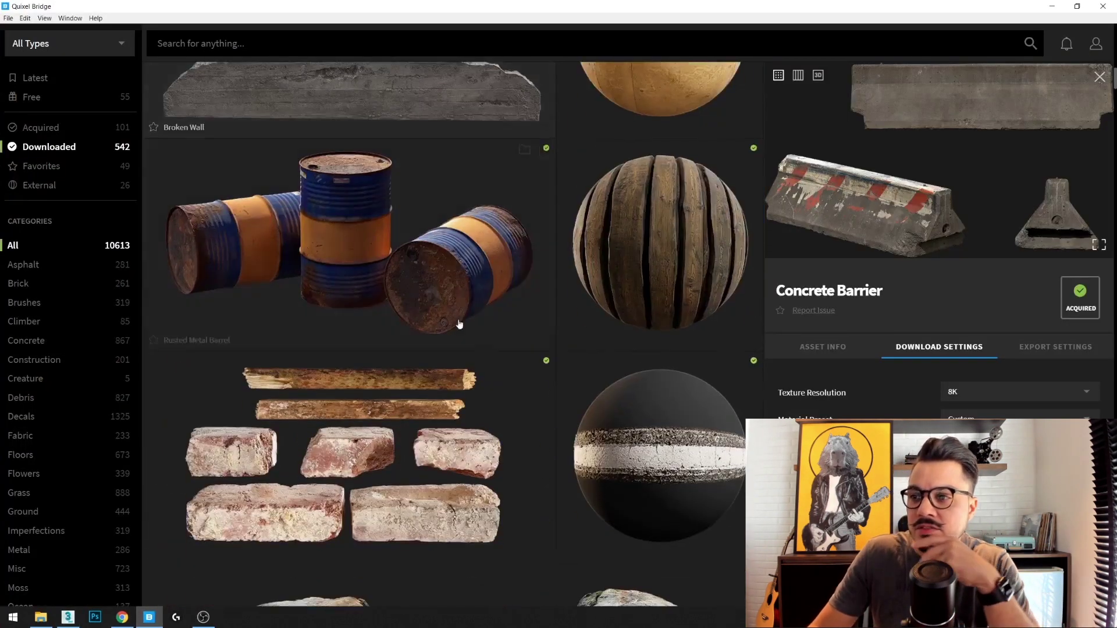
scroll(459, 329, down, 5)
scroll(463, 341, down, 5)
scroll(465, 349, down, 5)
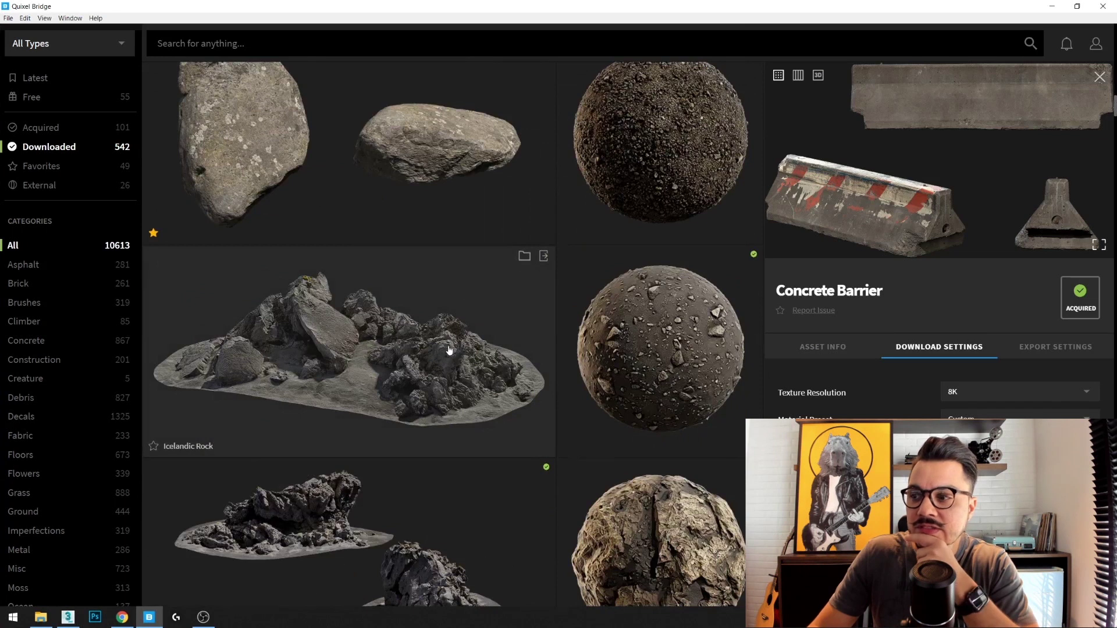
scroll(452, 348, down, 5)
scroll(473, 356, down, 5)
scroll(473, 357, down, 5)
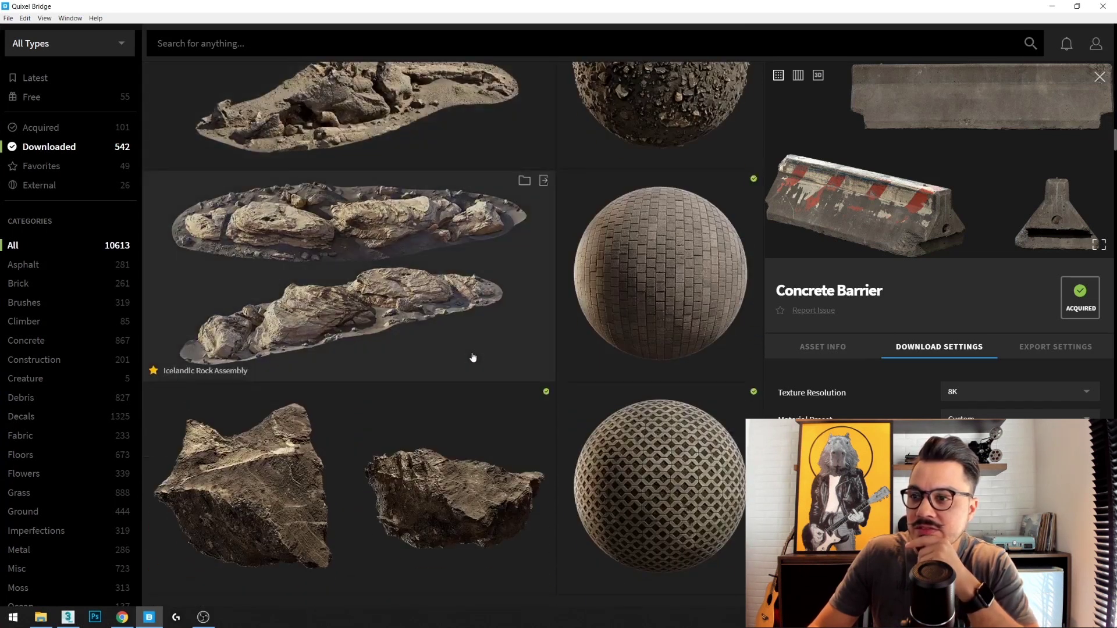
scroll(473, 357, down, 3)
scroll(483, 364, down, 3)
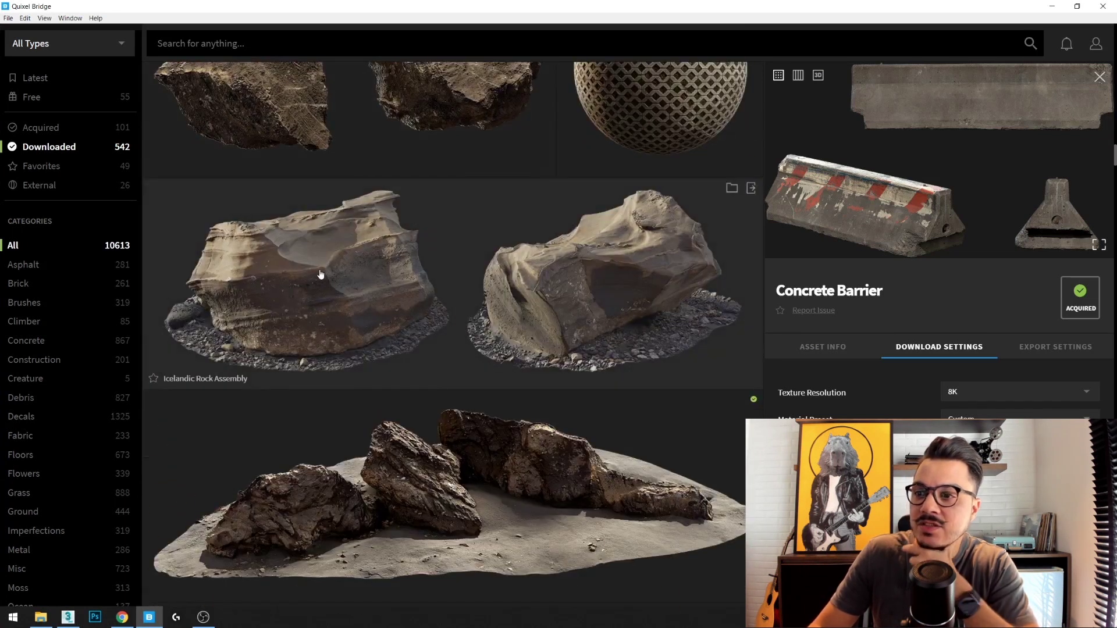
click(750, 190)
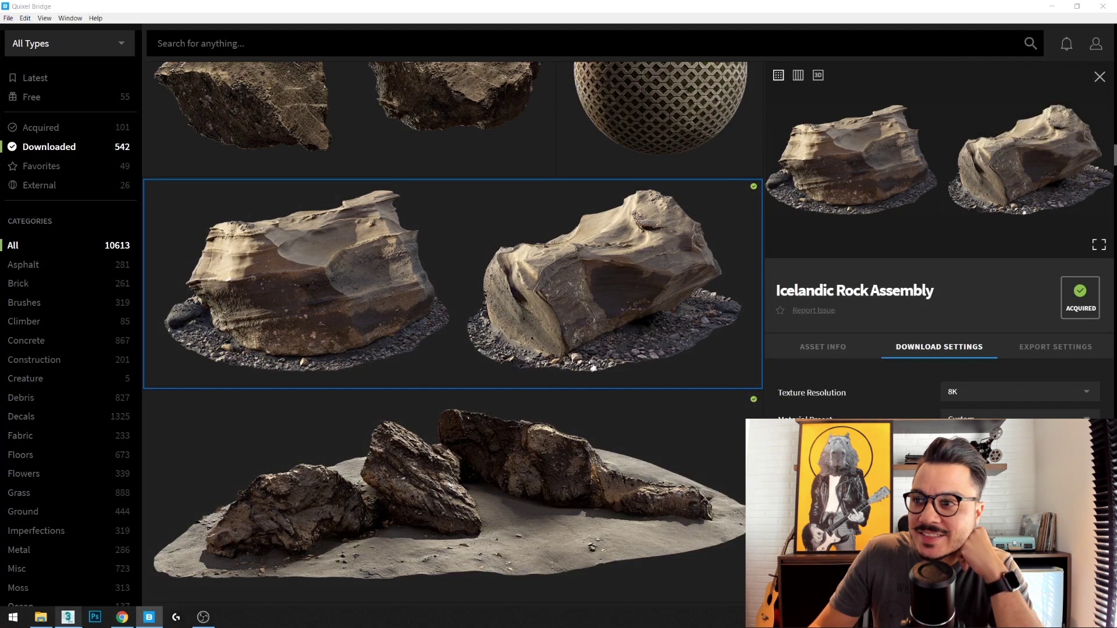
click(1054, 11)
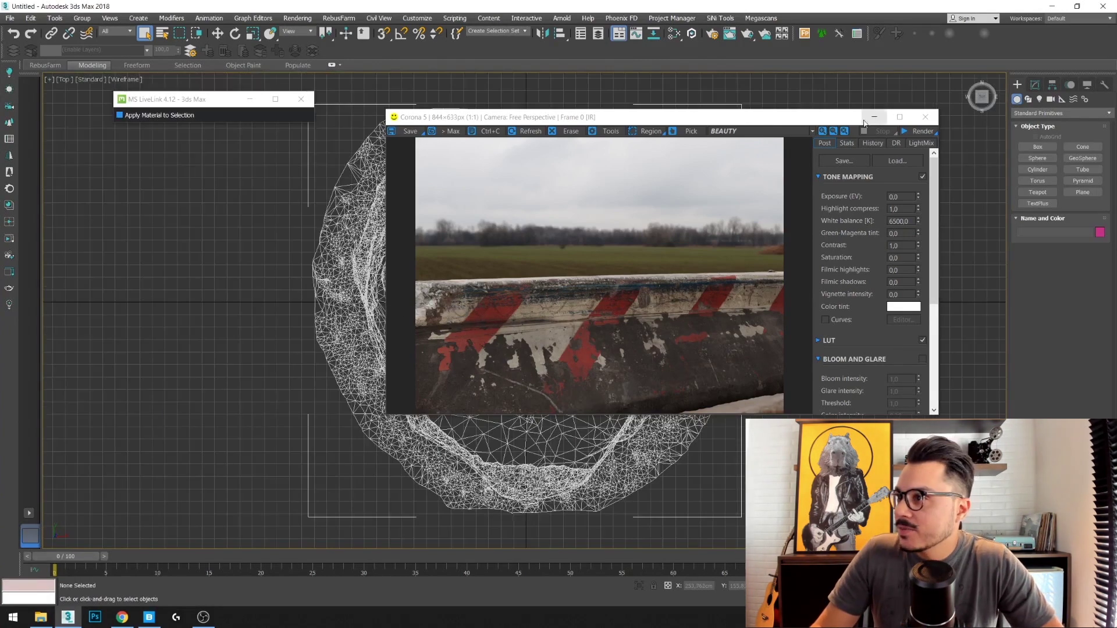
Hide the frame buffer, tilt the view and select the Icelandic rock shown shaded
click(874, 116)
alt+middle_drag(616, 357, 582, 373)
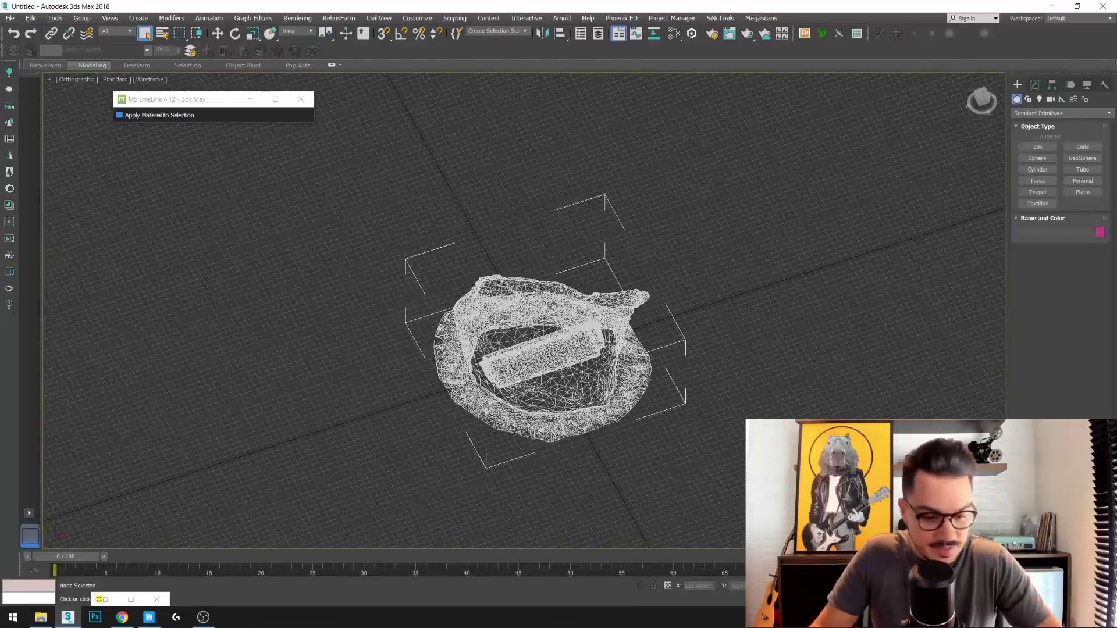
key(F3)
key(w)
click(544, 348)
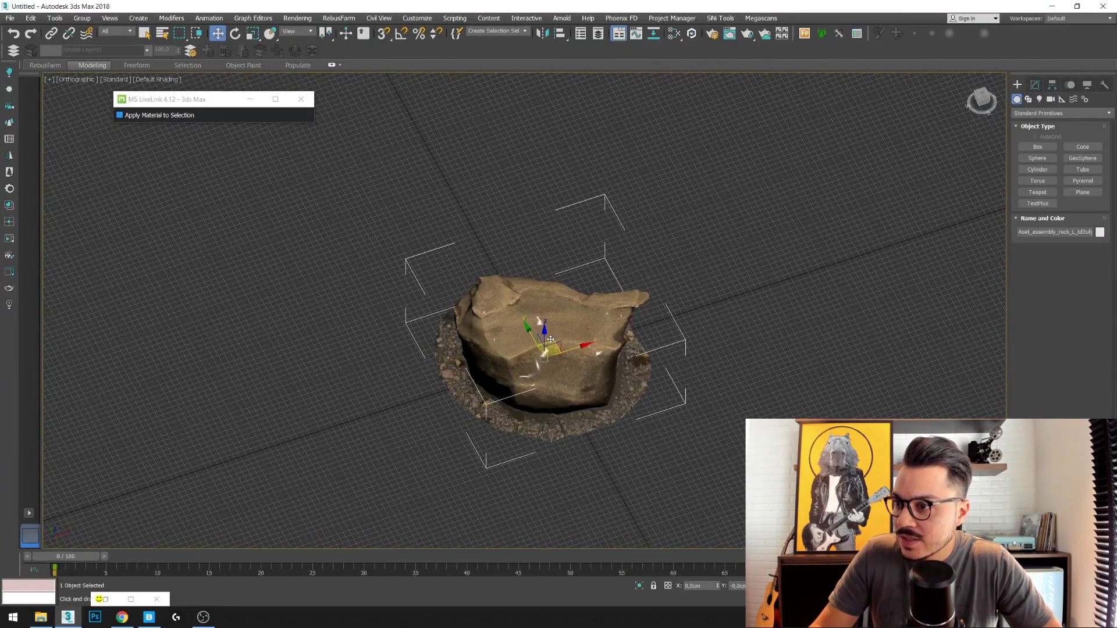
Frame the rock beside the barrier and start an interactive Corona render of the view
scroll(550, 338, down, 3)
scroll(524, 332, up, 3)
mouse_move(524, 332)
alt+middle_down()
mouse_move(461, 326)
mouse_move(532, 389)
mouse_move(582, 372)
alt+middle_up()
scroll(582, 372, up, 5)
click(691, 424)
mouse_move(690, 424)
middle_down()
mouse_move(662, 357)
mouse_move(710, 403)
middle_up()
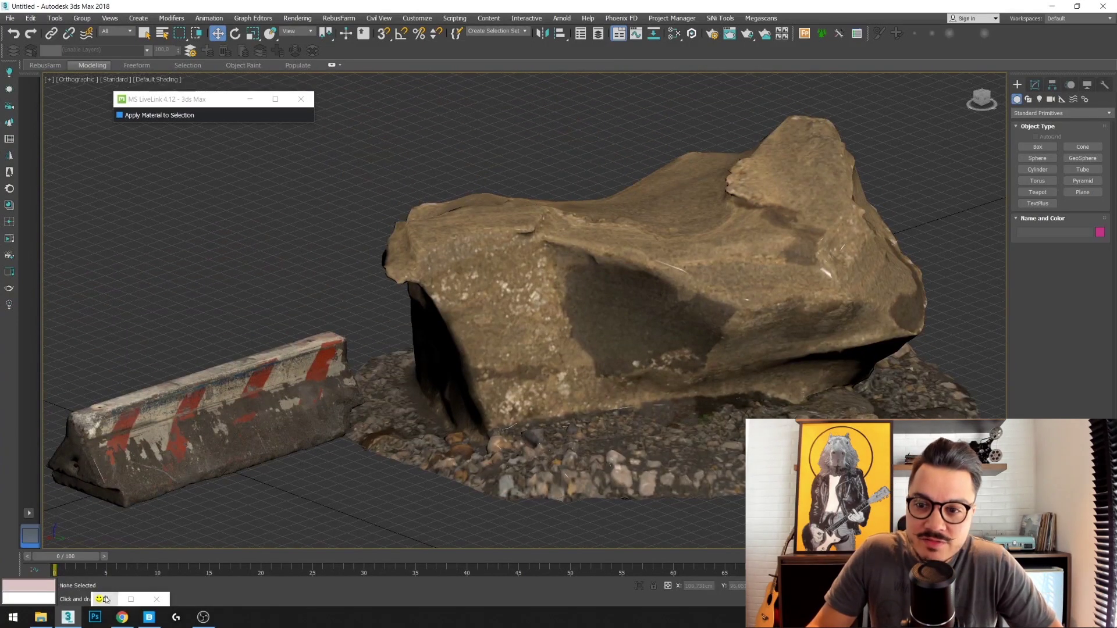
click(131, 599)
click(920, 131)
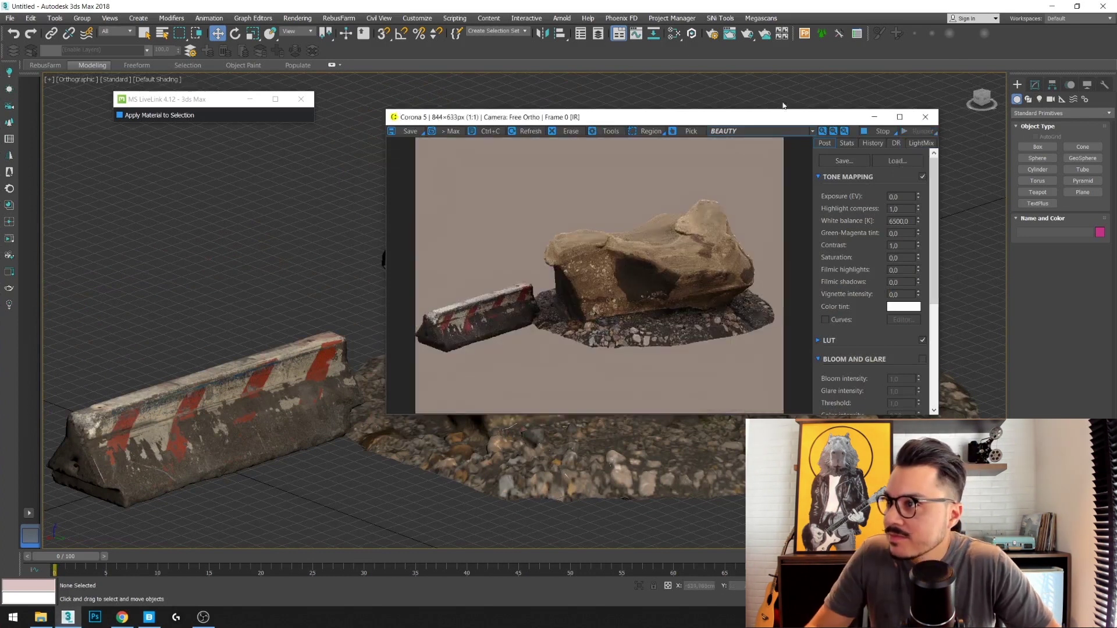
Move and enlarge the Corona frame buffer, then zoom the viewport on the rock and barrier
drag(773, 122, 547, 96)
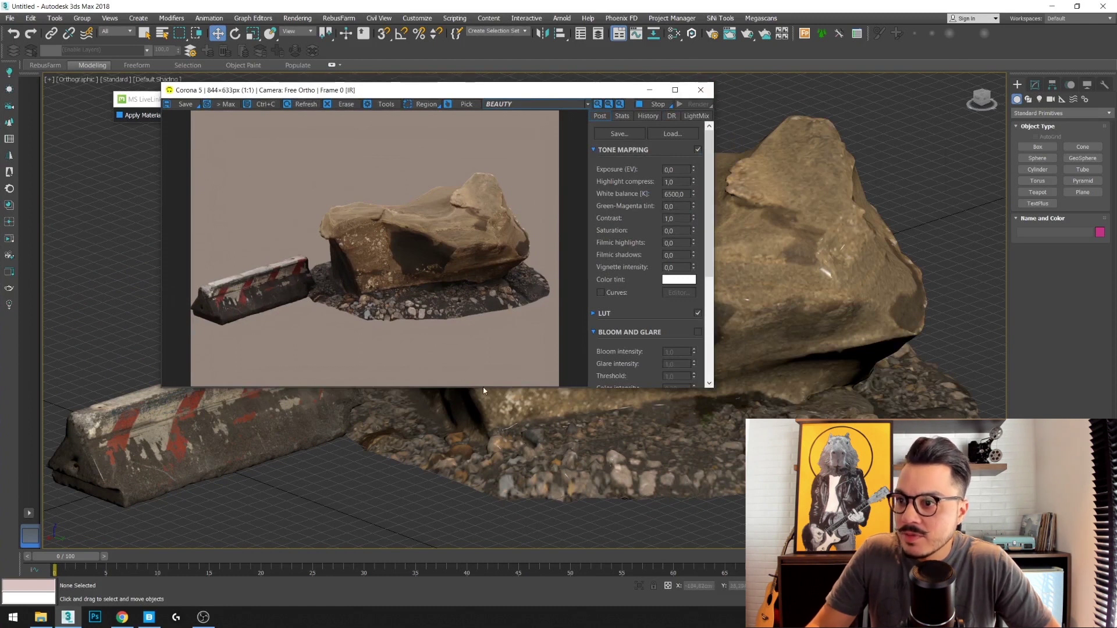
drag(468, 447, 468, 452)
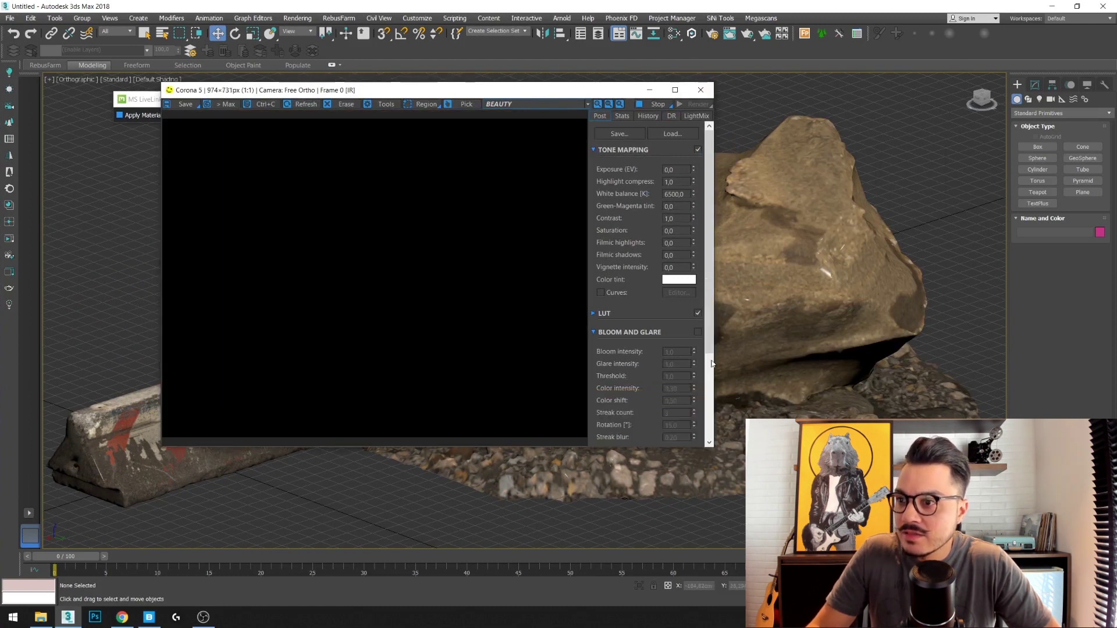
middle_drag(824, 327, 825, 356)
scroll(825, 356, up, 2)
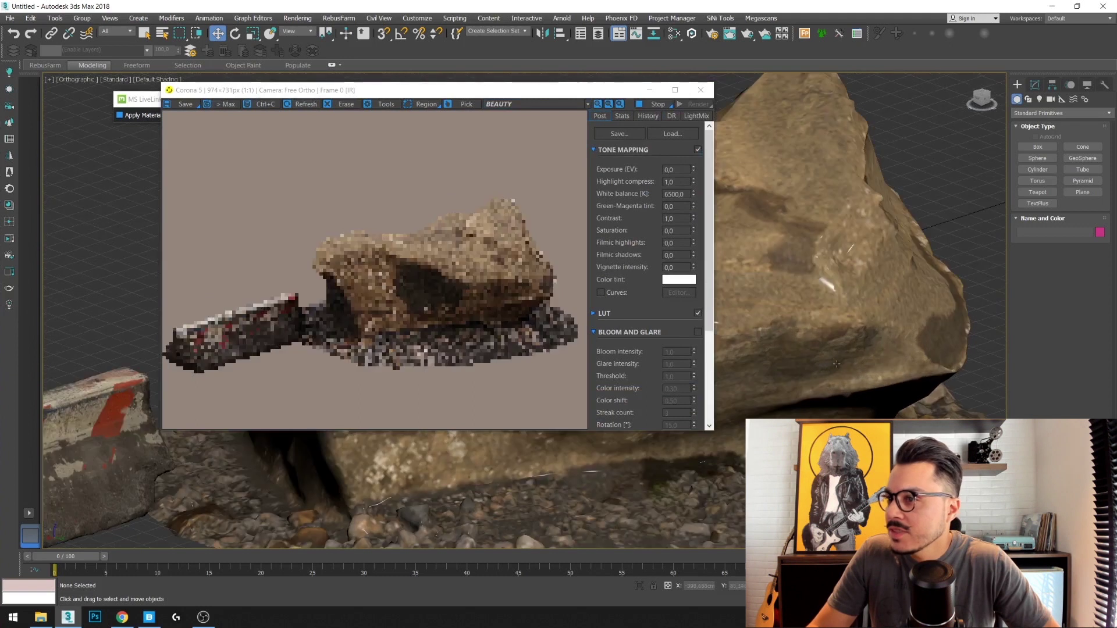
scroll(825, 356, up, 3)
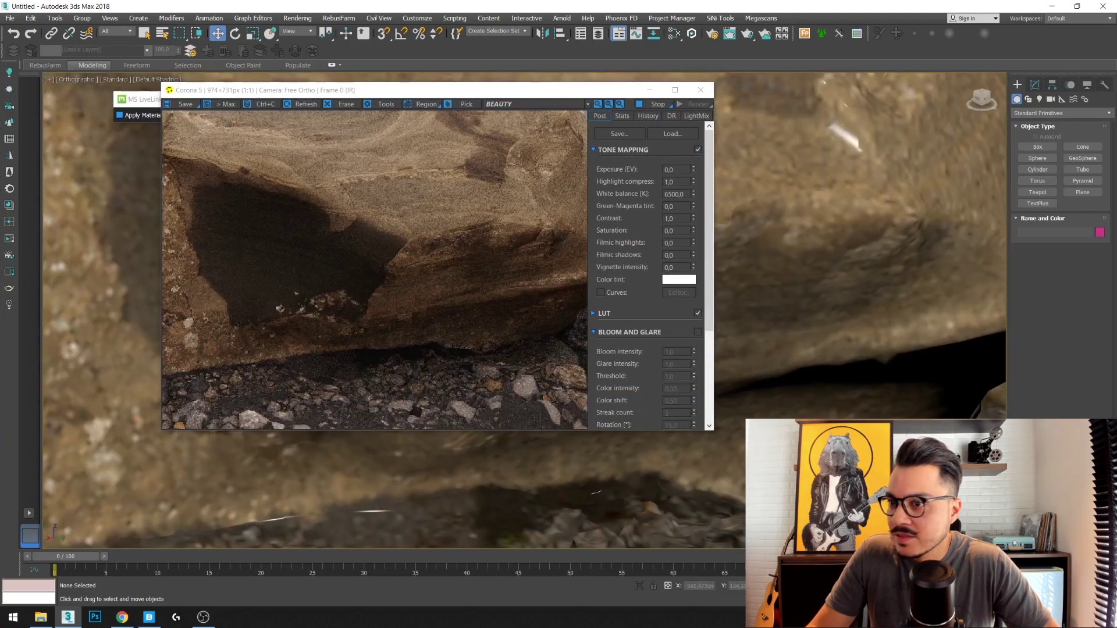
scroll(523, 309, down, 2)
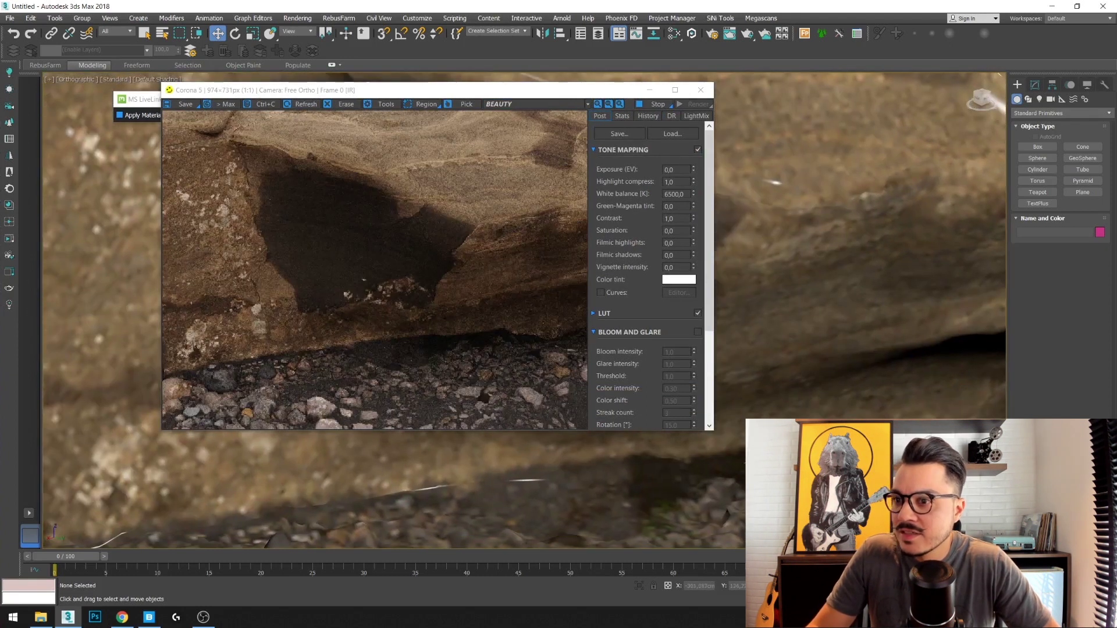
scroll(839, 407, up, 2)
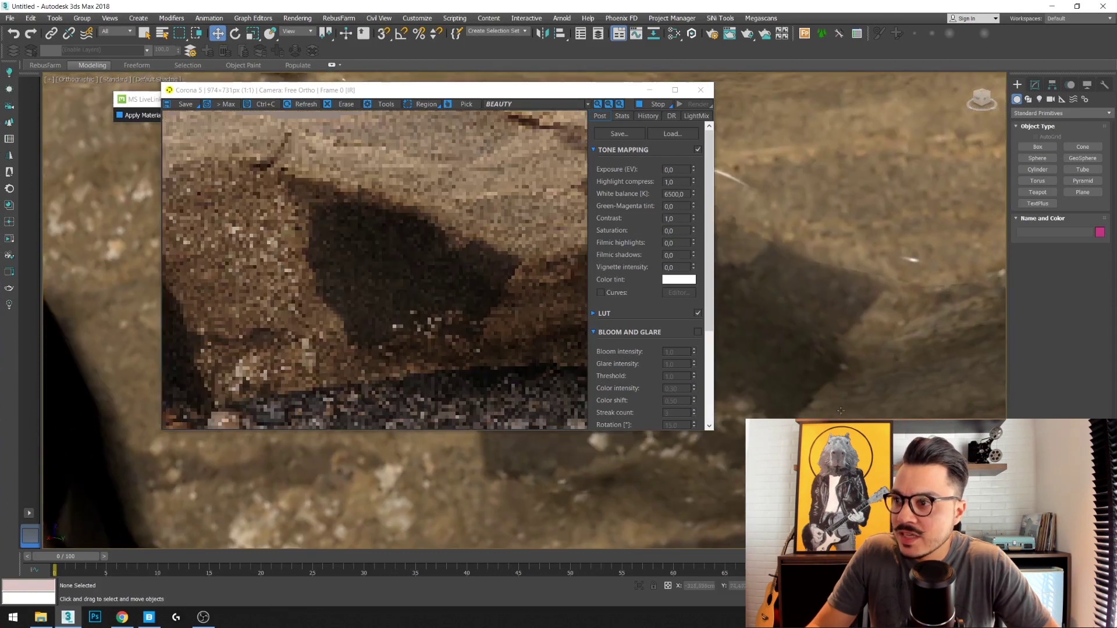
Orbit so the barrier sits before the rock, stop the render, and return to Quixel Bridge
scroll(835, 373, down, 2)
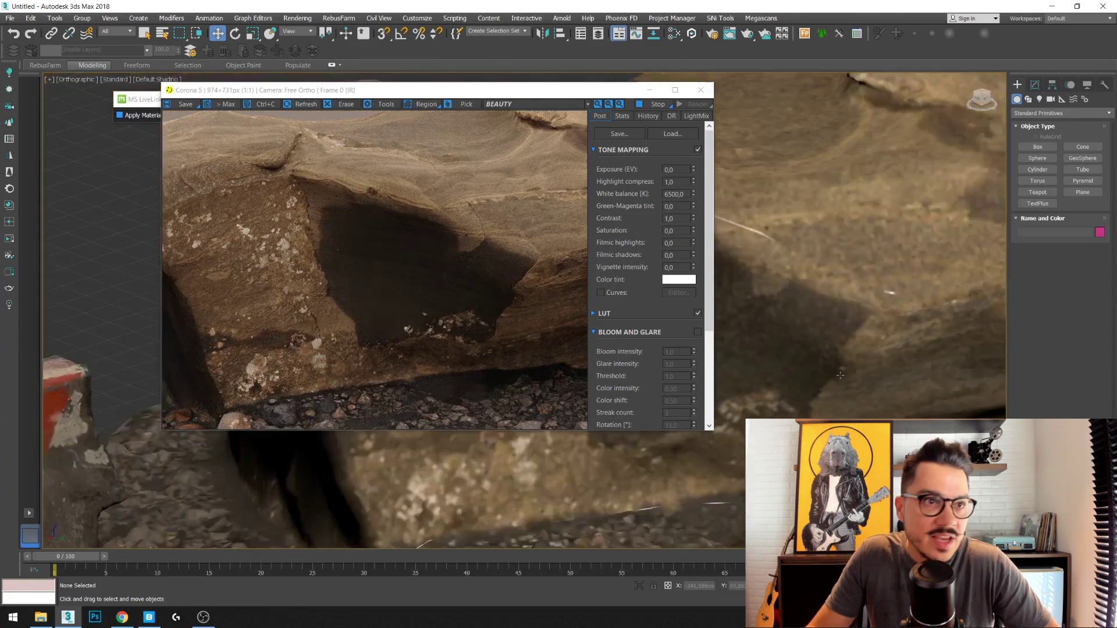
scroll(835, 373, down, 2)
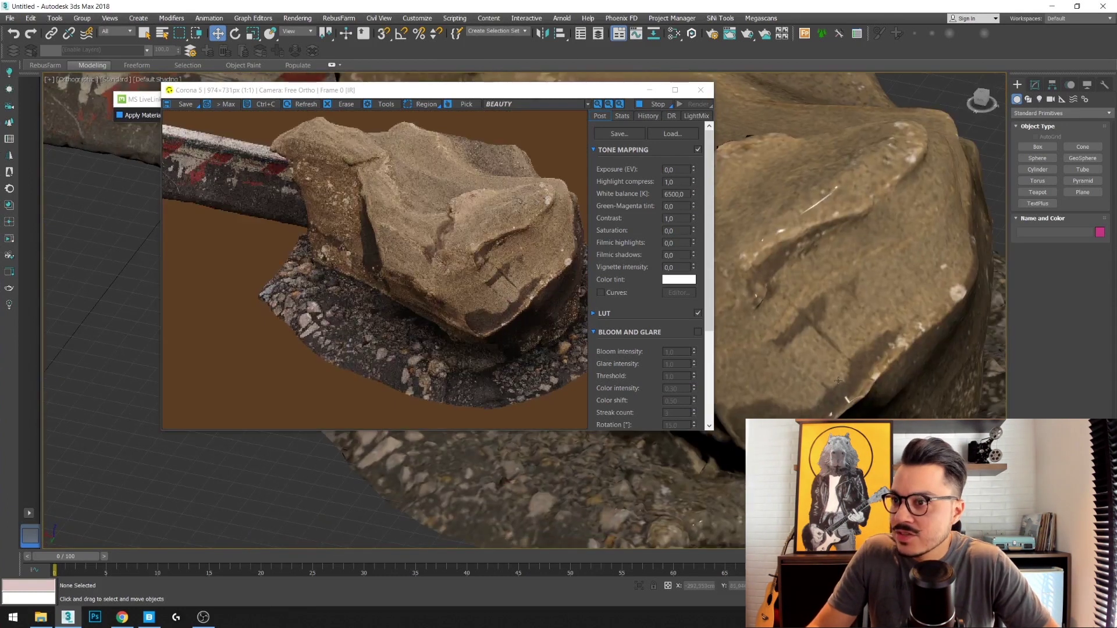
scroll(852, 327, down, 2)
scroll(853, 326, down, 2)
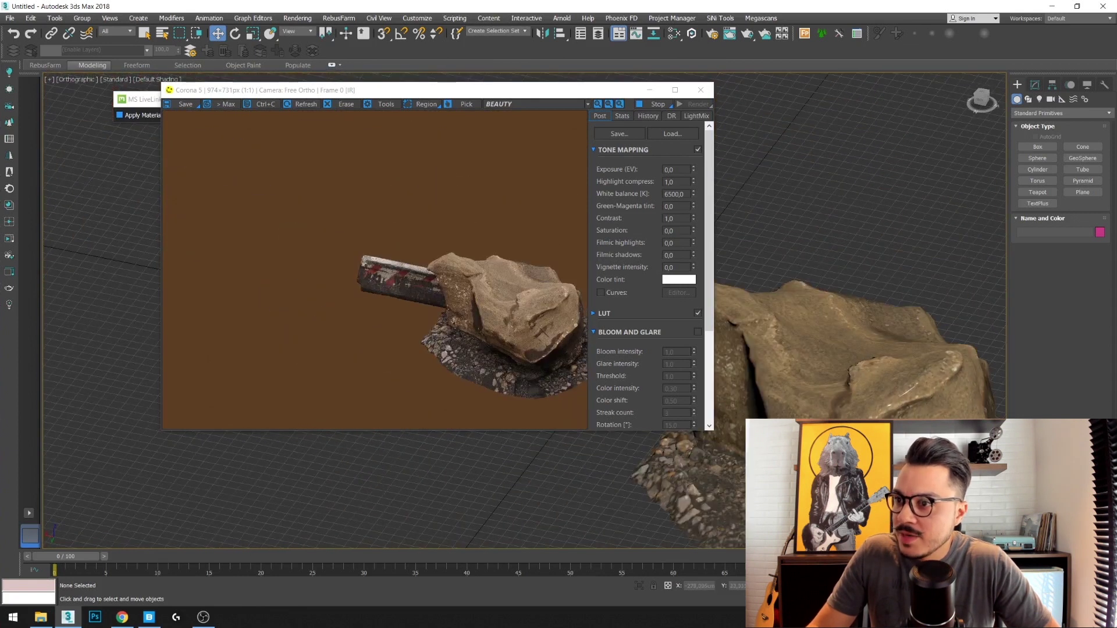
alt+middle_drag(853, 327, 802, 343)
scroll(864, 417, up, 2)
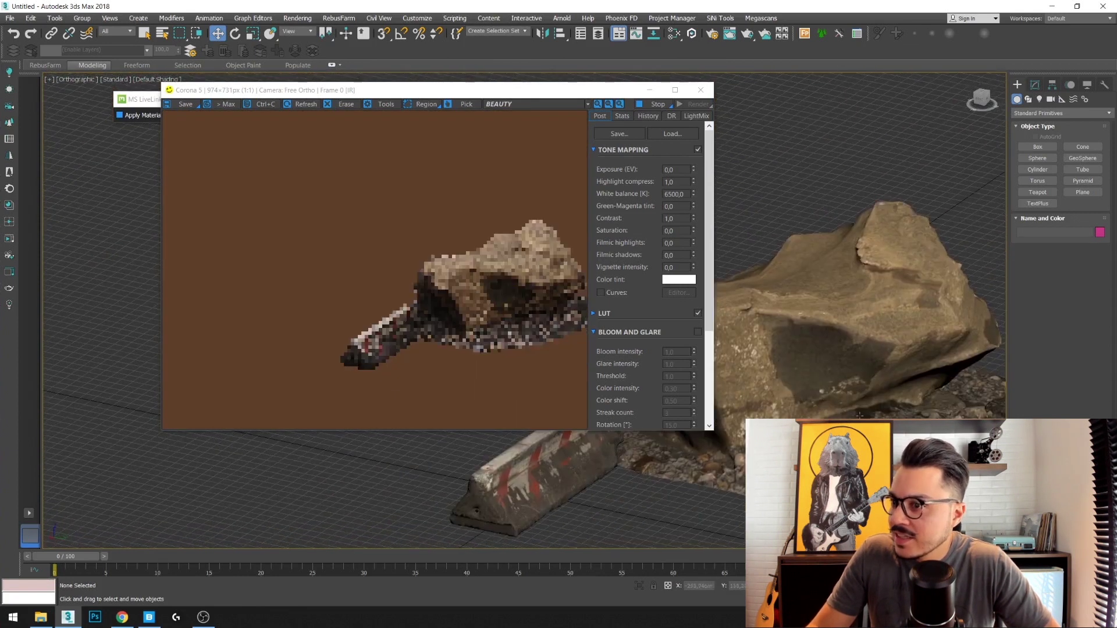
scroll(864, 417, up, 2)
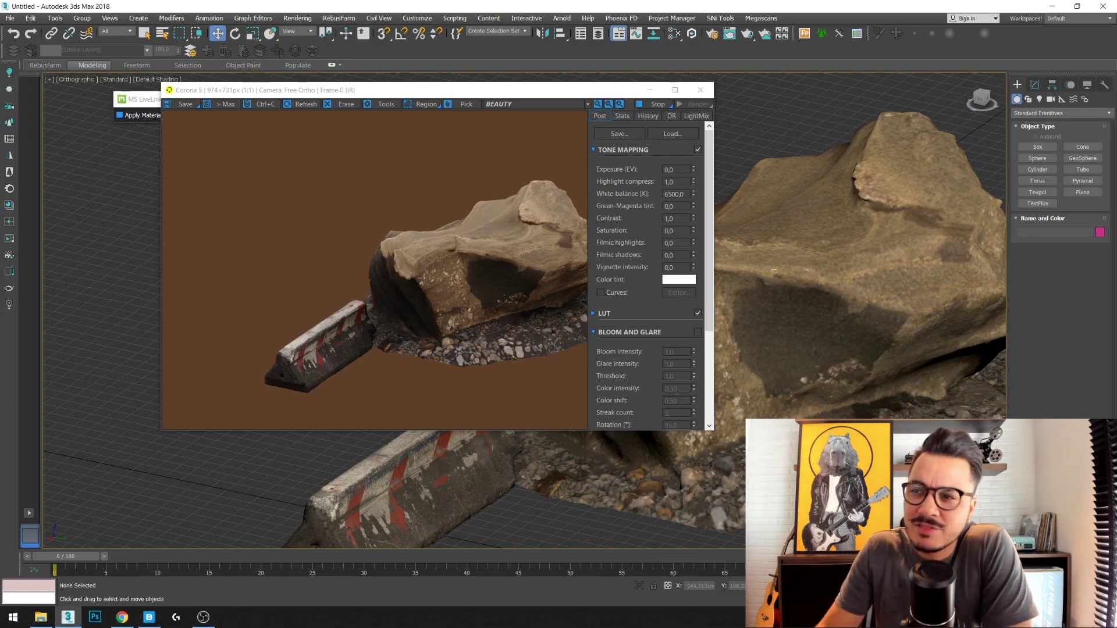
click(655, 104)
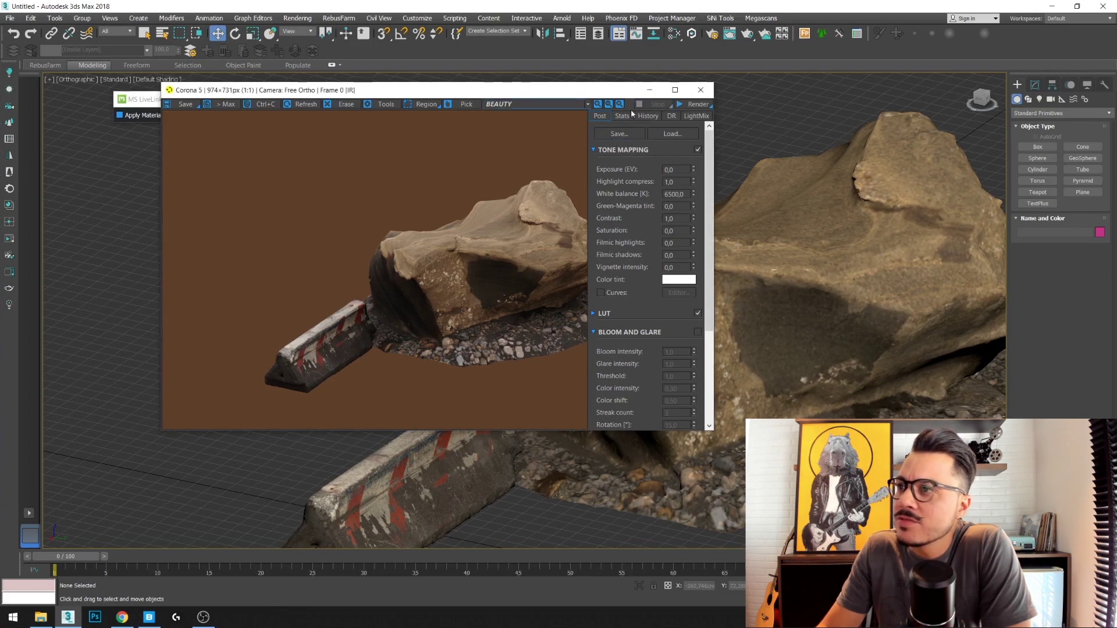
click(154, 618)
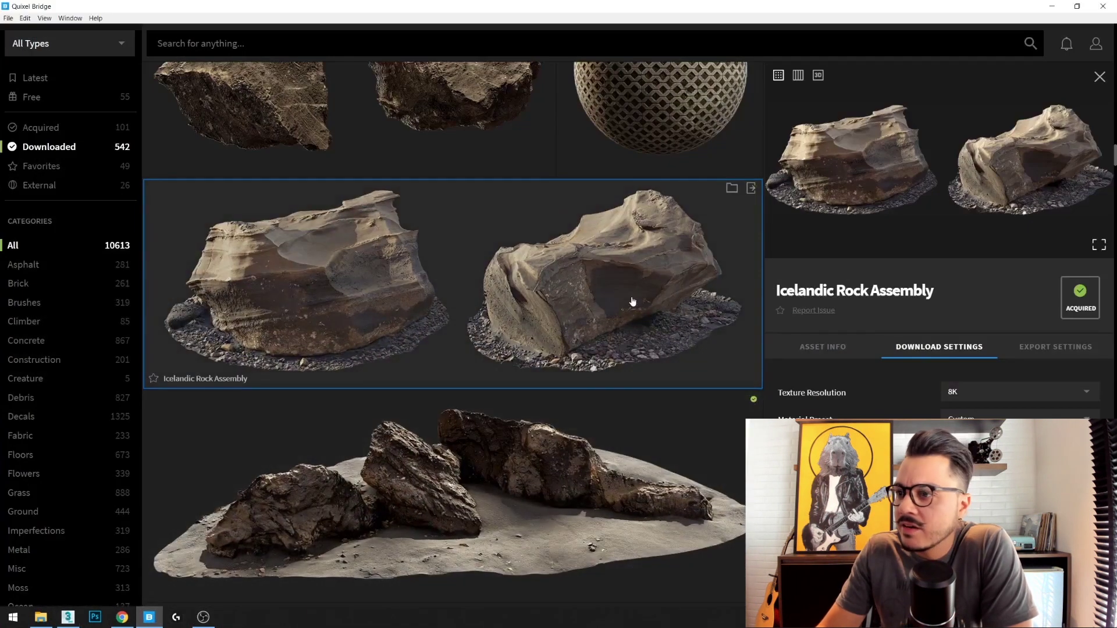
Search the Quixel Bridge library for TREE
scroll(631, 299, down, 4)
scroll(595, 341, down, 3)
scroll(595, 341, down, 3)
click(349, 43)
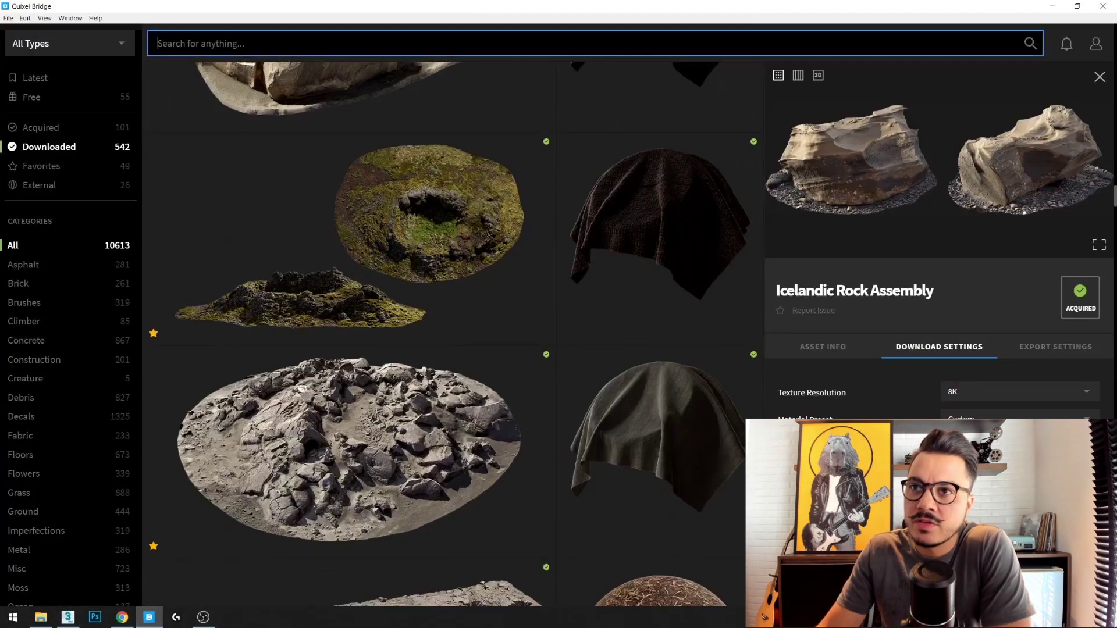
text(TREE)
key(Return)
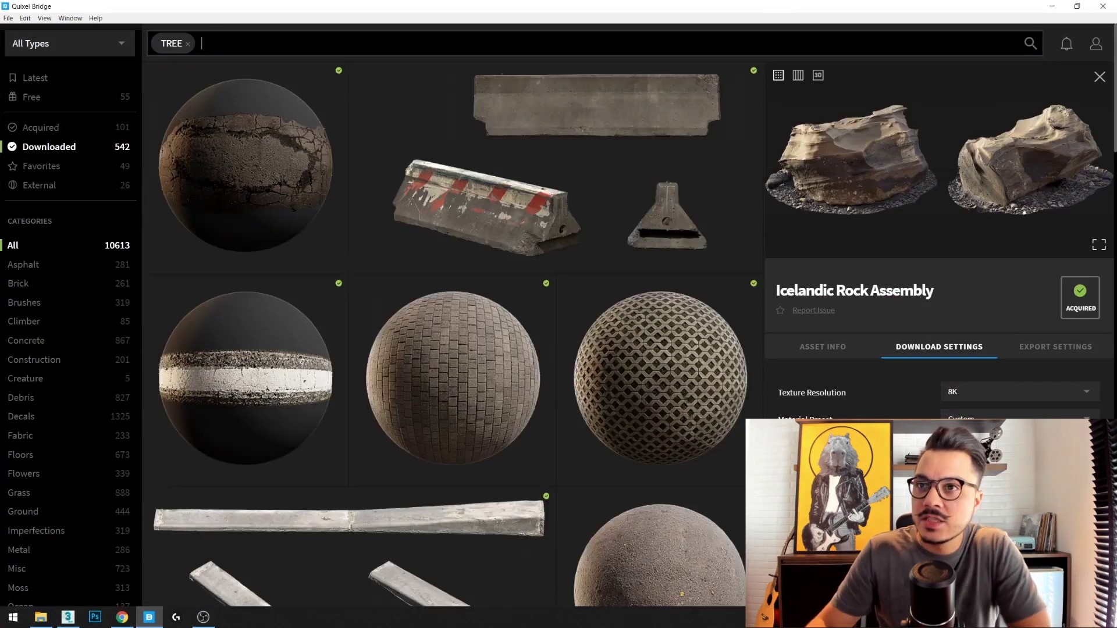
Scroll through the tree results and select the Tree Stump asset
scroll(430, 396, down, 3)
scroll(430, 396, down, 3)
scroll(474, 332, down, 3)
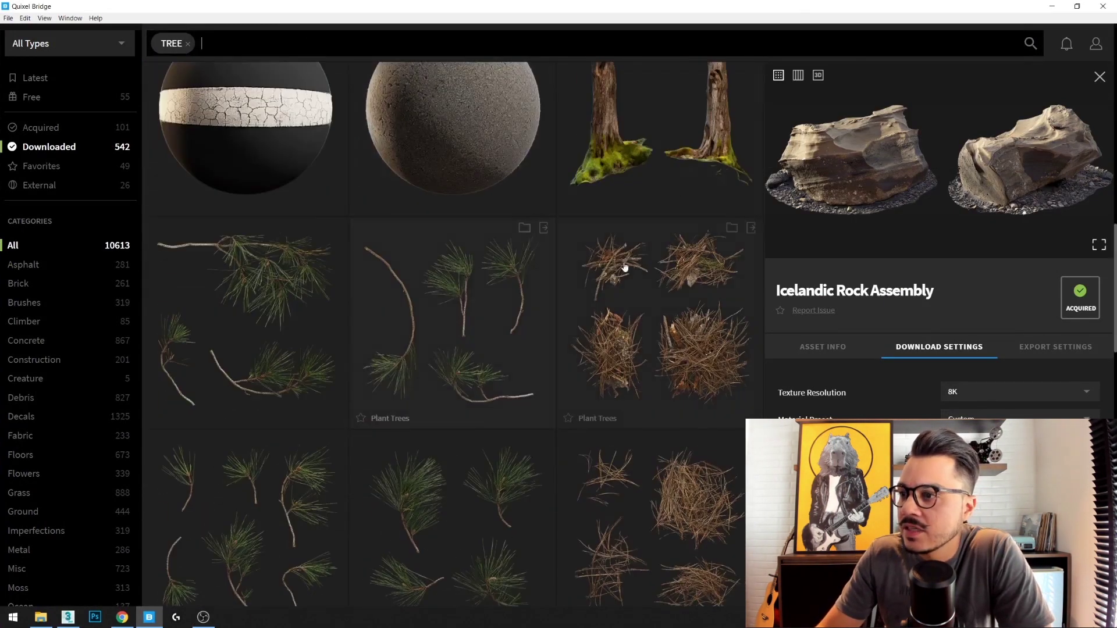
scroll(523, 344, down, 3)
scroll(532, 370, down, 3)
scroll(533, 370, down, 5)
scroll(582, 291, up, 1)
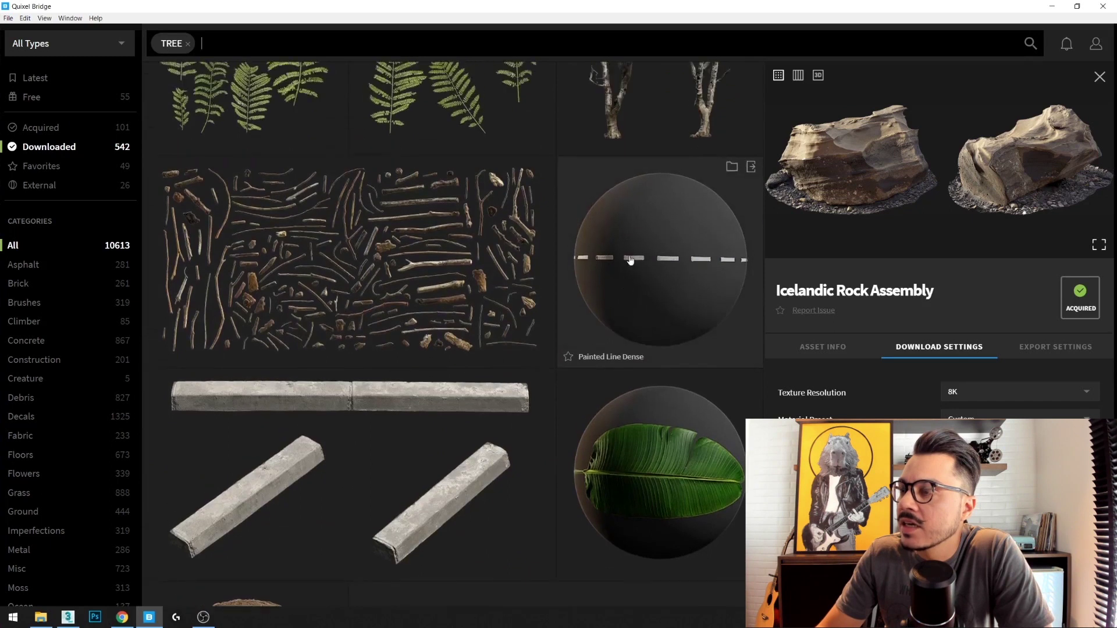
scroll(640, 232, up, 2)
click(727, 198)
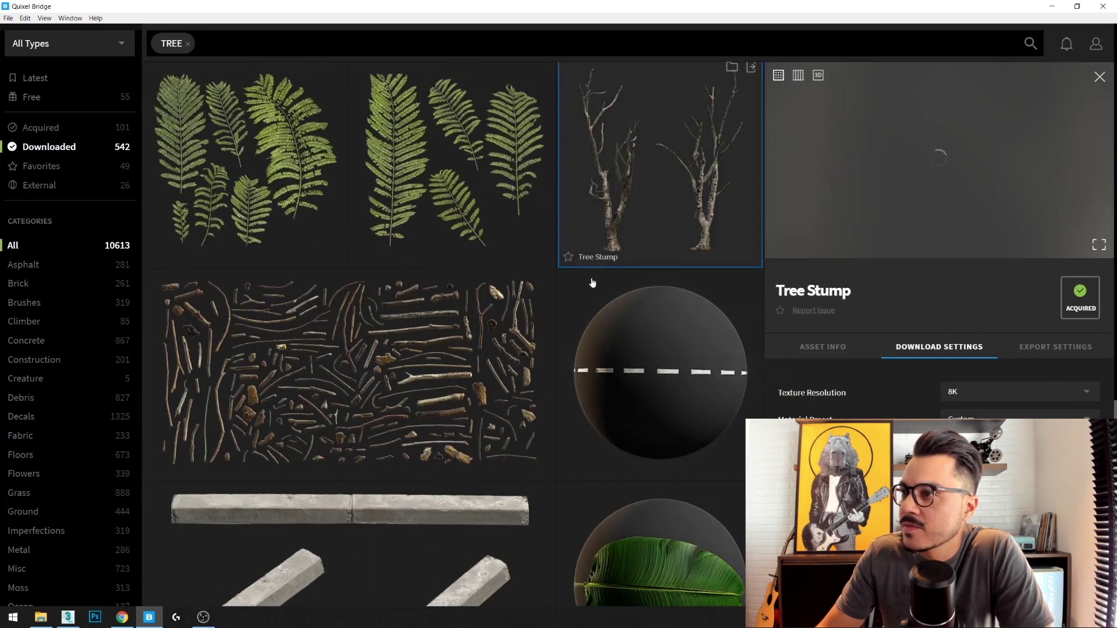
scroll(590, 281, up, 1)
Export the Tree Stump to 3ds Max via LiveLink and minimize Bridge
click(155, 620)
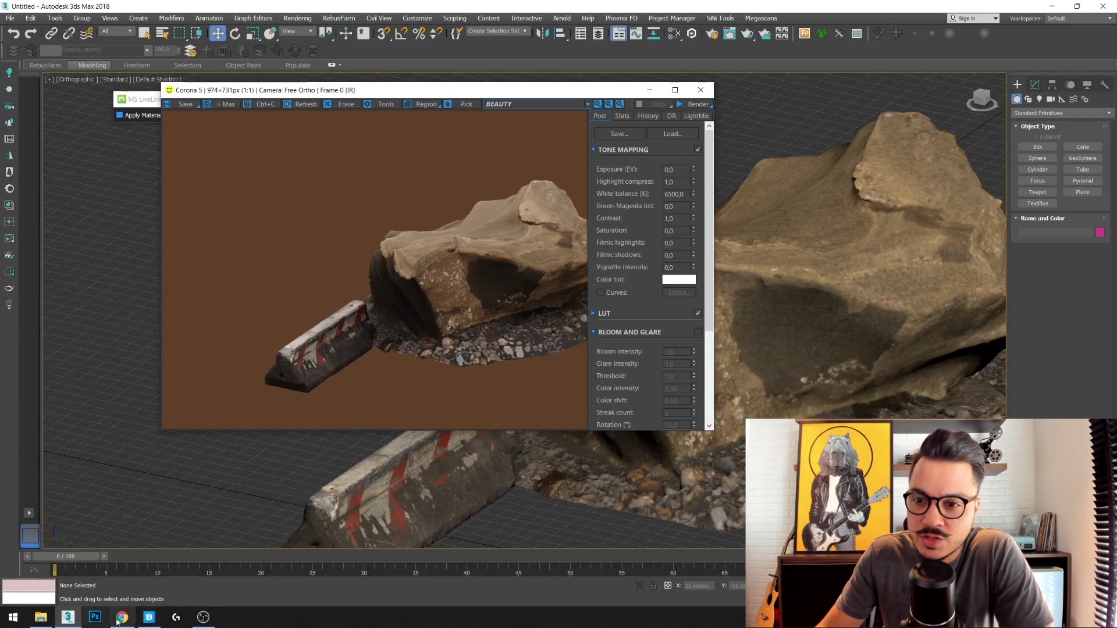
click(149, 617)
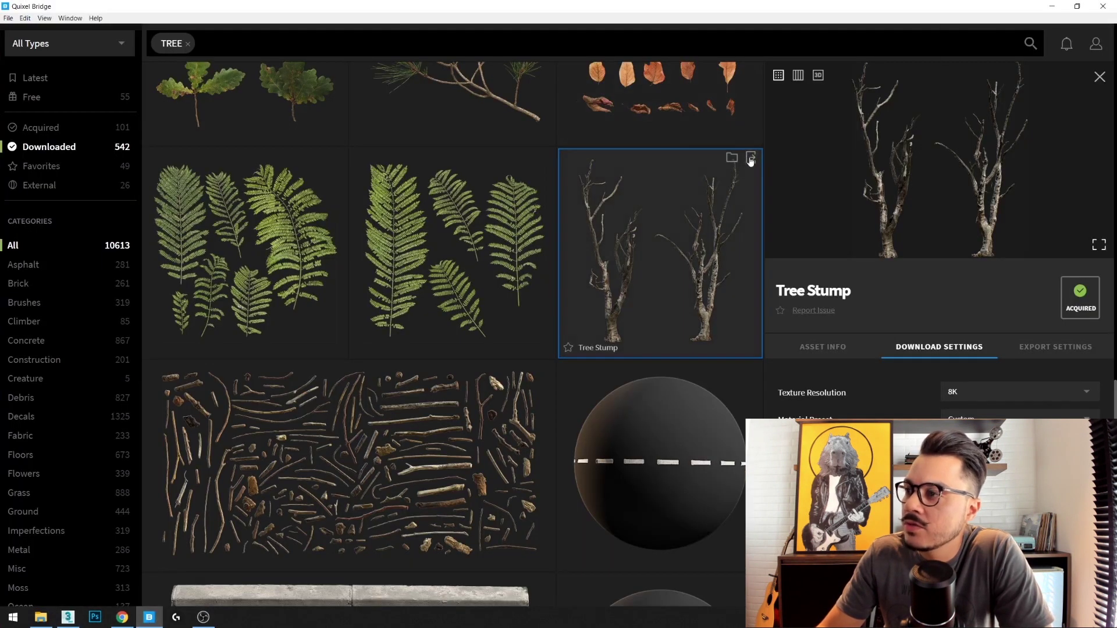
click(750, 158)
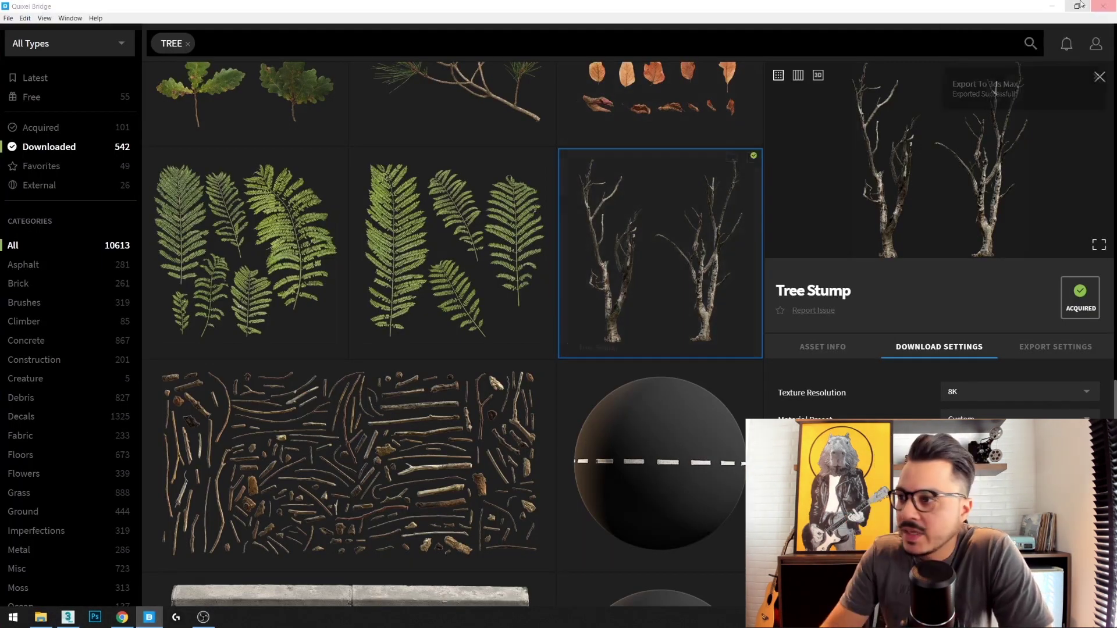
click(1052, 6)
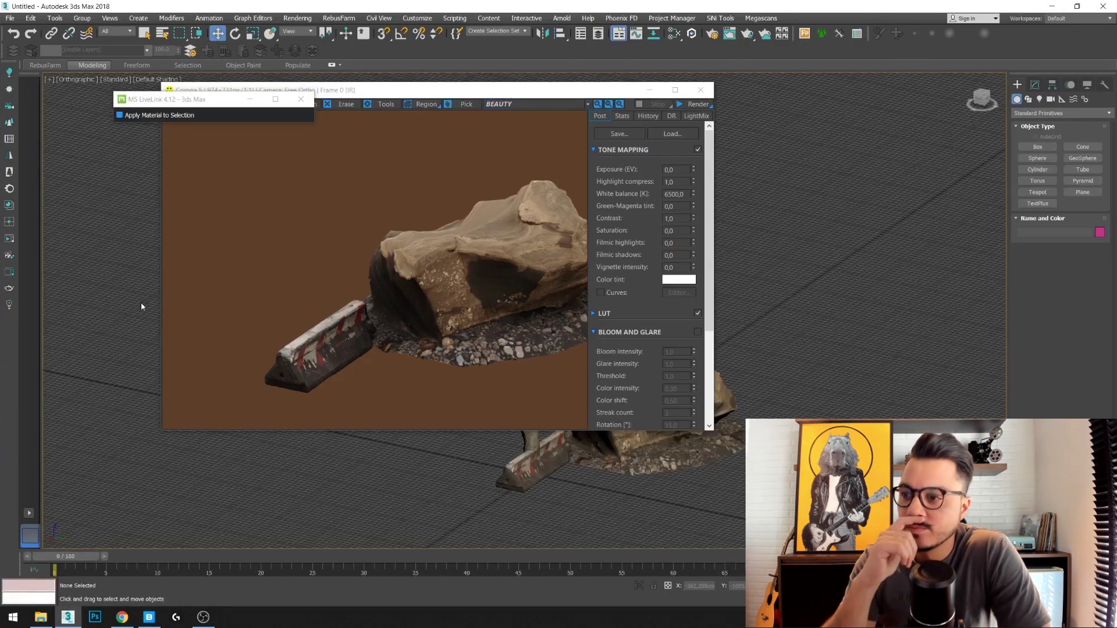
Move the render window aside and place the tree stump right beside the rock
drag(590, 90, 495, 70)
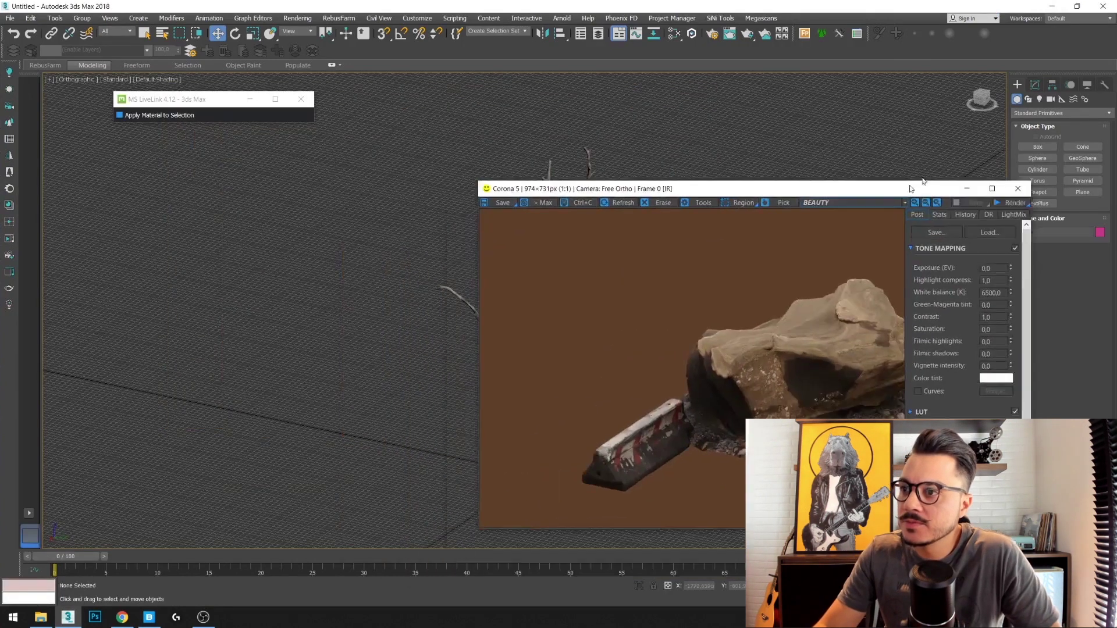
click(532, 441)
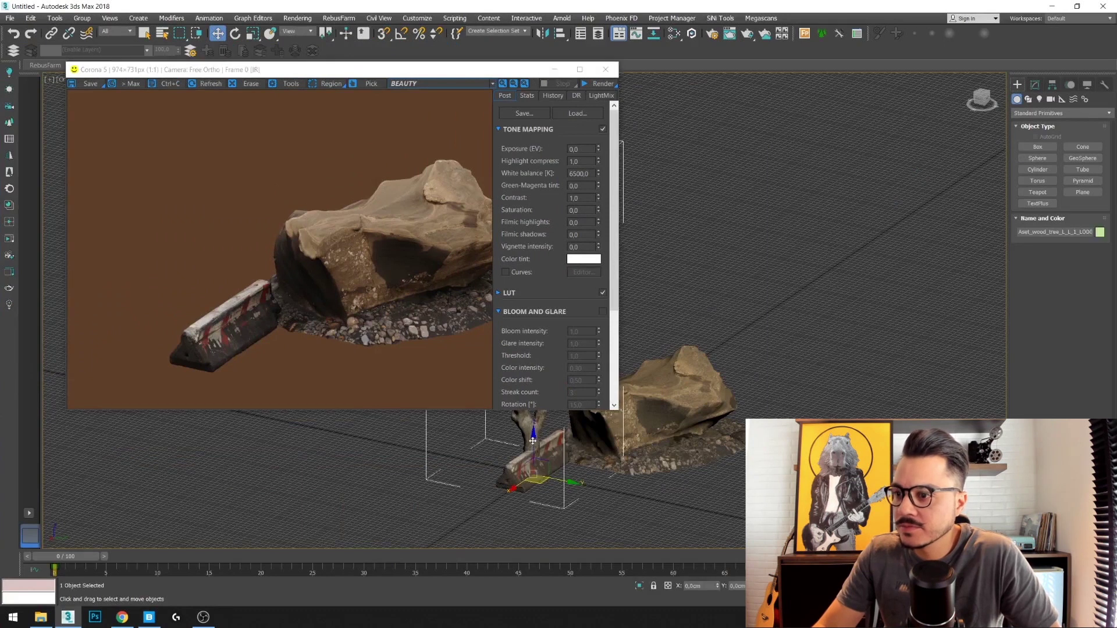
drag(542, 484, 751, 459)
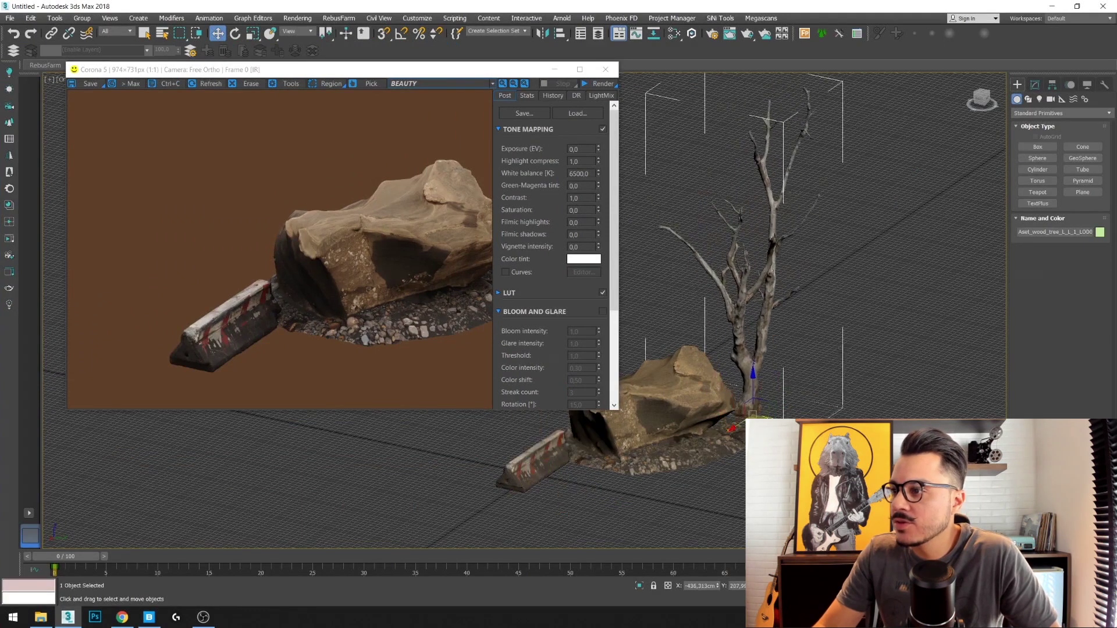
scroll(768, 416, up, 3)
scroll(768, 417, up, 3)
scroll(808, 390, up, 3)
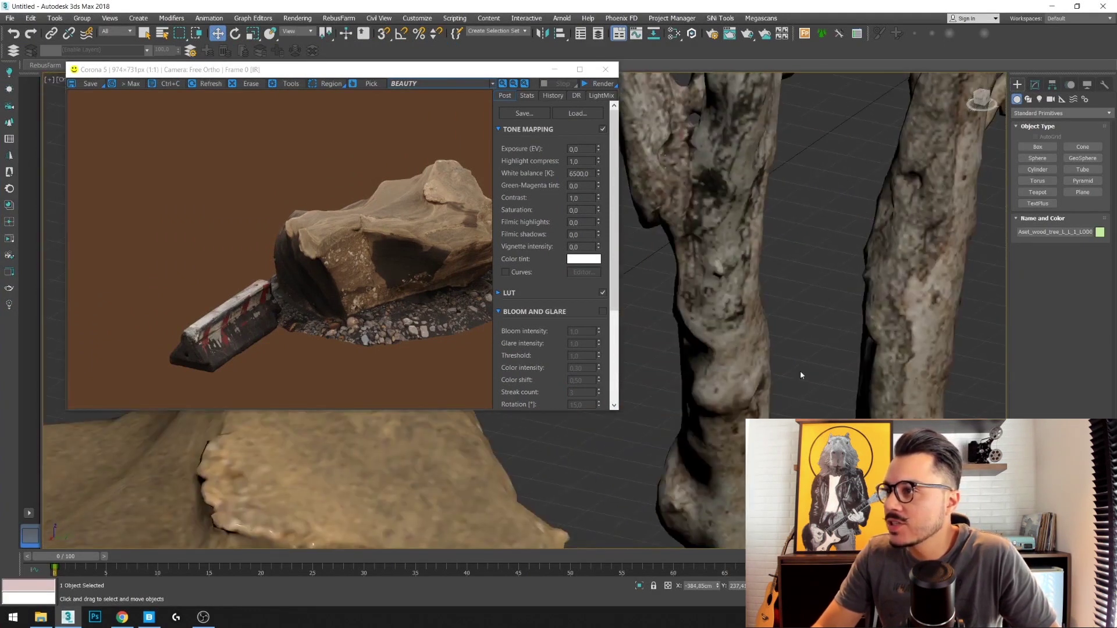
scroll(805, 384, down, 3)
Toggle edged faces with F4 to inspect the tree mesh, then hide them again
key(F4)
scroll(817, 399, down, 2)
scroll(816, 399, down, 2)
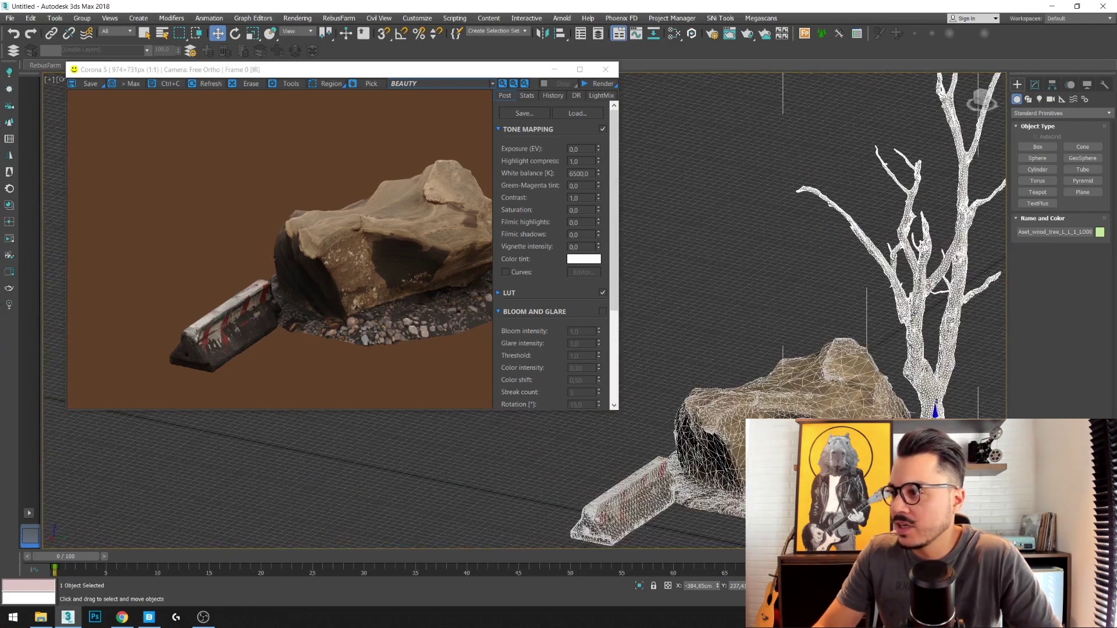
scroll(776, 403, up, 5)
scroll(776, 402, up, 3)
key(F4)
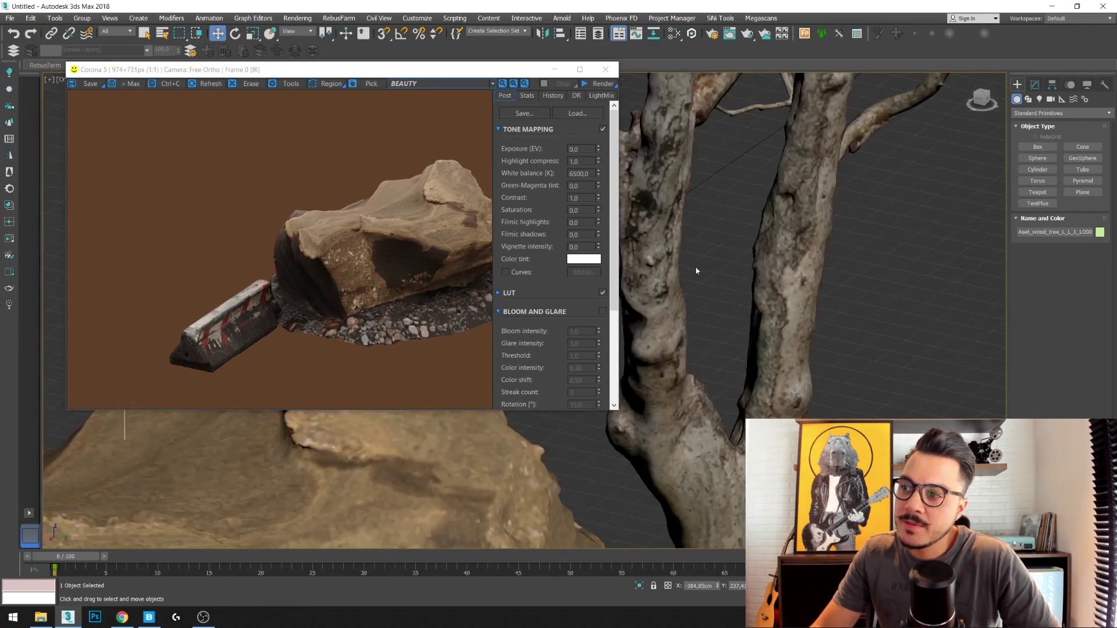
scroll(695, 267, up, 3)
Re-render including the tree, orbit close to a branch, stop the render, and deselect
click(605, 84)
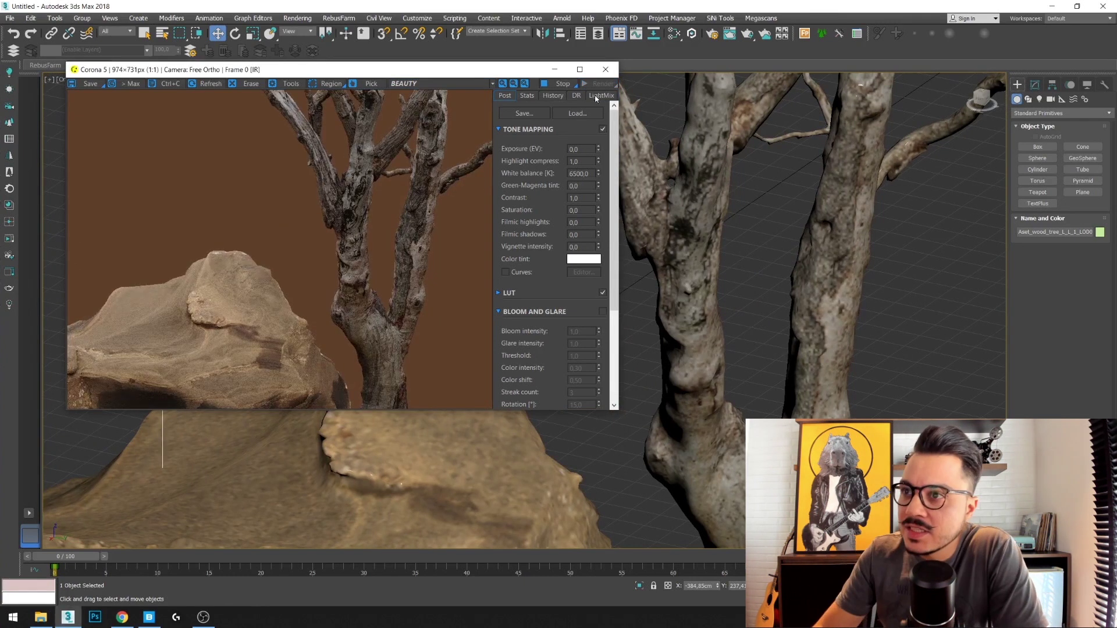
scroll(755, 306, down, 3)
scroll(675, 307, up, 3)
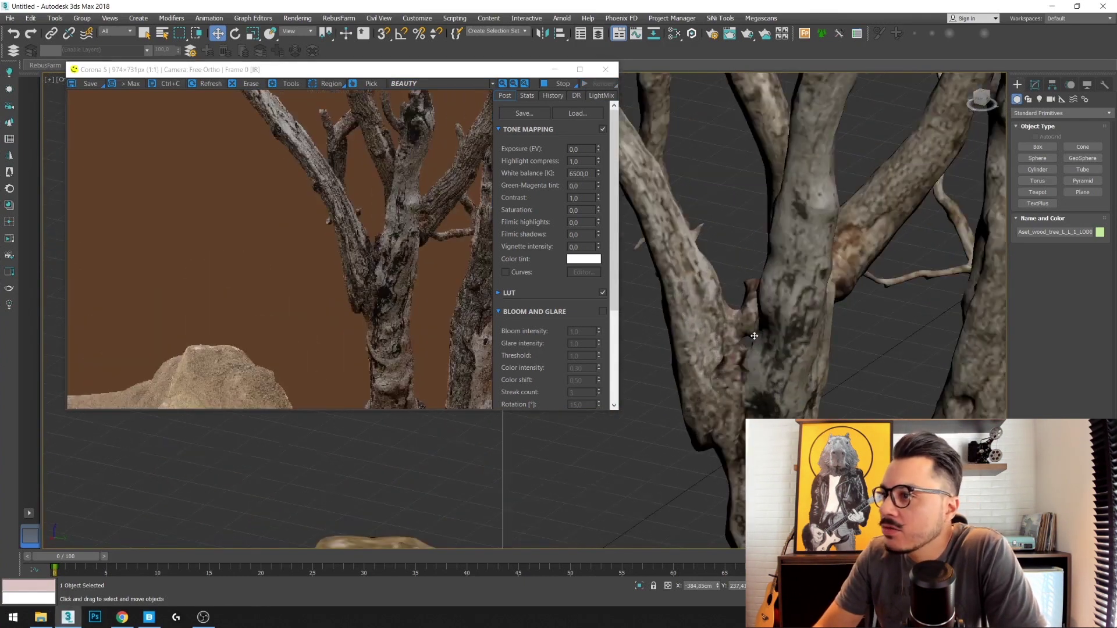
scroll(675, 307, up, 2)
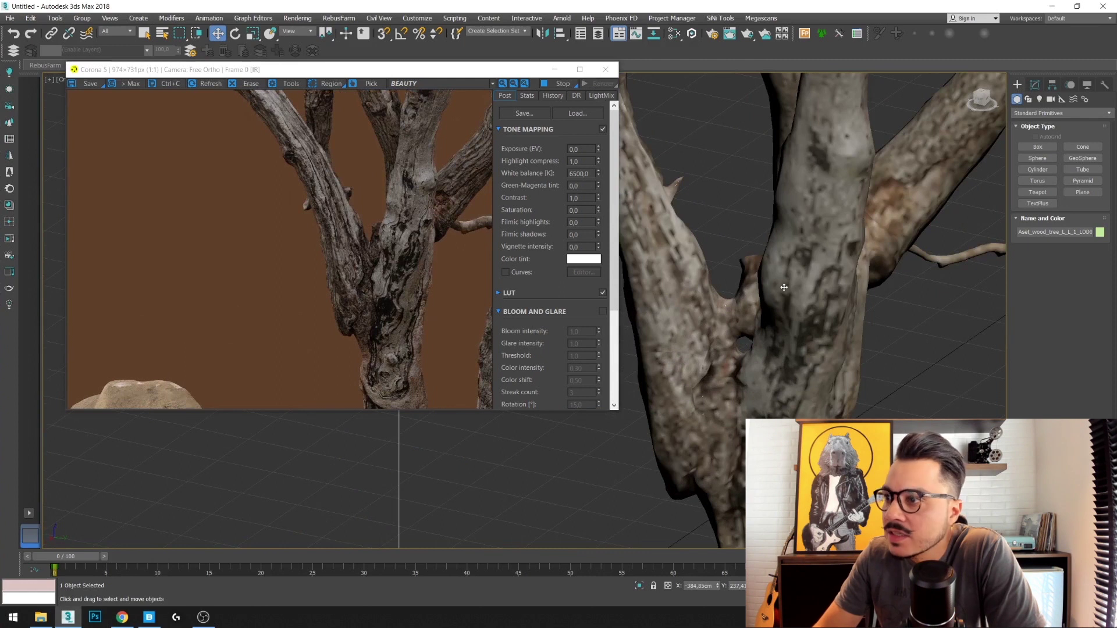
alt+middle_drag(804, 252, 582, 274)
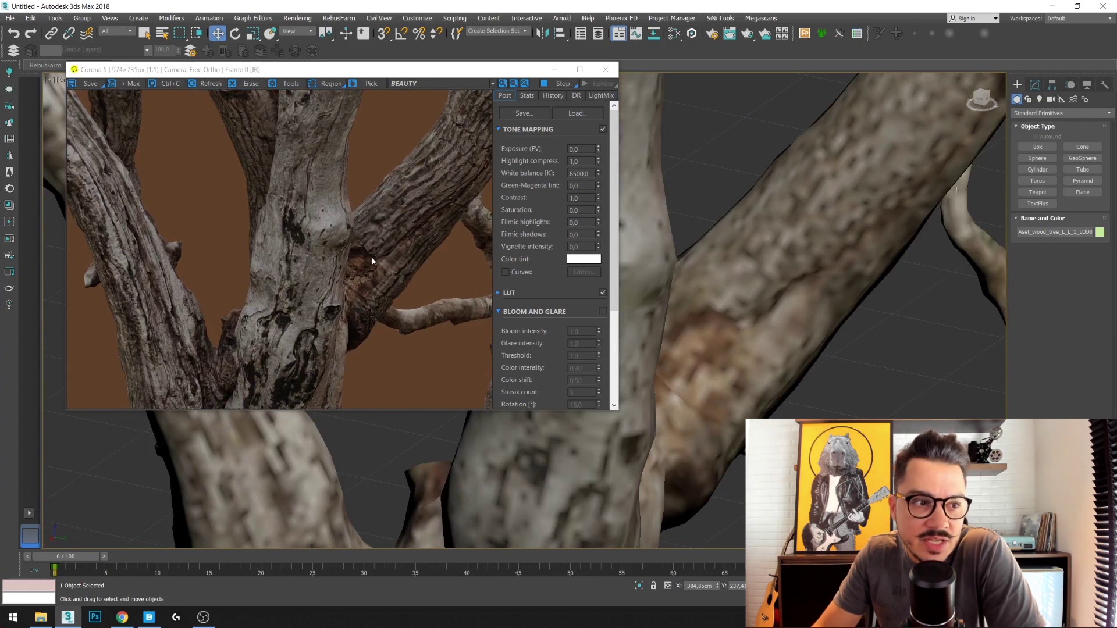
scroll(764, 242, down, 3)
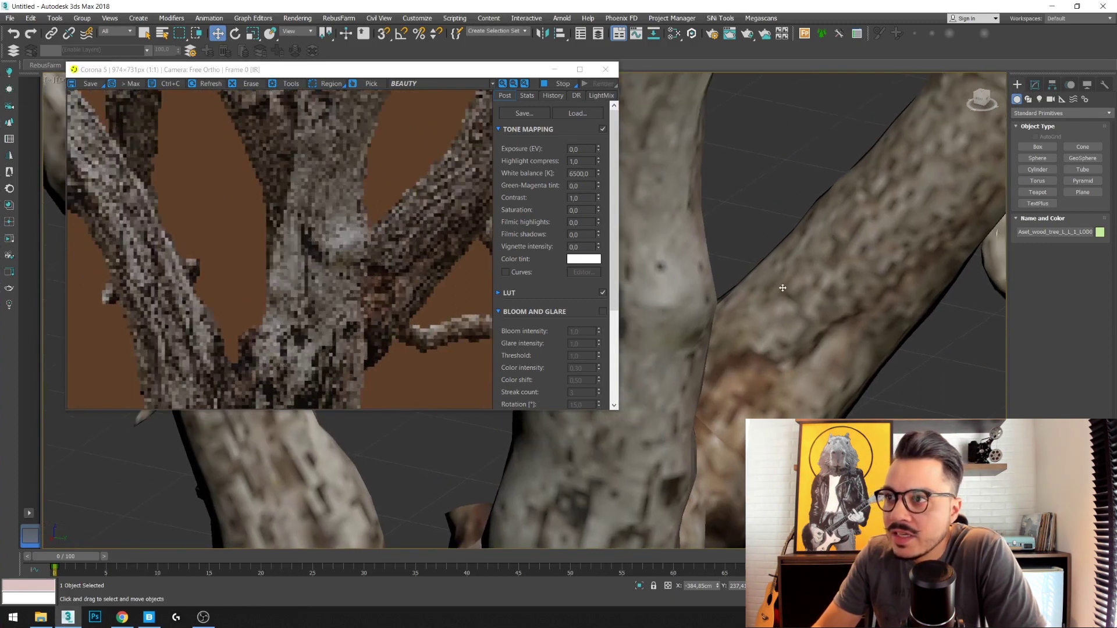
scroll(764, 242, down, 3)
click(562, 85)
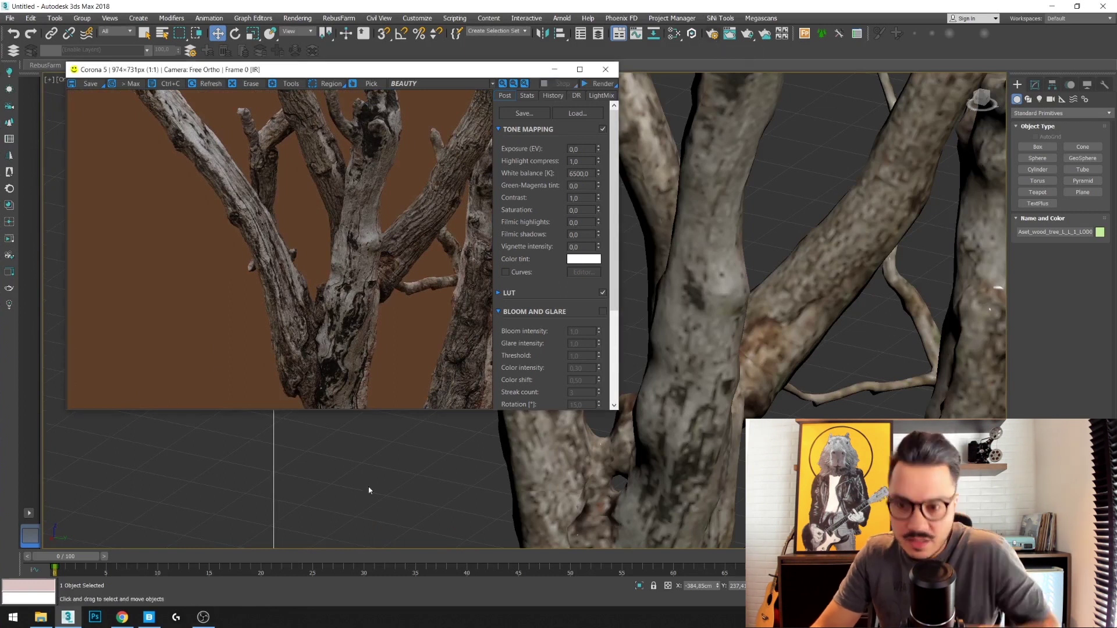
click(378, 481)
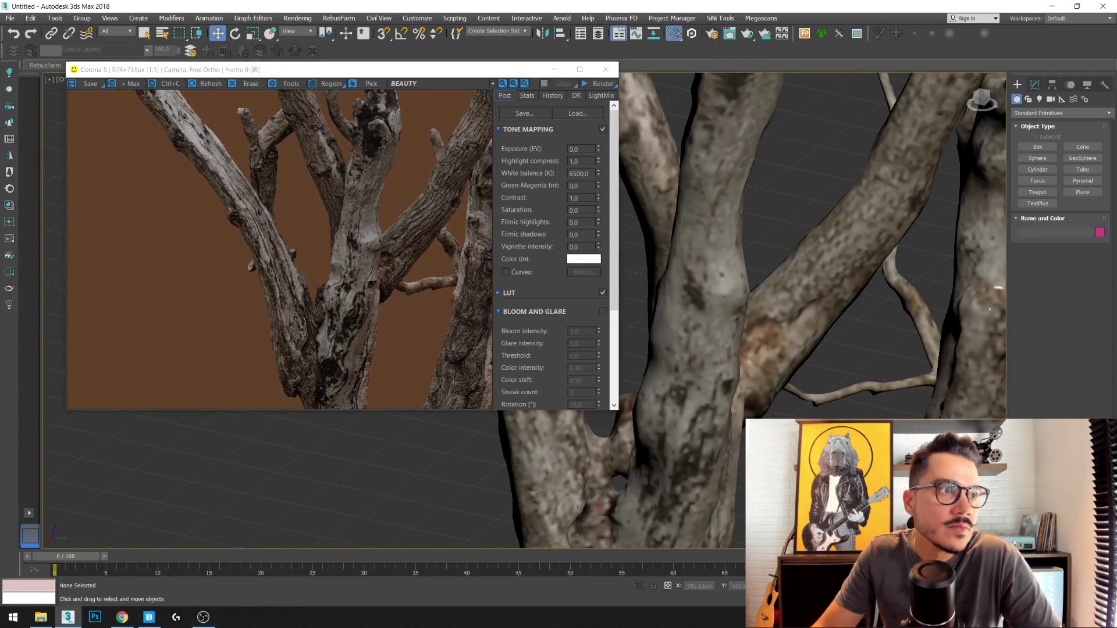
Swap the Corona environment bitmap from mud_road_2k to winter_sky_2k.hdr and restart the interactive render
key(m)
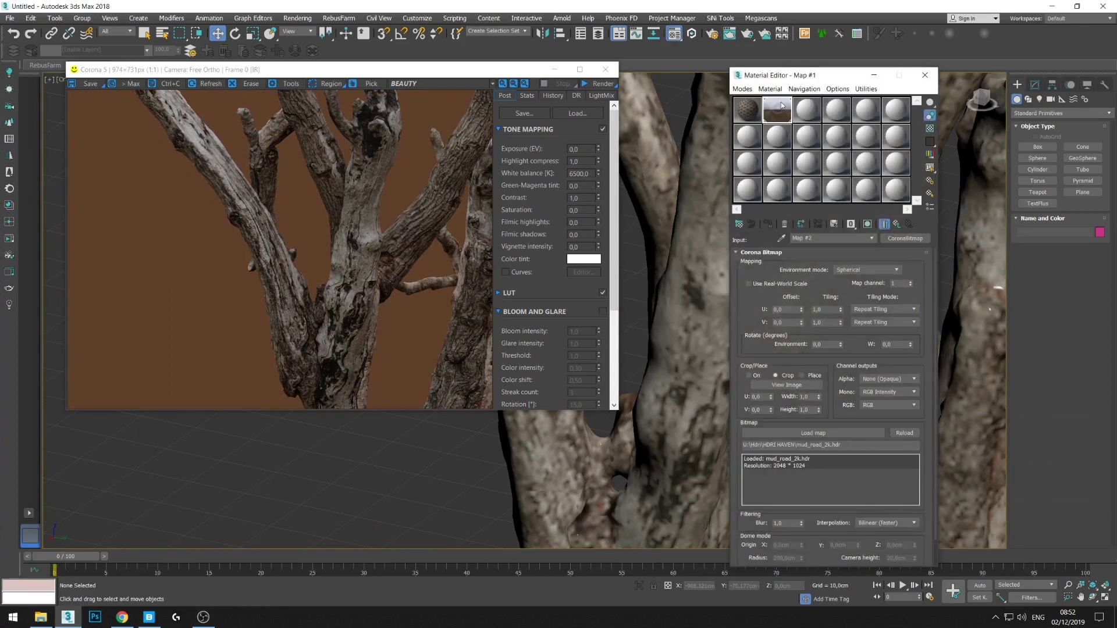
click(857, 432)
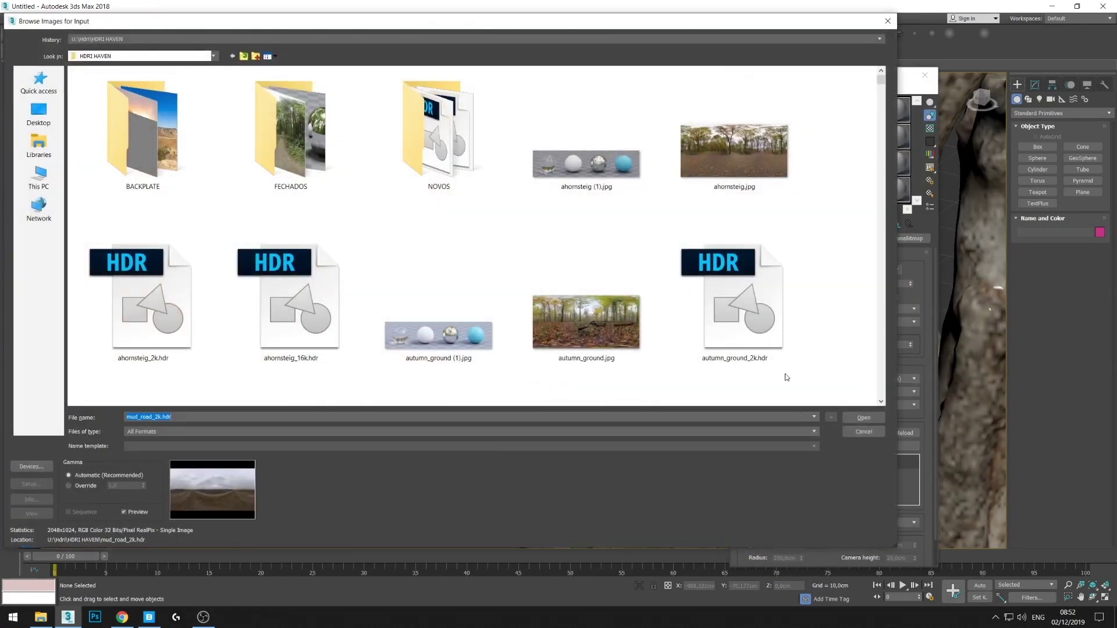
drag(881, 82, 886, 412)
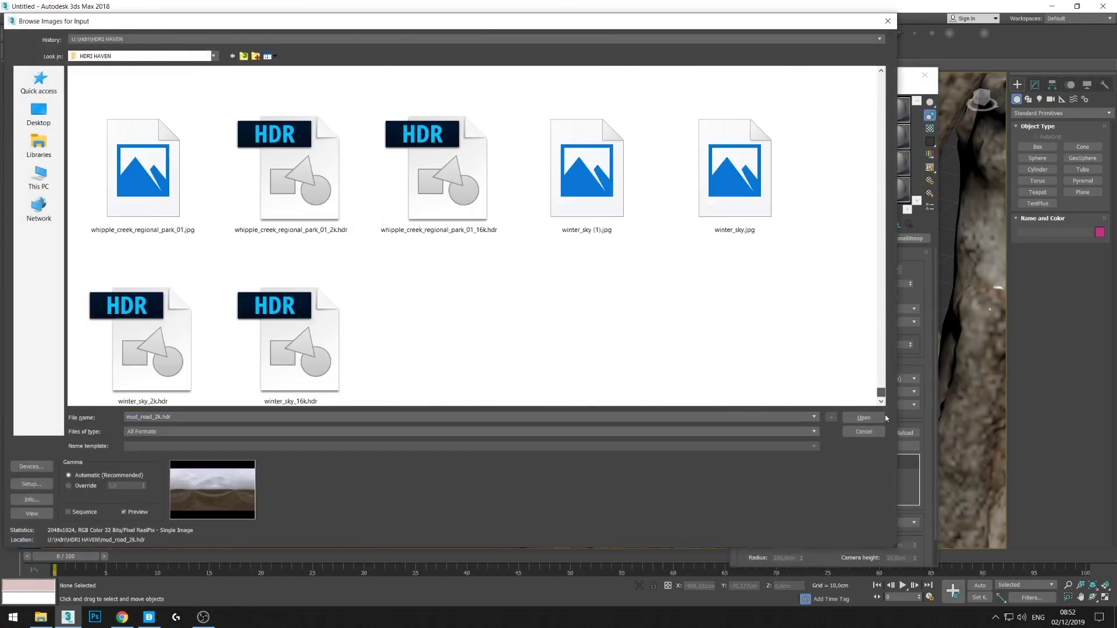
double_click(137, 343)
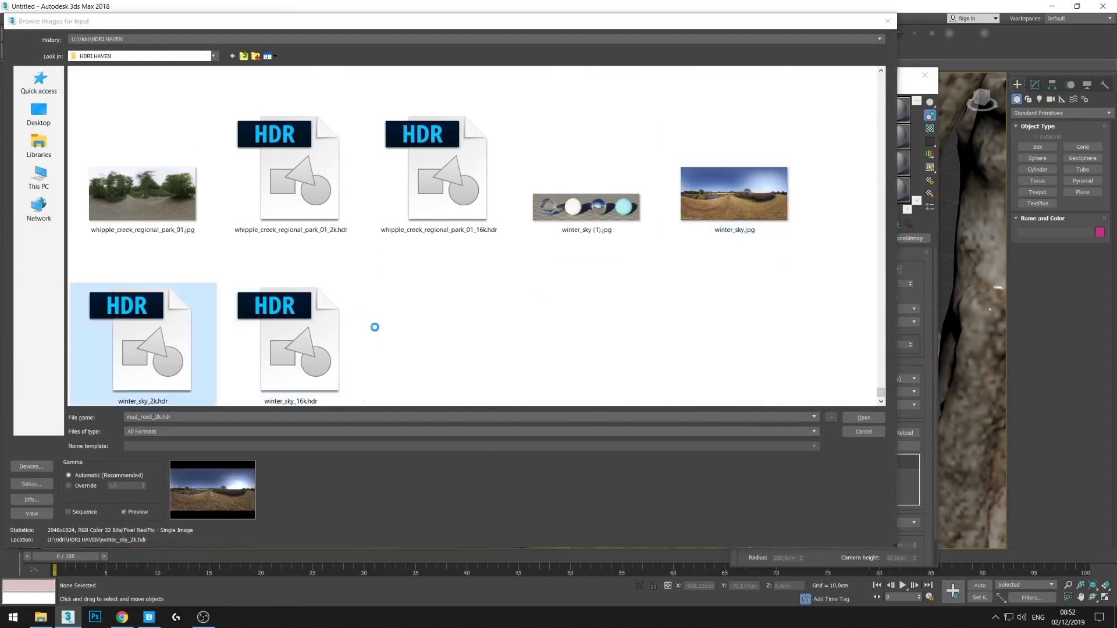
click(174, 249)
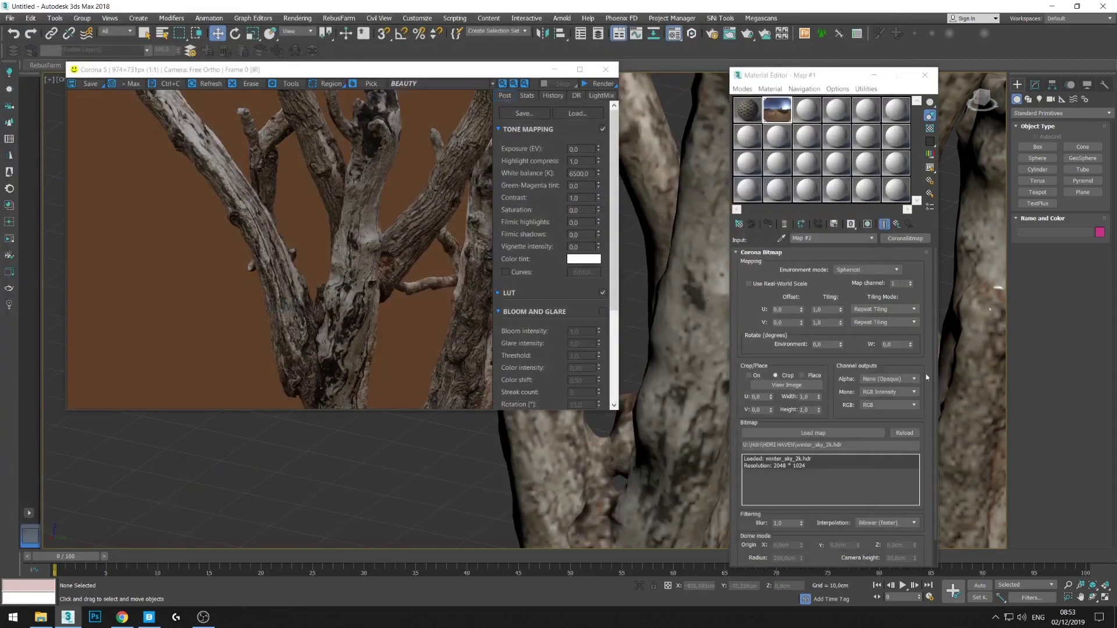
click(898, 226)
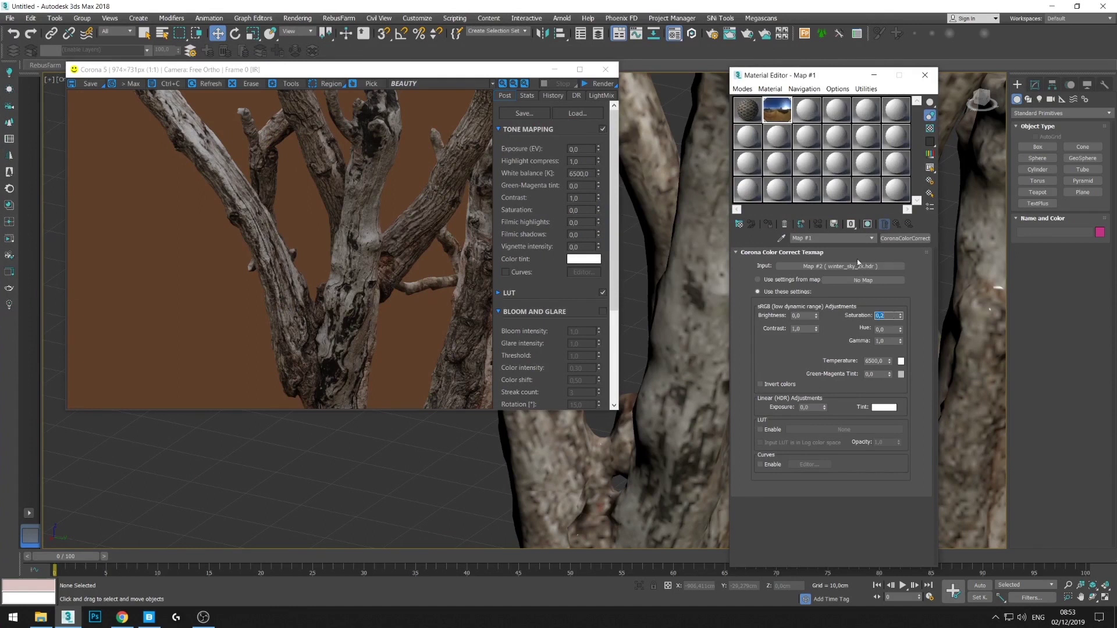
click(925, 74)
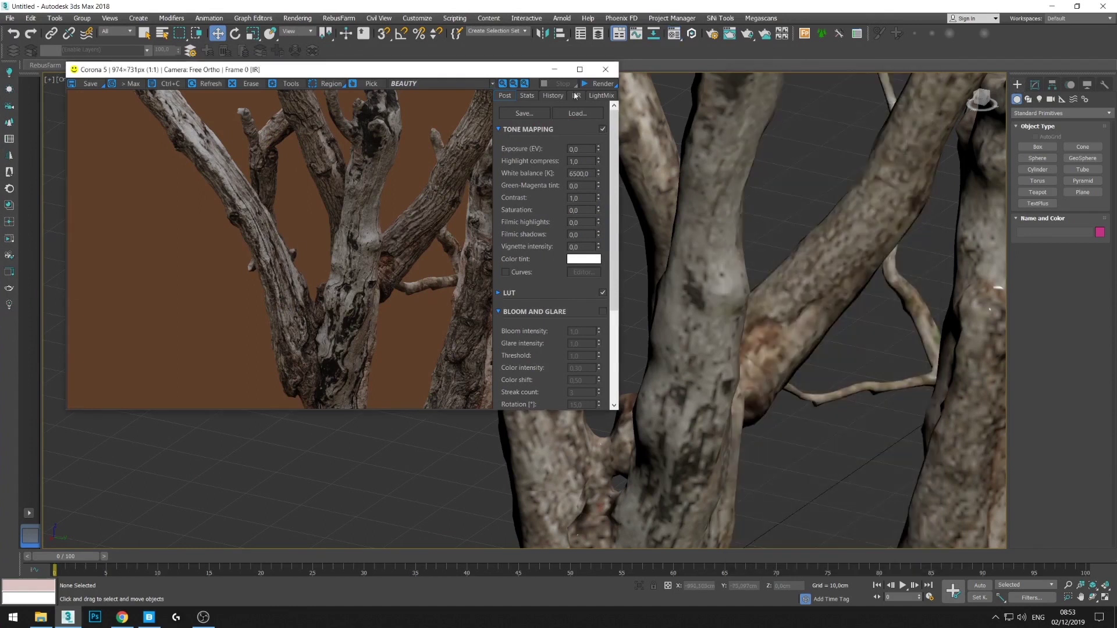
click(604, 84)
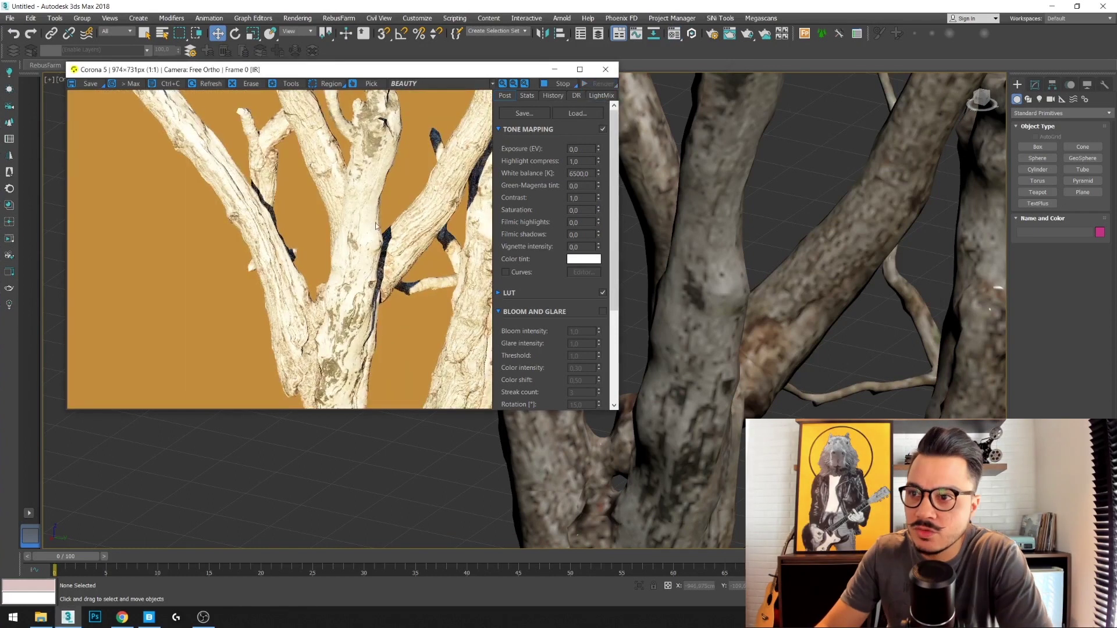
Zoom the viewport in and out to check the scene under the winter sky
scroll(742, 314, up, 2)
scroll(741, 314, down, 2)
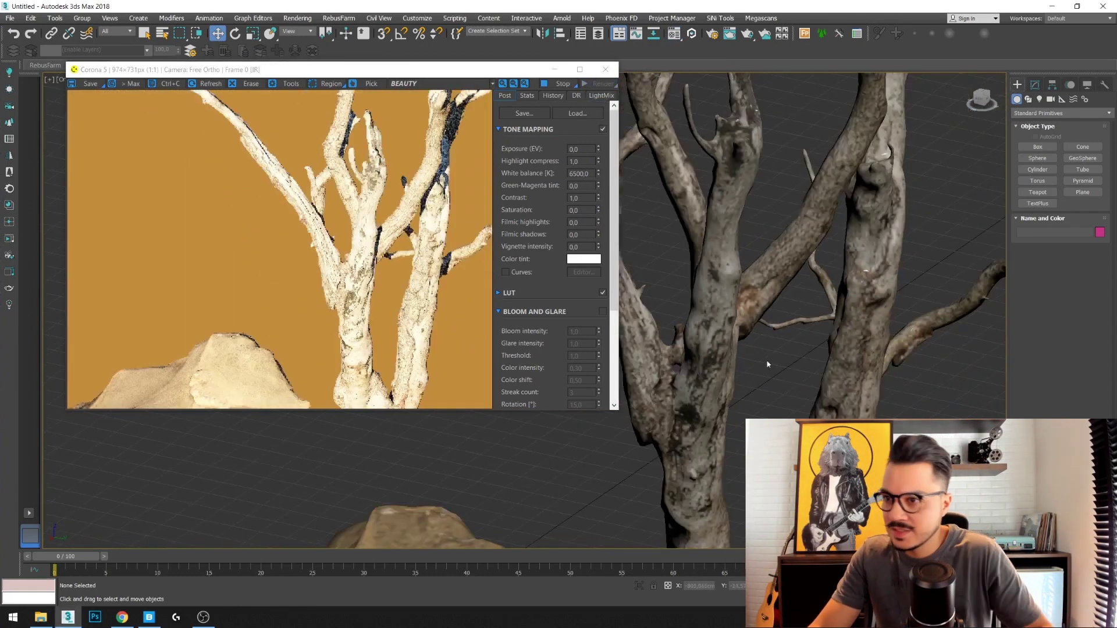
scroll(668, 361, down, 2)
scroll(710, 434, up, 2)
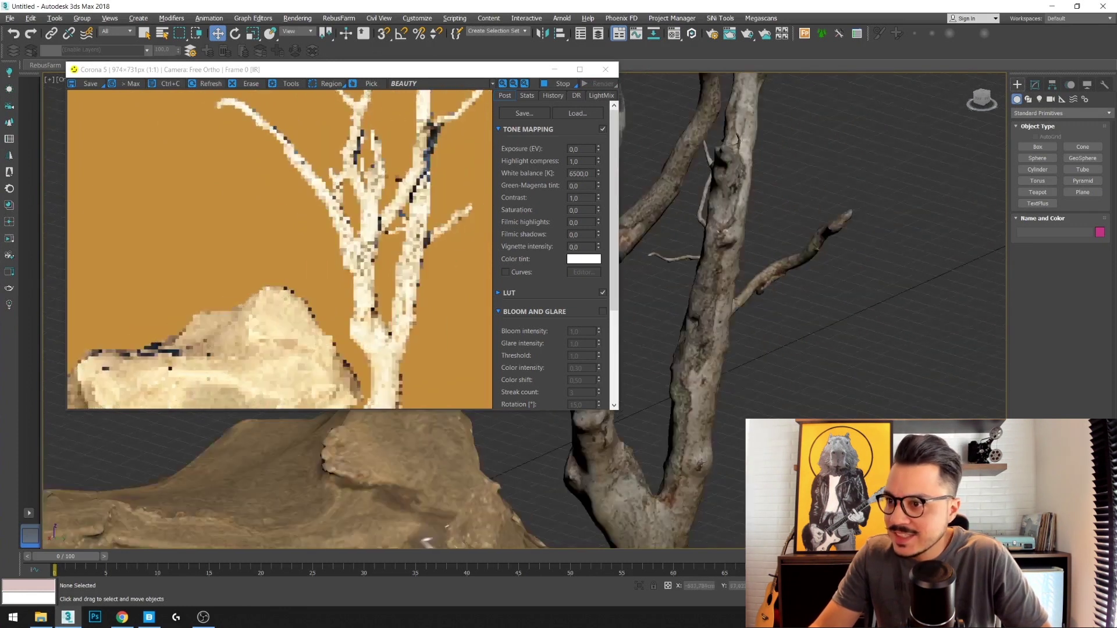
scroll(499, 463, up, 2)
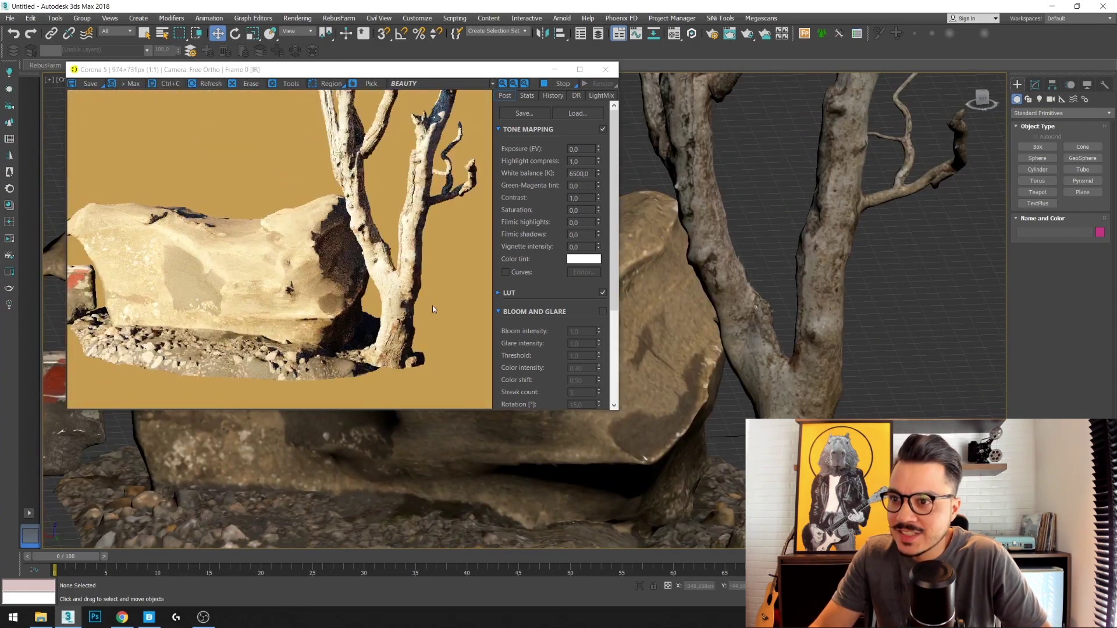
Set Corona exposure to -1.0 EV after trying -2.0, then orbit to the barrier and rock
double_click(585, 149)
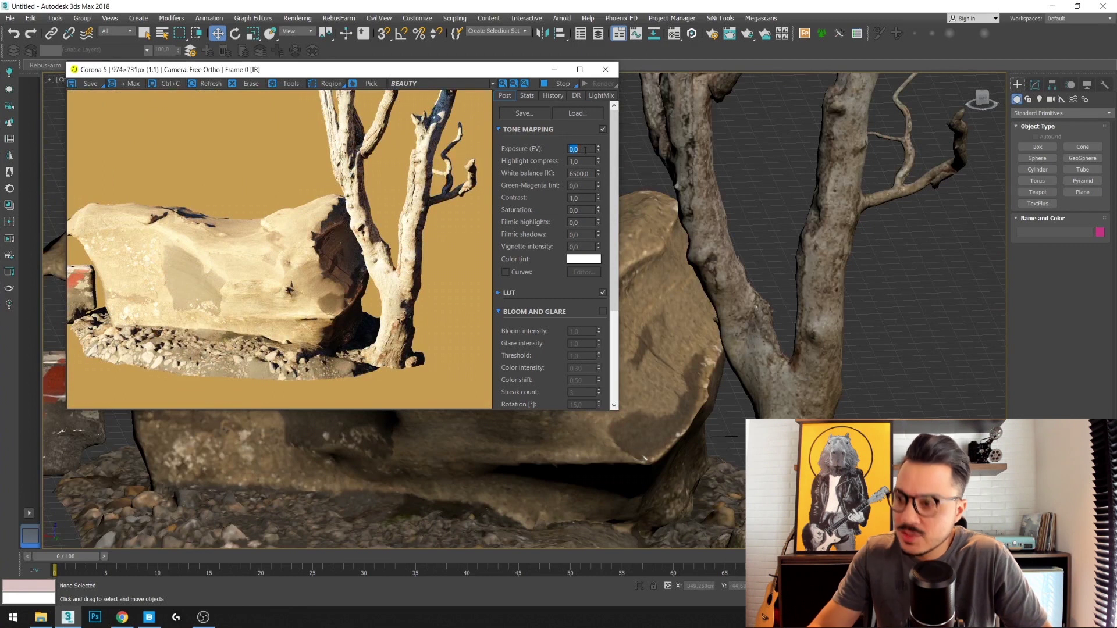
text(-1)
key(Return)
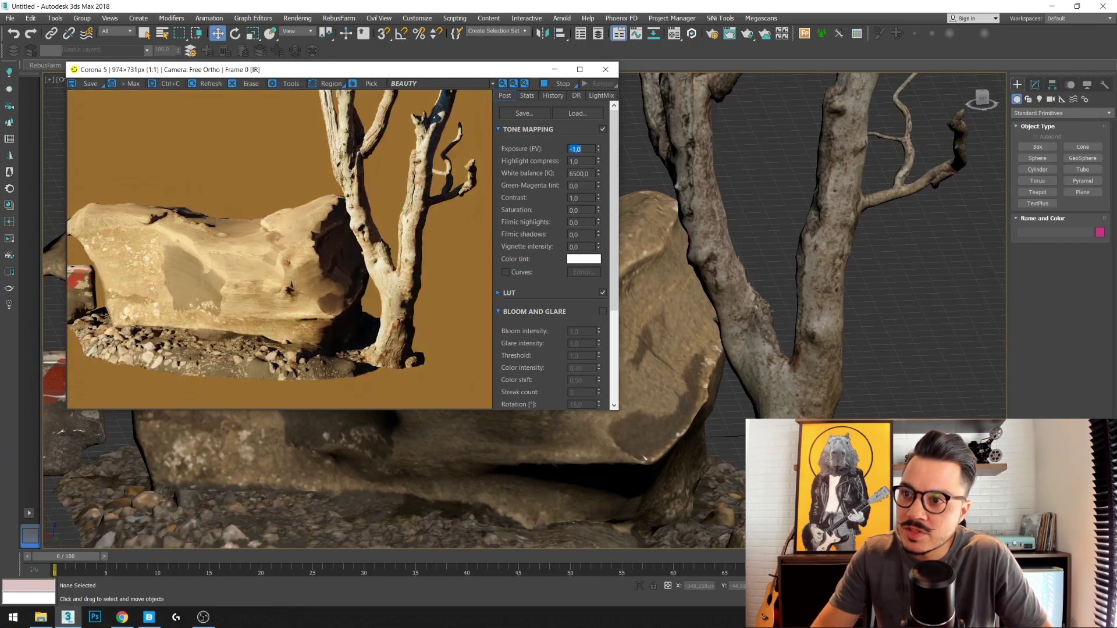
key(Return)
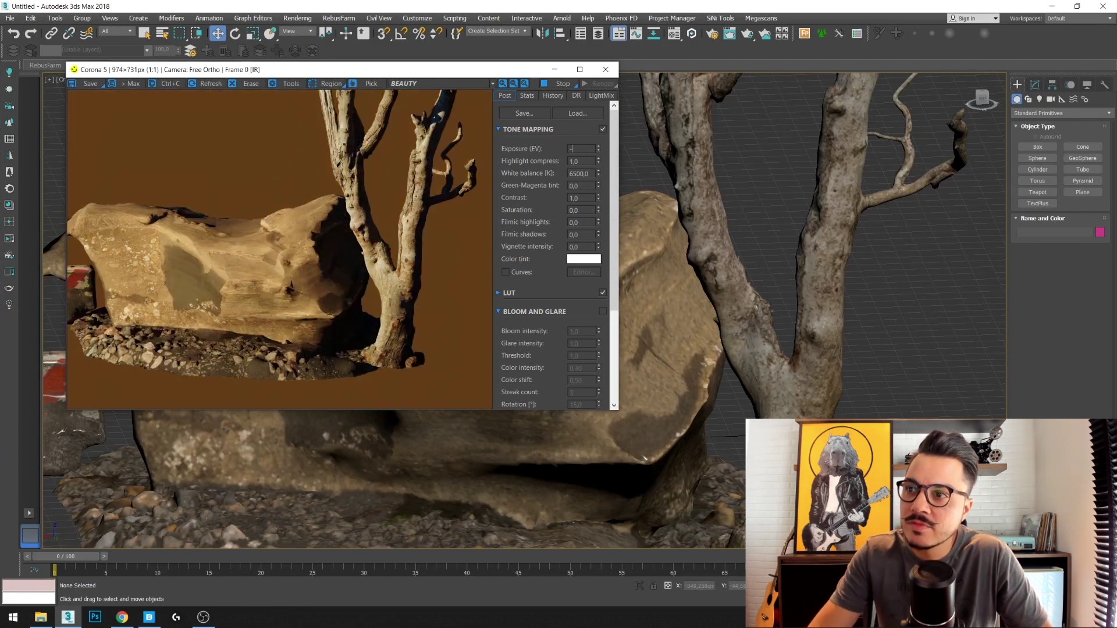
text(1.0)
key(Return)
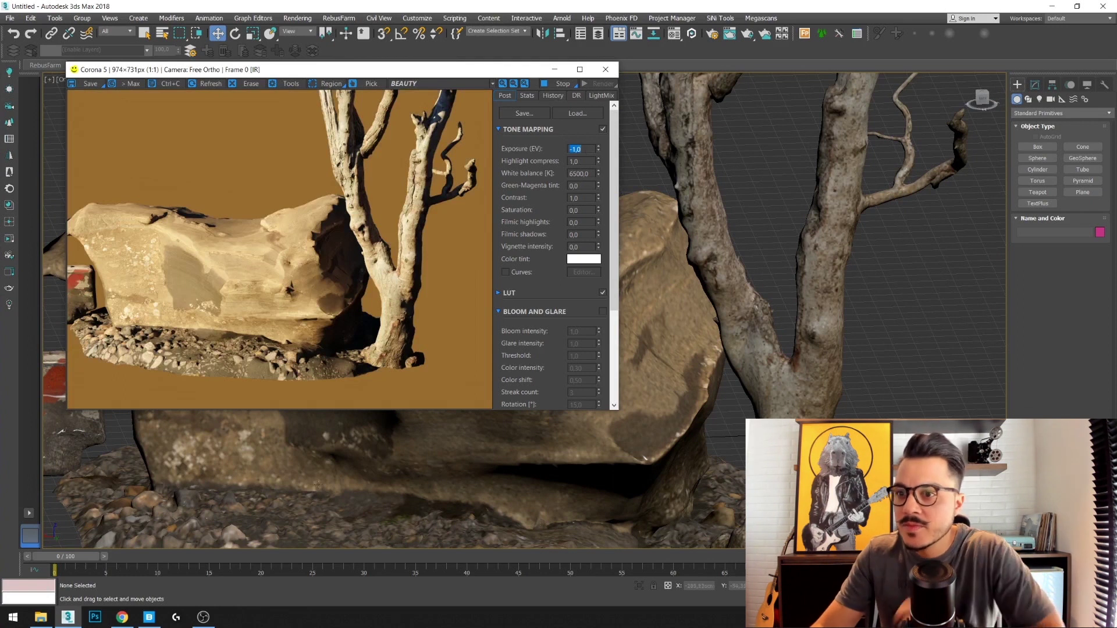
mouse_move(640, 477)
alt+middle_down()
mouse_move(700, 515)
mouse_move(857, 387)
alt+middle_up()
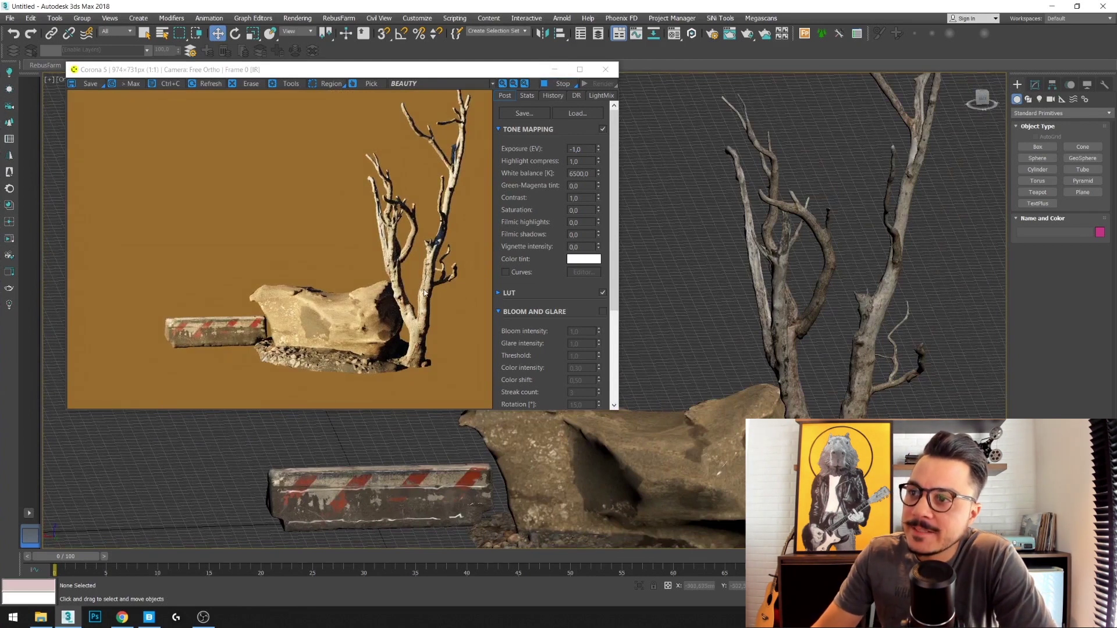
Rotate the view slightly, then close the Corona frame buffer window
alt+middle_drag(699, 466, 688, 426)
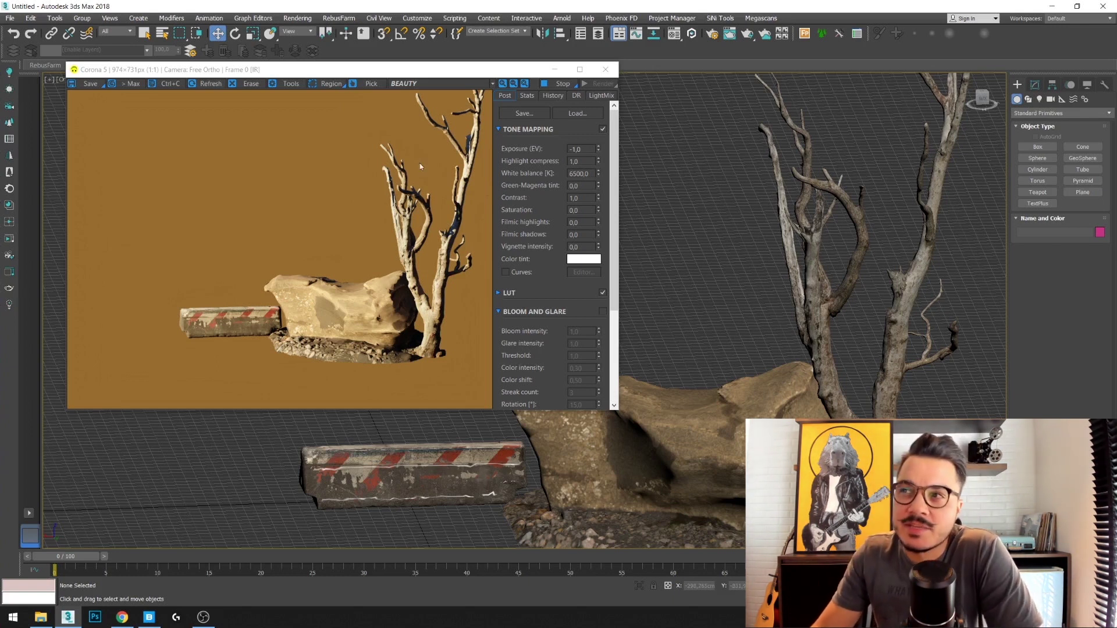
click(546, 73)
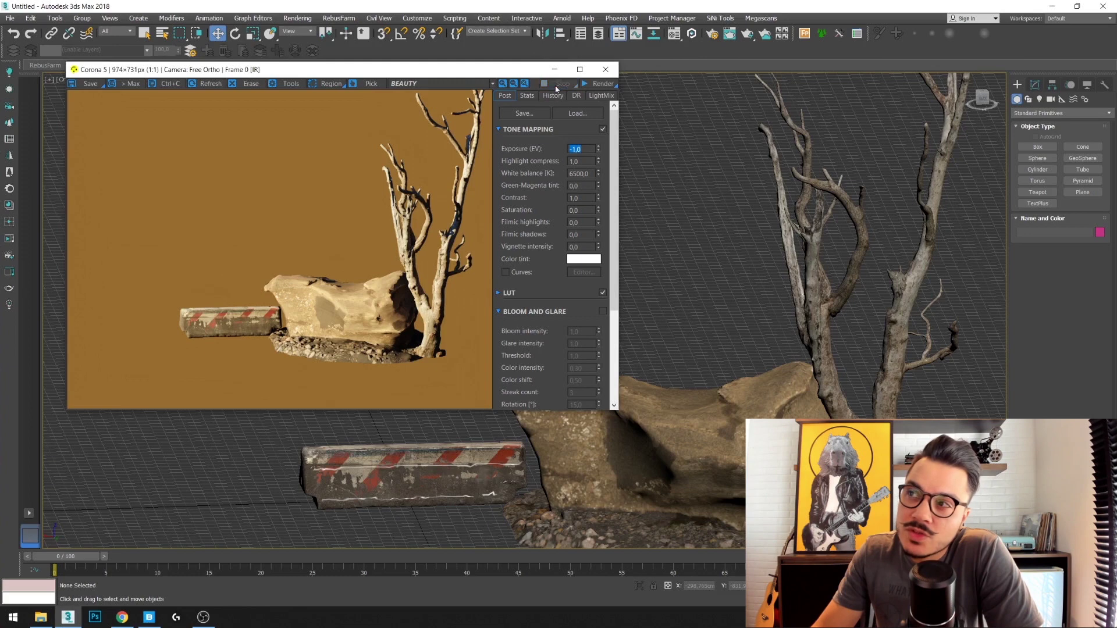
click(607, 70)
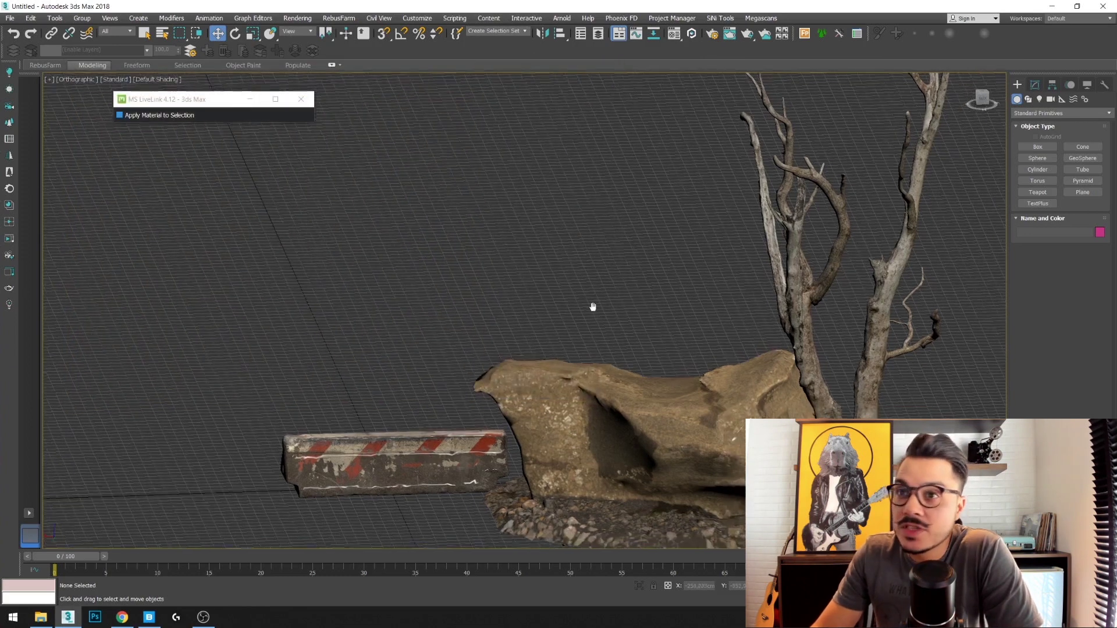
Pan the viewport, switch to Quixel Bridge, and select the Street Curbs card in the Downloaded grid
middle_drag(591, 307, 523, 260)
click(150, 615)
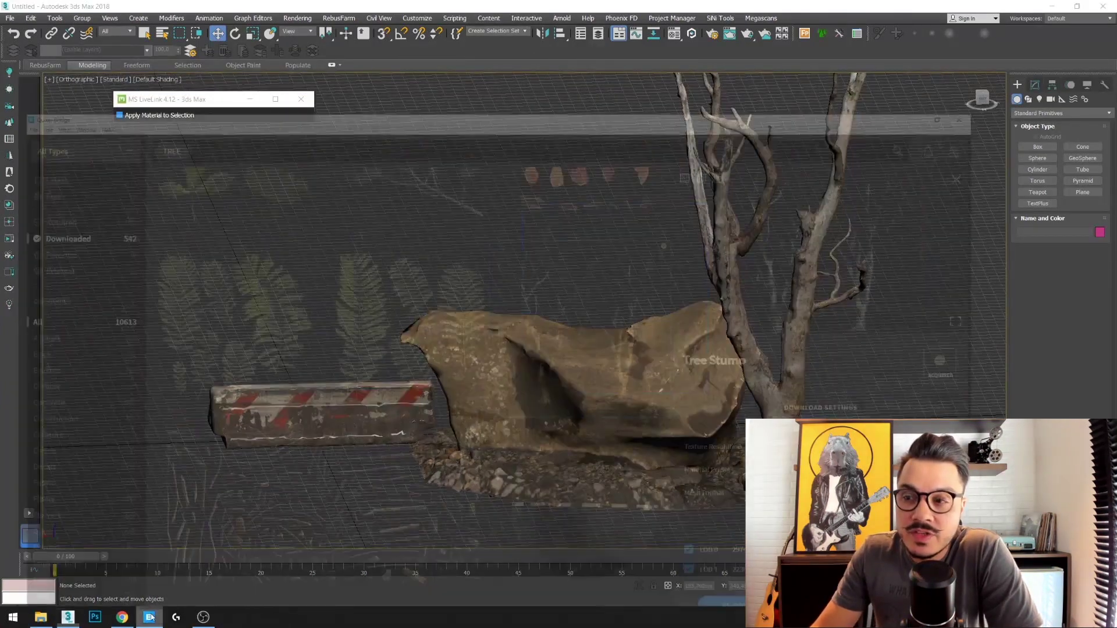
scroll(438, 331, down, 3)
scroll(438, 331, down, 4)
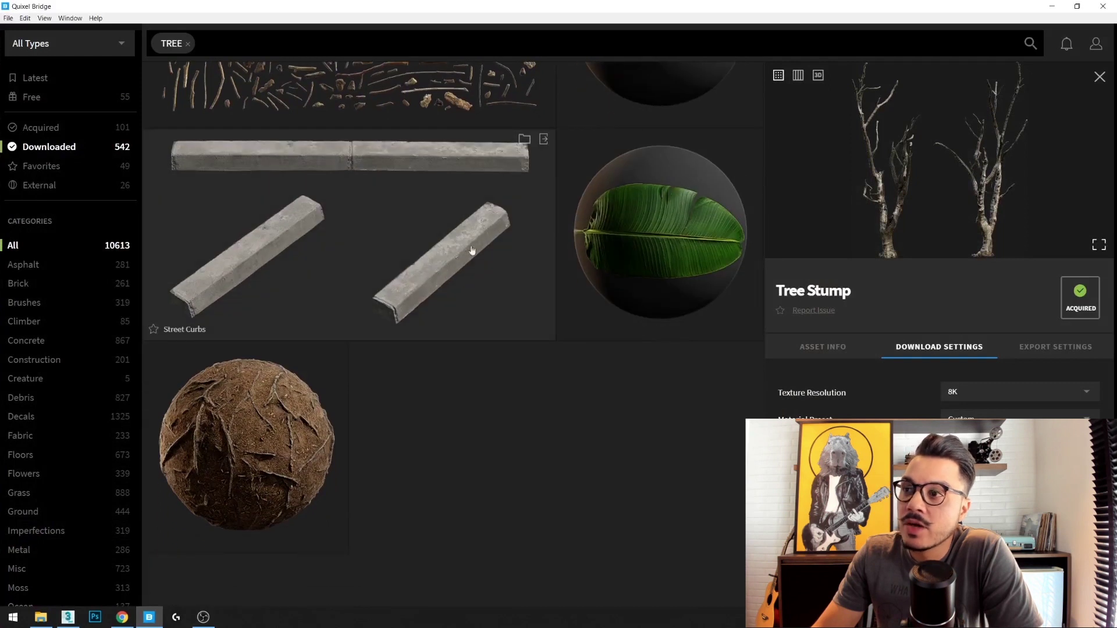
click(547, 147)
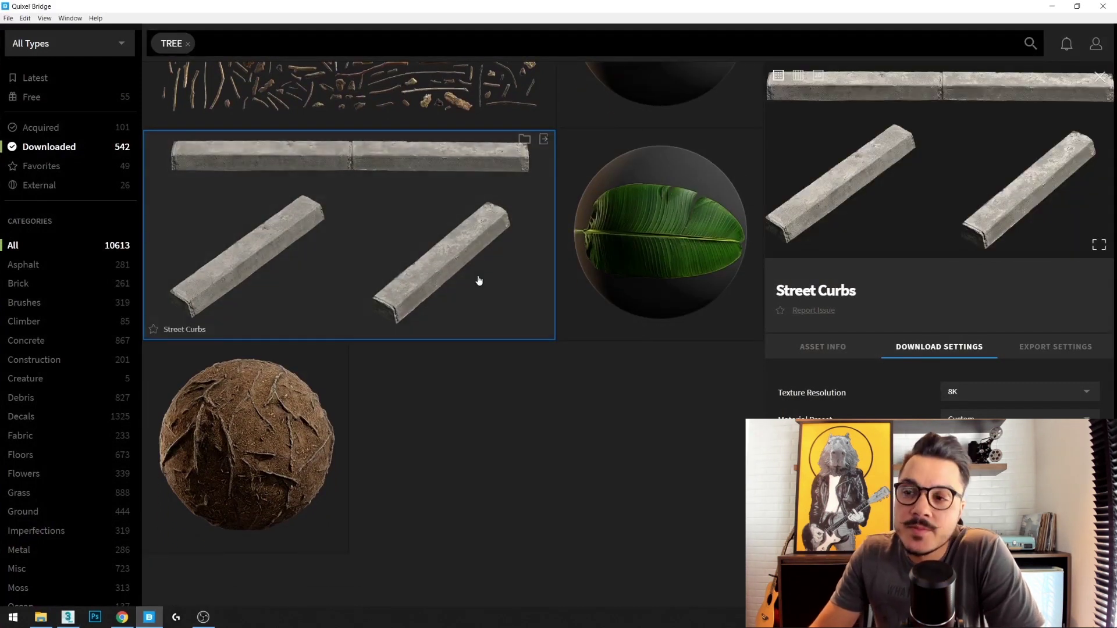
scroll(489, 272, up, 1)
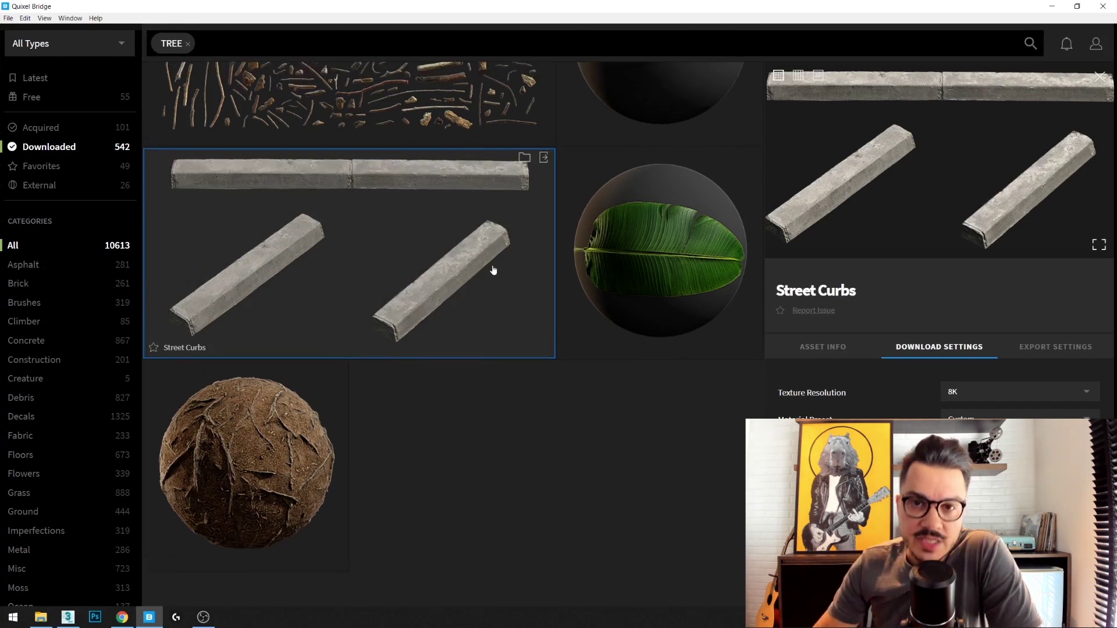
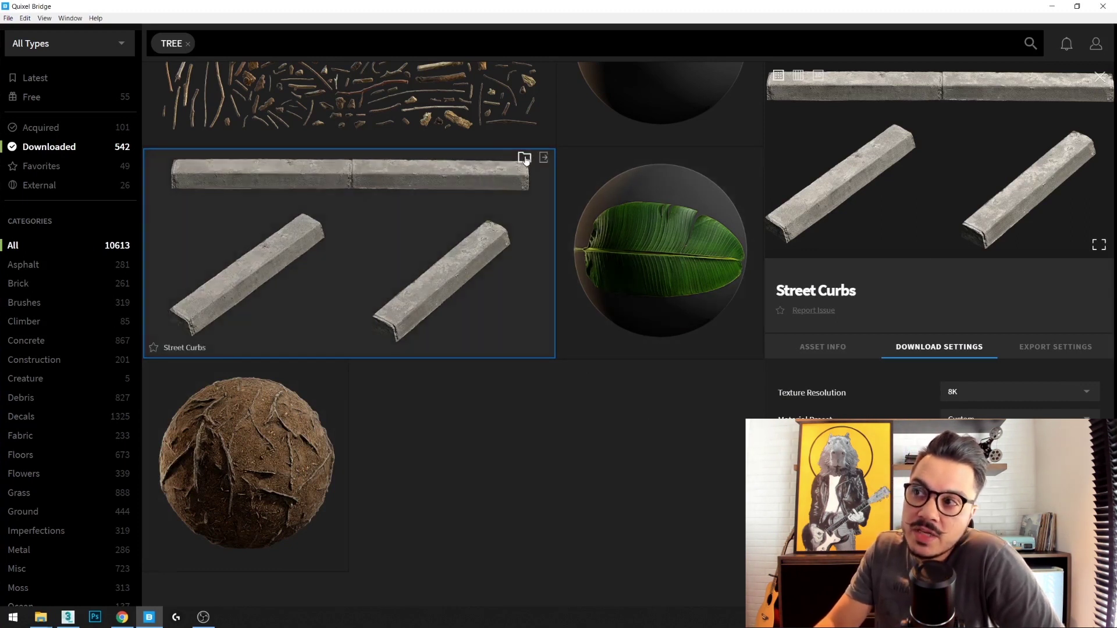
Open the Street Curbs download folder from its thumbnail in Quixel Bridge
click(525, 159)
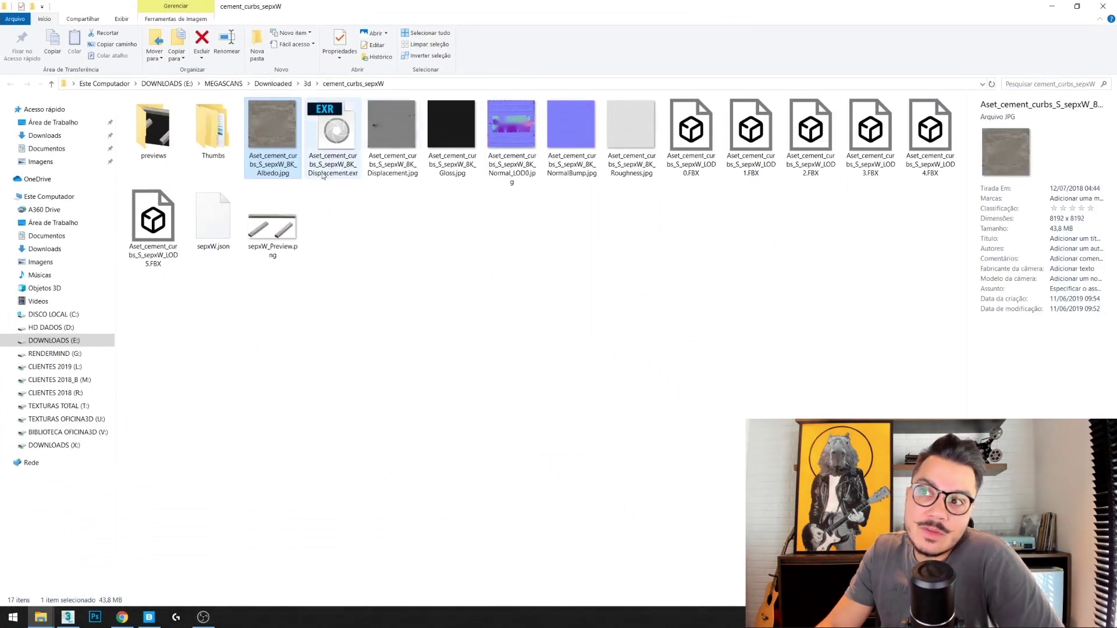
Drag the cement curbs LOD0.FBX from Explorer into the 3ds Max viewport and import it
click(443, 87)
click(354, 227)
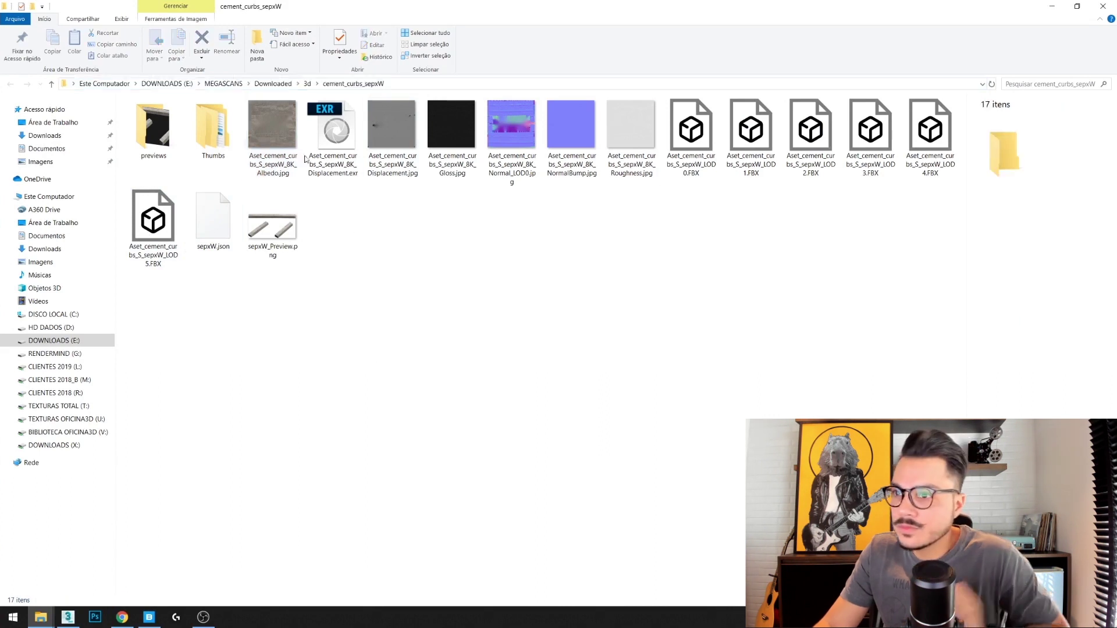
click(1077, 7)
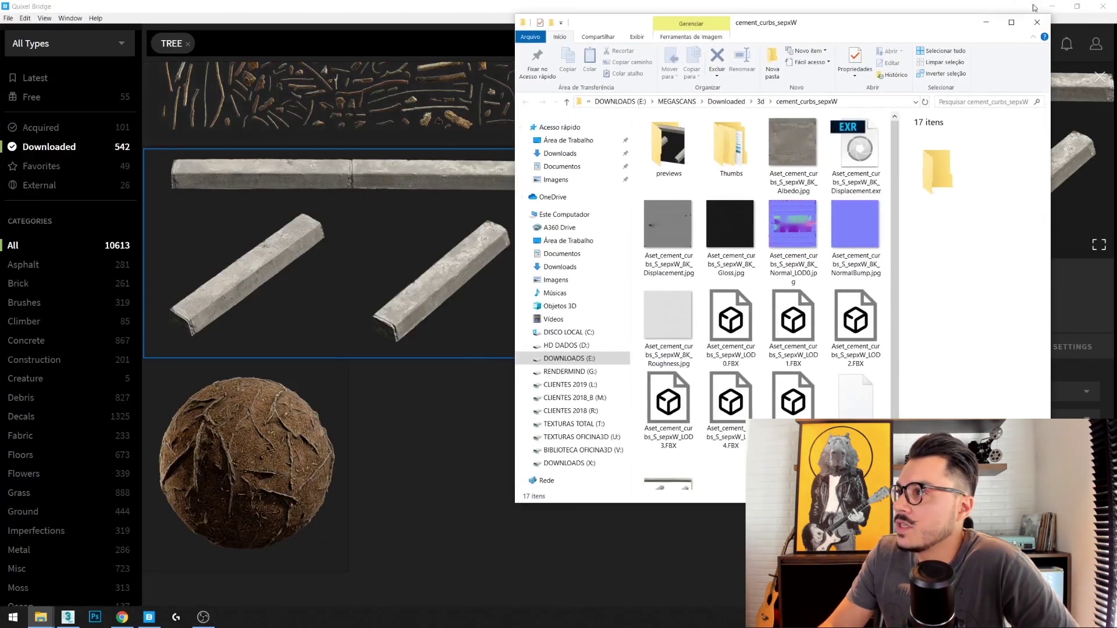
click(1052, 8)
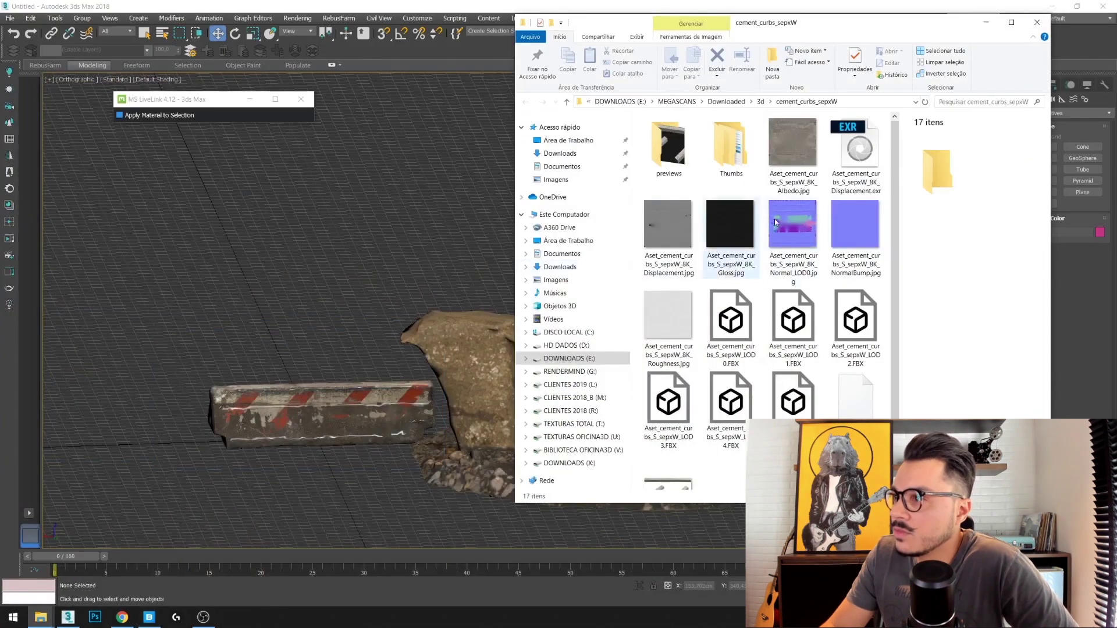
scroll(858, 250, down, 1)
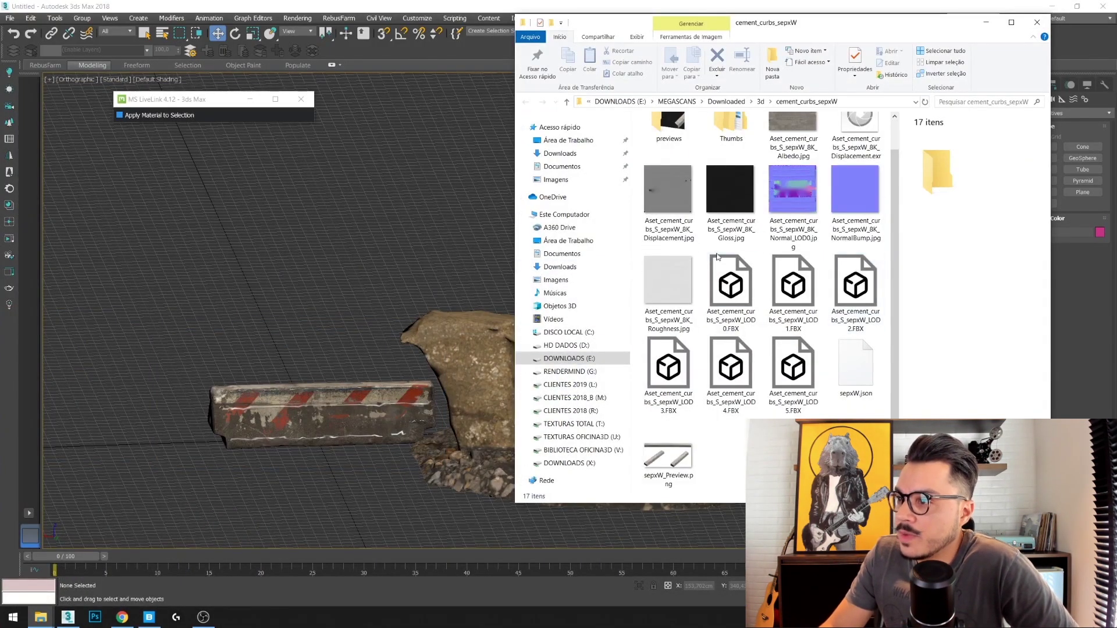
mouse_move(731, 284)
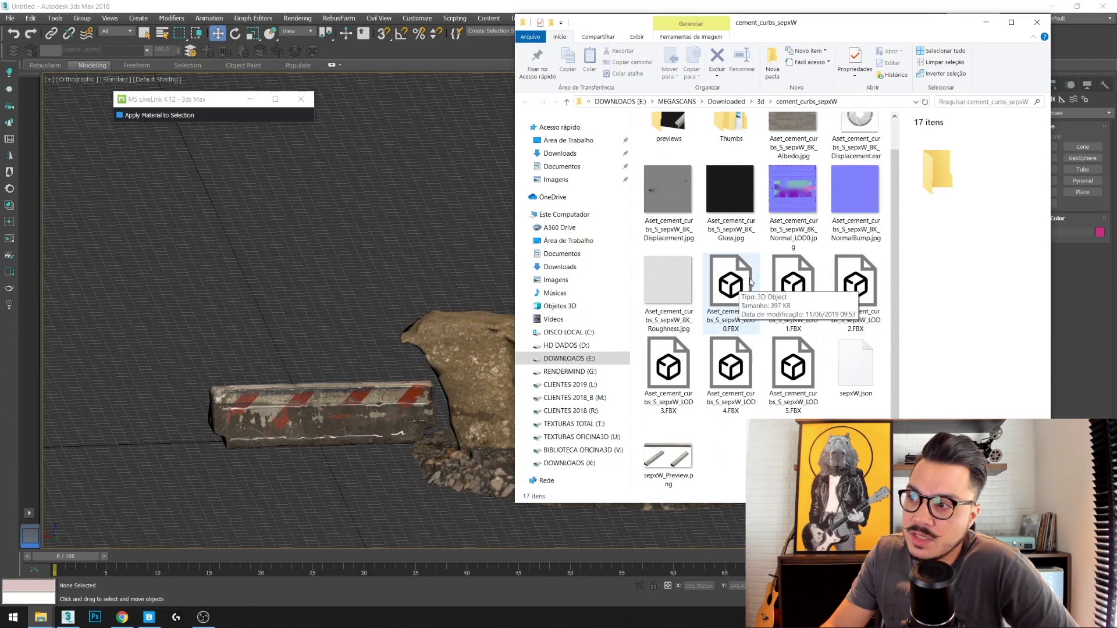
drag(753, 283, 162, 278)
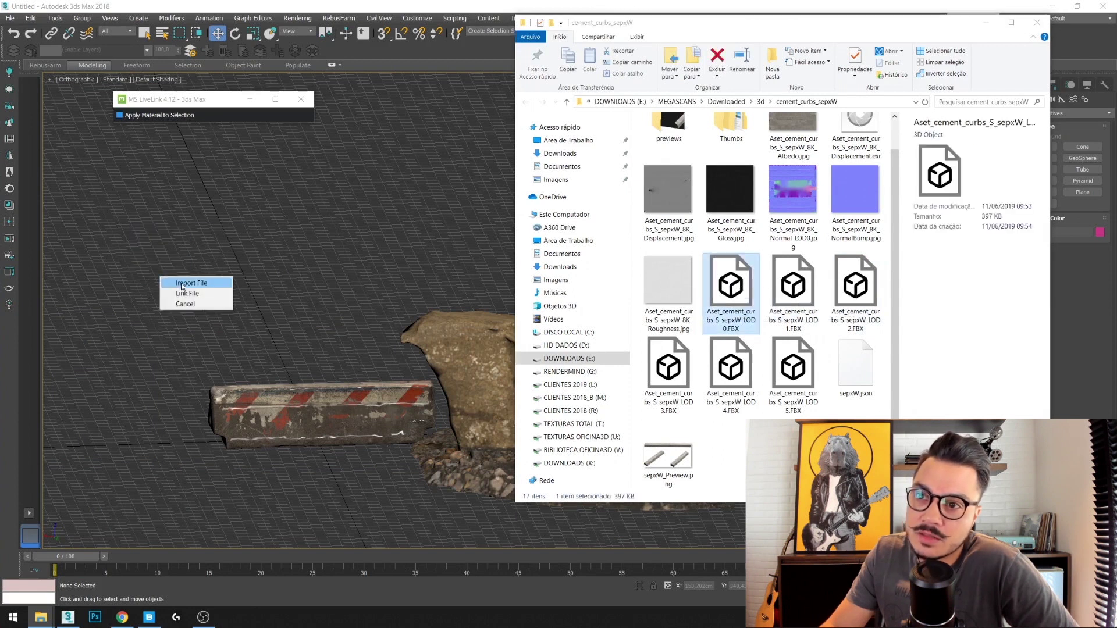
click(182, 283)
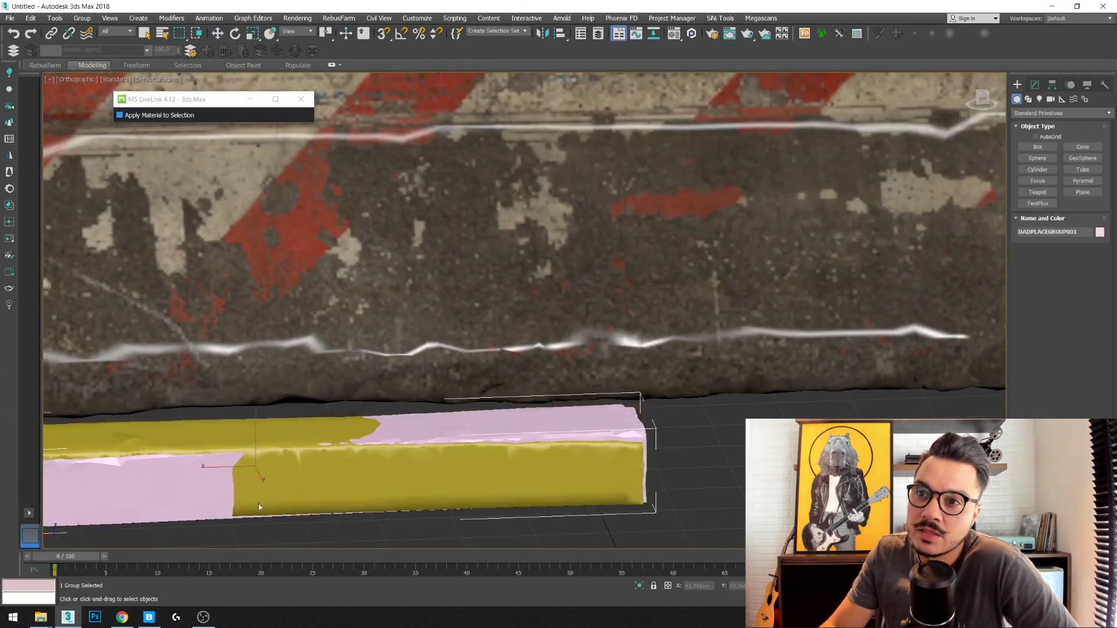
Move the yellow and pink curbs apart in front of the barrier, then bring up the Material Editor
key(w)
scroll(484, 490, down, 5)
mouse_move(524, 454)
mouse_down()
mouse_move(451, 477)
mouse_move(229, 502)
mouse_up()
mouse_move(375, 471)
mouse_down()
mouse_move(369, 506)
mouse_move(384, 507)
mouse_up()
middle_drag(285, 491, 564, 433)
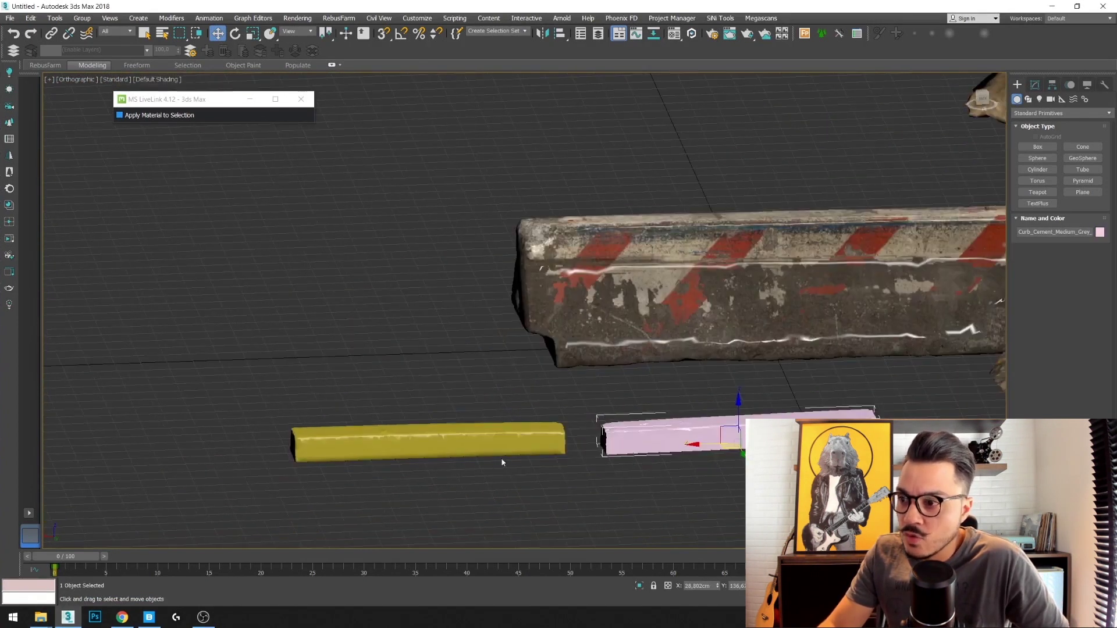
mouse_move(502, 462)
middle_down()
mouse_move(485, 466)
mouse_move(486, 428)
middle_up()
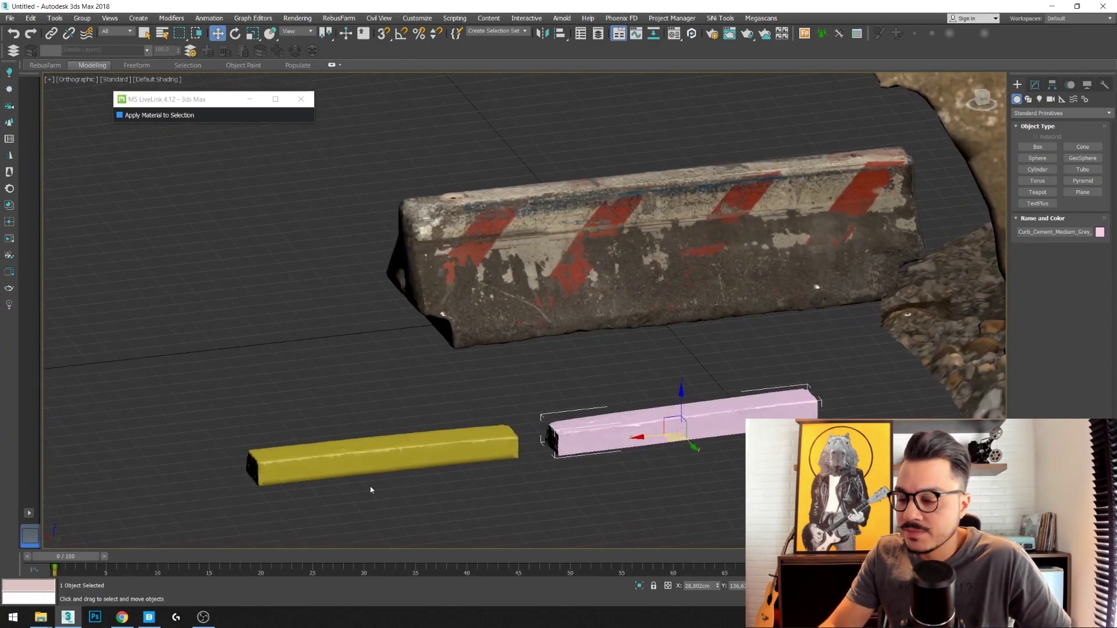
middle_drag(432, 480, 333, 474)
key(m)
click(746, 109)
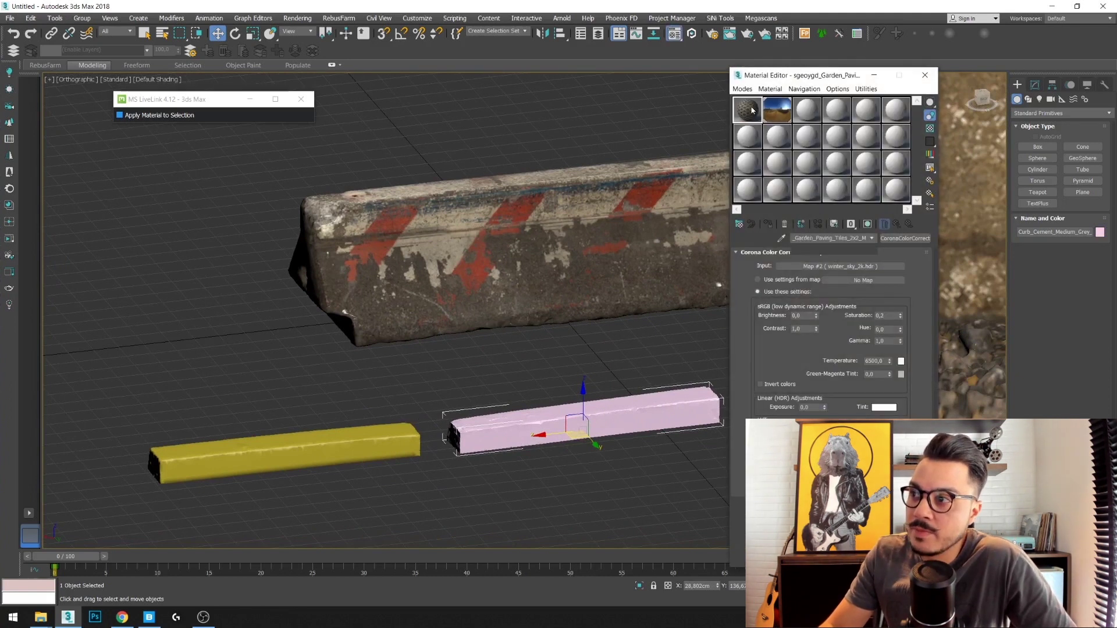
Eyedrop the concrete barrier's material and inspect its diffuse bitmap settings
middle_drag(724, 152, 676, 169)
click(781, 238)
click(692, 182)
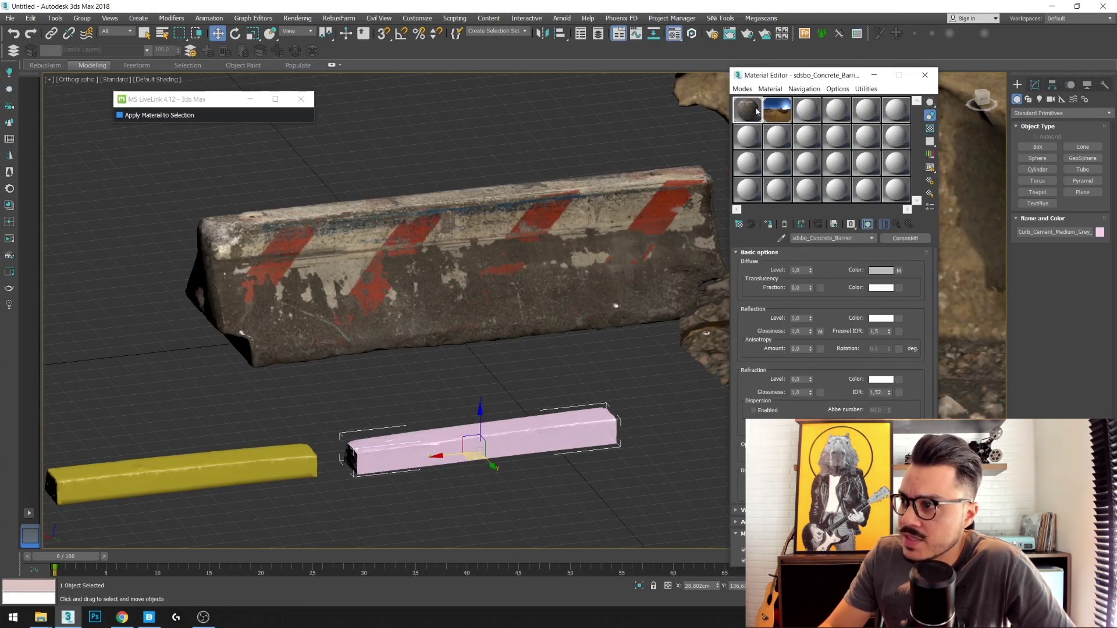
click(898, 271)
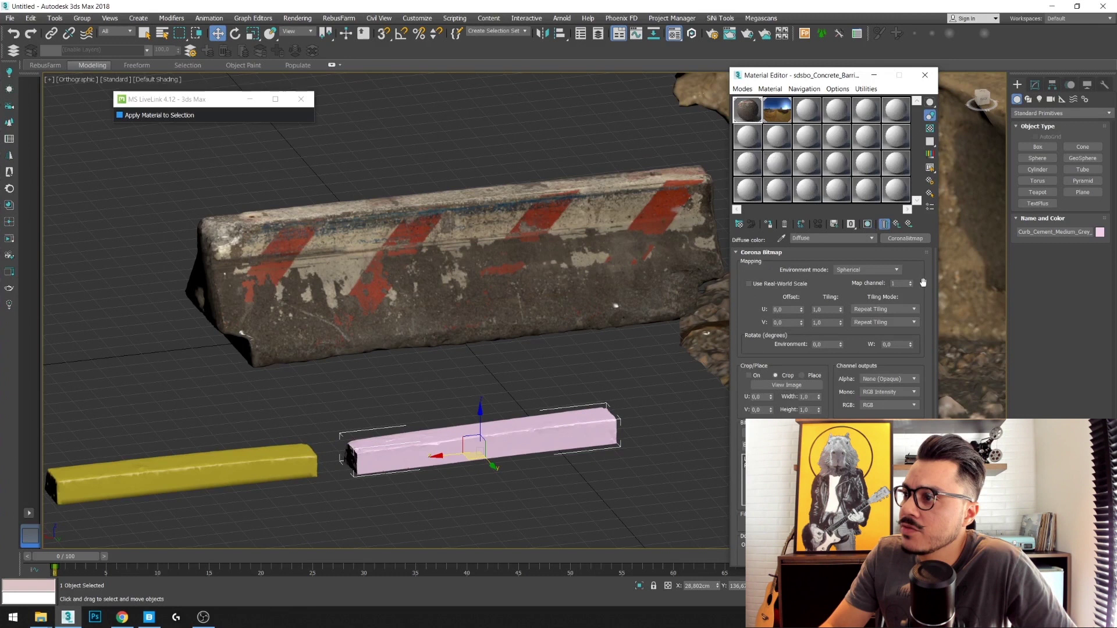
Turn an empty material slot into a CoronaMtl via the Material/Map Browser
click(750, 144)
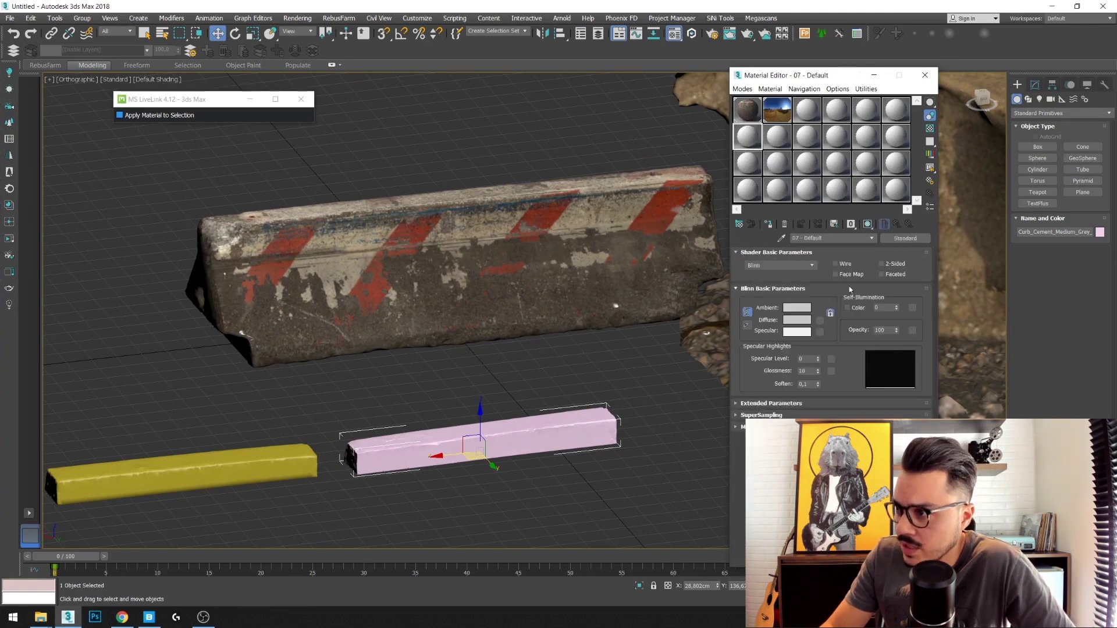
click(909, 238)
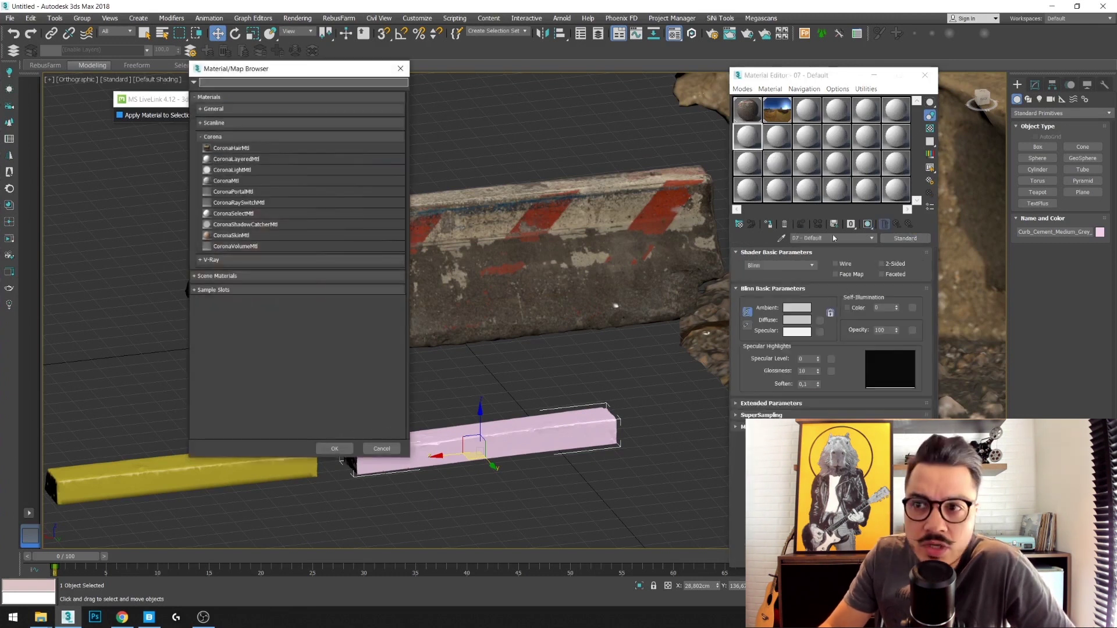
double_click(227, 181)
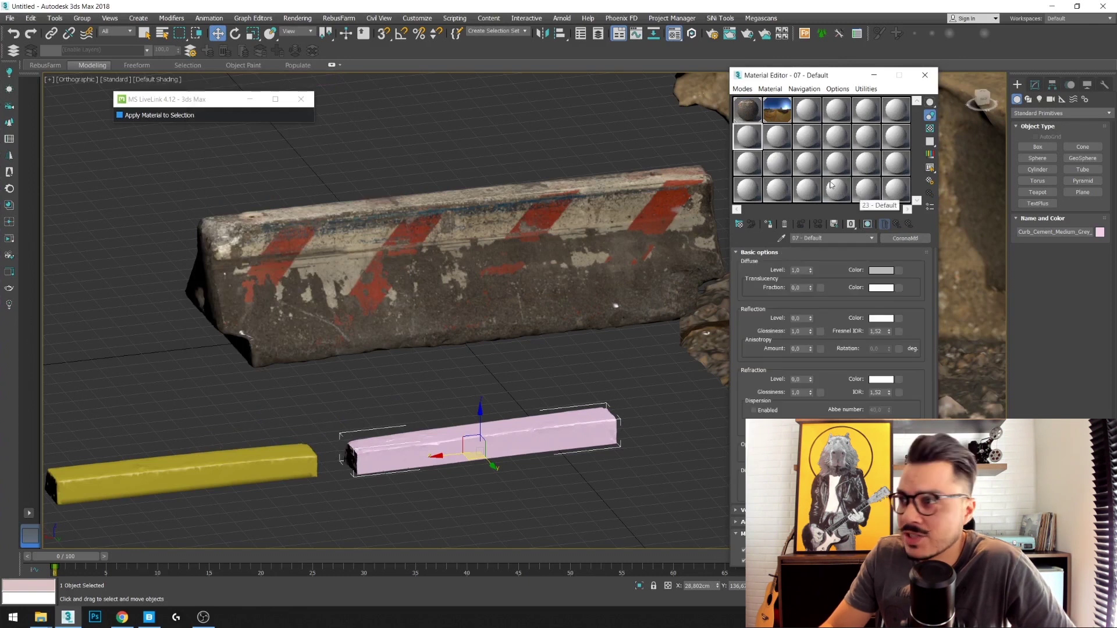
click(747, 163)
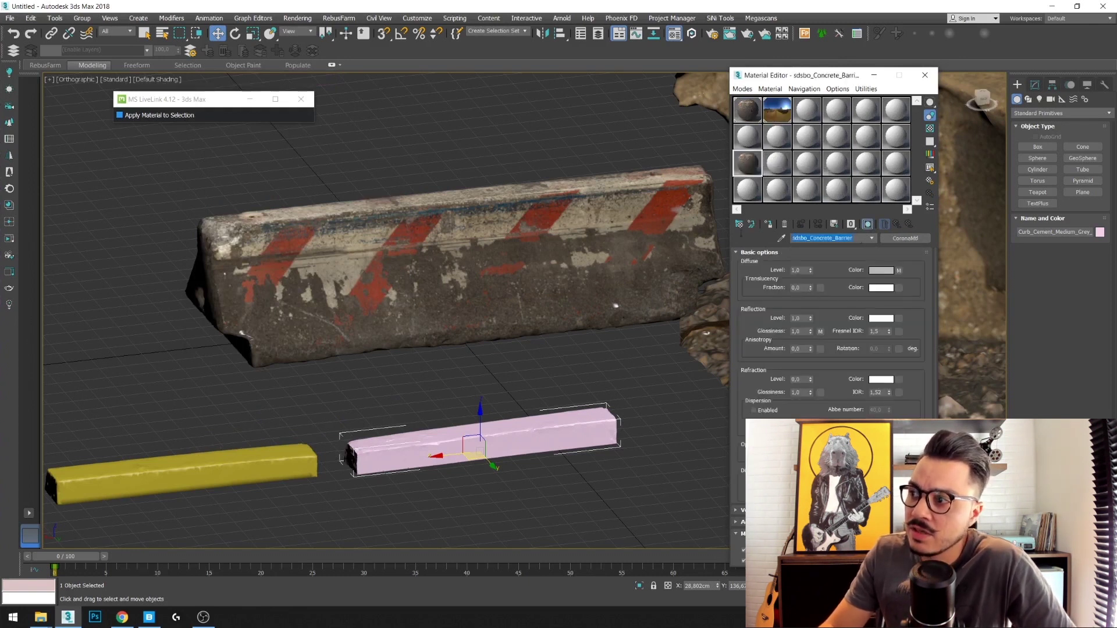
text(FGFGFG)
click(747, 135)
Select the FGFGFG material and start loading an image into its diffuse Corona Bitmap
click(738, 167)
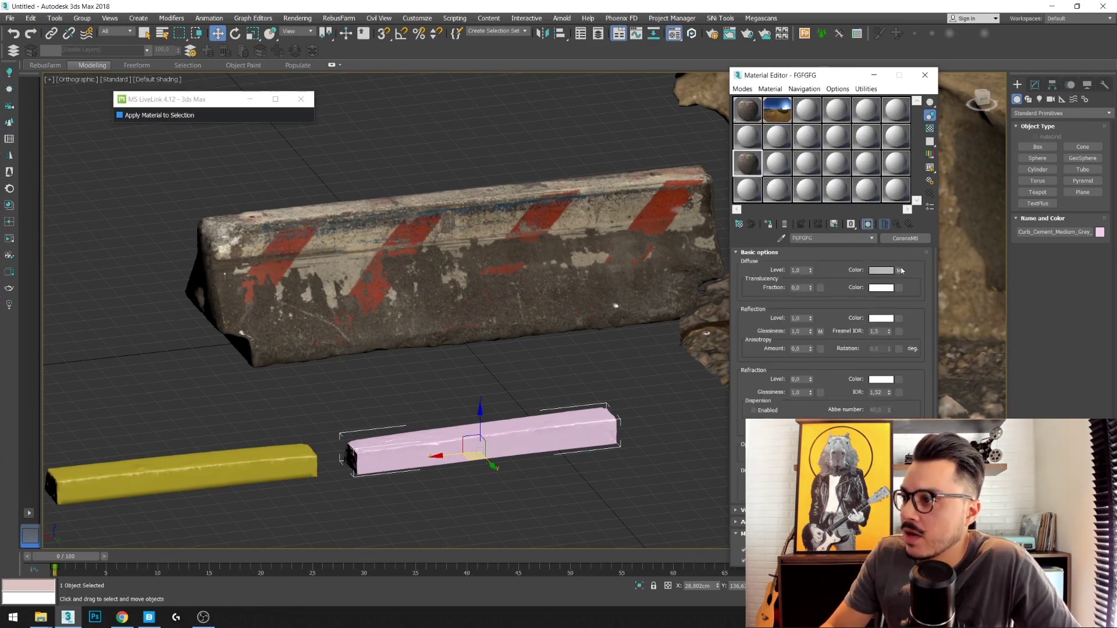
click(900, 271)
click(828, 433)
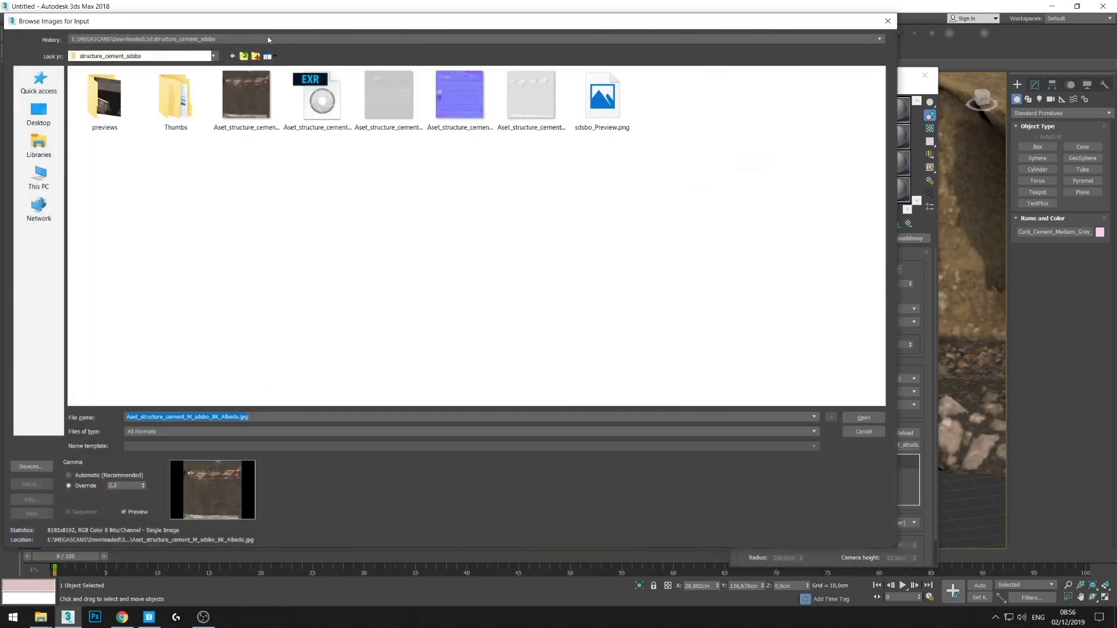
Browse the image dialog and Explorer windows to locate the 3d downloads curb folder
click(269, 39)
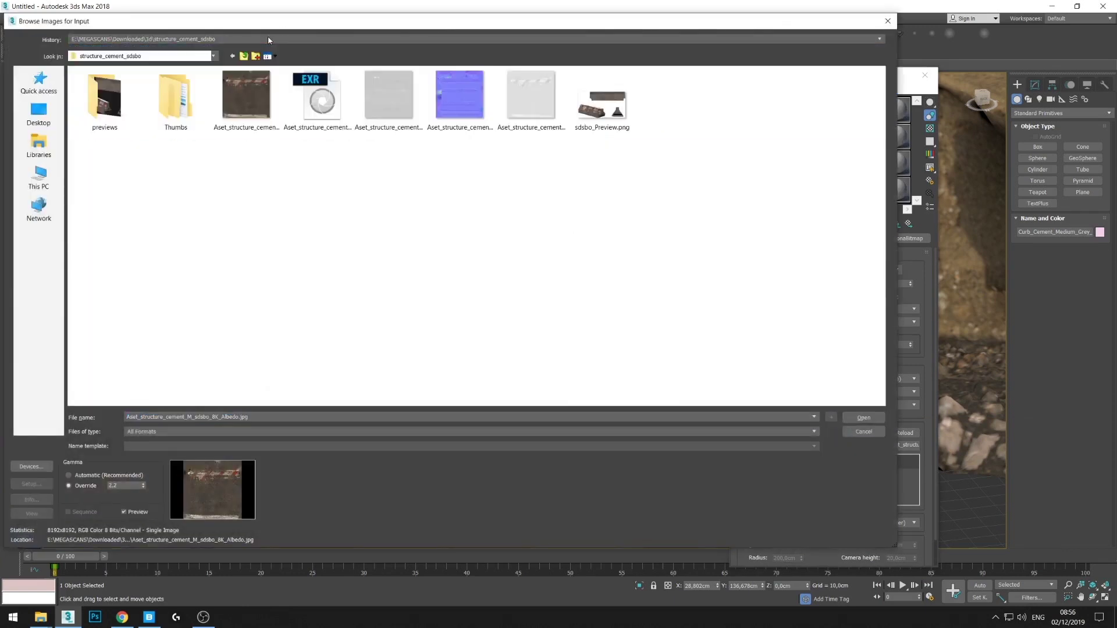
click(204, 59)
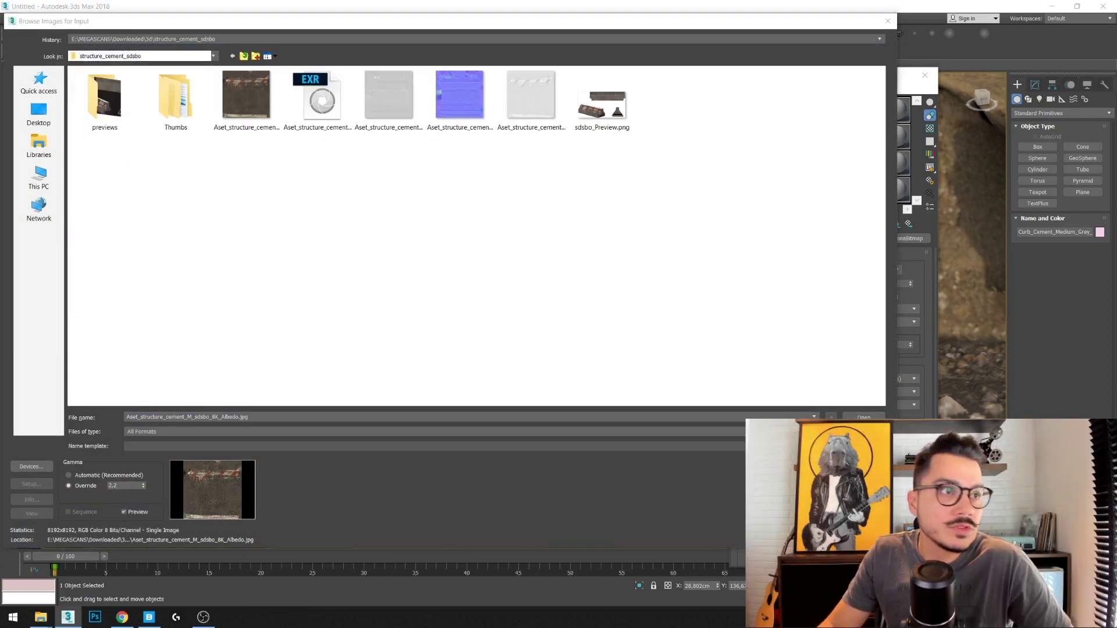
mouse_move(40, 617)
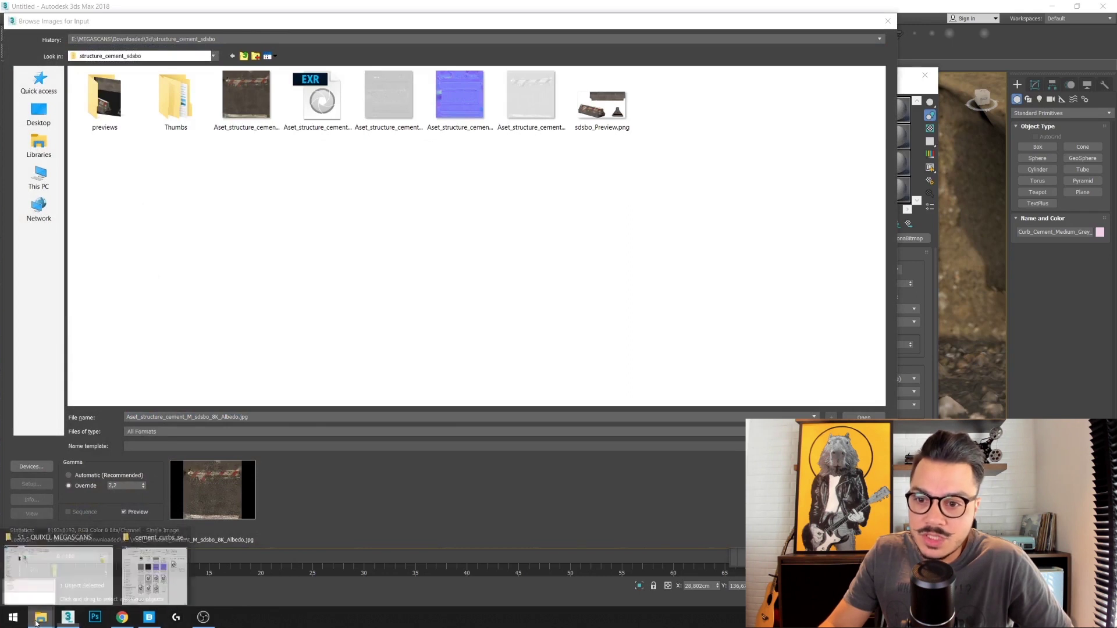
click(154, 573)
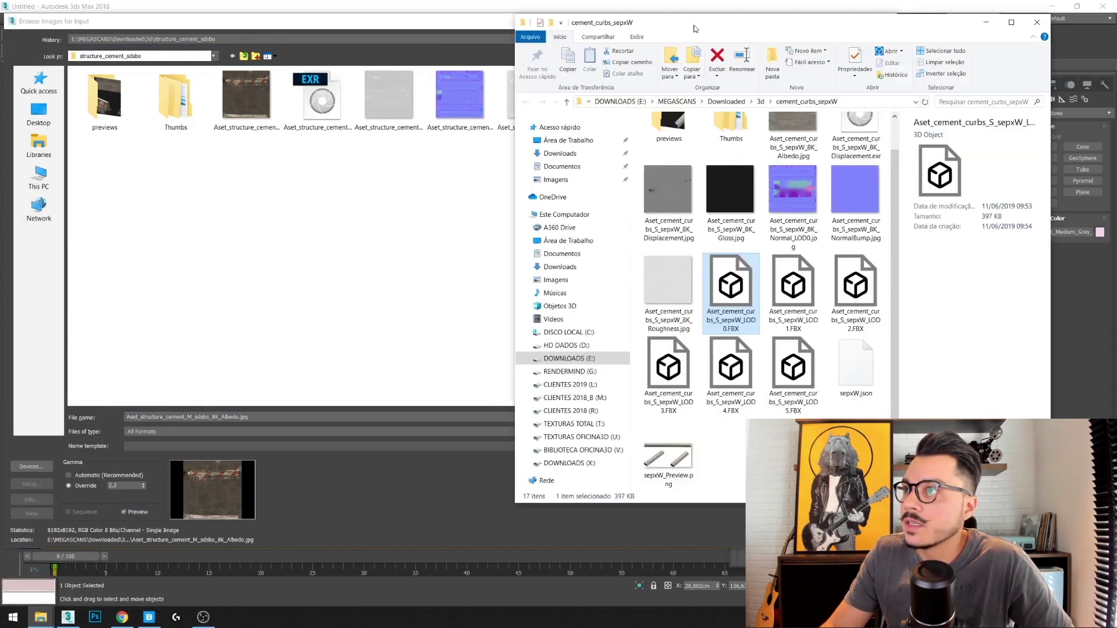
double_click(694, 28)
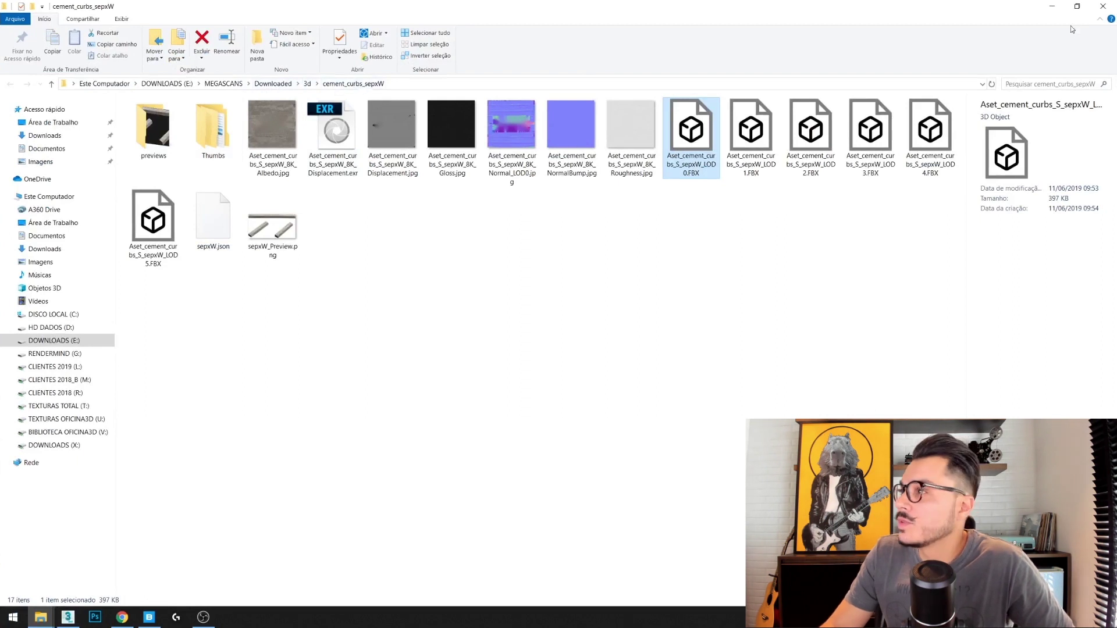
click(1052, 9)
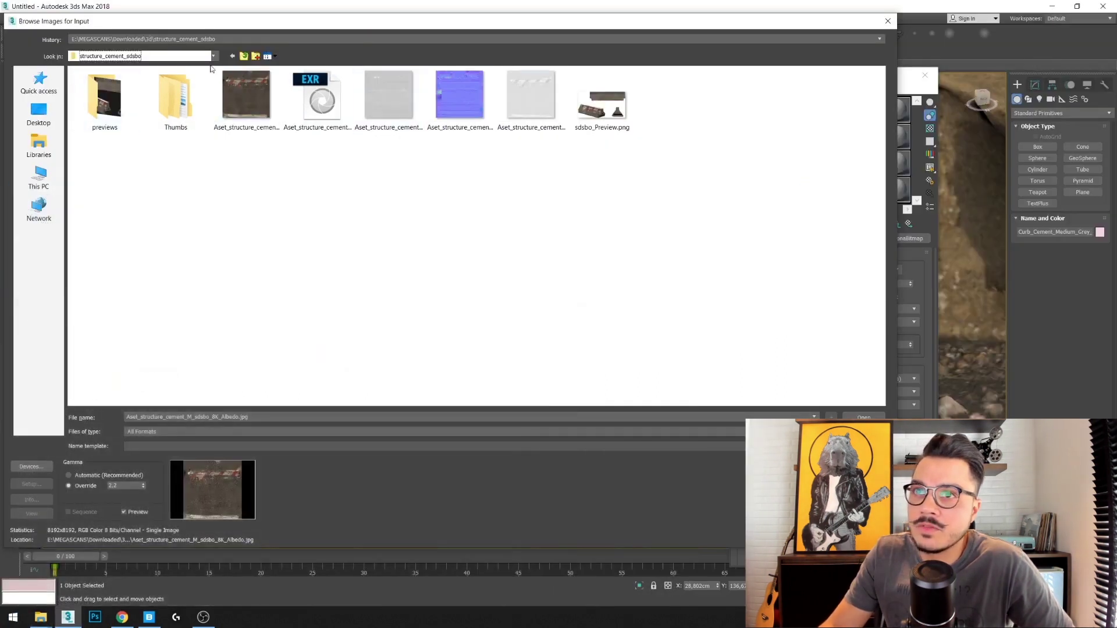
click(244, 57)
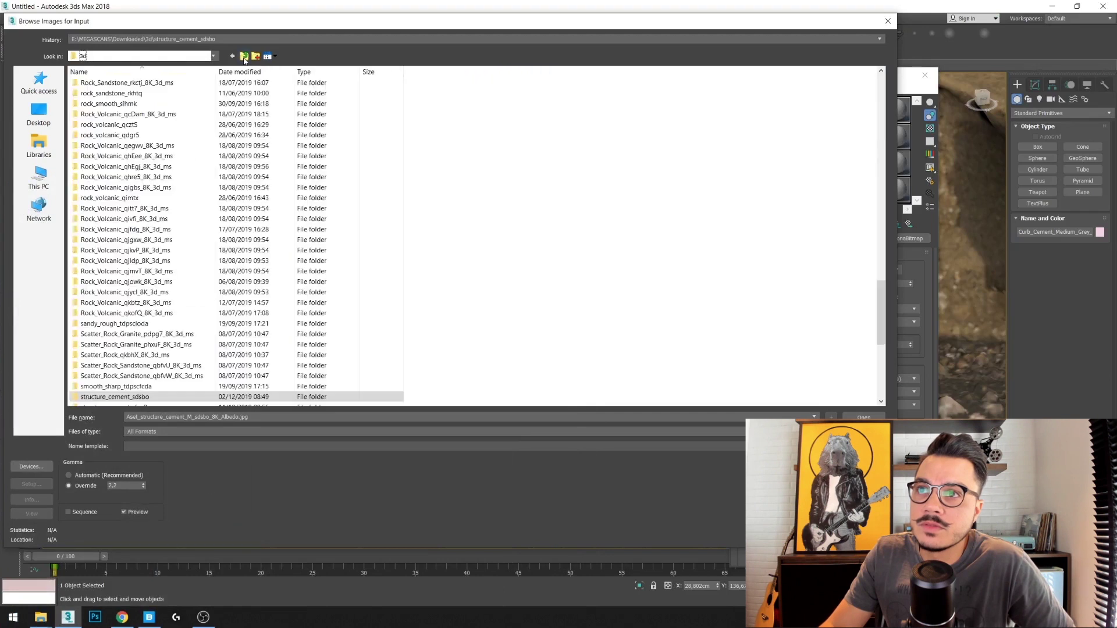
scroll(131, 356, down, 2)
scroll(130, 356, down, 1)
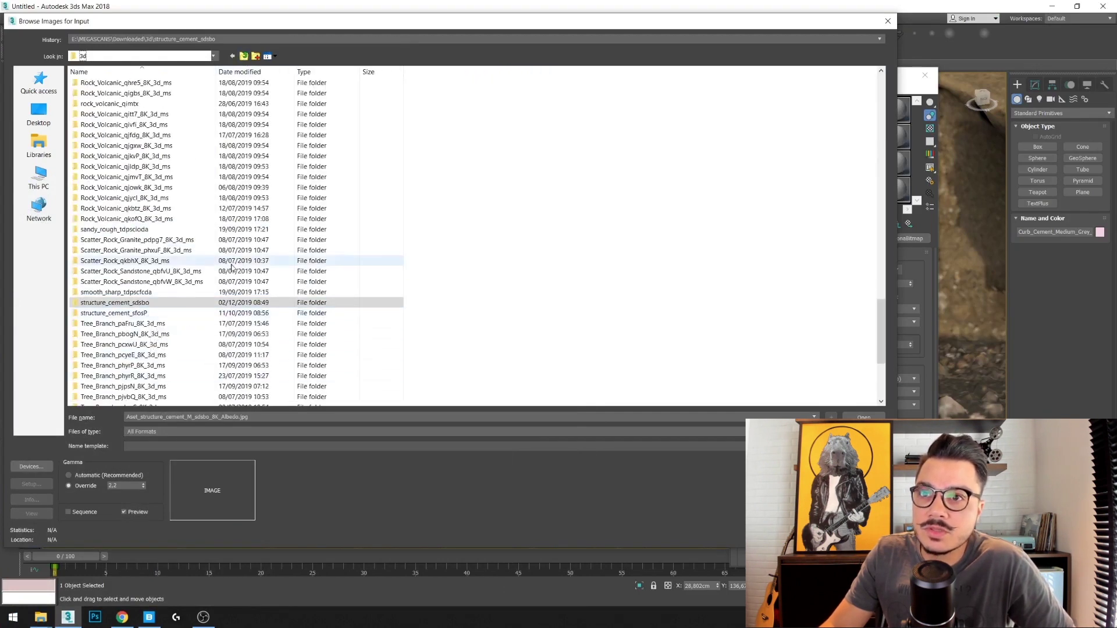
scroll(217, 235, up, 4)
scroll(217, 234, up, 4)
scroll(217, 234, up, 4)
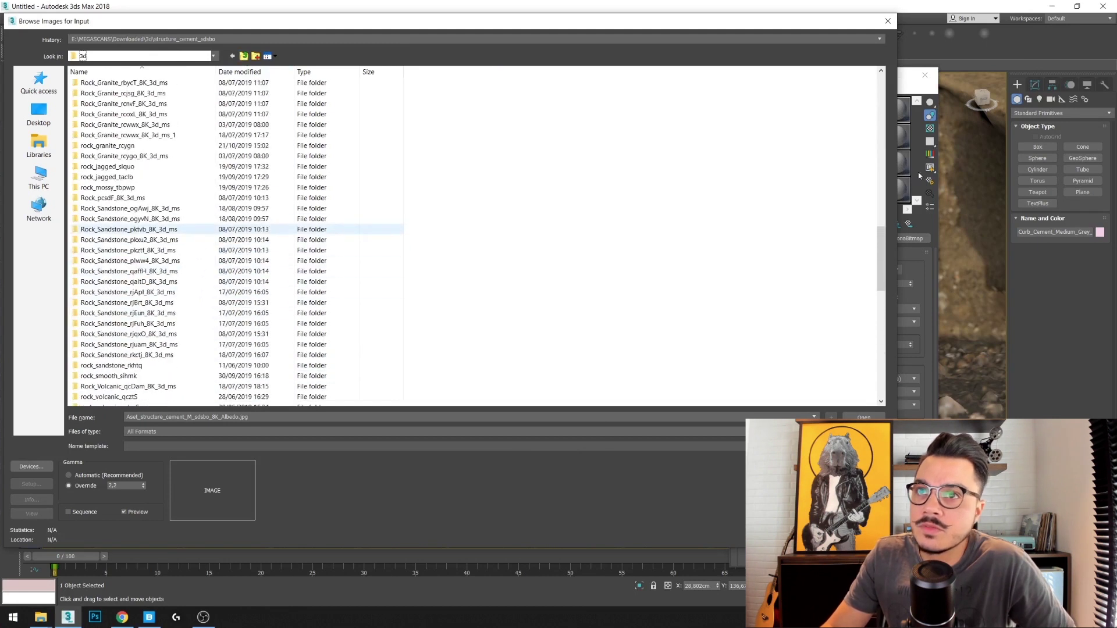
drag(881, 261, 892, 73)
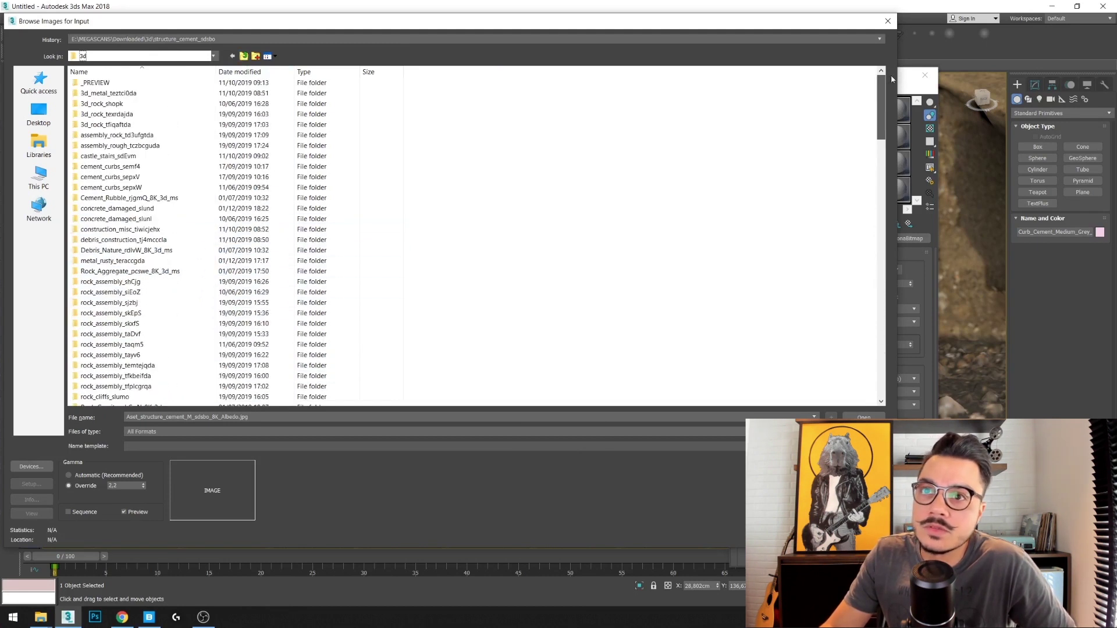
Load the dirty grey curb albedo JPG as diffuse and show it on the pink curb
double_click(117, 178)
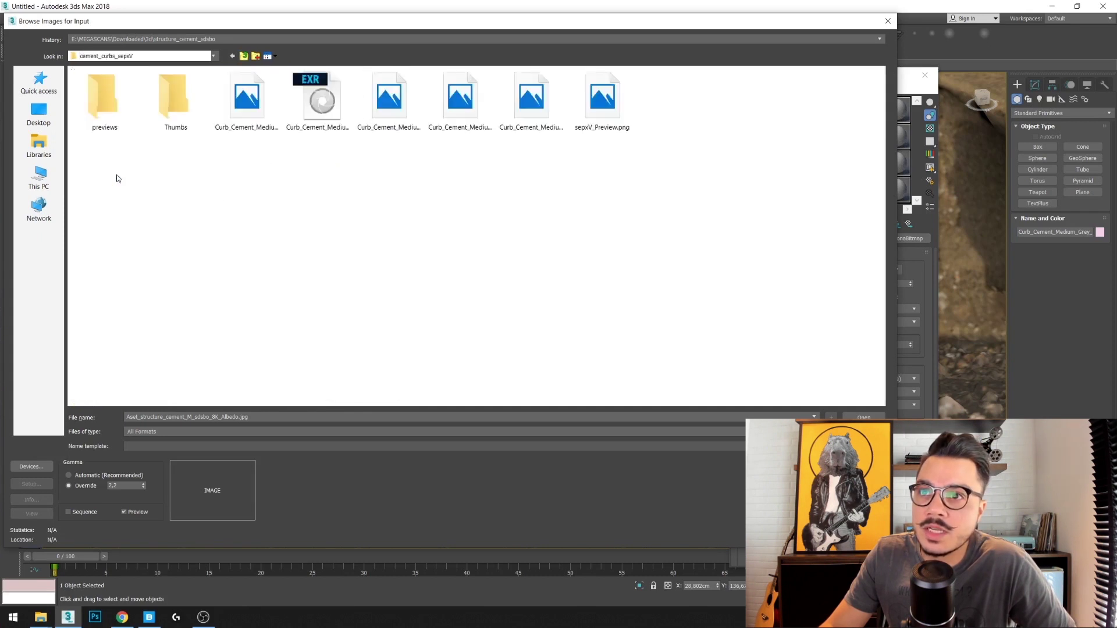
click(174, 567)
mouse_move(41, 617)
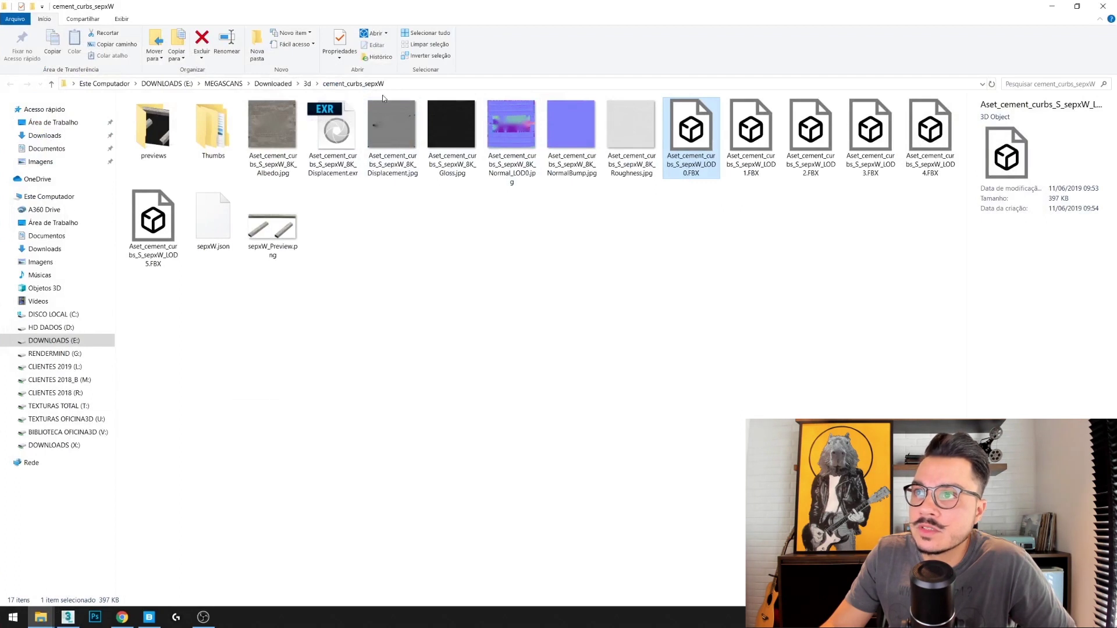
click(1052, 7)
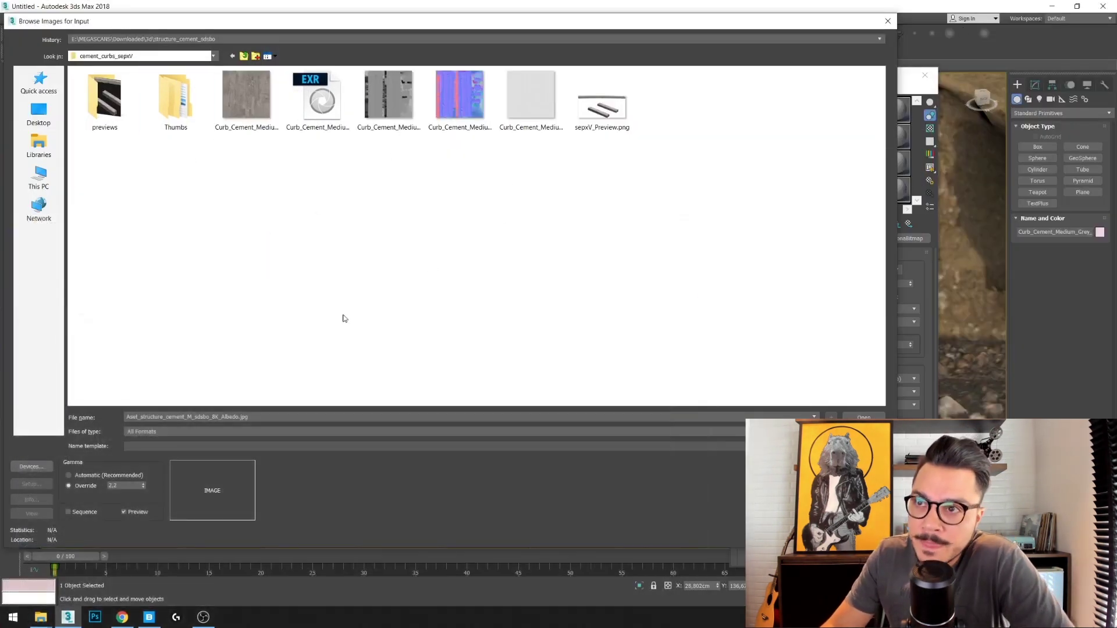
click(246, 104)
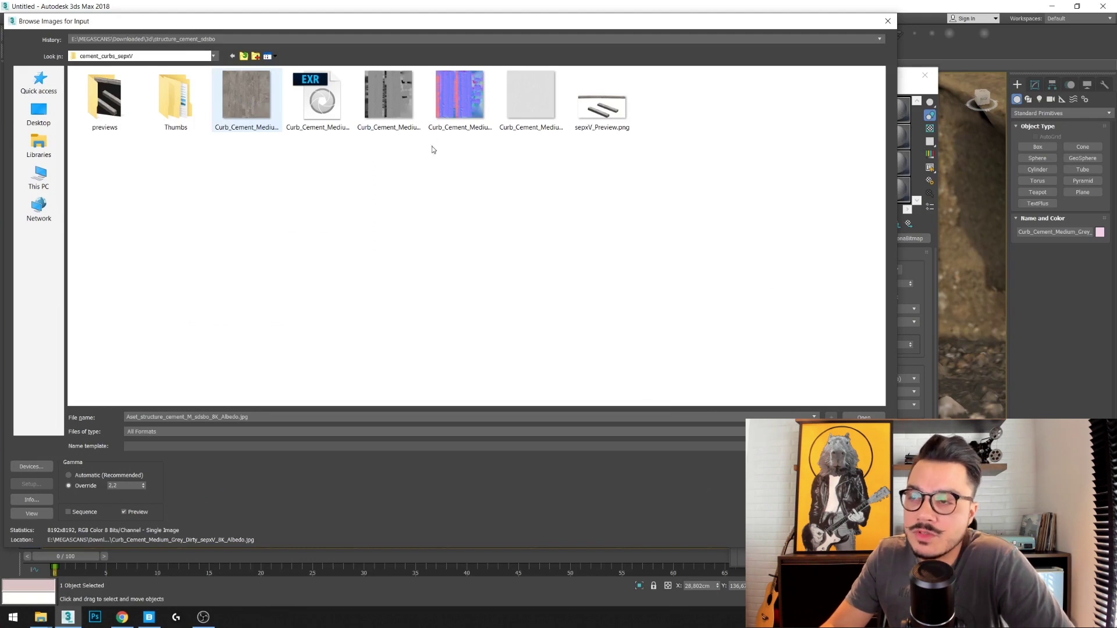
key(Return)
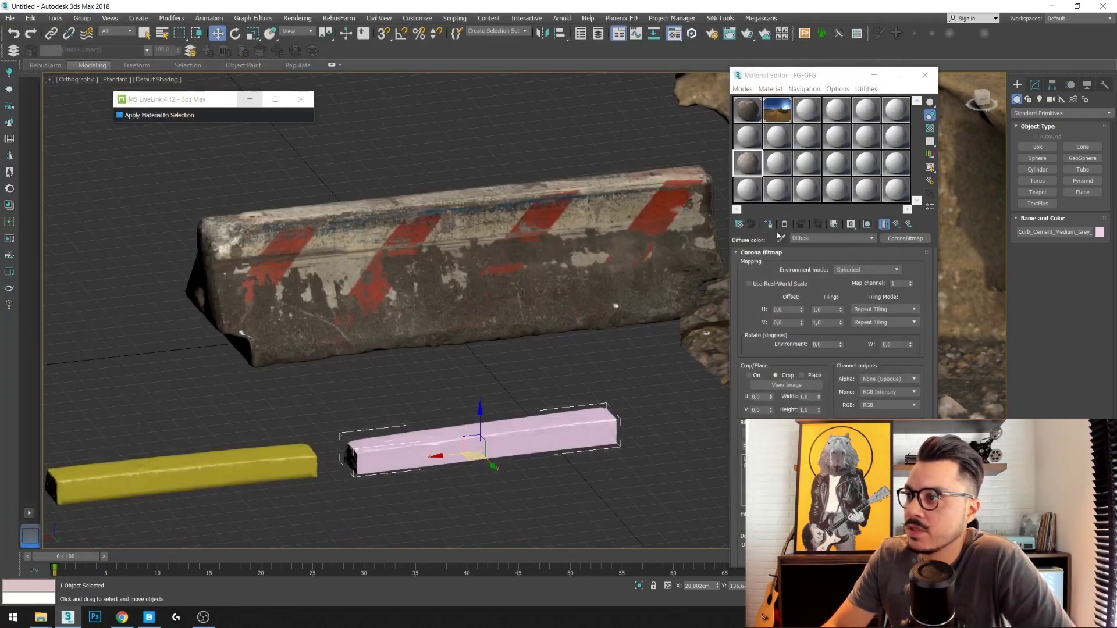
click(768, 224)
Assign the FGFGFG concrete material to both the yellow and pink curbs
middle_drag(358, 473, 420, 452)
ctrl+click(326, 448)
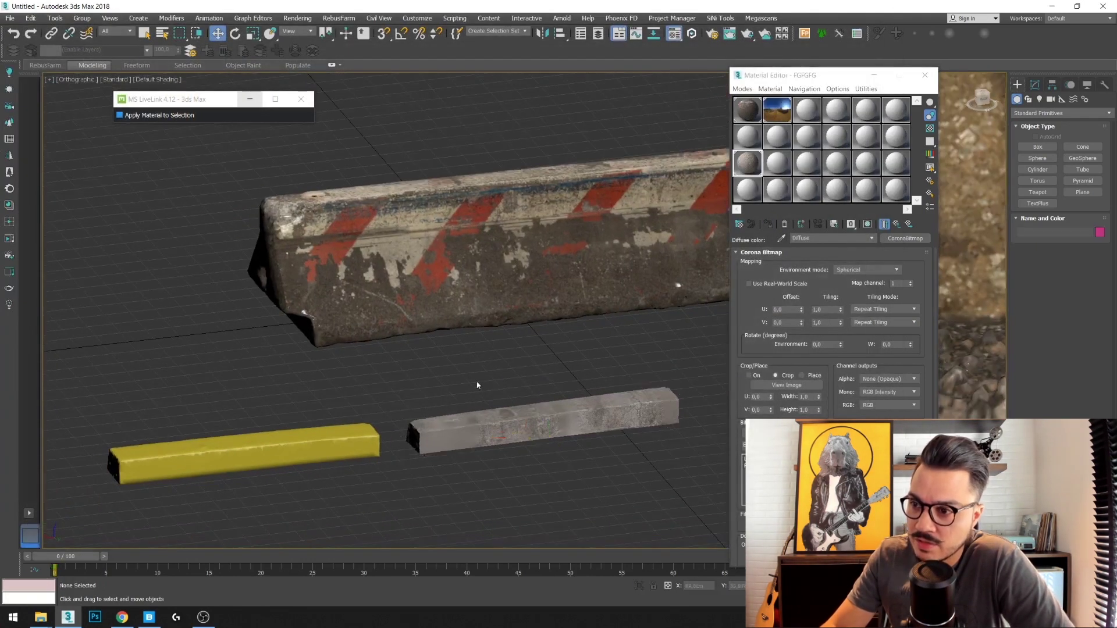
click(769, 224)
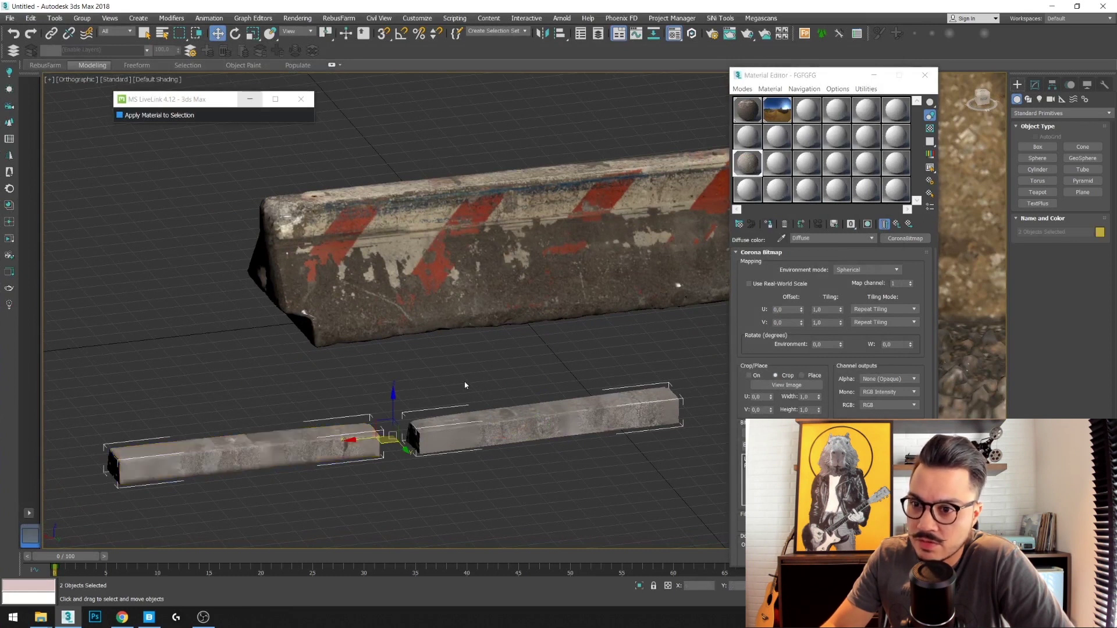
click(464, 387)
middle_drag(463, 386, 533, 411)
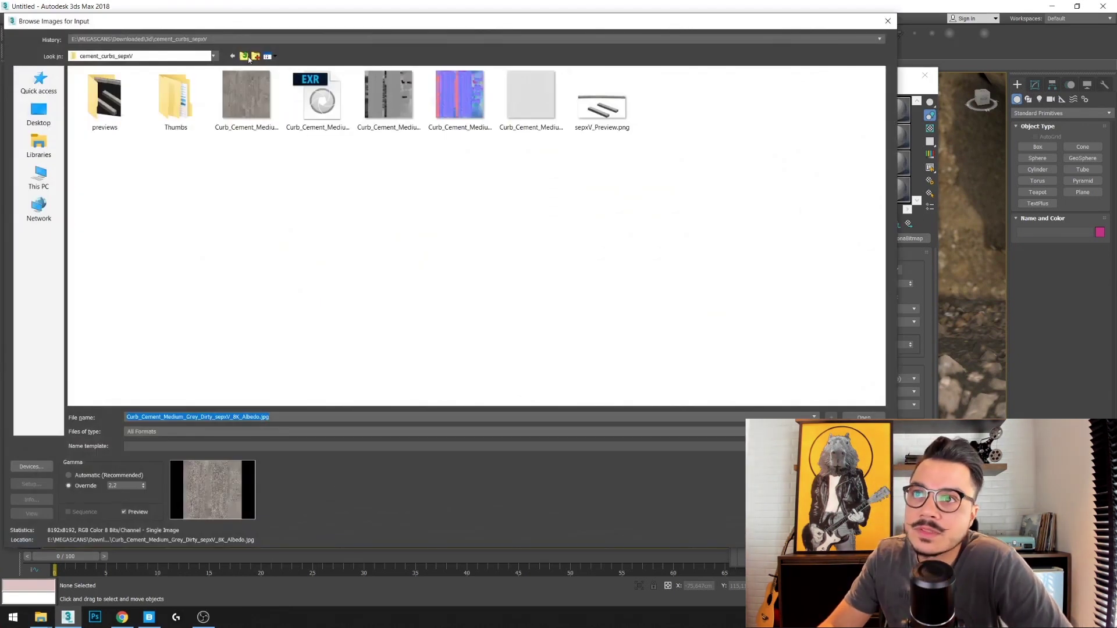
Reload the diffuse albedo from the cement_curbs_sepxW texture folder
click(245, 57)
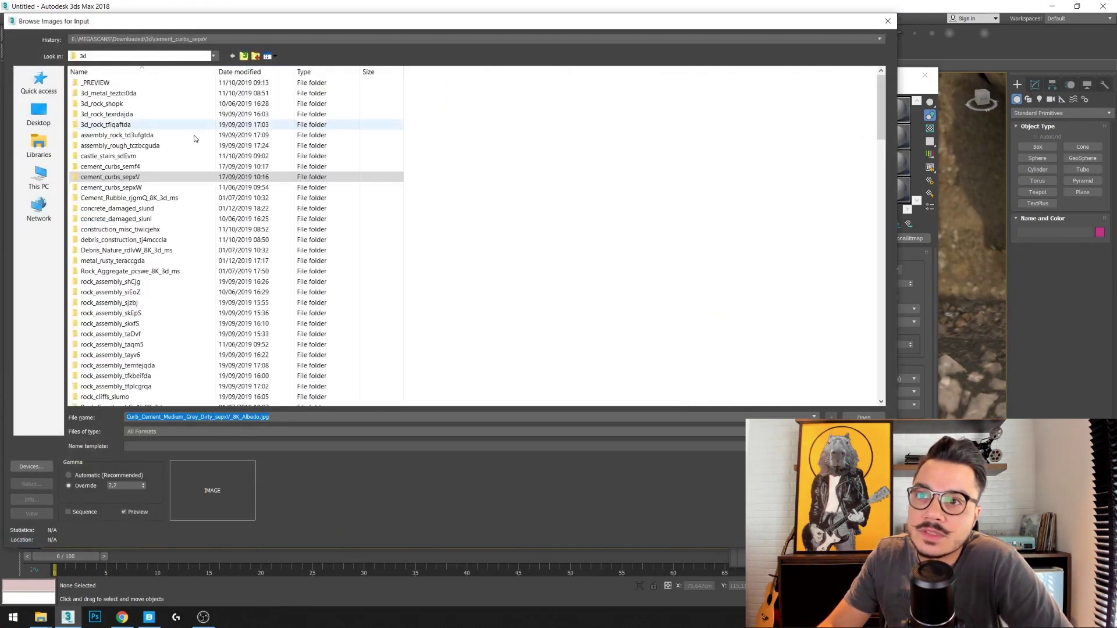
double_click(135, 188)
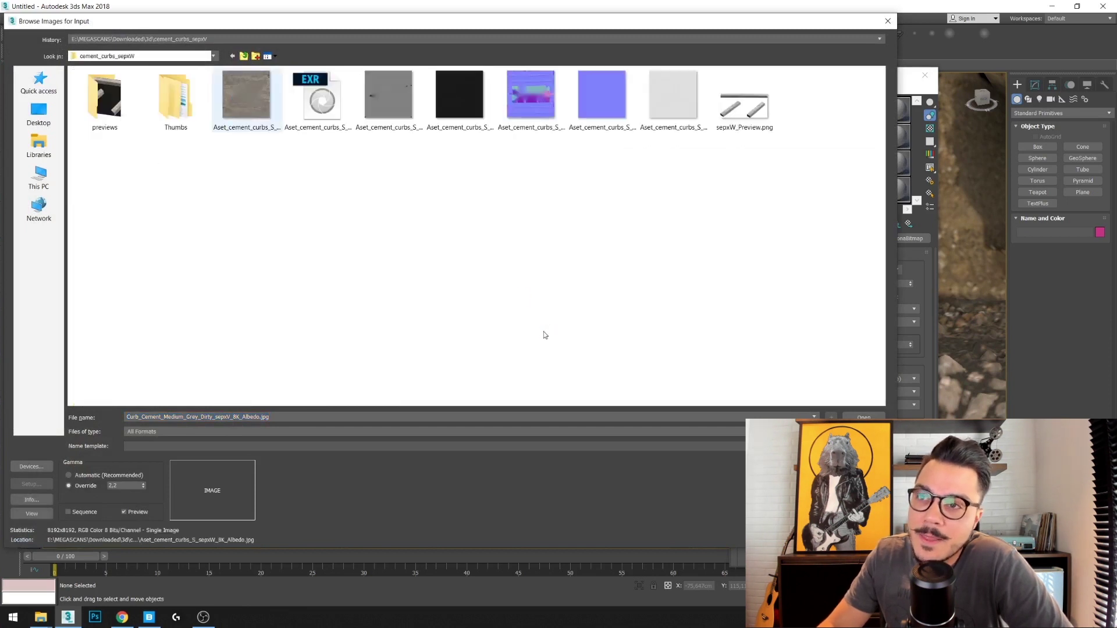
scroll(416, 388, up, 2)
scroll(415, 388, up, 3)
scroll(139, 431, down, 3)
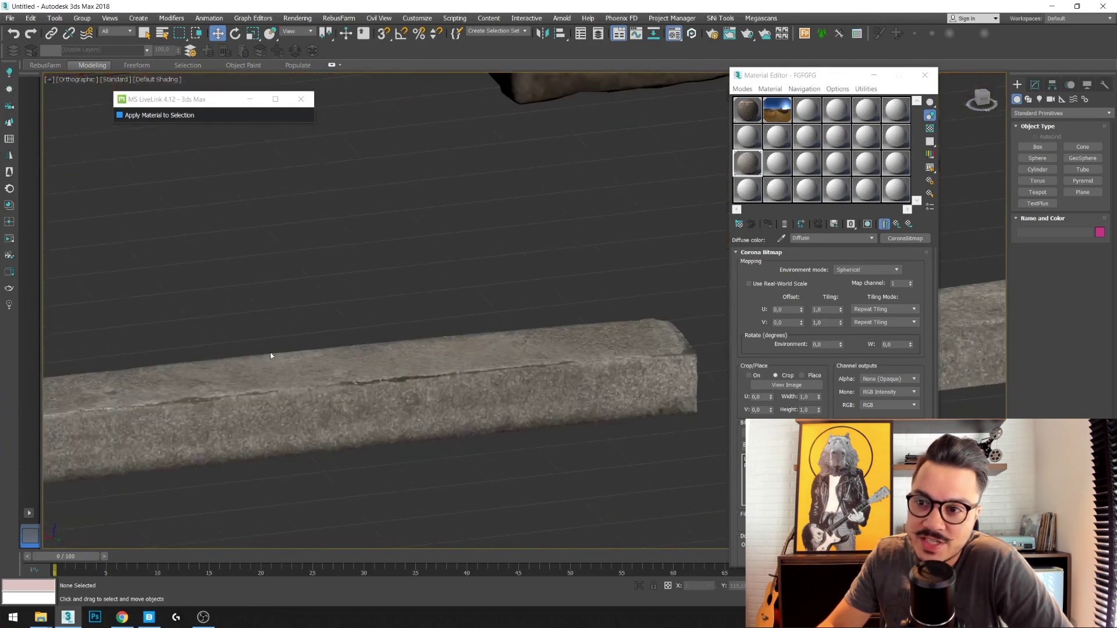
scroll(710, 308, up, 2)
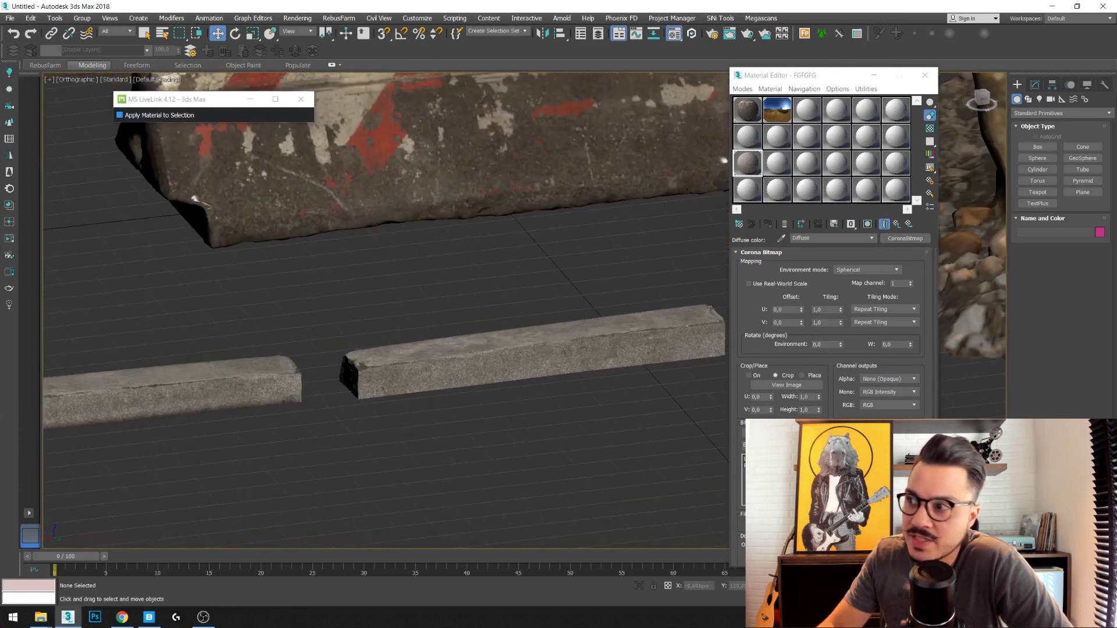
click(885, 225)
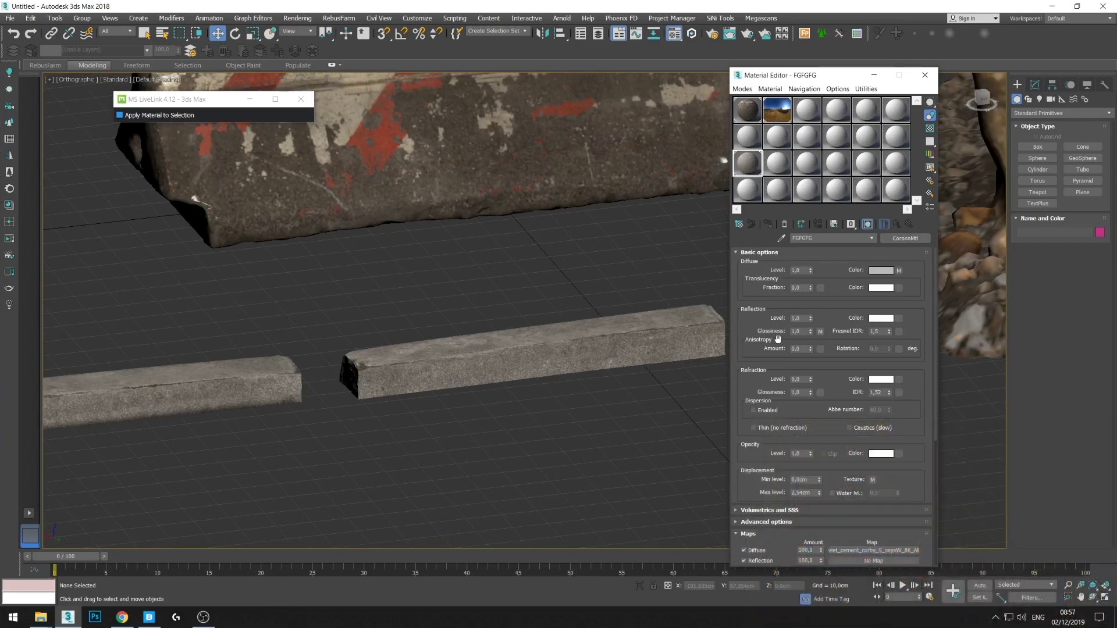
Load the sdsbo Roughness.jpg into the reflection glossiness Corona Bitmap using Details view
click(821, 331)
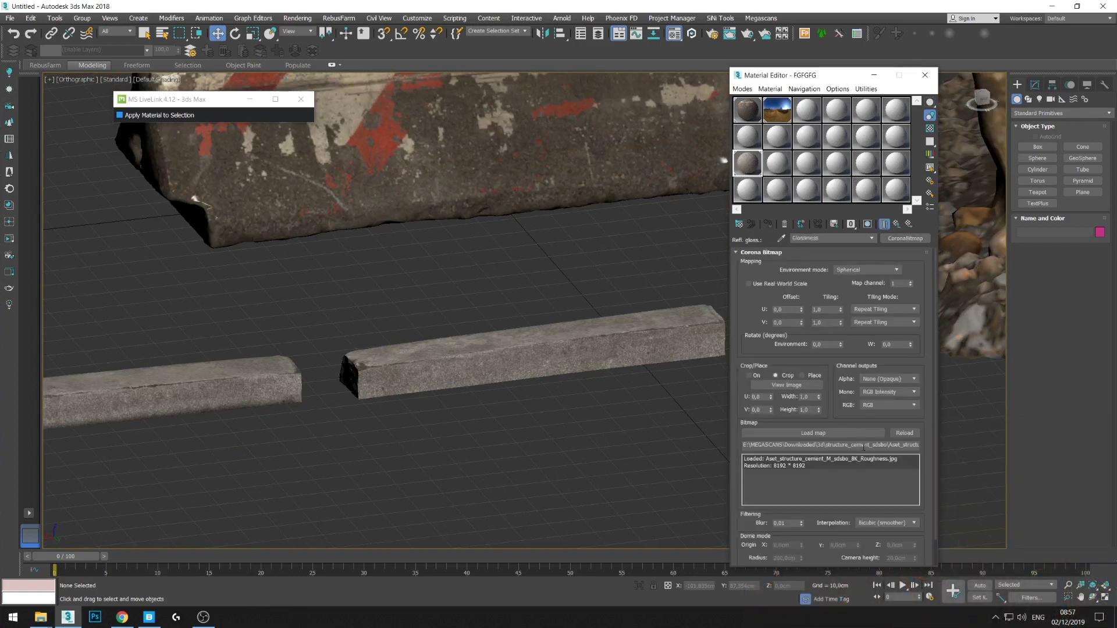
drag(861, 444, 980, 444)
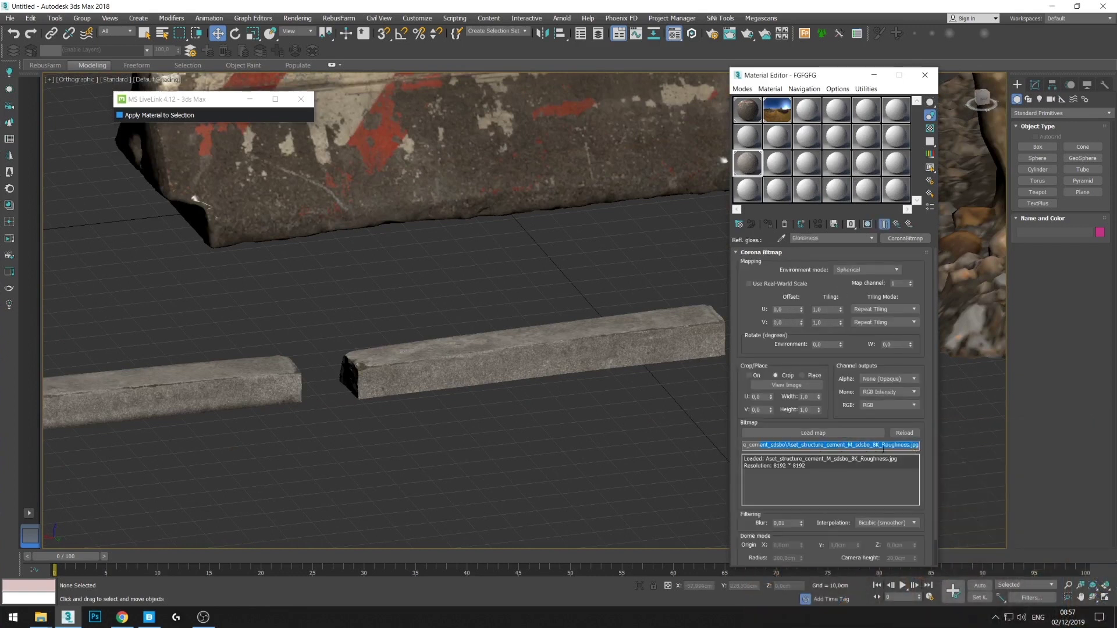
click(820, 432)
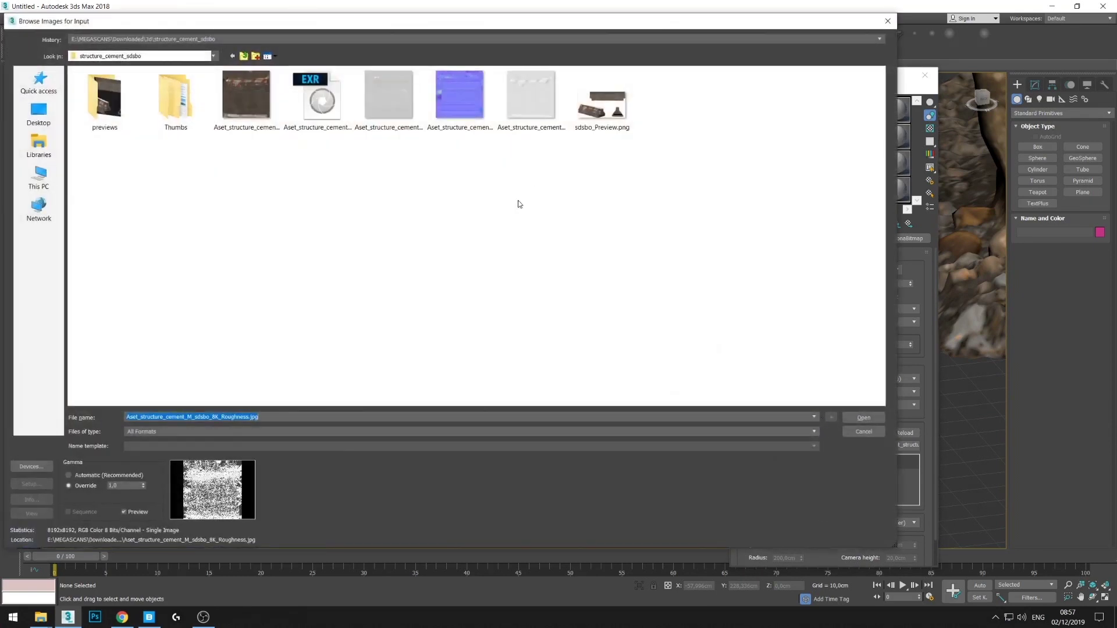
right_click(518, 203)
mouse_move(575, 210)
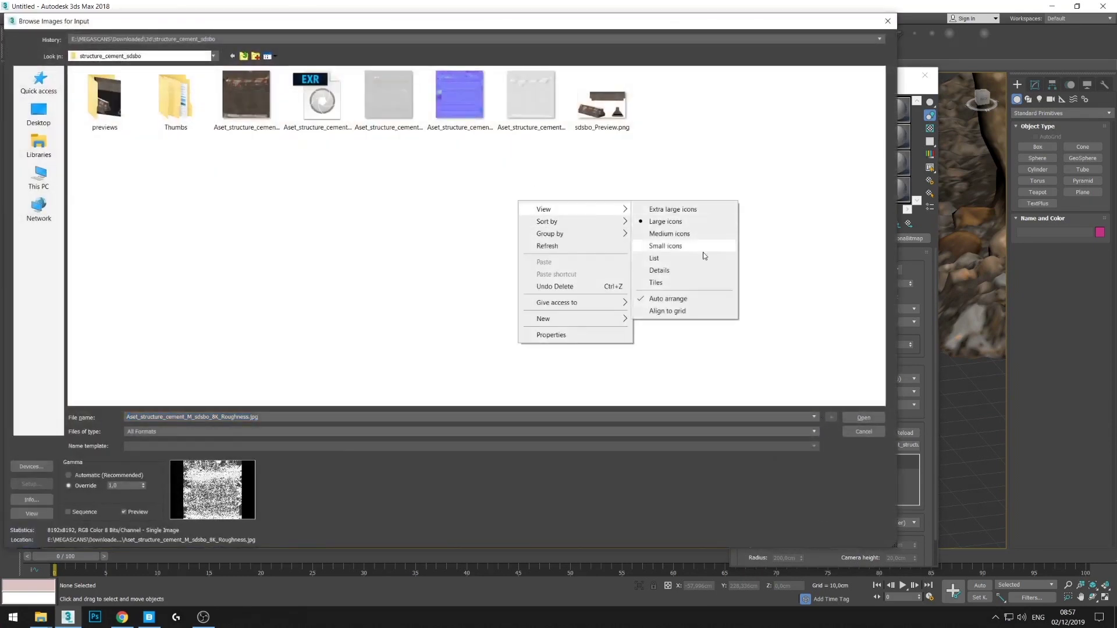
click(692, 271)
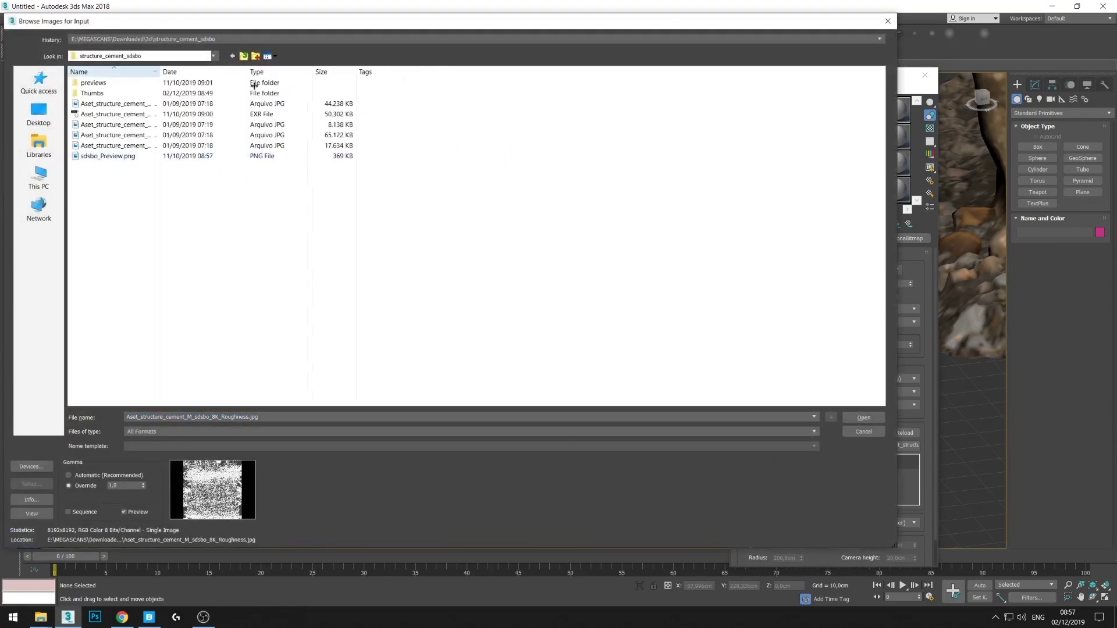
double_click(155, 72)
double_click(187, 149)
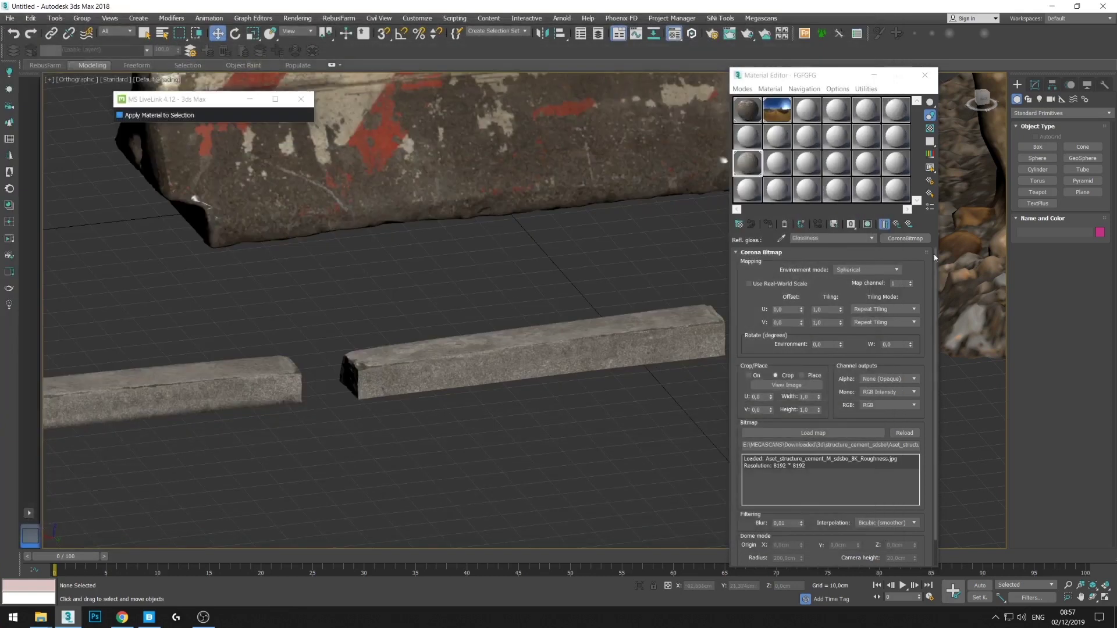
click(897, 225)
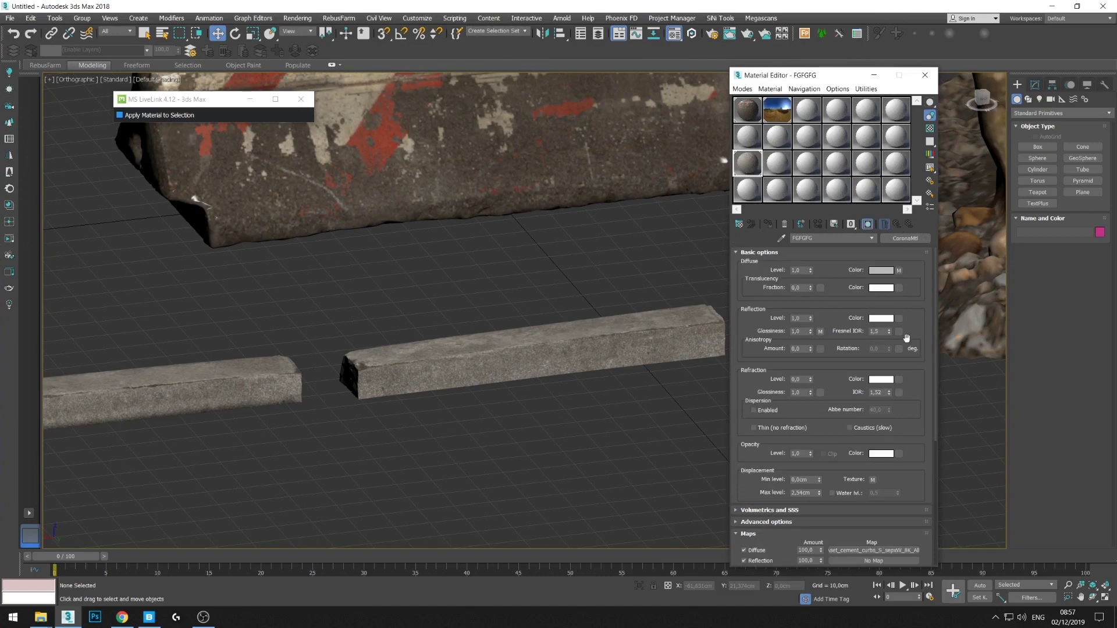
drag(922, 438, 902, 343)
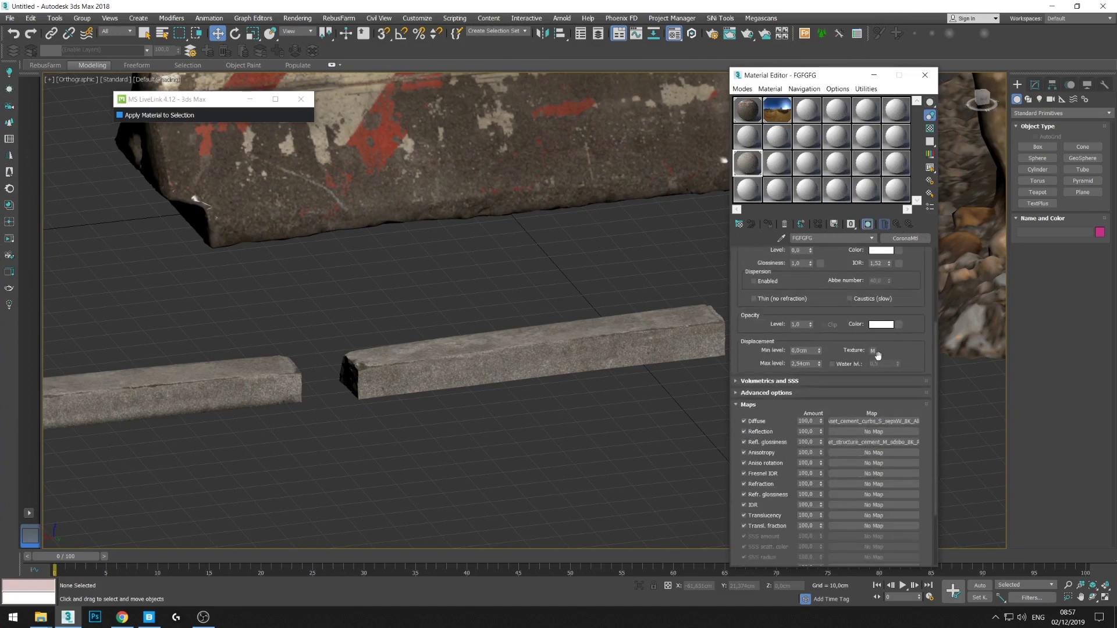
click(873, 351)
Replace the displacement map with the sdsbo Displacement.jpg instead of the EXR
click(860, 404)
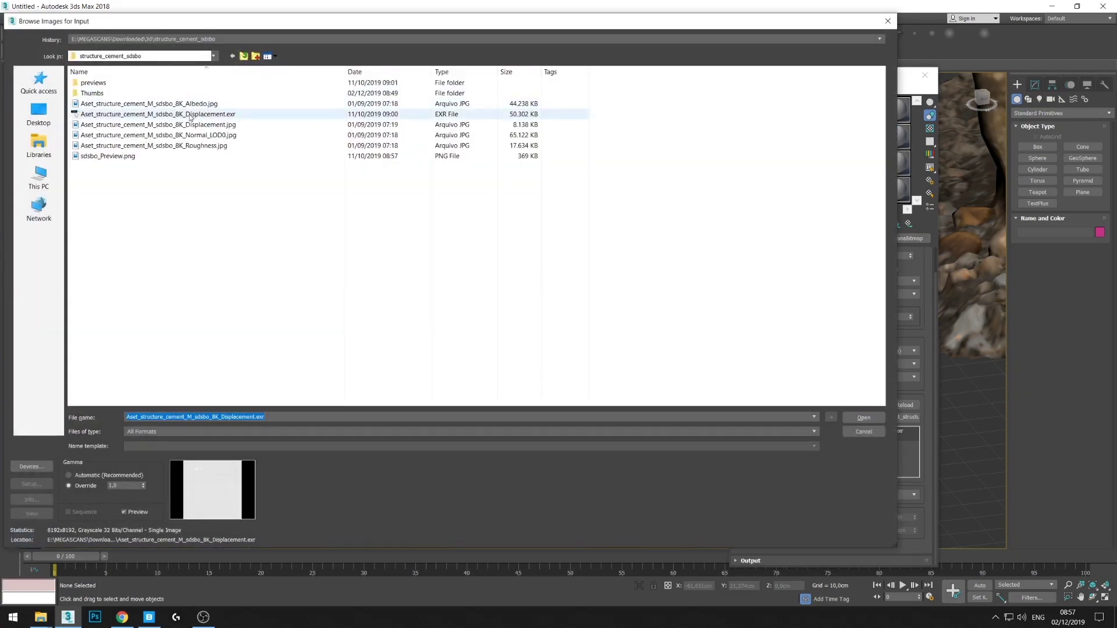
click(190, 117)
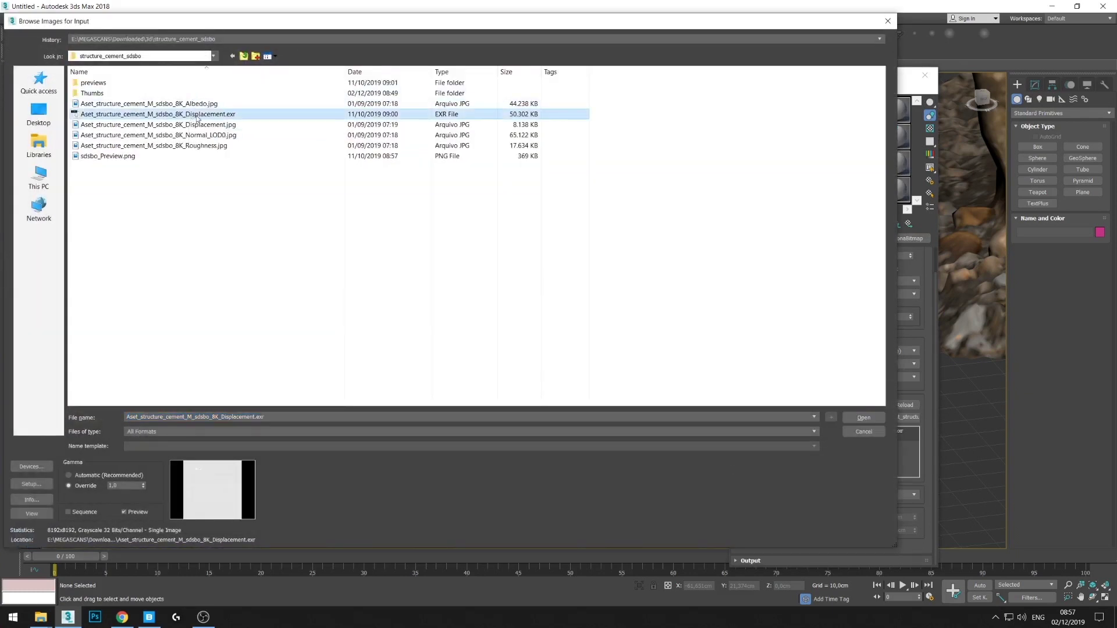
click(522, 126)
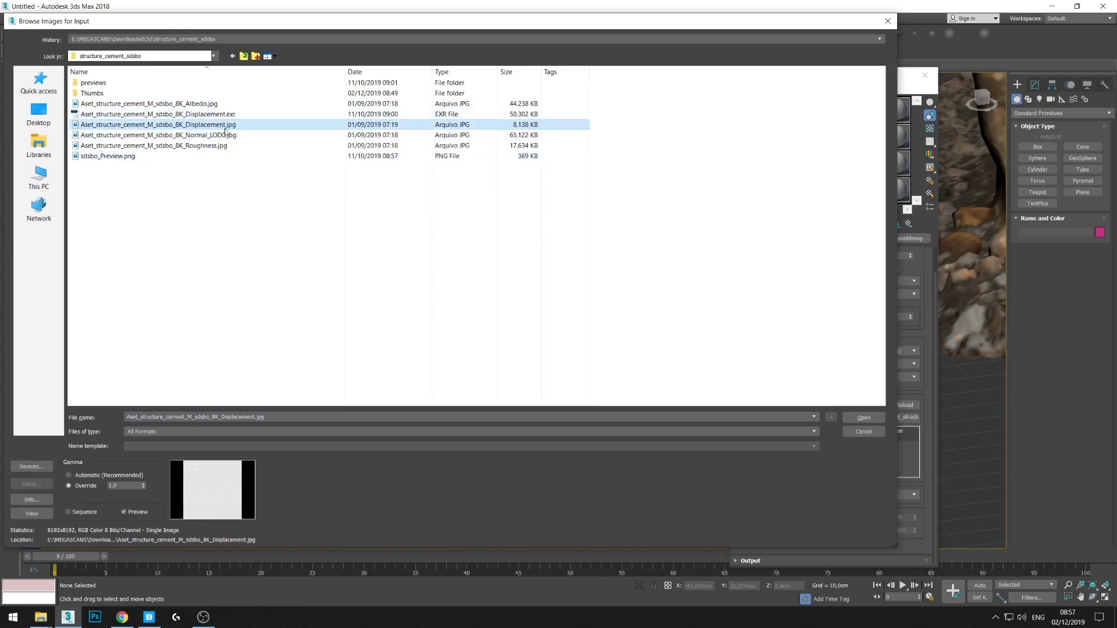
key(Escape)
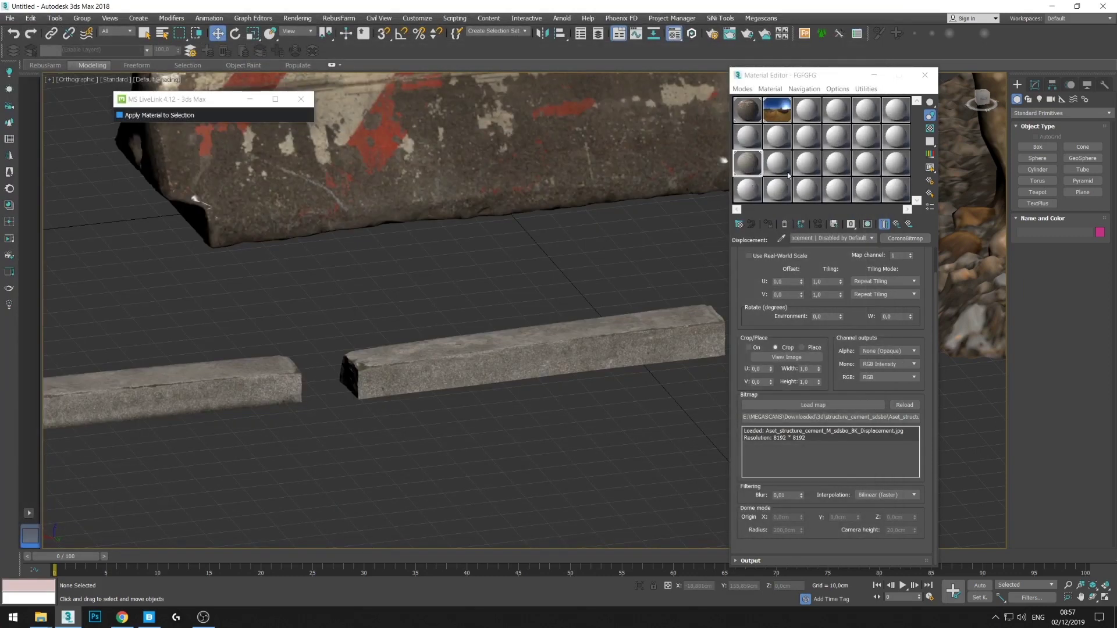
click(896, 226)
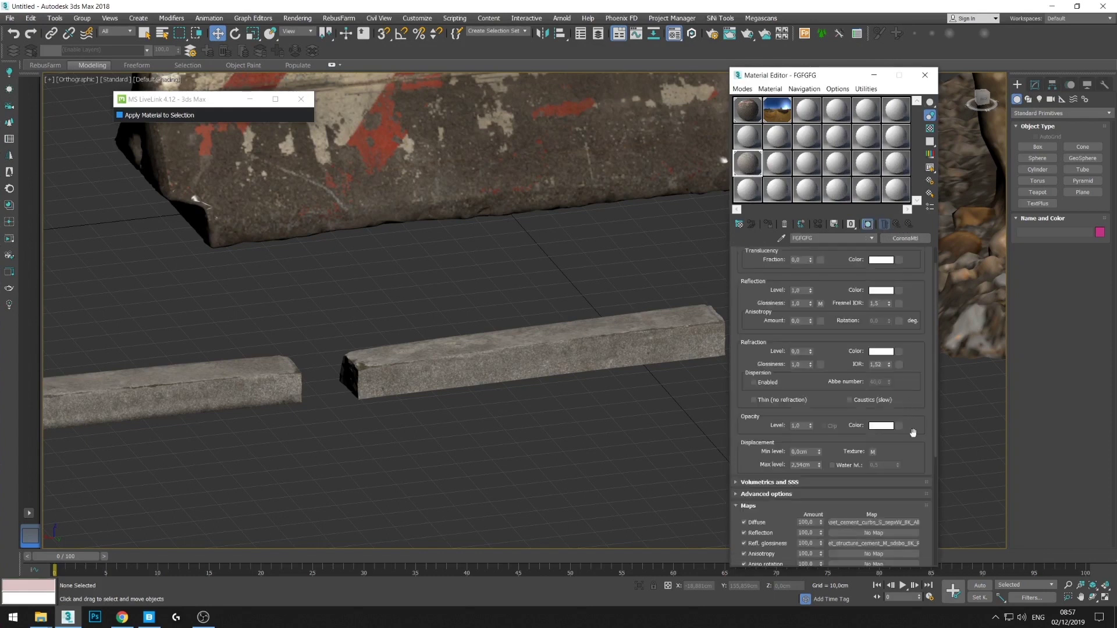
drag(909, 422, 912, 176)
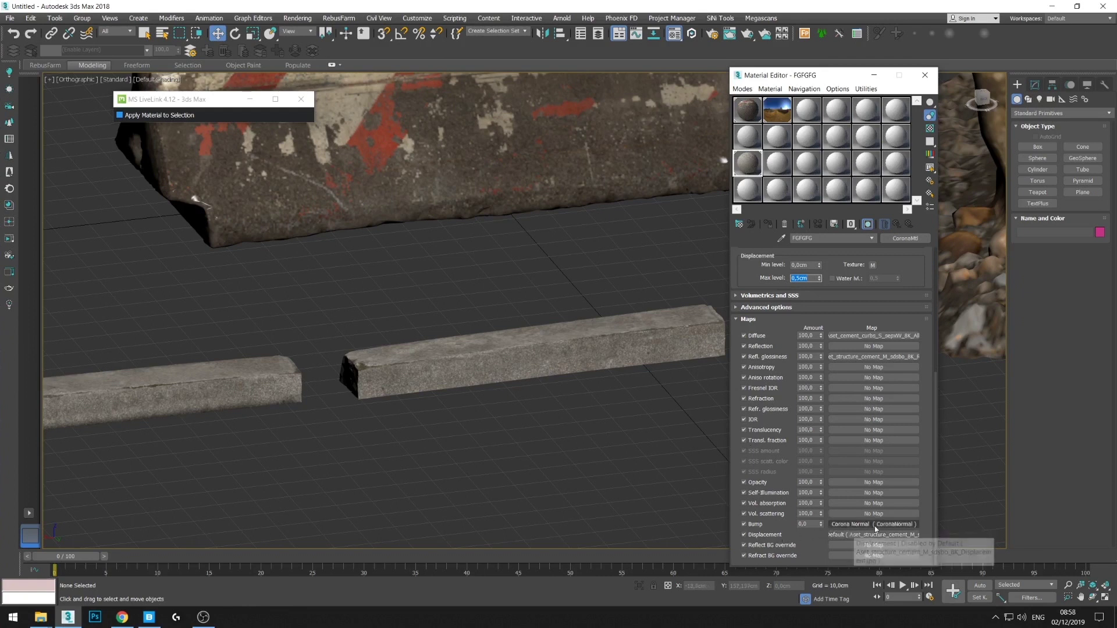
Load Normal_LOD0.jpg as the input image of the bump CoronaNormal map and close the editor
click(871, 524)
click(848, 265)
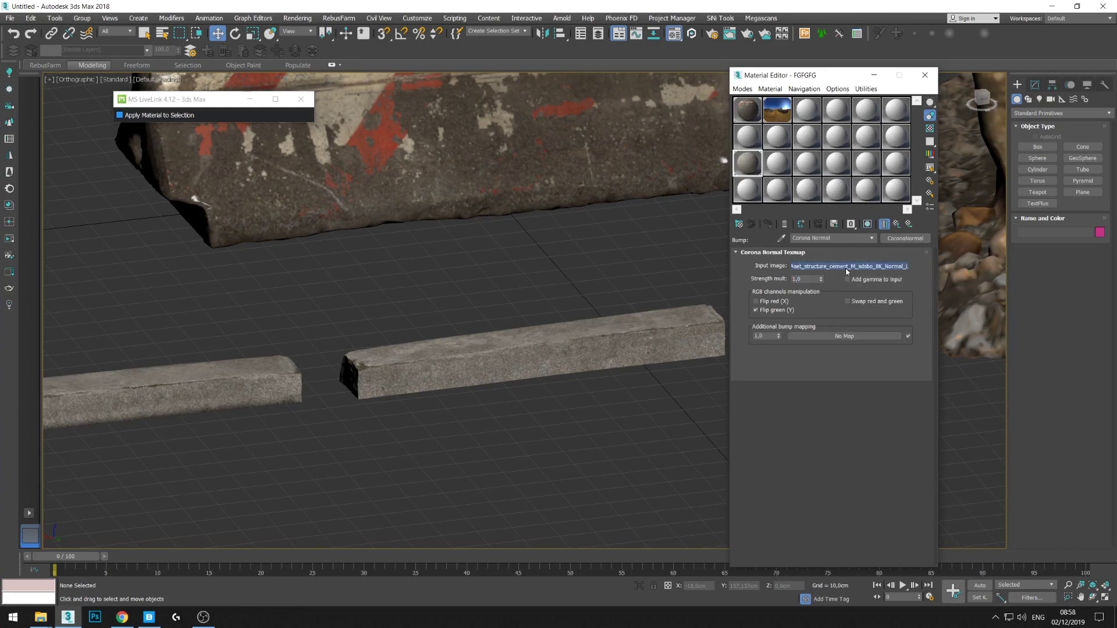
click(843, 432)
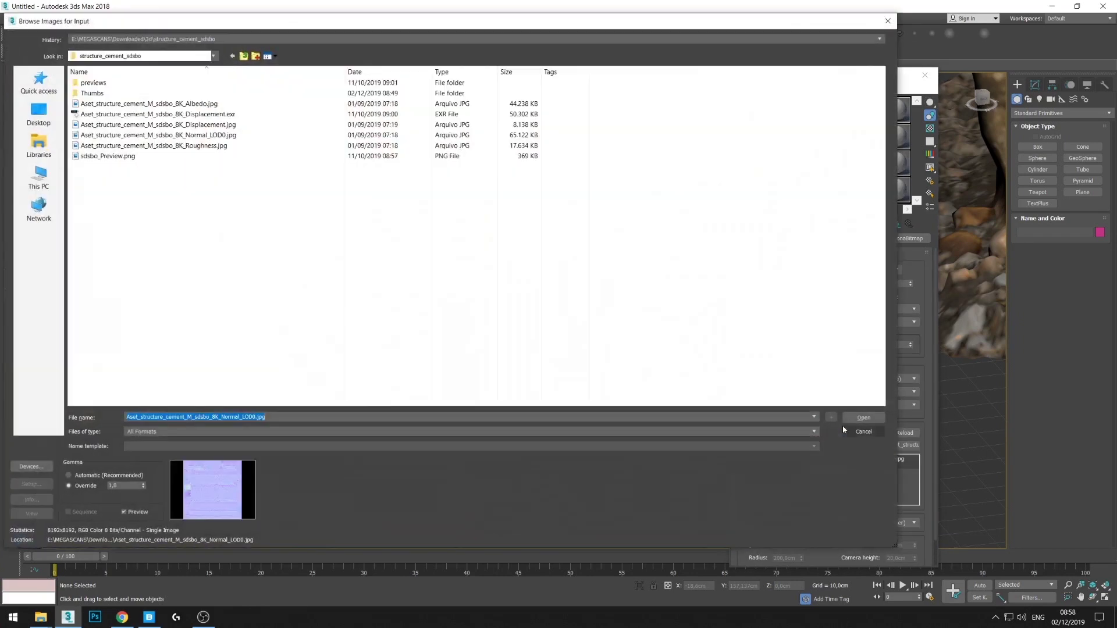
double_click(198, 135)
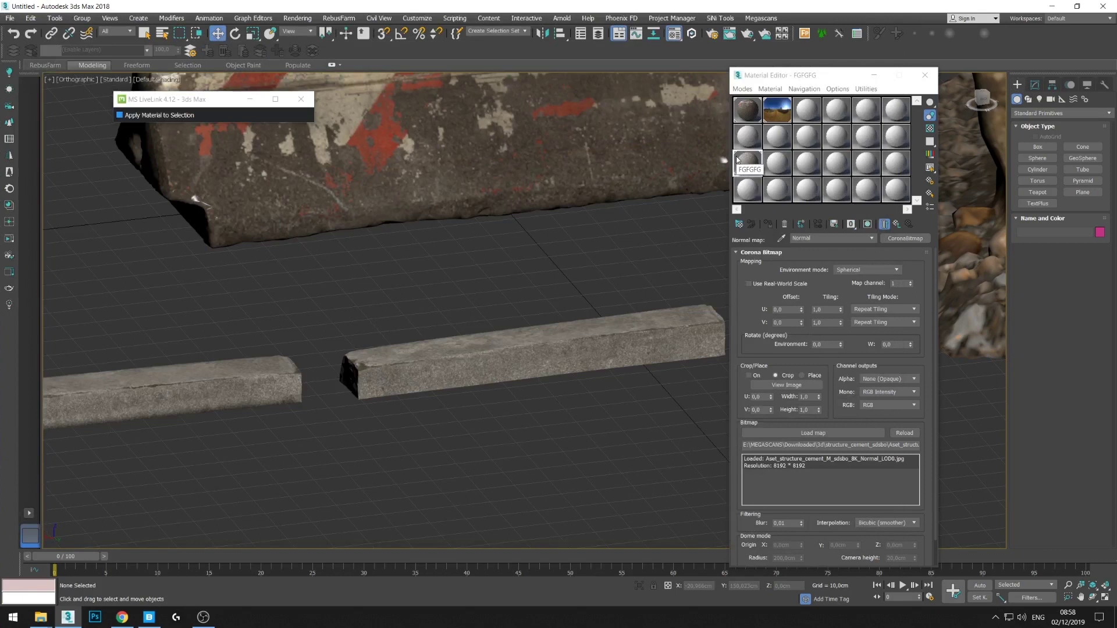
click(925, 74)
mouse_move(406, 292)
middle_down()
mouse_move(439, 287)
mouse_move(416, 293)
middle_up()
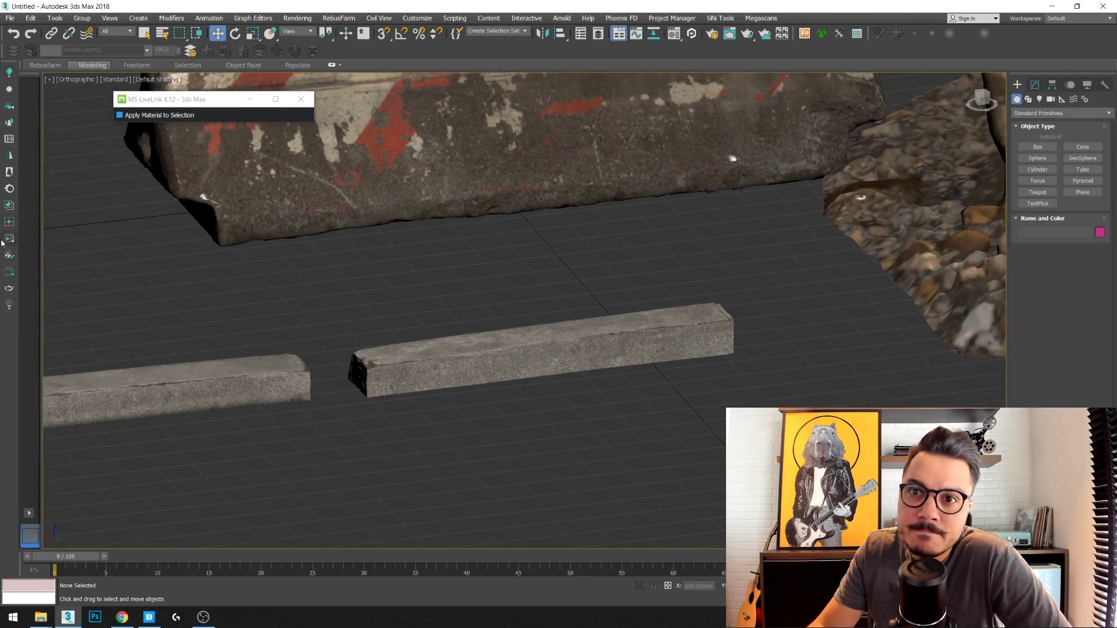
Run a Corona interactive render zoomed on the textured curb, then switch to Quixel Bridge
click(10, 239)
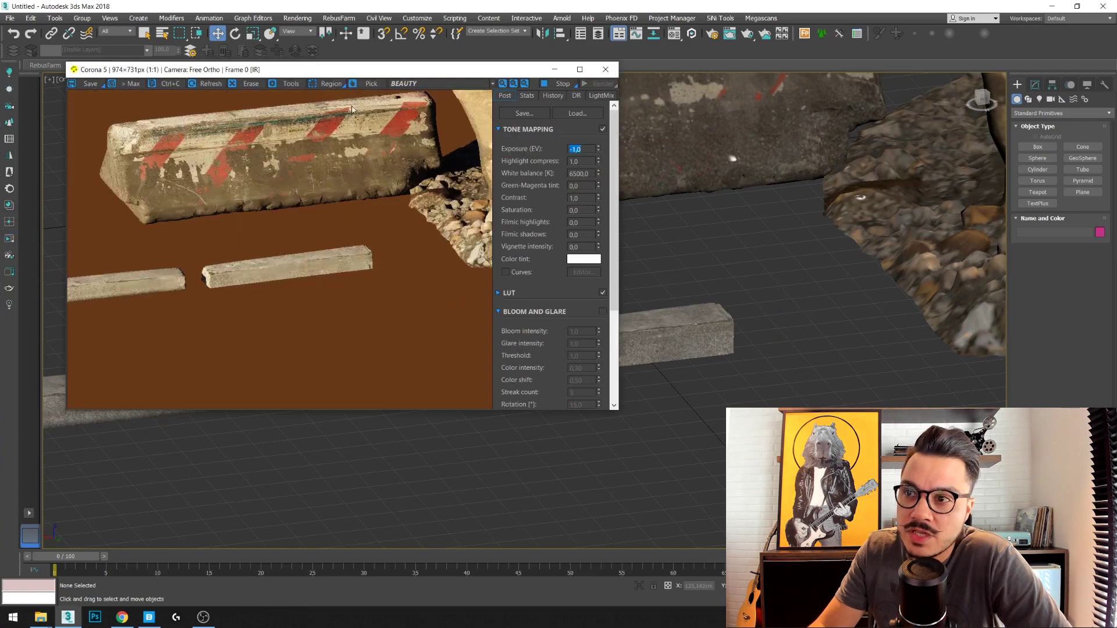
drag(394, 72, 855, 132)
scroll(219, 346, up, 5)
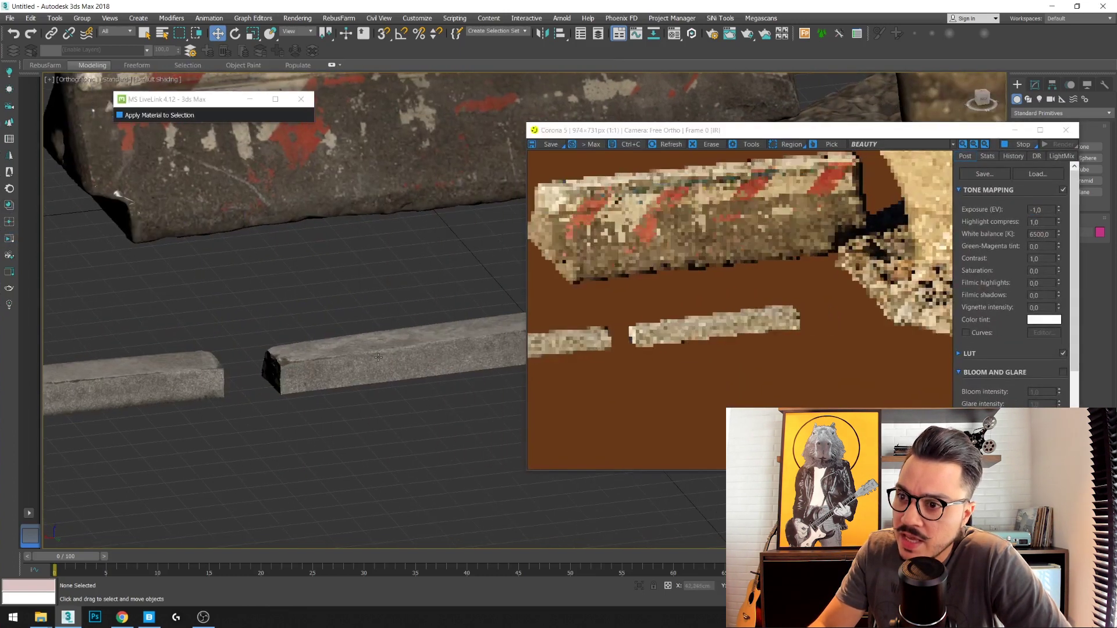
scroll(219, 346, up, 2)
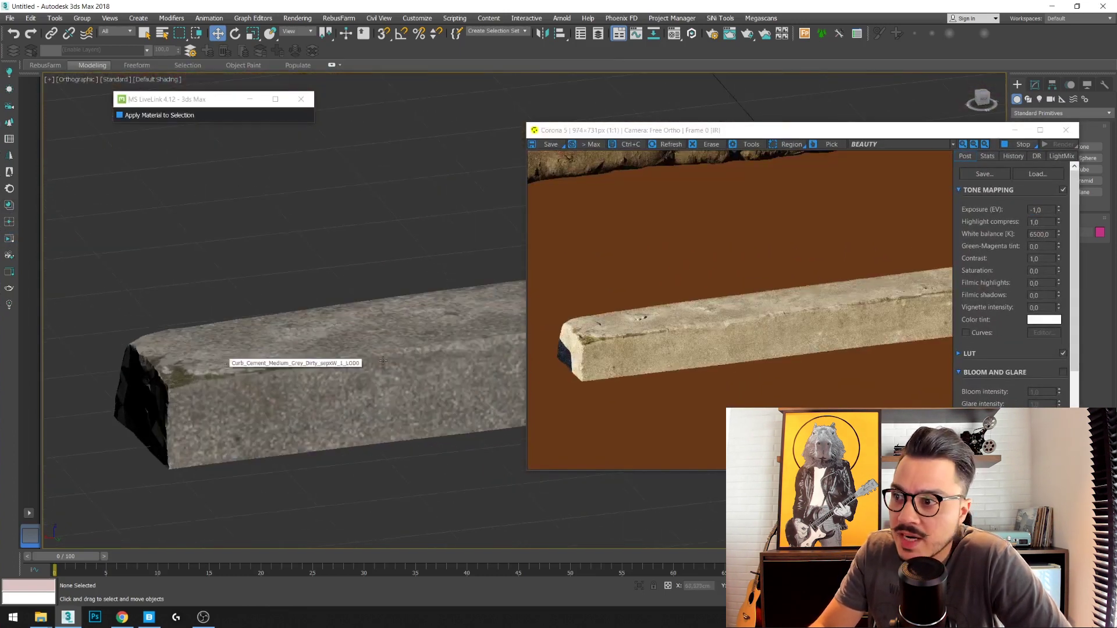
scroll(203, 328, up, 2)
scroll(203, 327, up, 2)
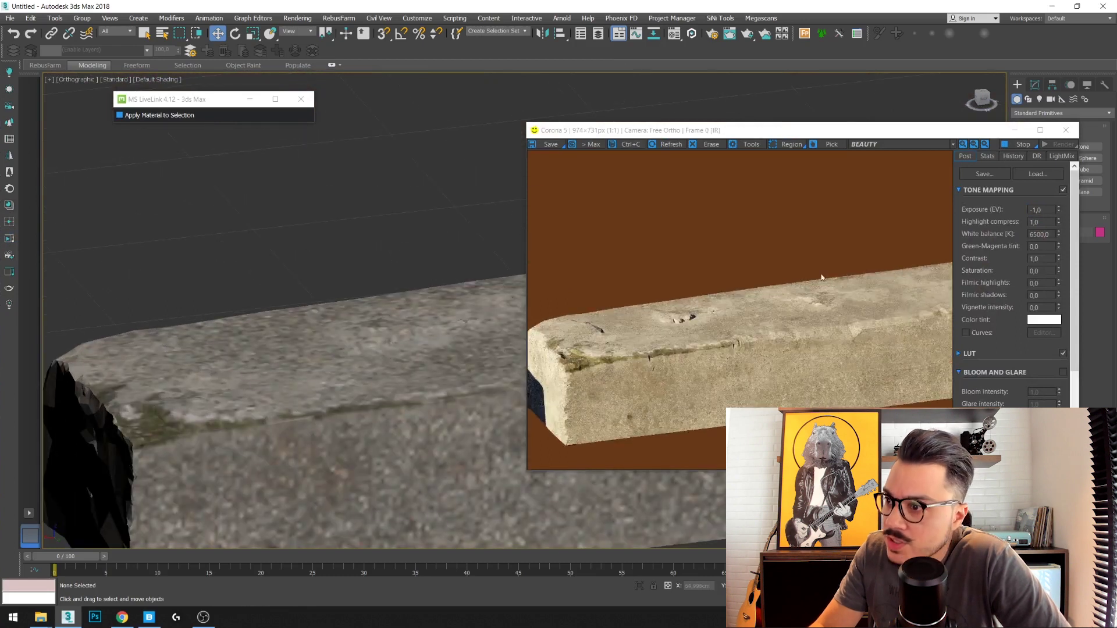
drag(913, 124, 602, 106)
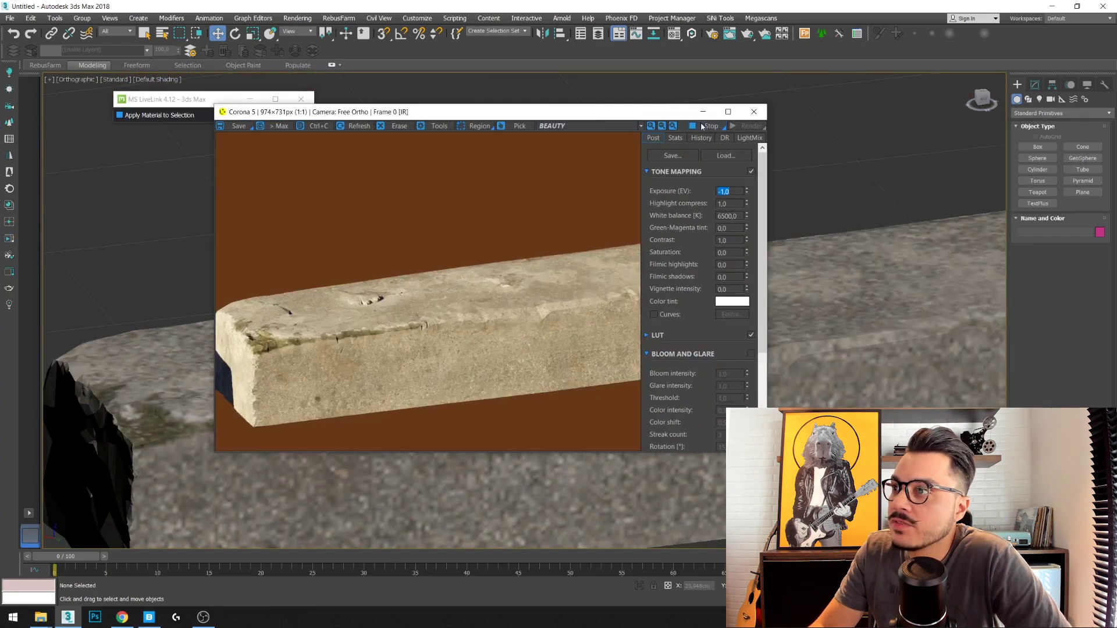
click(703, 112)
key(alt+Tab)
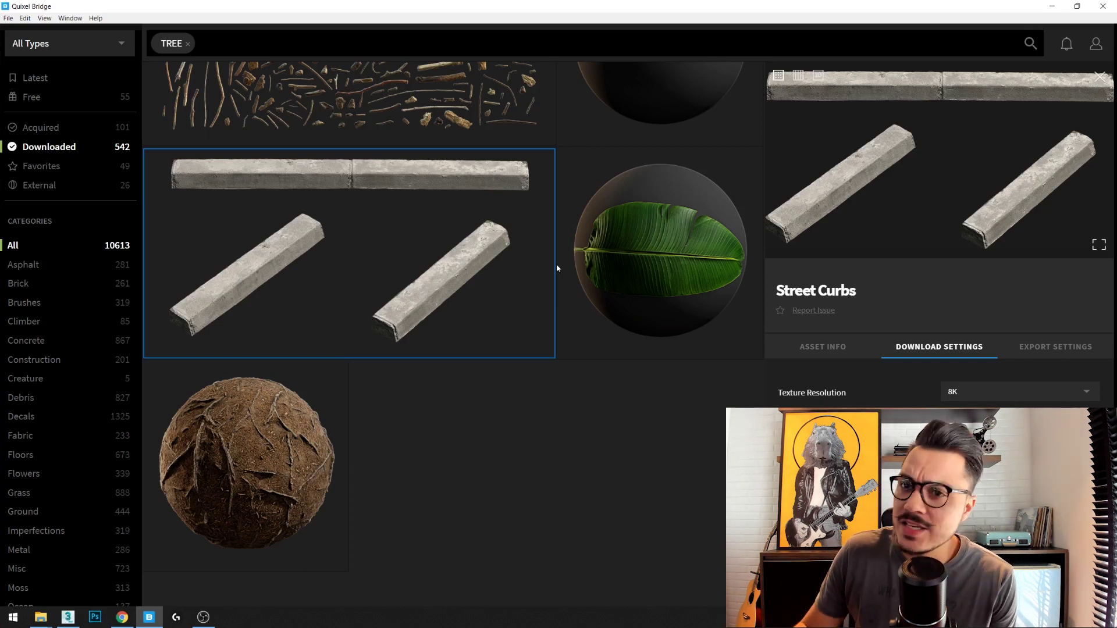
Filter the Bridge library to Asphalt, clear the tags, then filter to Asphalt again
click(36, 264)
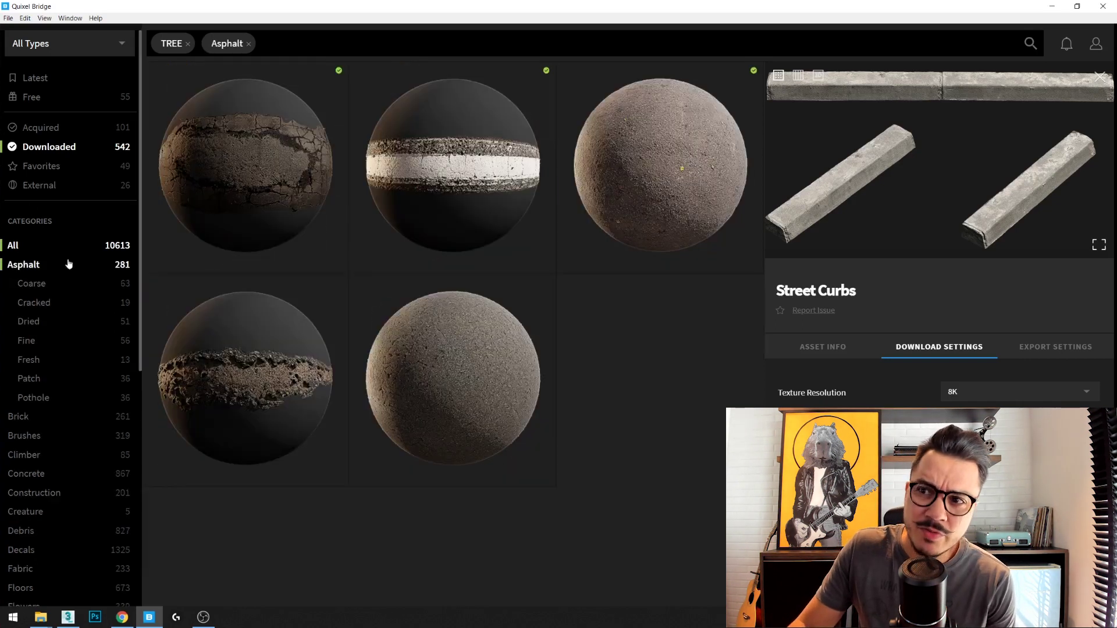
click(248, 43)
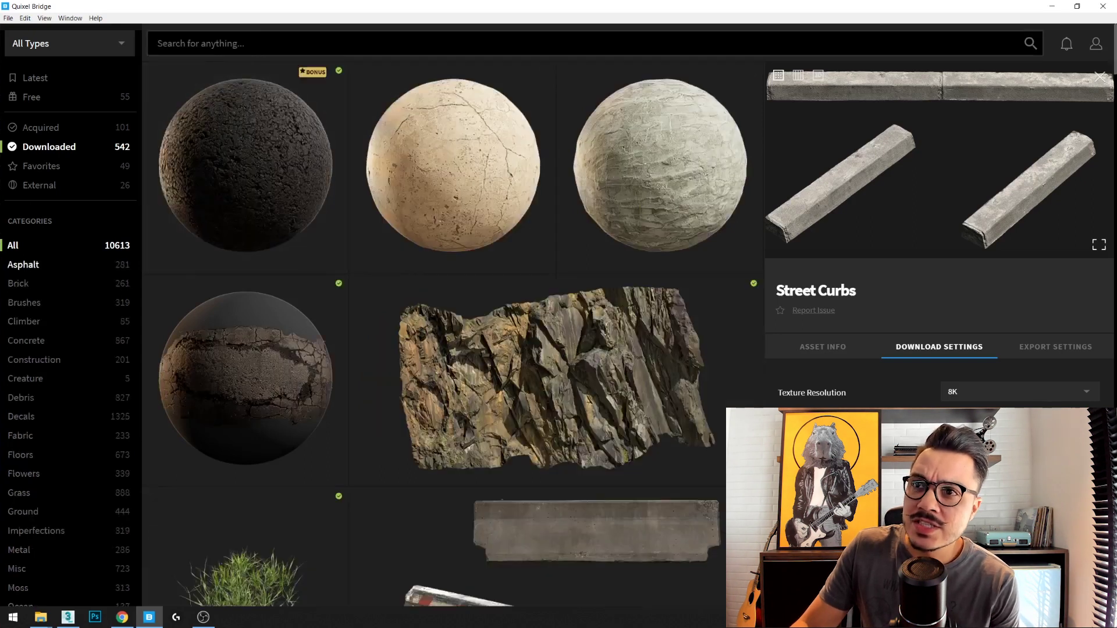
scroll(487, 180, down, 3)
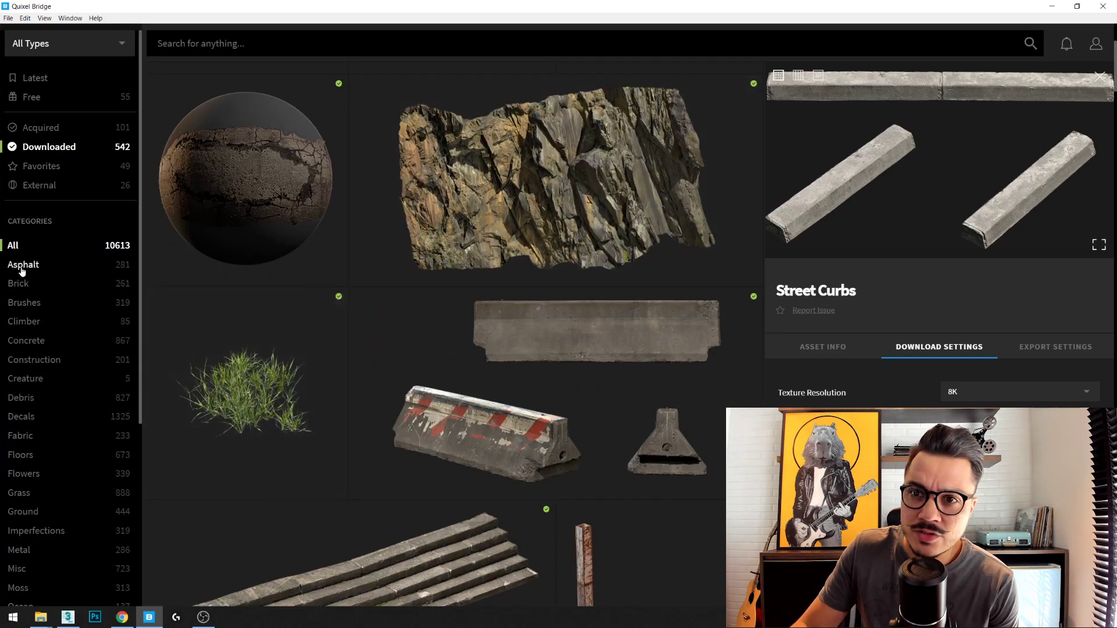
click(22, 266)
scroll(470, 283, down, 3)
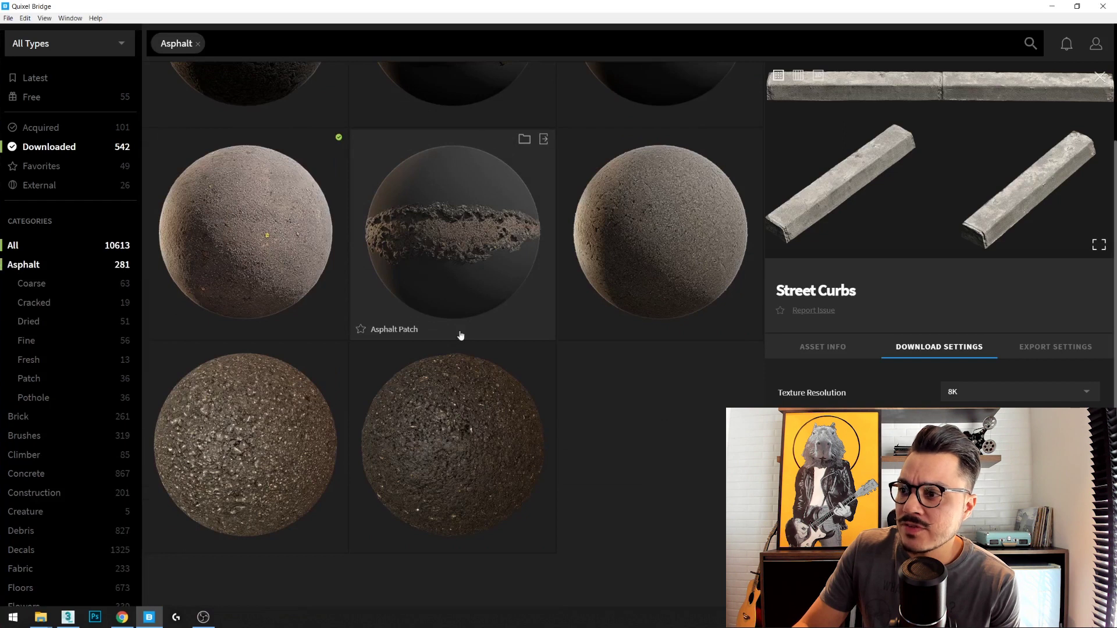
scroll(474, 343, up, 3)
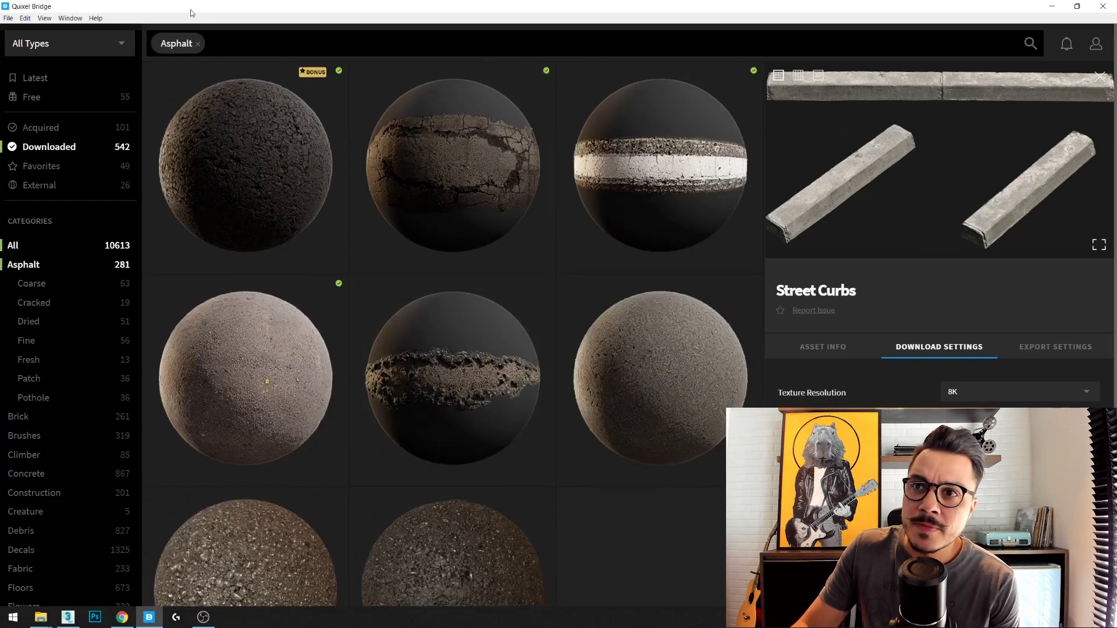
Browse the Favorites, External and newly added assets, then list the Brick category
click(65, 170)
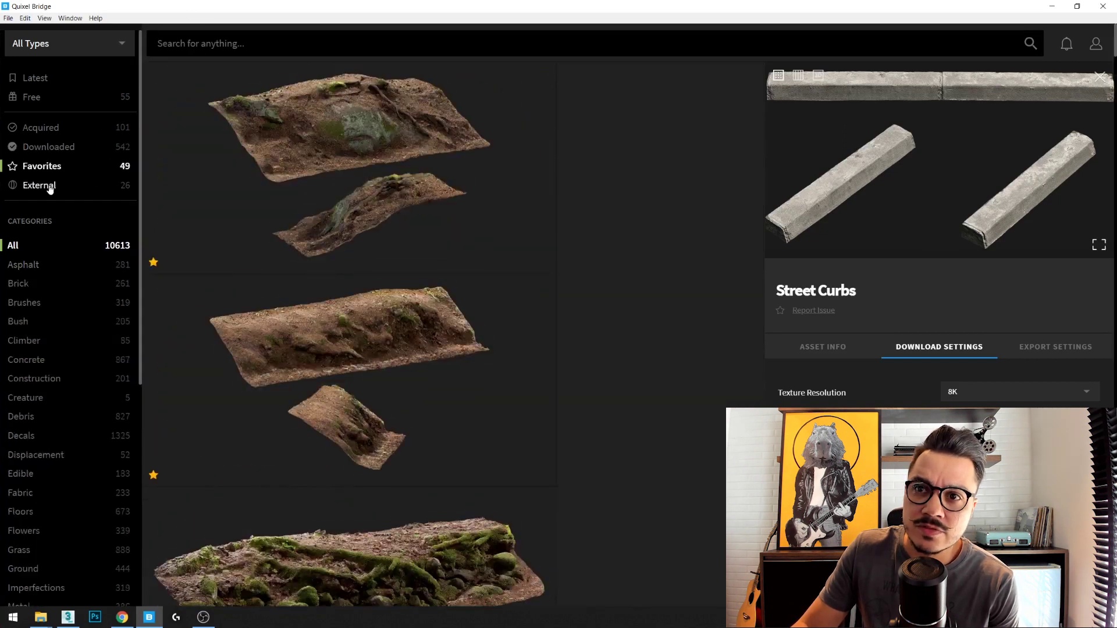
click(39, 186)
click(14, 245)
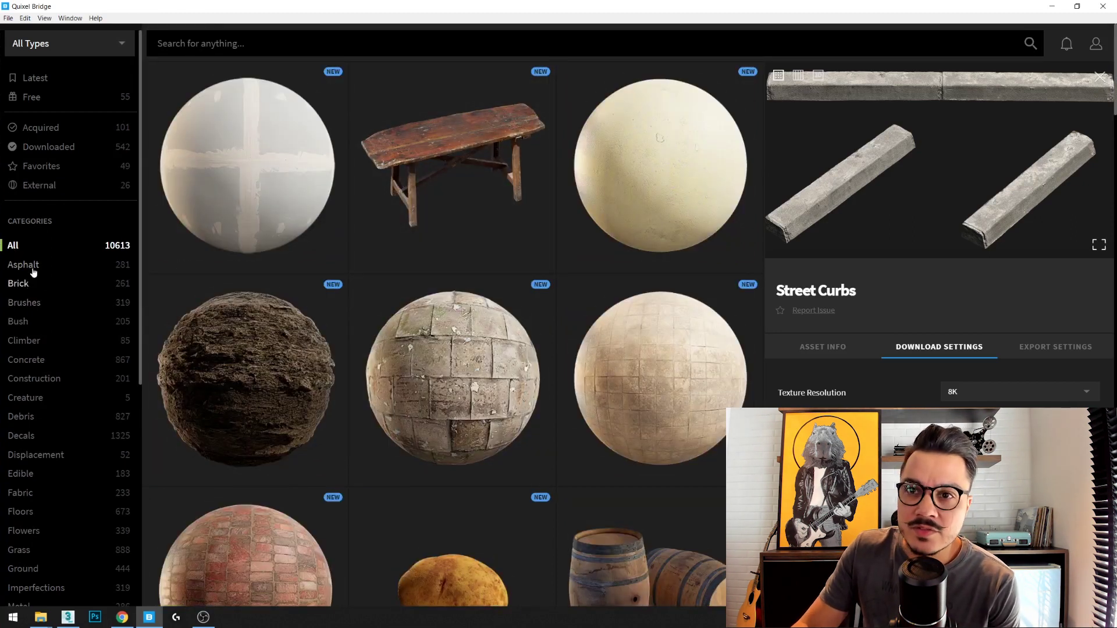
scroll(455, 331, down, 3)
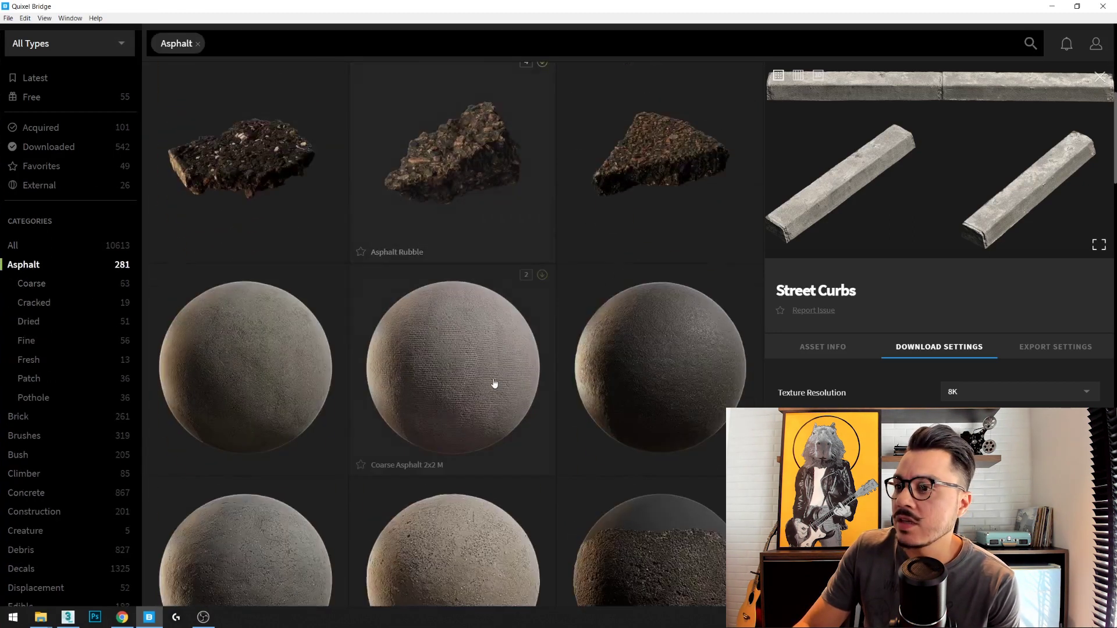
scroll(494, 382, down, 2)
scroll(492, 430, down, 3)
scroll(451, 439, down, 3)
scroll(436, 434, down, 2)
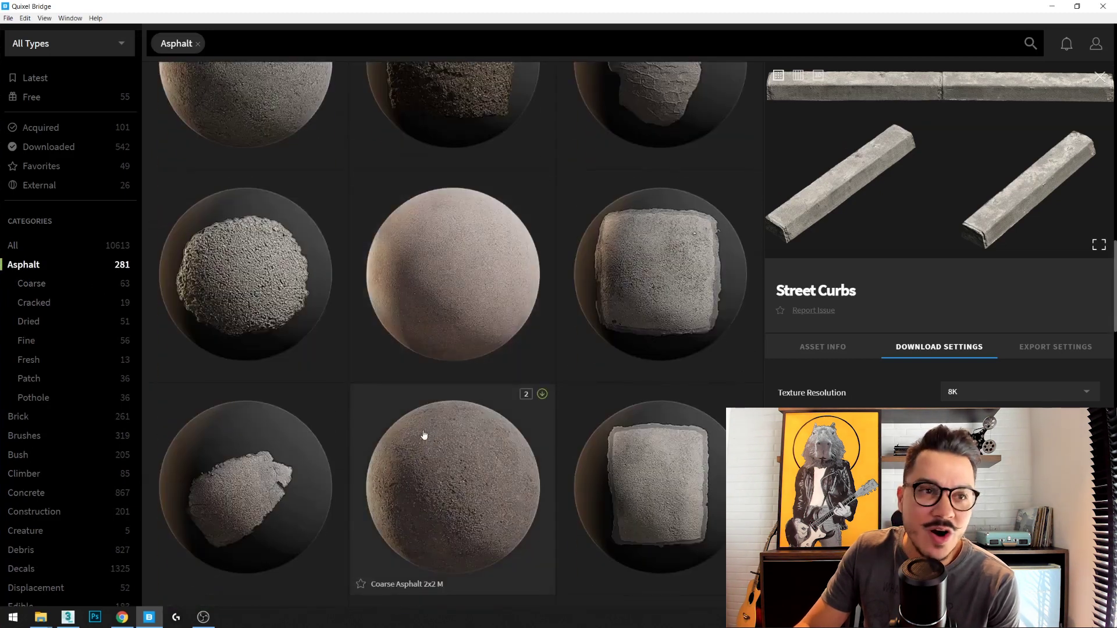
scroll(426, 439, down, 2)
scroll(425, 410, down, 2)
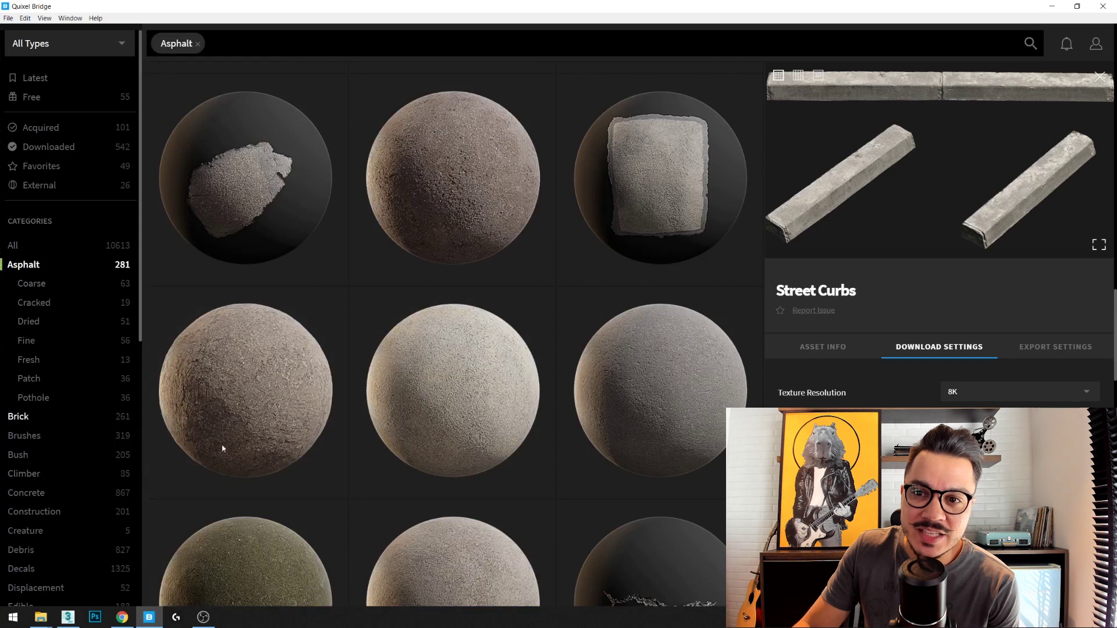
click(18, 416)
scroll(488, 259, down, 2)
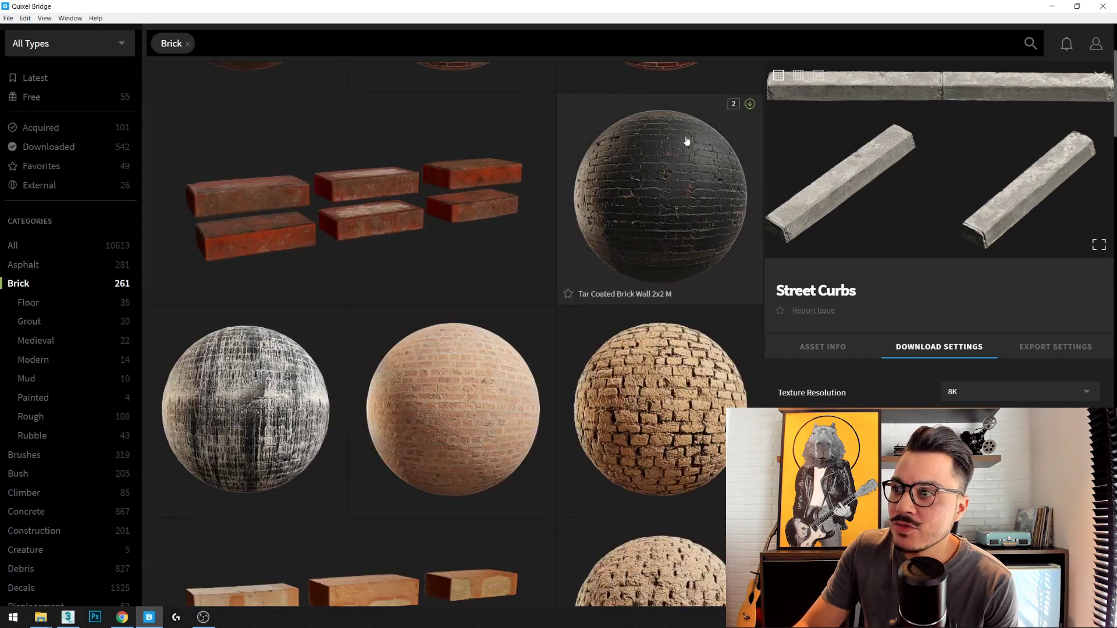
Inspect Tar Coated Brick Wall 2x2 M, Mud Wall 2x2 M and the Orange Bricks Pack
click(649, 221)
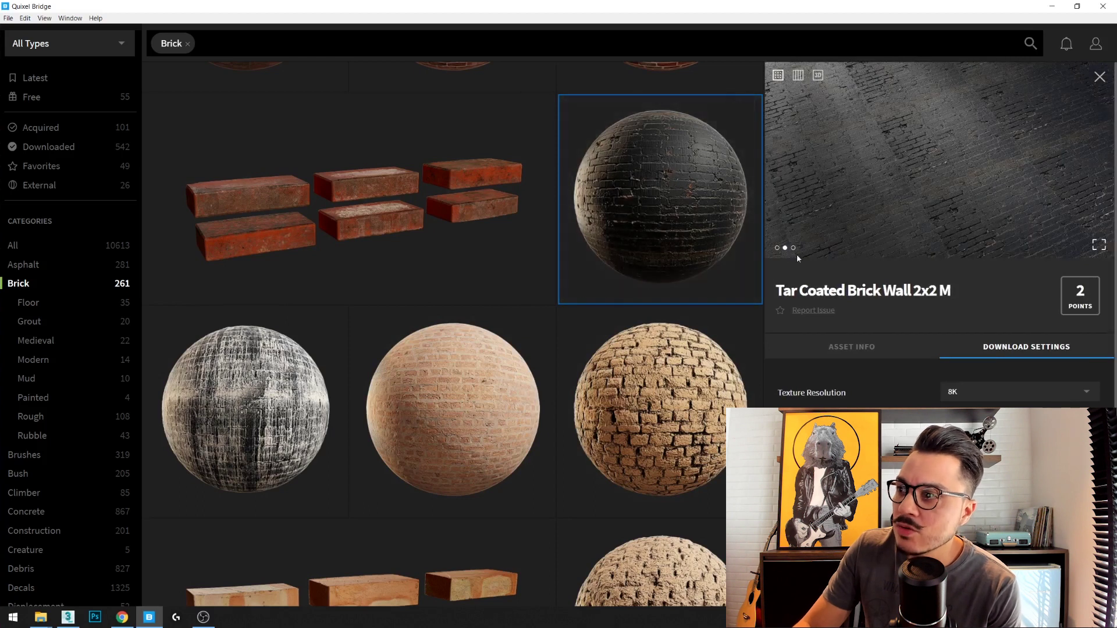
click(777, 248)
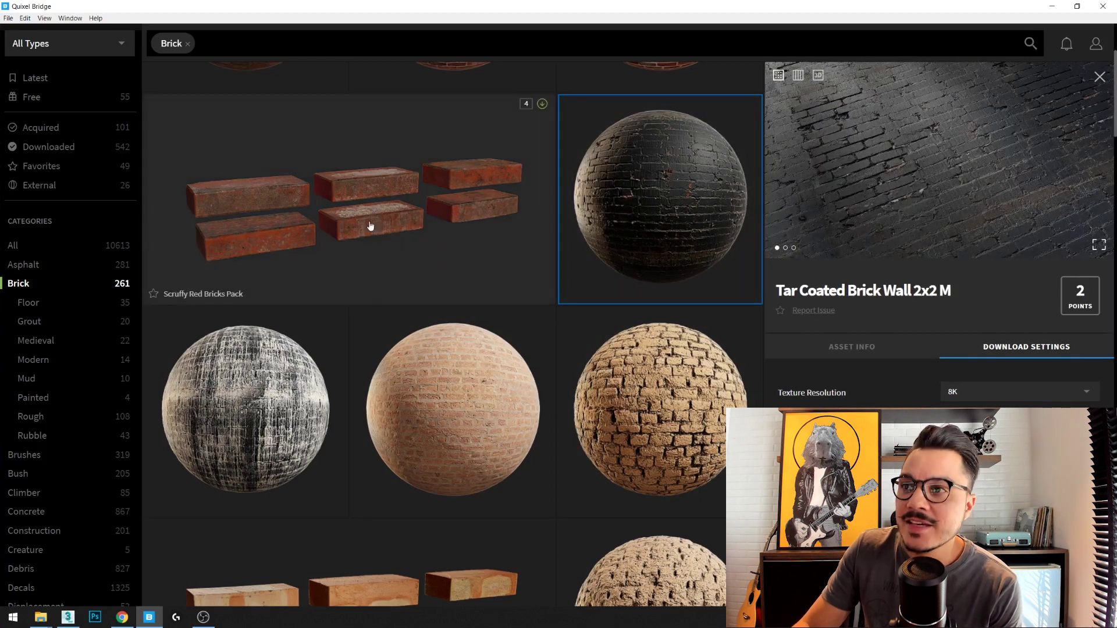
scroll(396, 279, down, 3)
scroll(541, 262, down, 2)
click(662, 168)
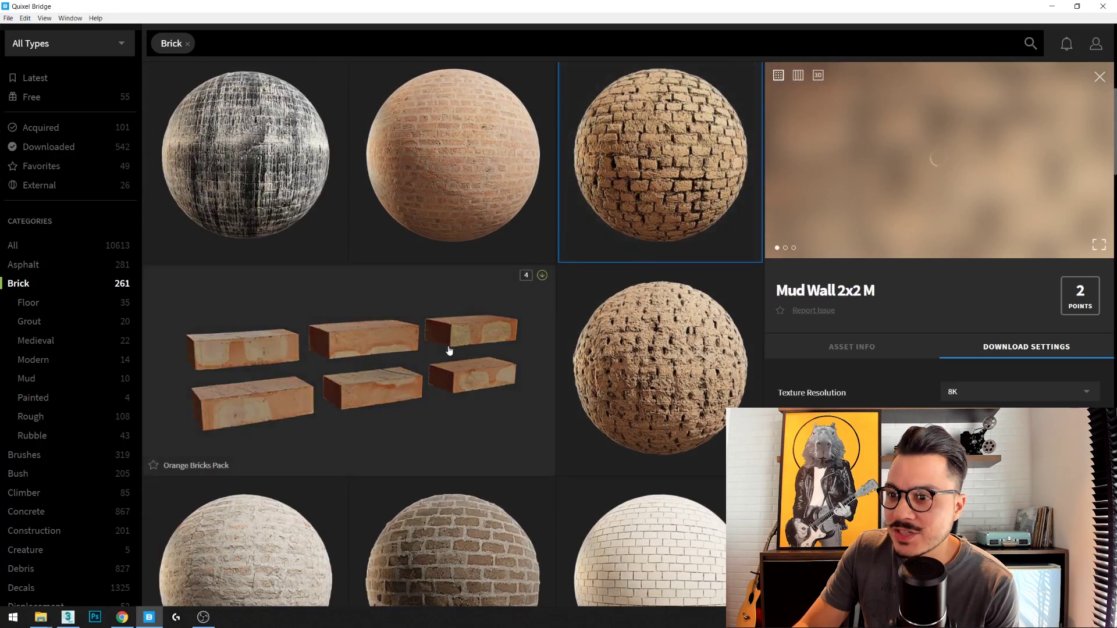
click(456, 357)
scroll(509, 364, down, 3)
scroll(506, 363, down, 1)
Open the details for Brick Floor 2x2 M and scroll through the brick assets
click(451, 345)
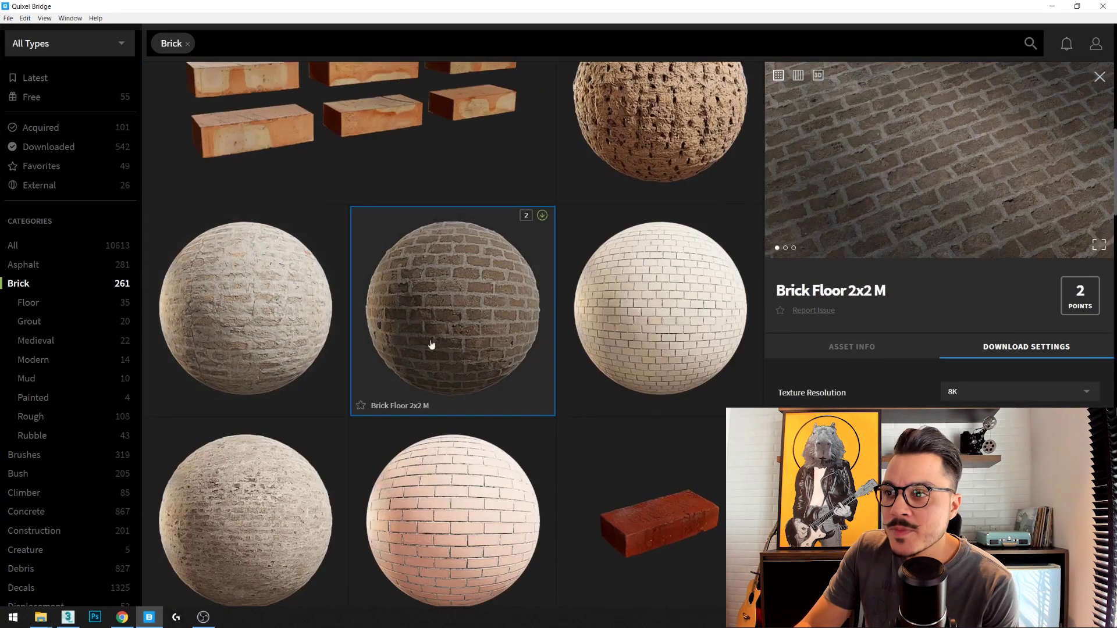
scroll(424, 319, down, 3)
scroll(394, 277, down, 6)
scroll(394, 277, down, 5)
scroll(379, 326, down, 5)
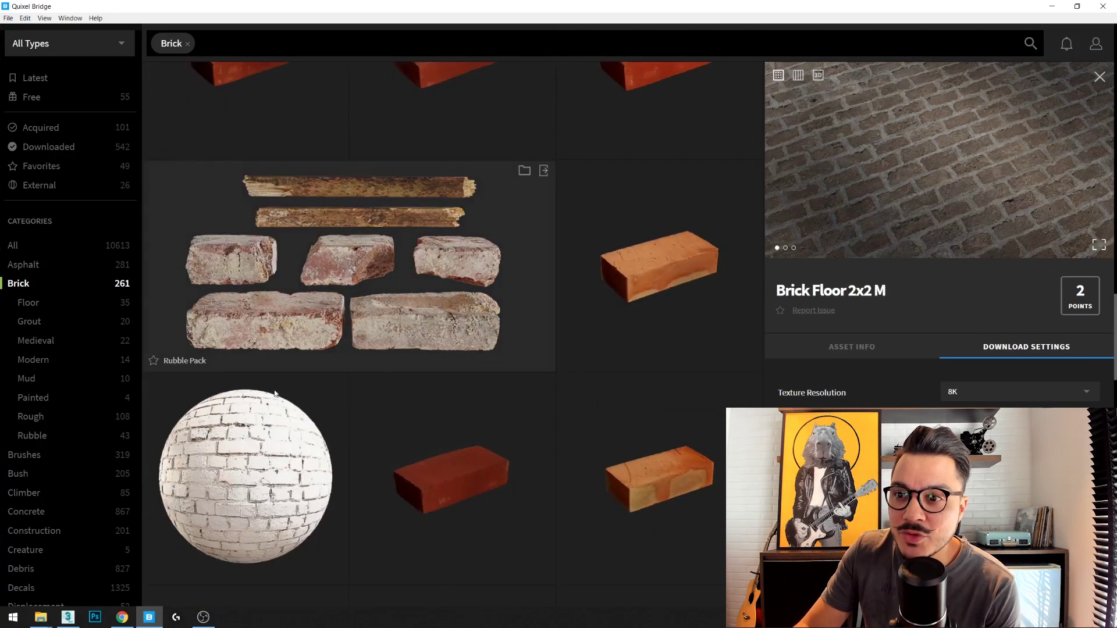
scroll(356, 382, down, 3)
scroll(321, 444, down, 3)
scroll(416, 379, down, 3)
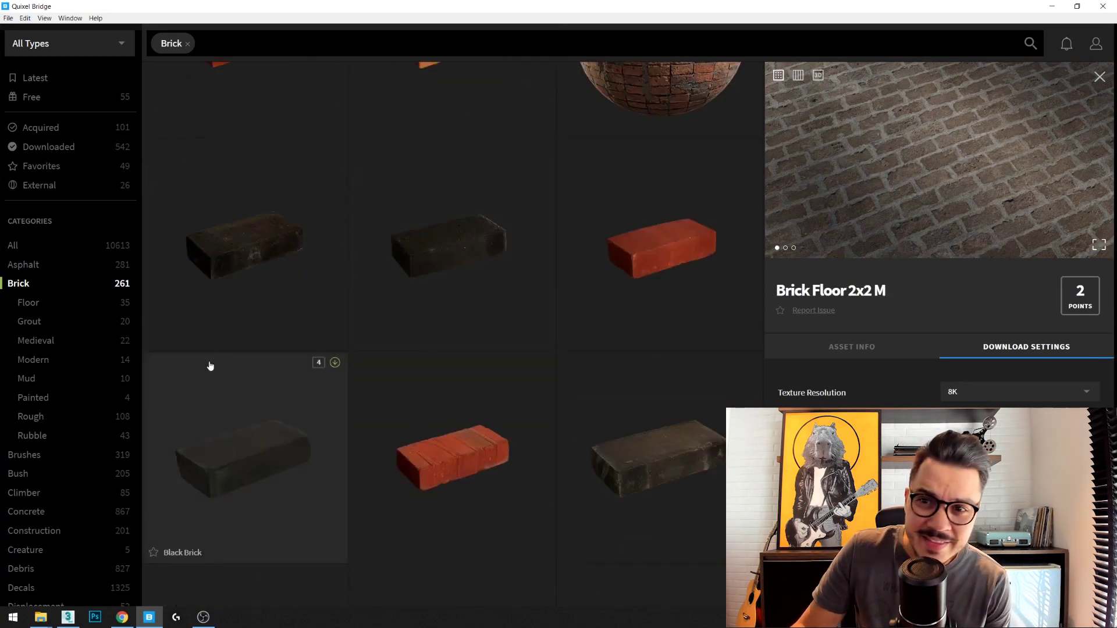
scroll(33, 453, down, 3)
scroll(33, 453, down, 3)
Browse the Concrete category, then the Floors category (673 assets)
click(23, 204)
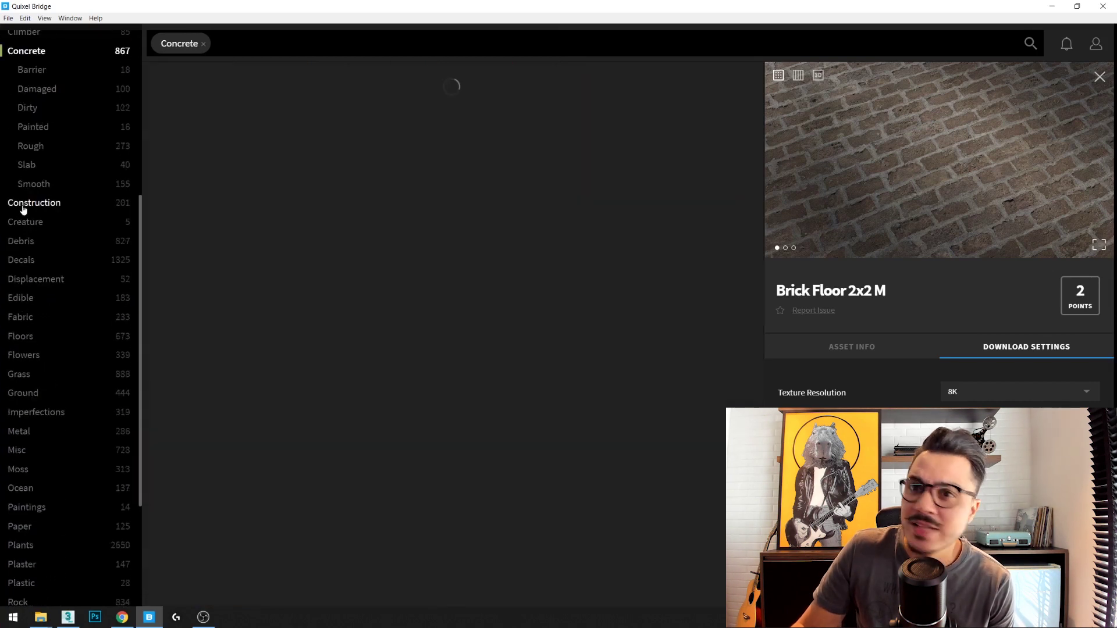
scroll(538, 458, down, 3)
scroll(648, 319, down, 3)
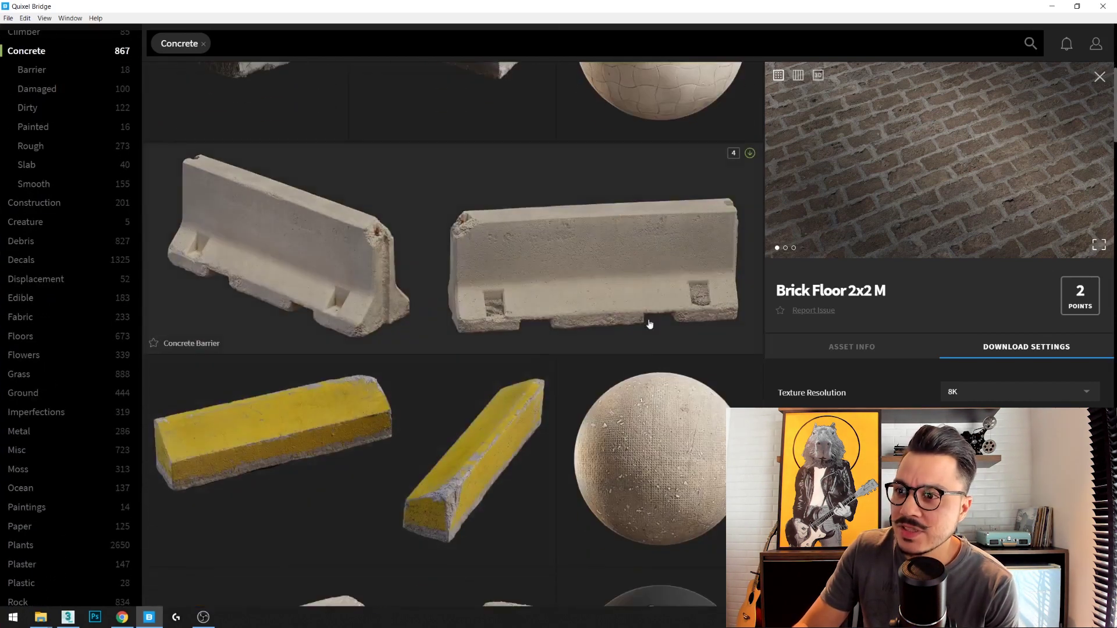
scroll(414, 386, down, 2)
scroll(387, 411, down, 3)
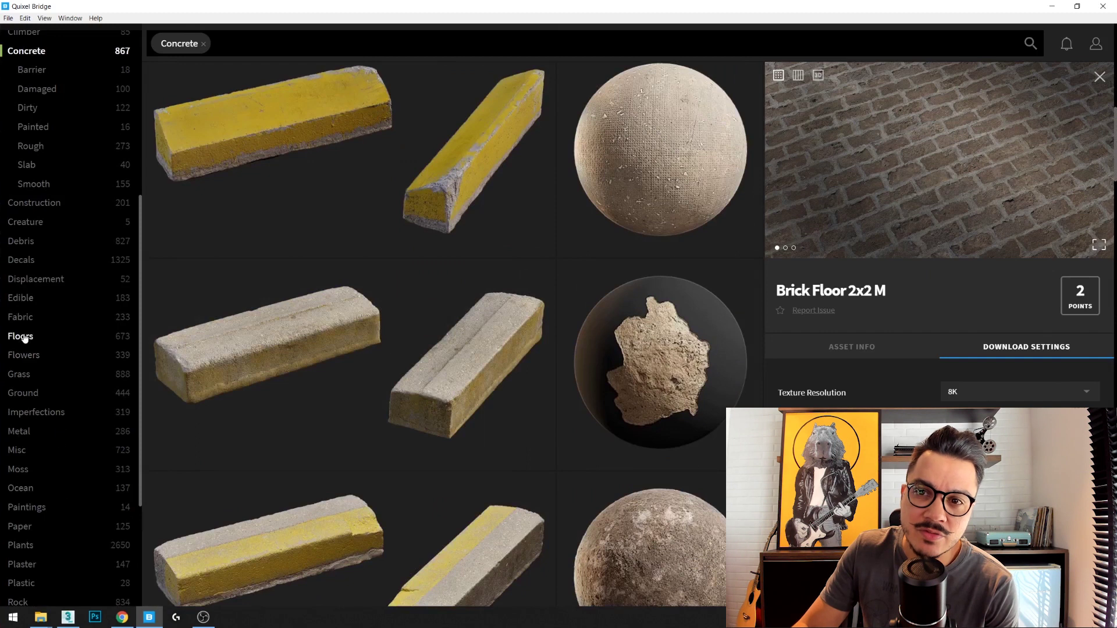
click(25, 338)
scroll(393, 266, down, 3)
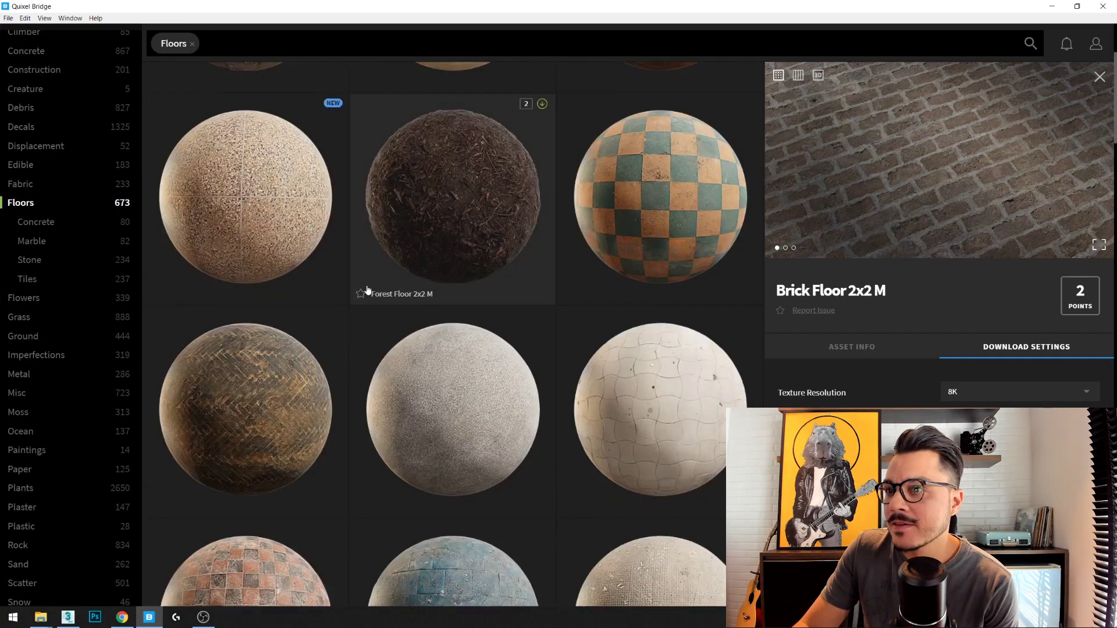
scroll(474, 331, down, 2)
scroll(454, 374, down, 3)
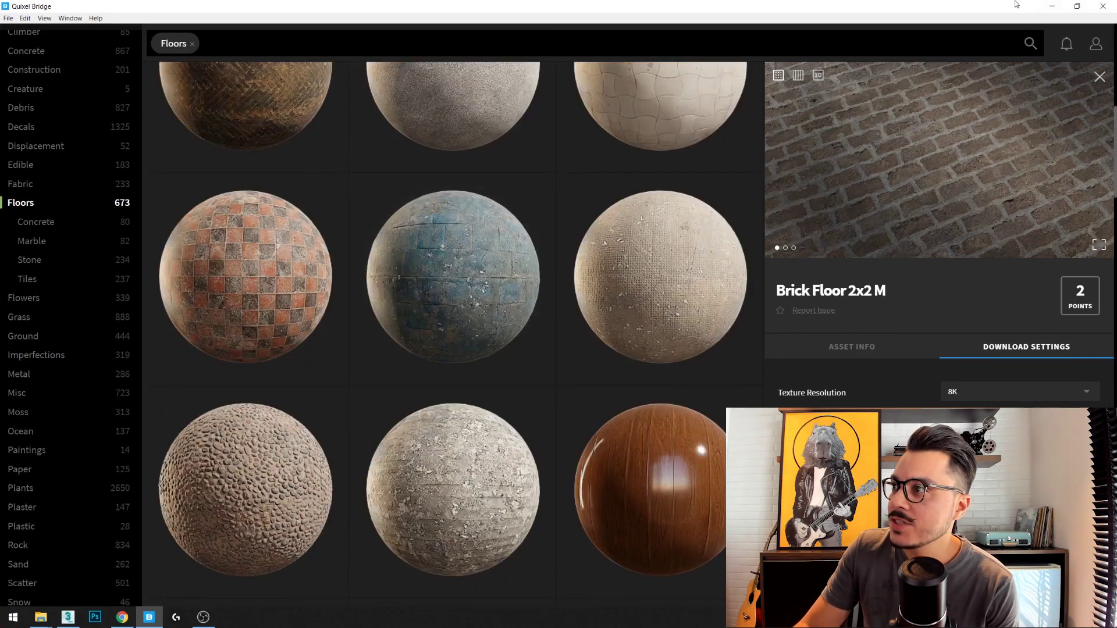